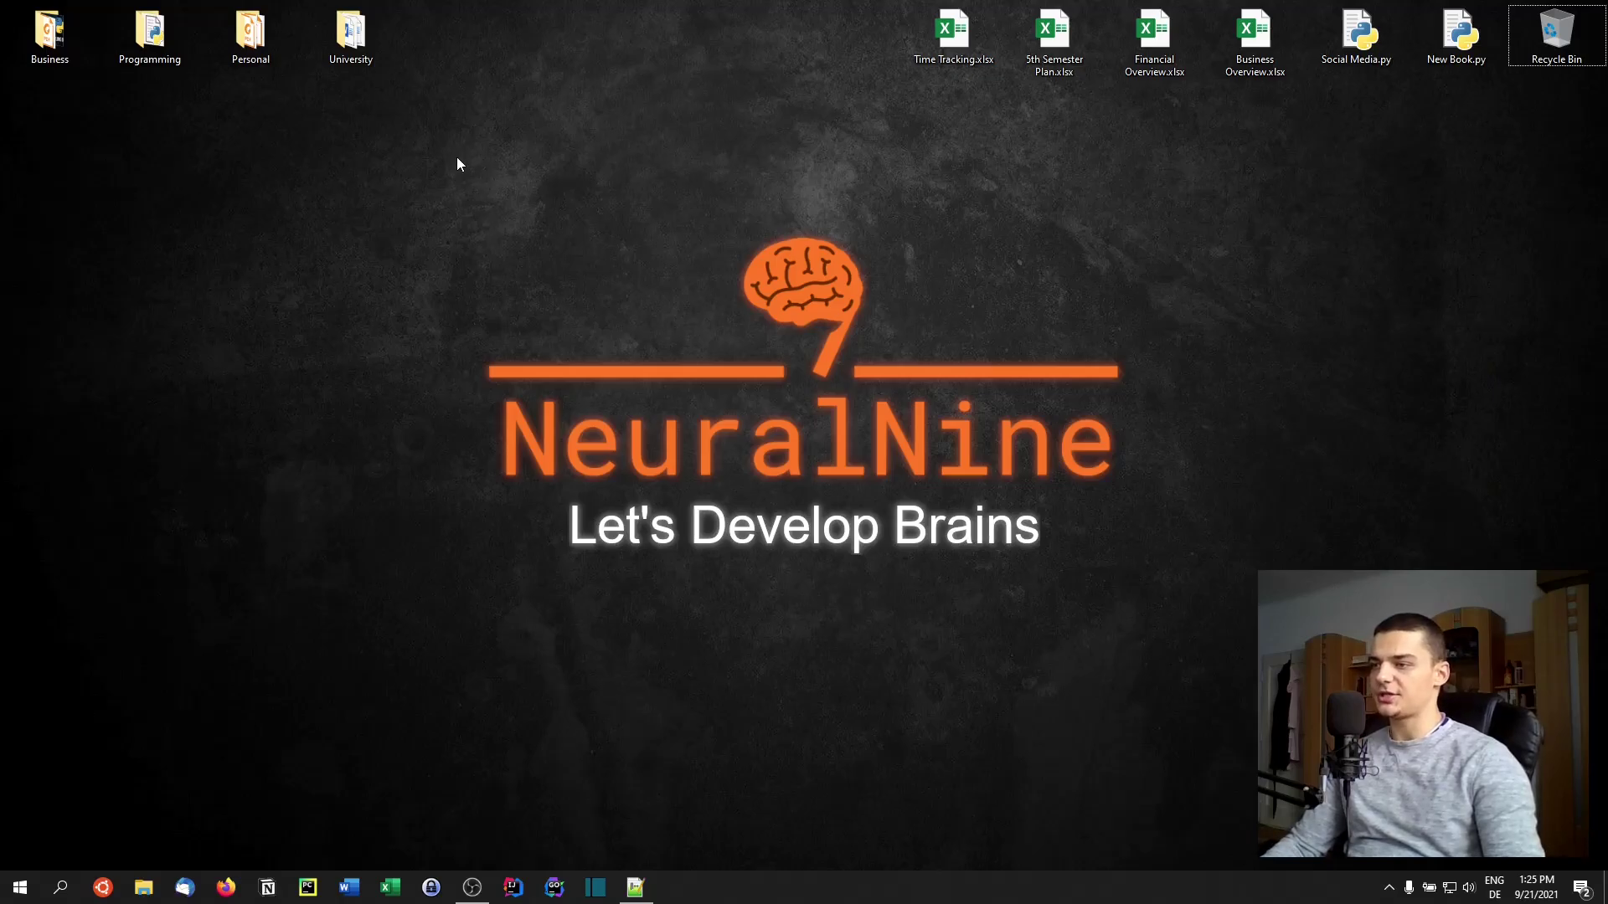
Launch VeraCrypt by searching 'vera' and move its main window higher on the desktop.
key(super)
text(vera)
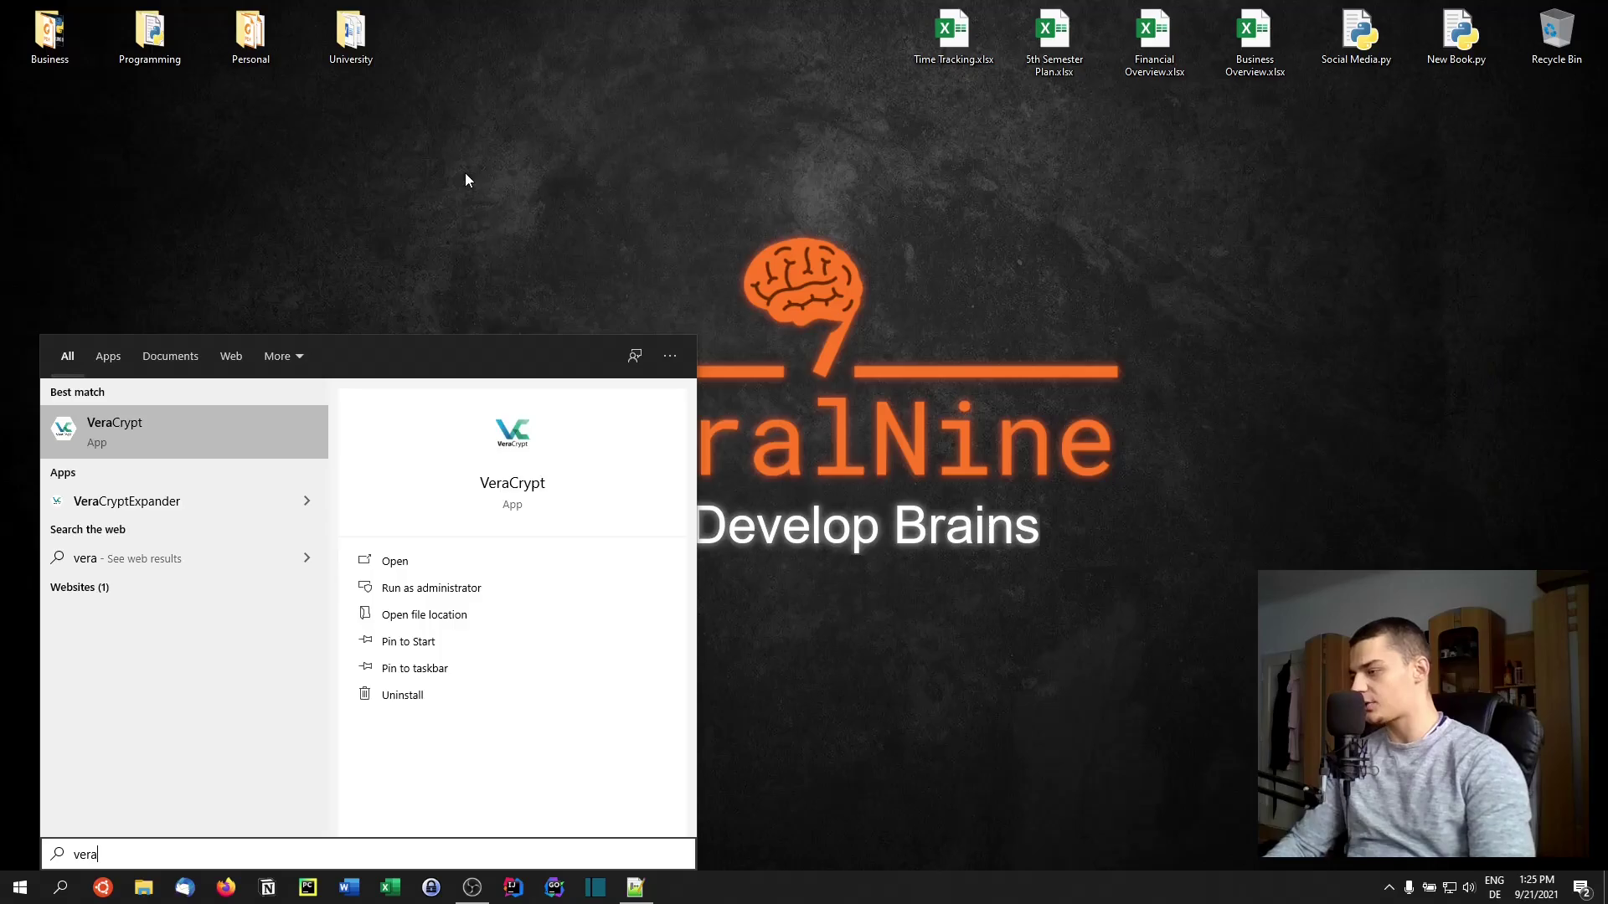
key(Return)
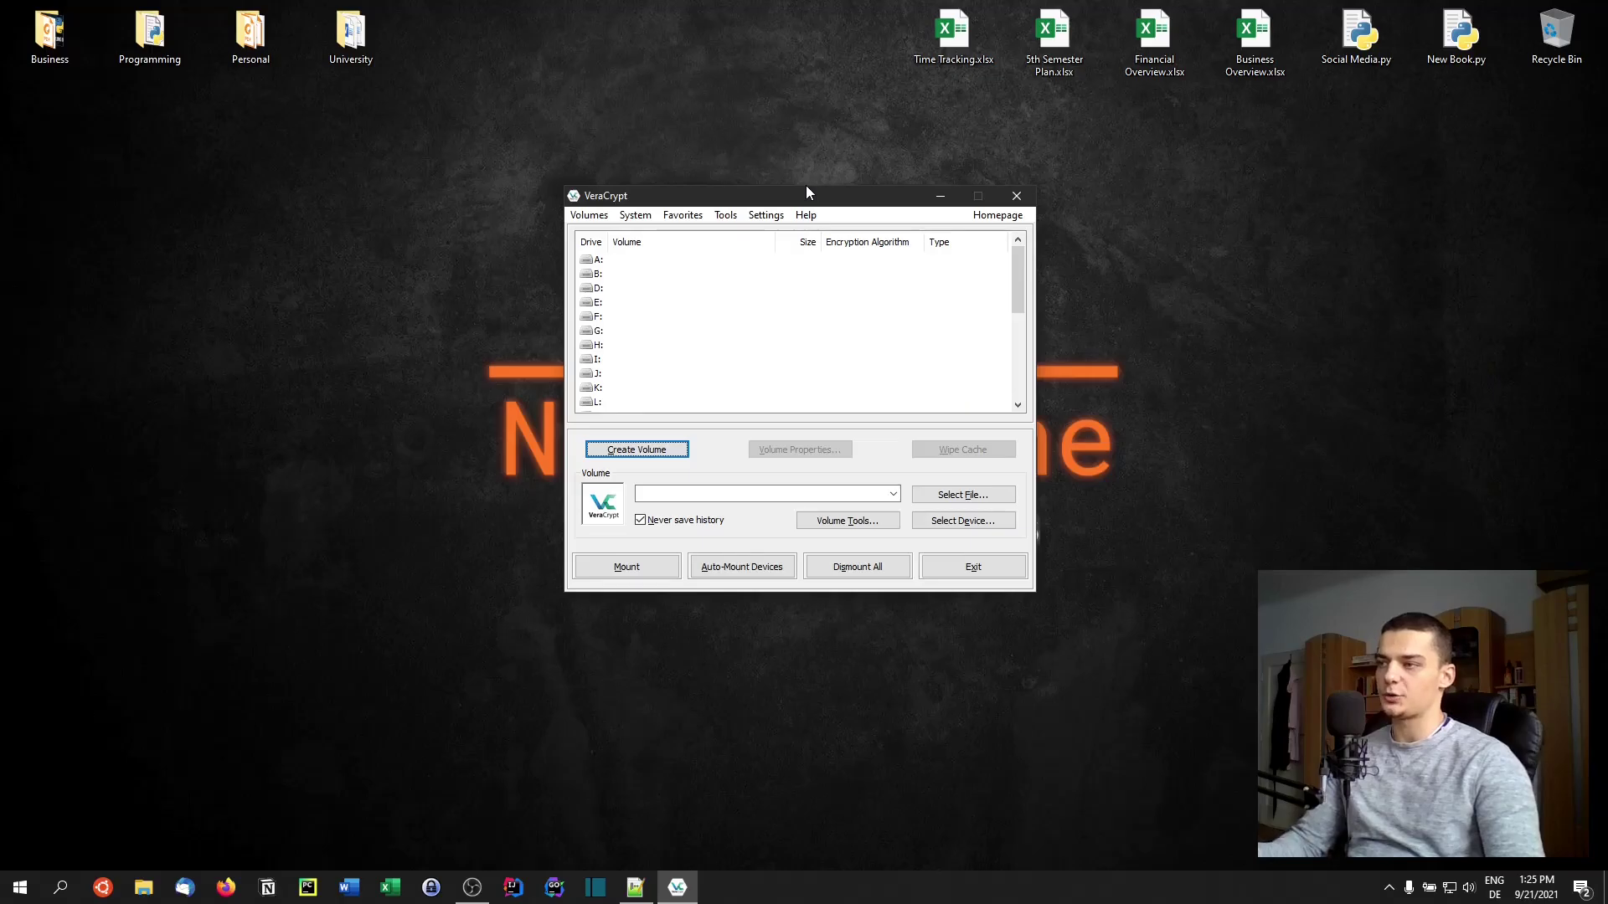
mouse_move(805, 190)
mouse_down()
mouse_move(796, 161)
mouse_move(809, 164)
mouse_up()
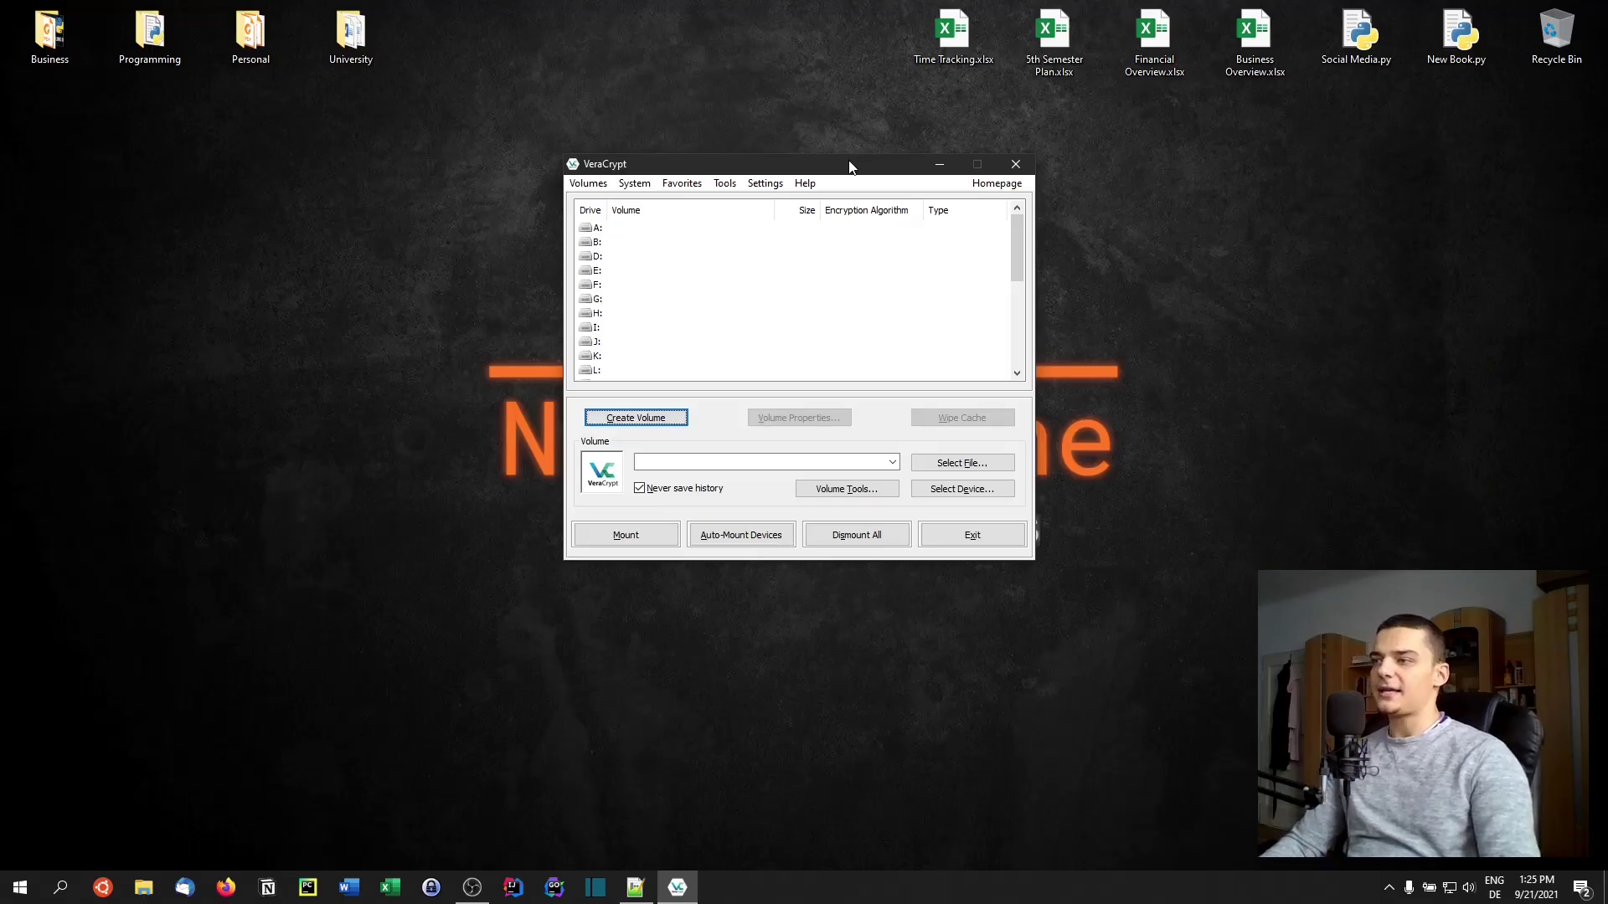
drag(849, 164, 855, 166)
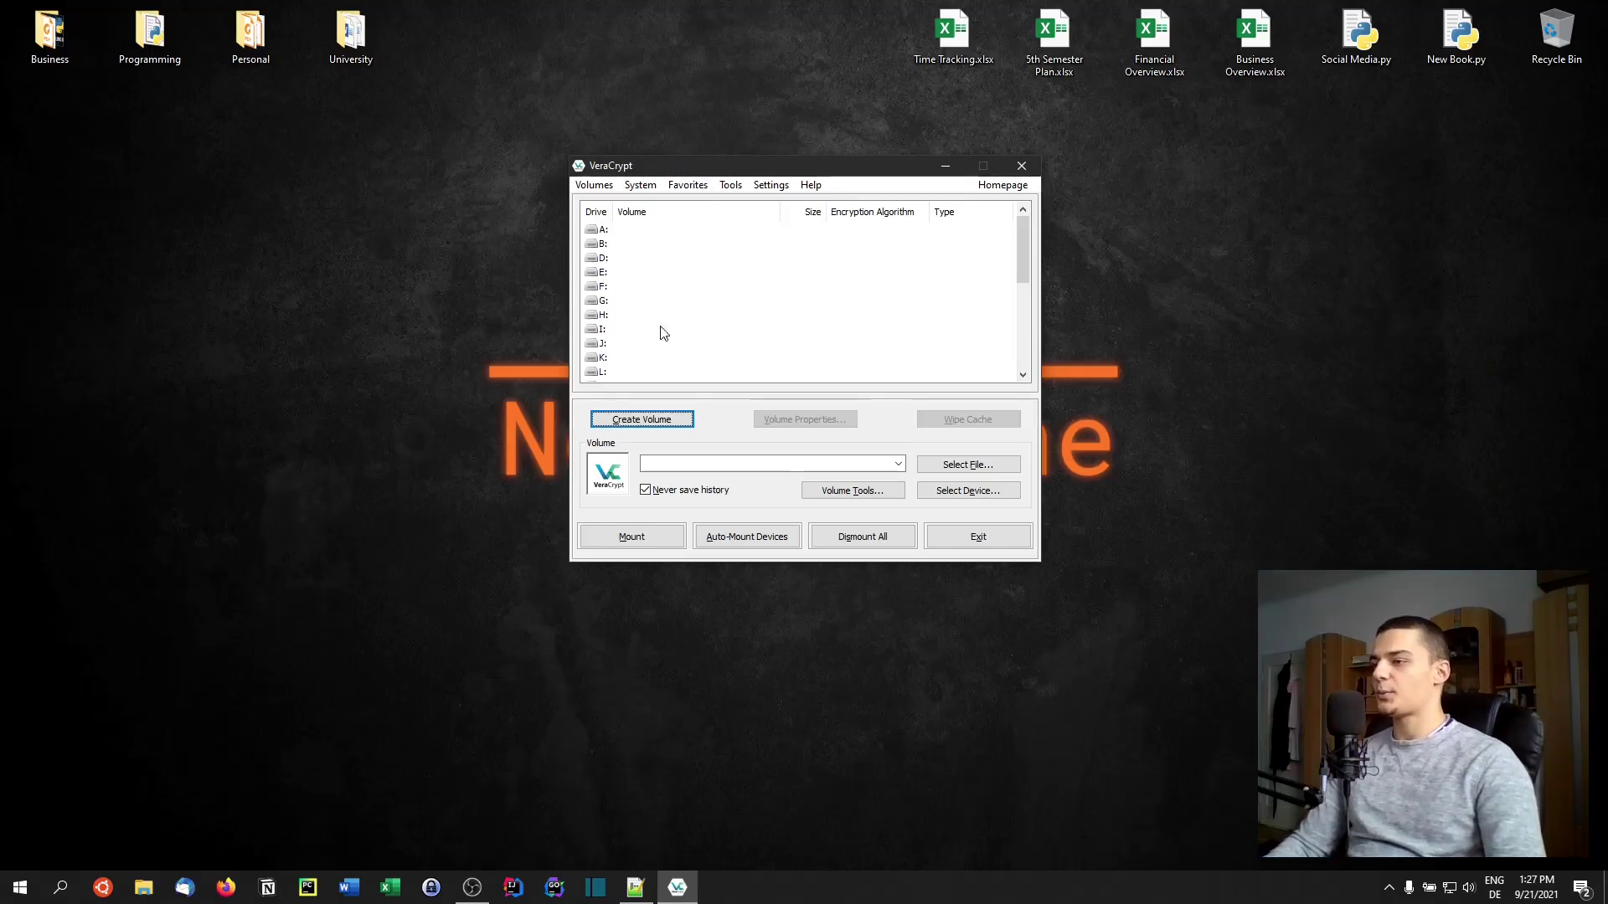
Start a new volume as an encrypted file container of the standard VeraCrypt type.
click(678, 428)
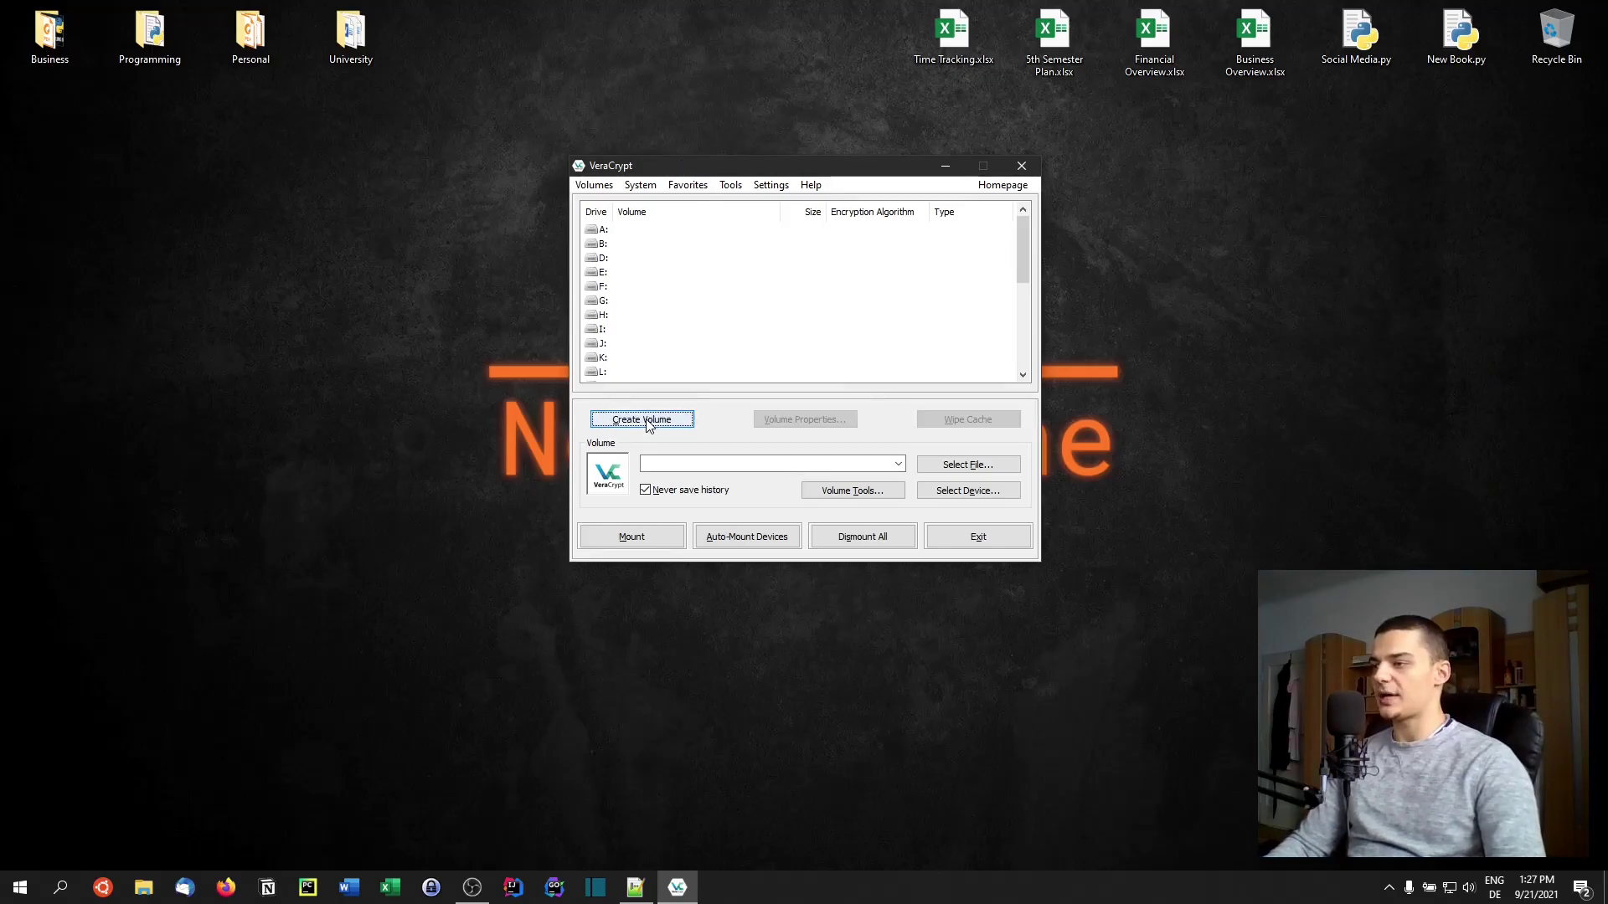
drag(832, 270, 790, 192)
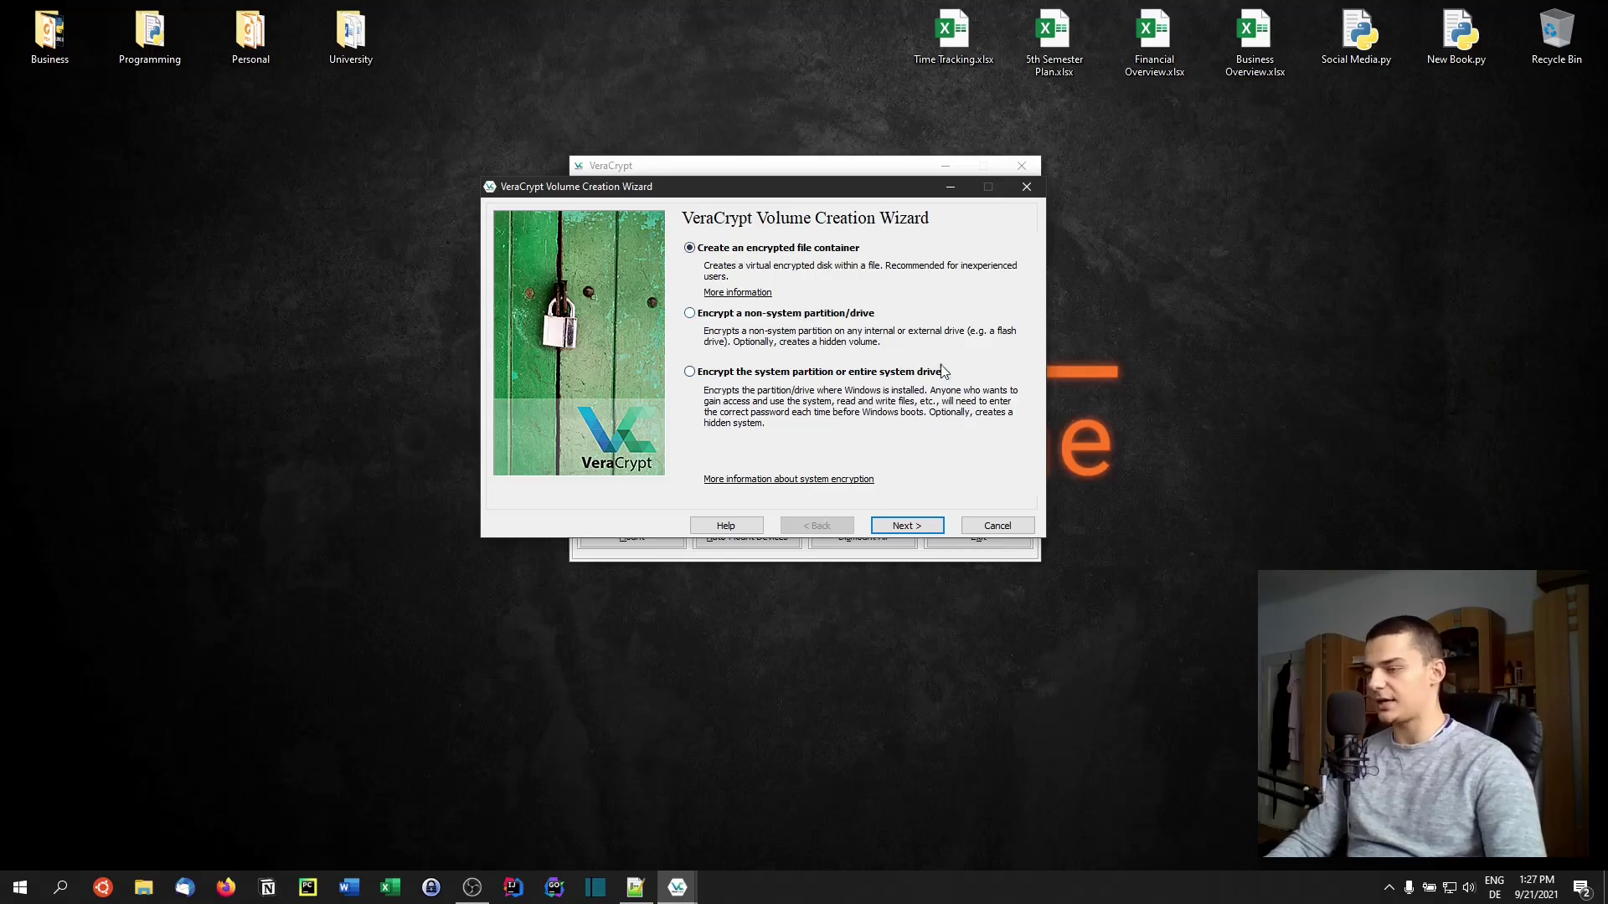
click(921, 531)
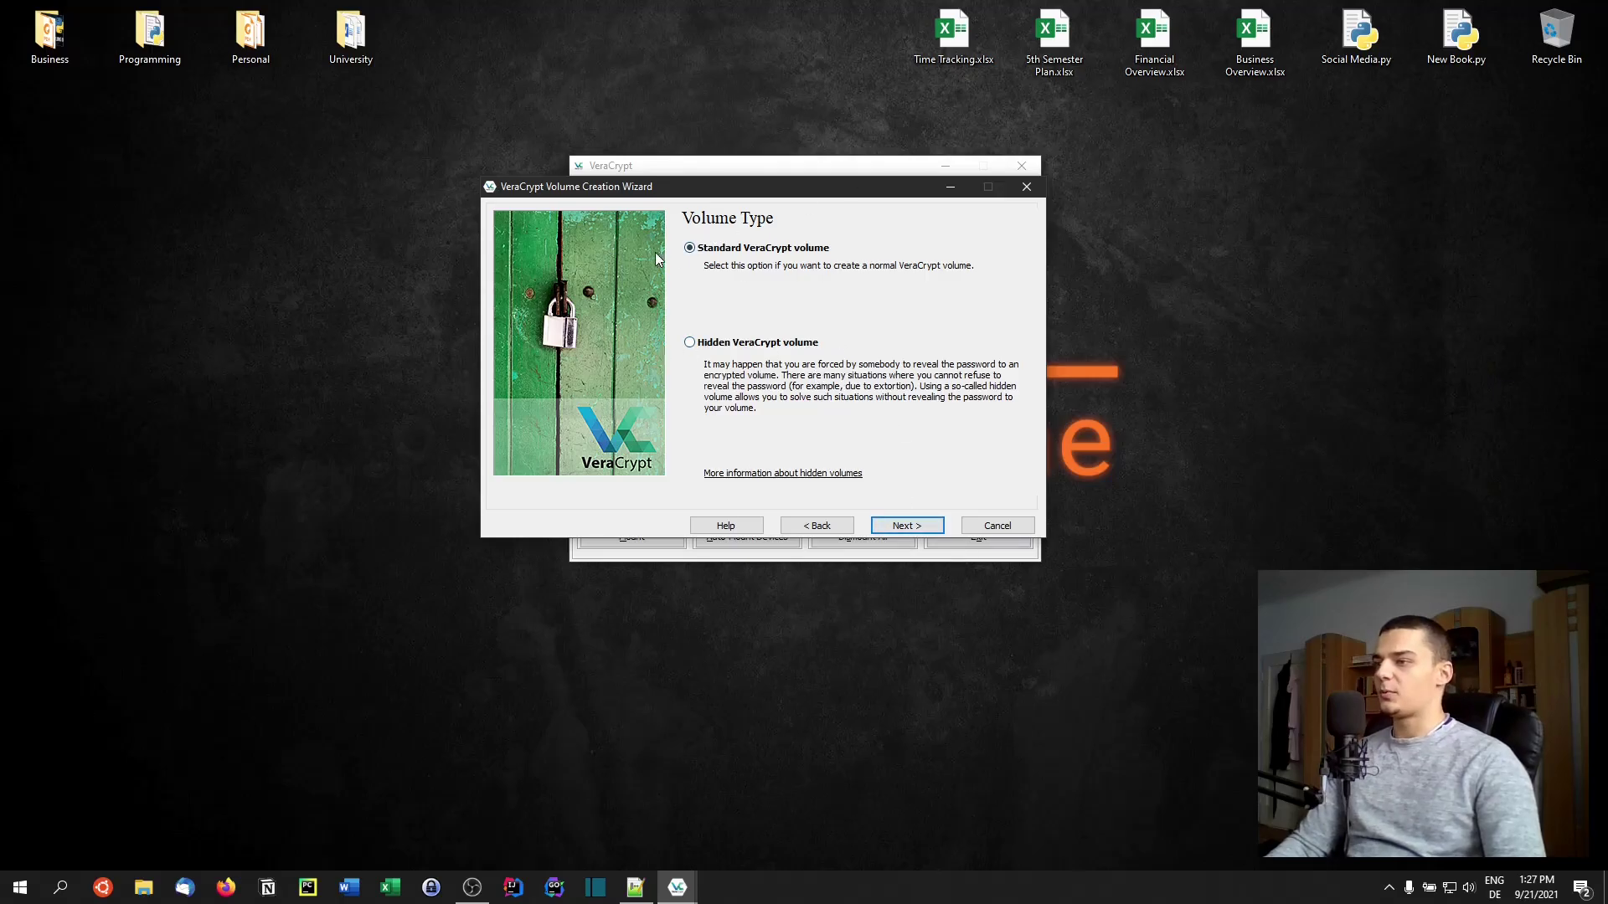
click(903, 526)
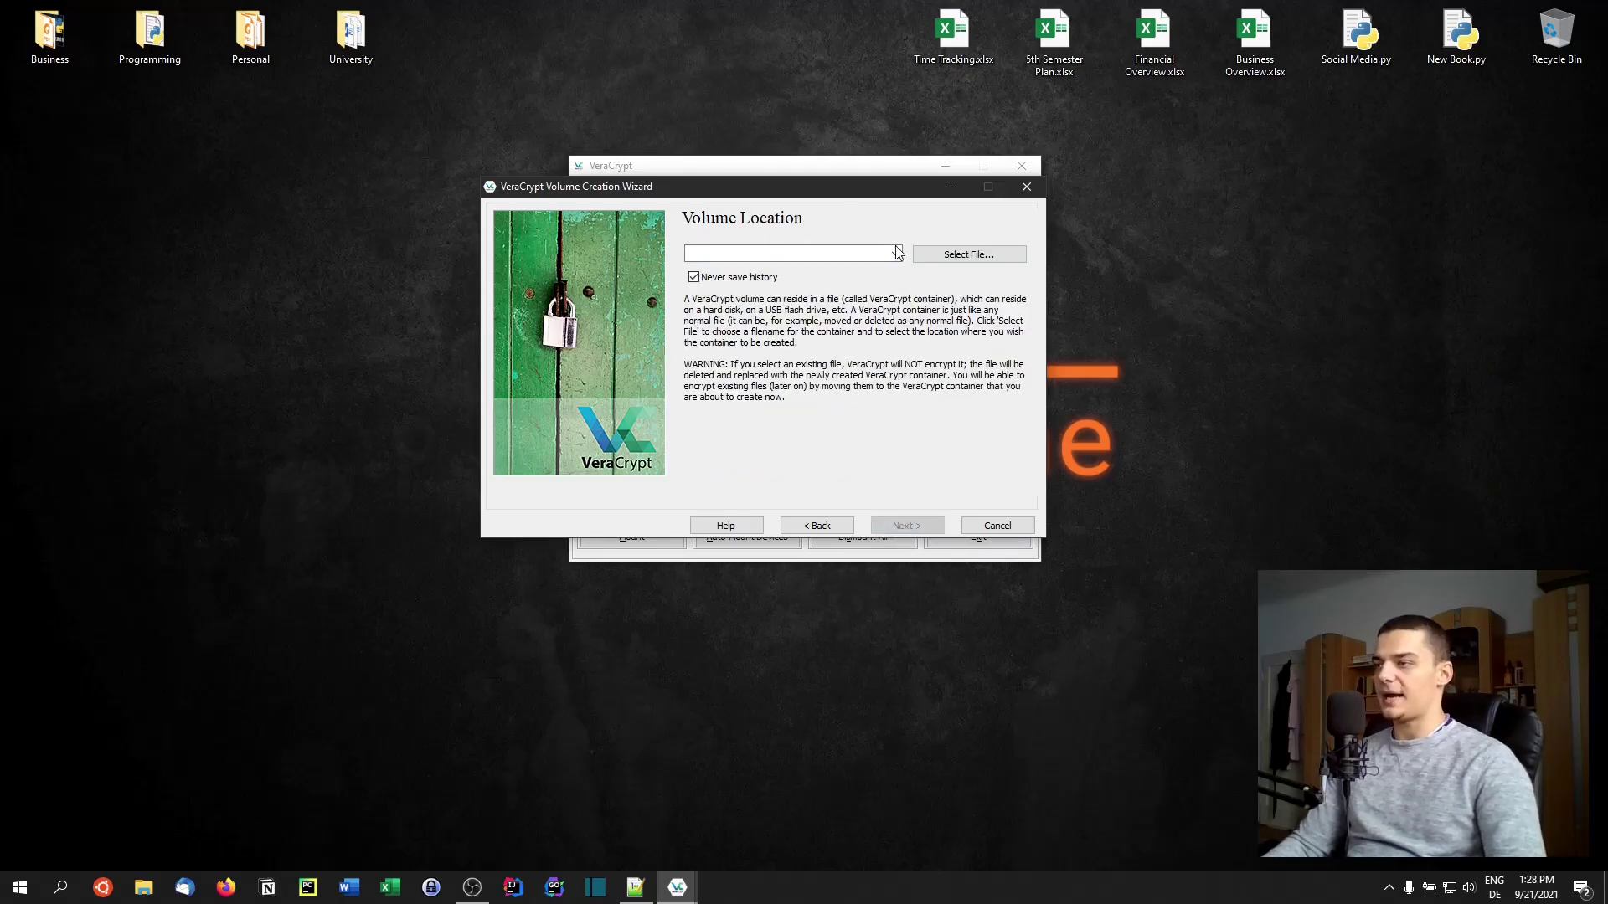
Save the container as a new file named 'mysecrets' in the Desktop folder.
click(992, 253)
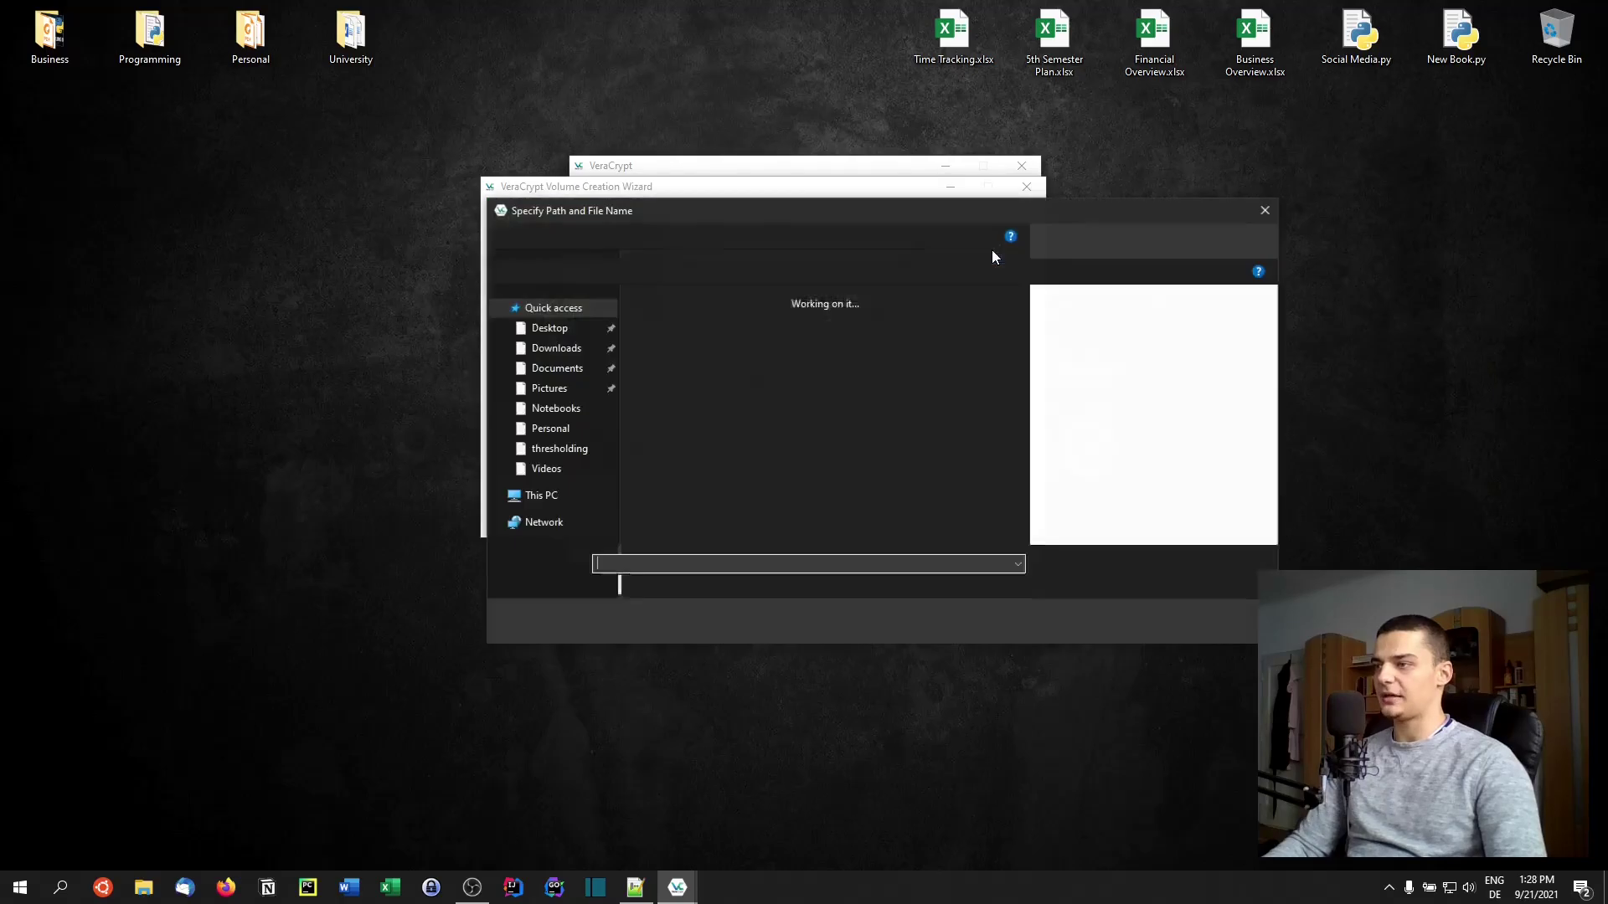
click(543, 328)
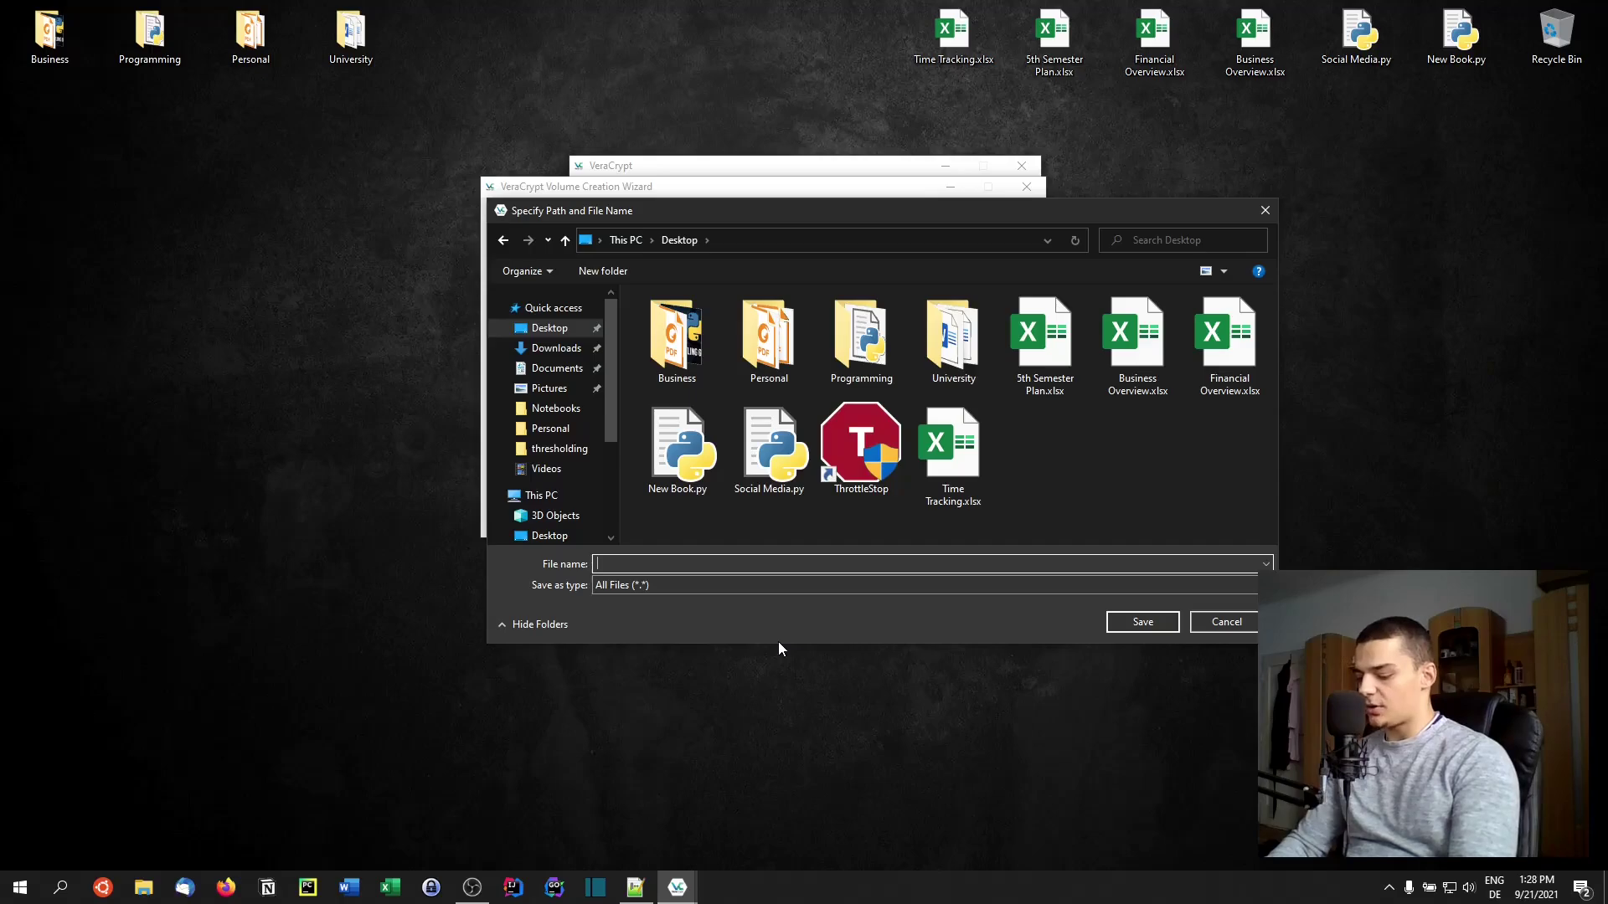
text(mysecre)
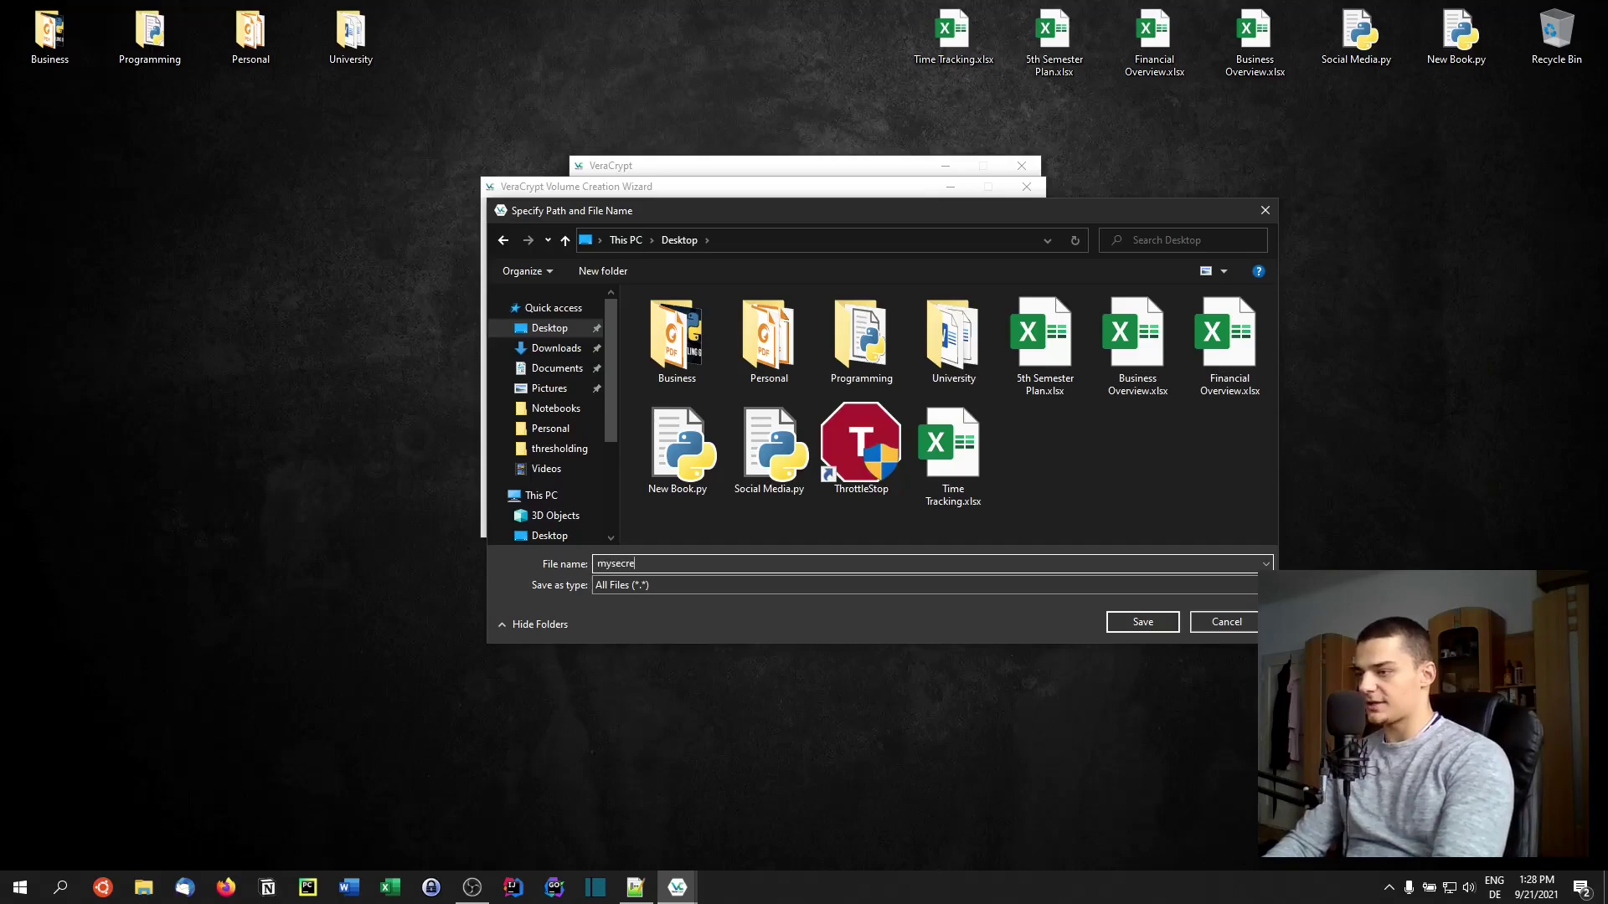
text(ts)
key(Return)
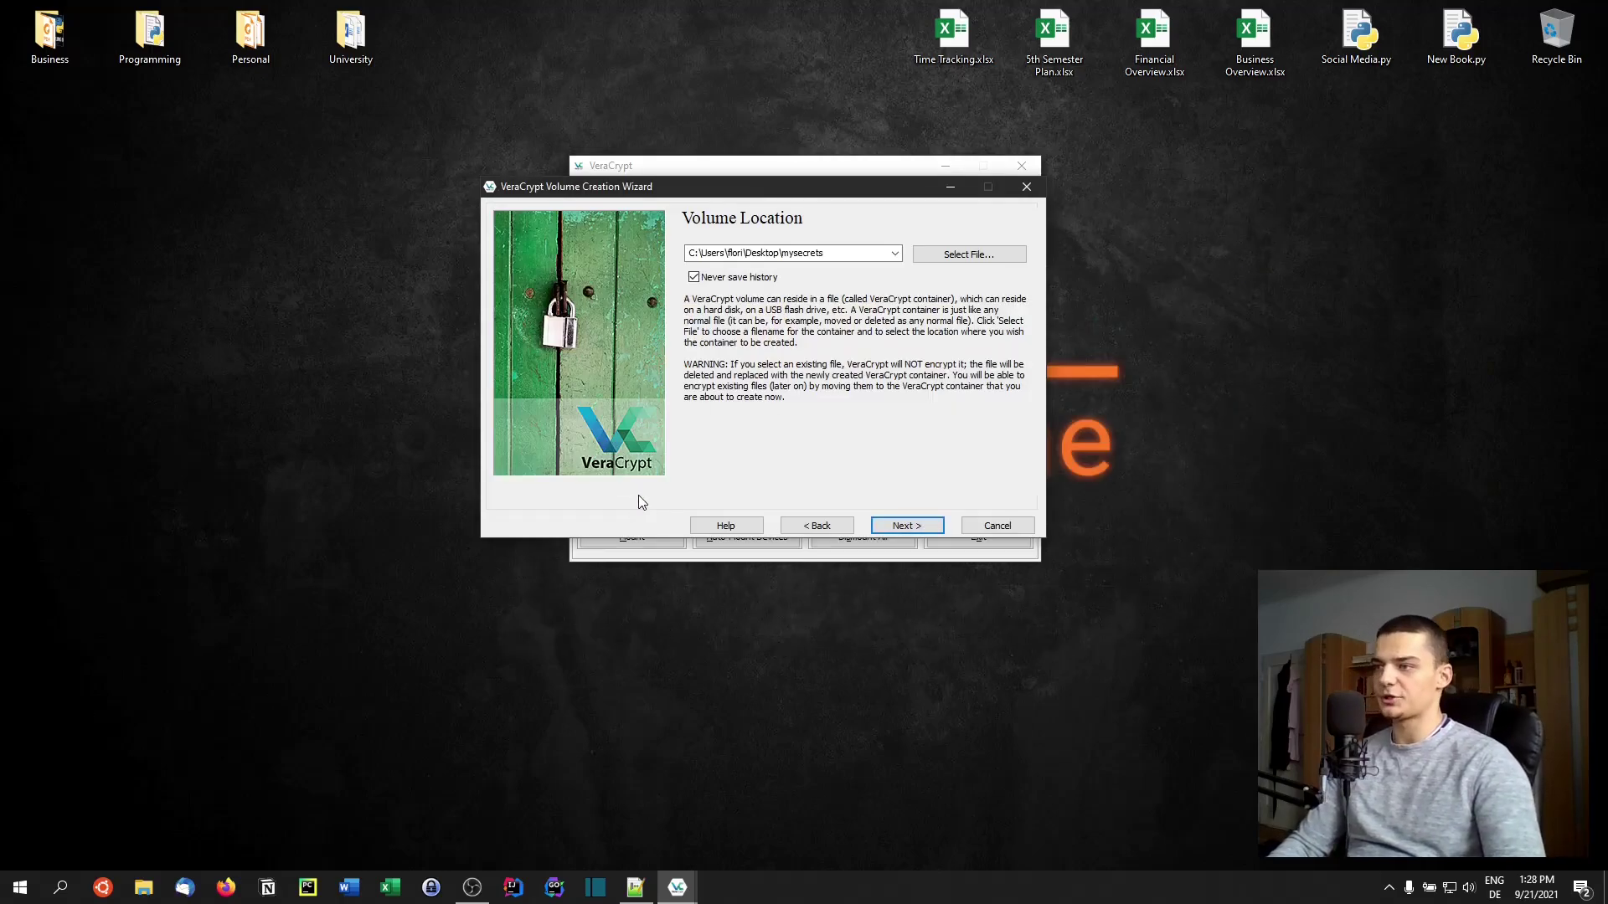
Keep AES as the encryption algorithm and SHA-512 as the hash algorithm.
click(904, 527)
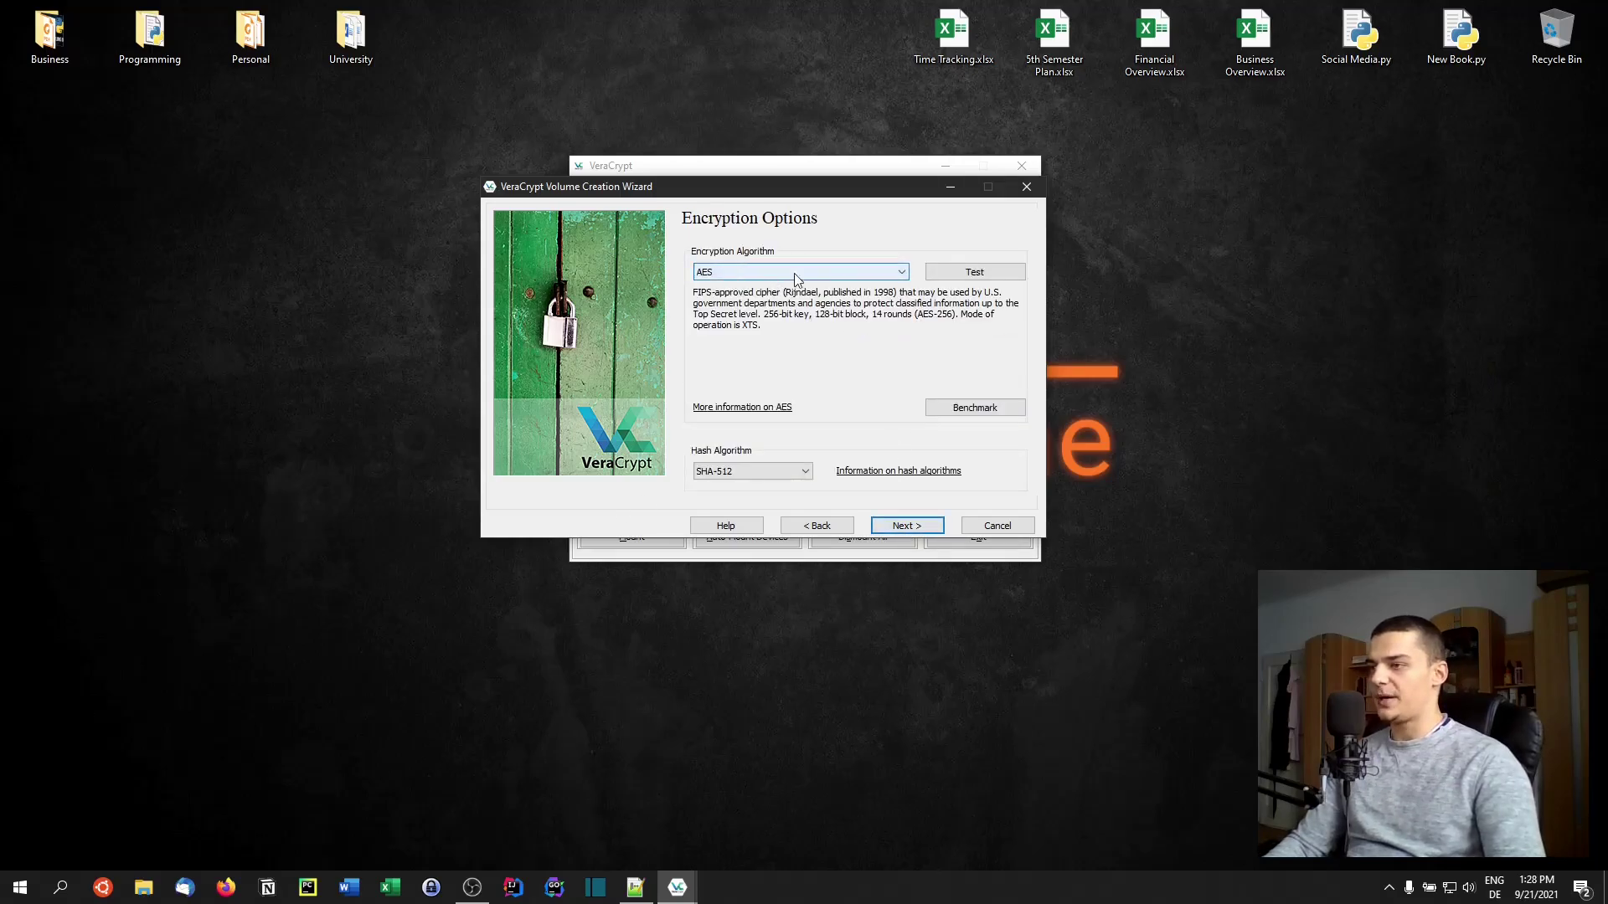
click(768, 272)
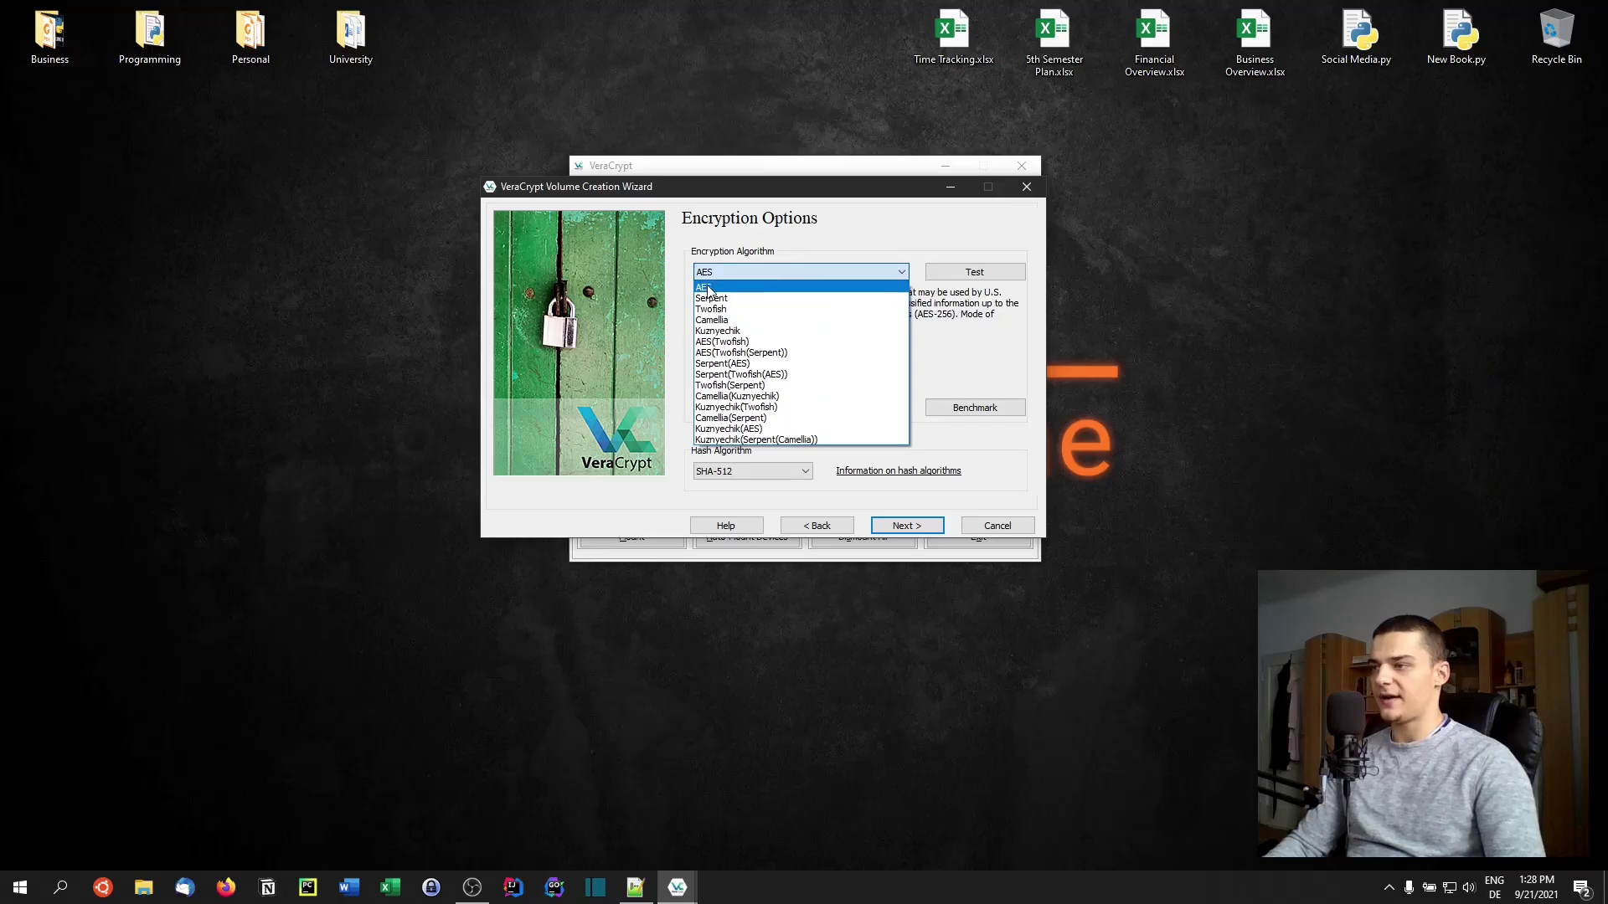
click(744, 269)
click(750, 266)
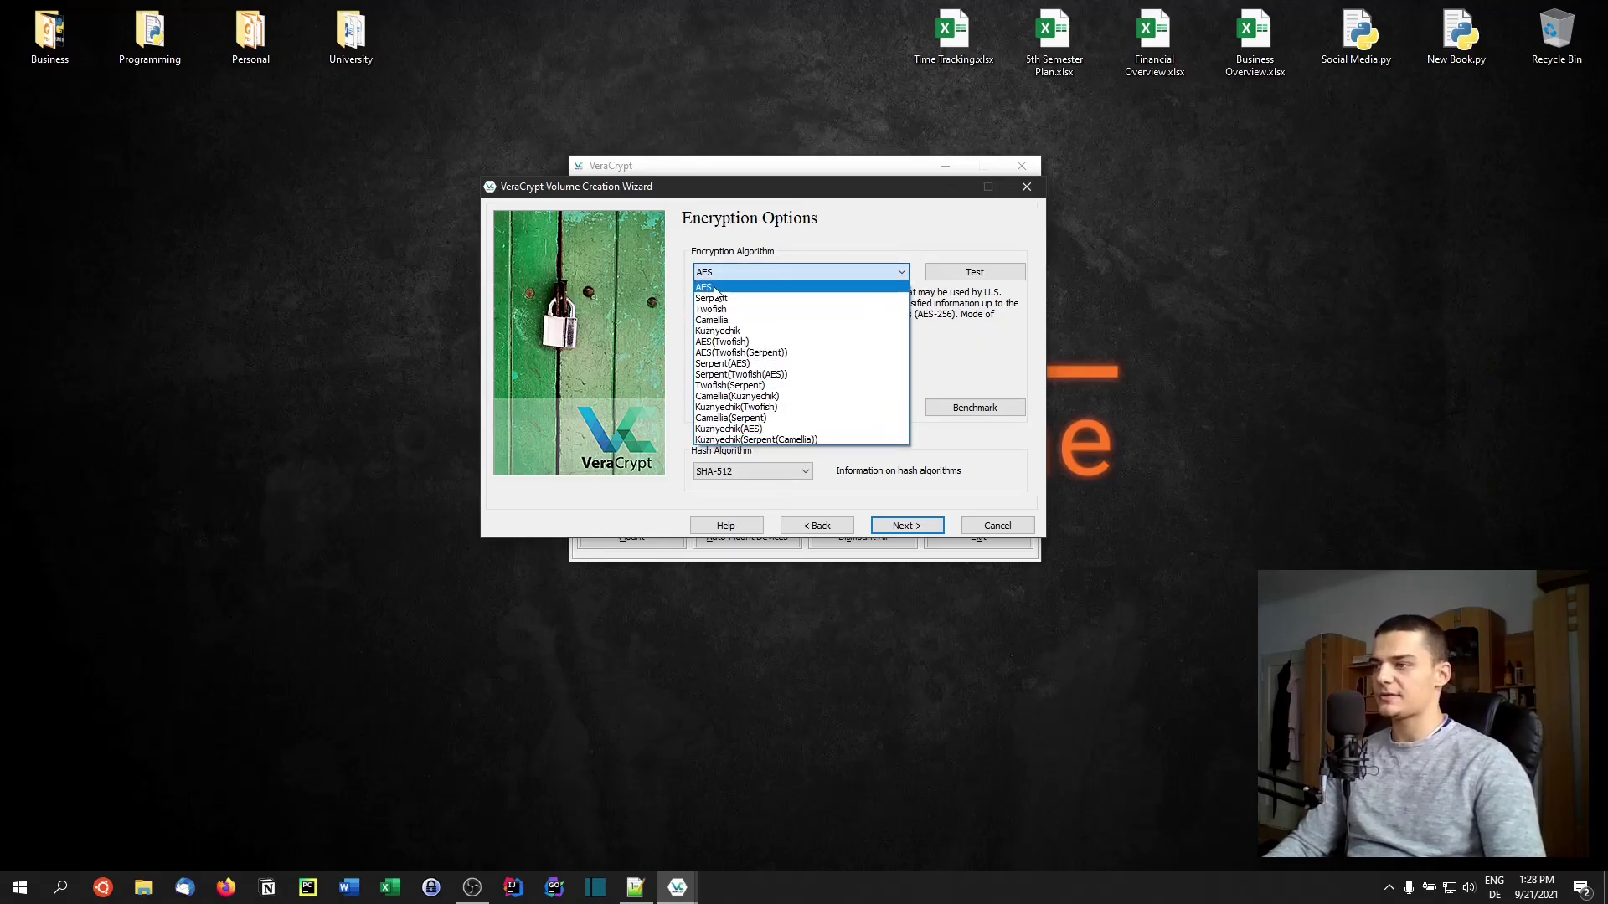
click(722, 288)
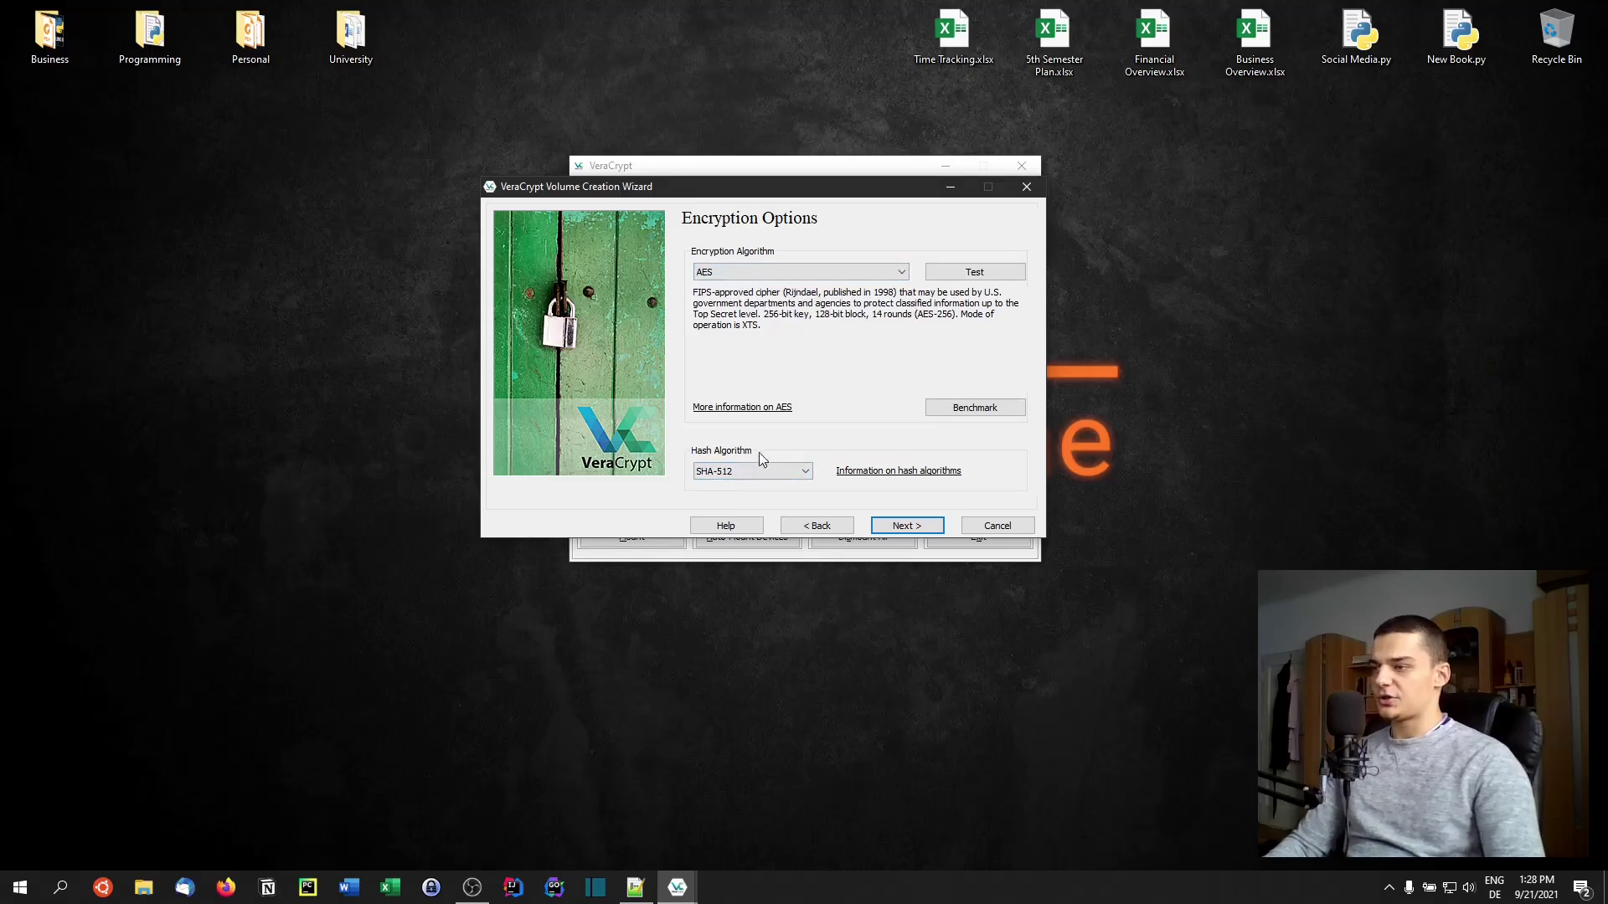
click(749, 472)
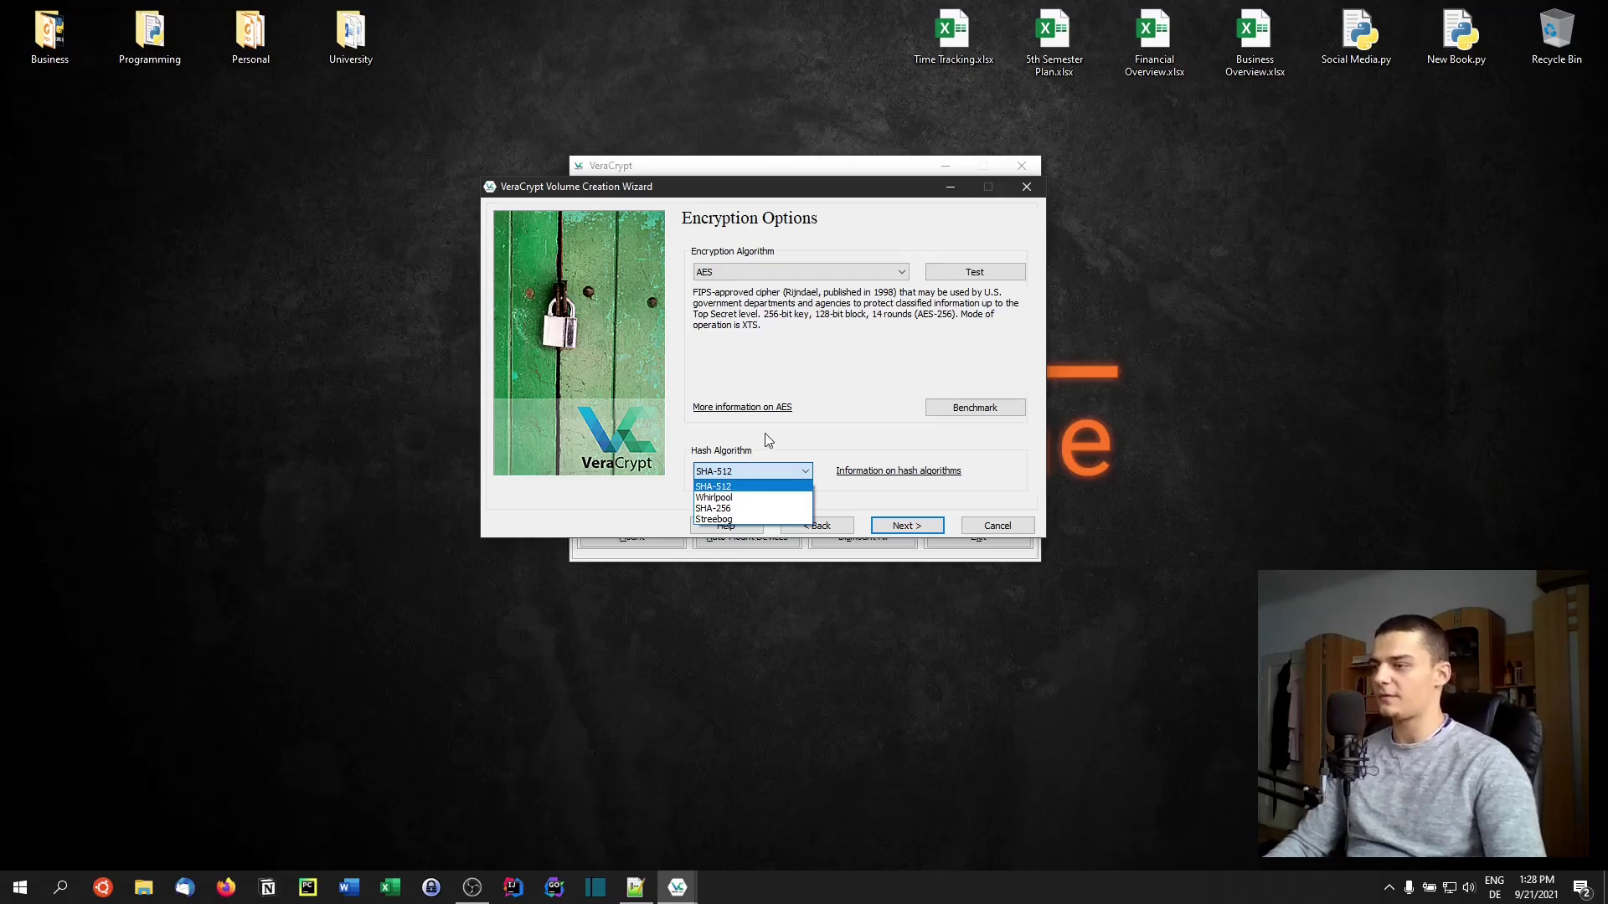
click(755, 484)
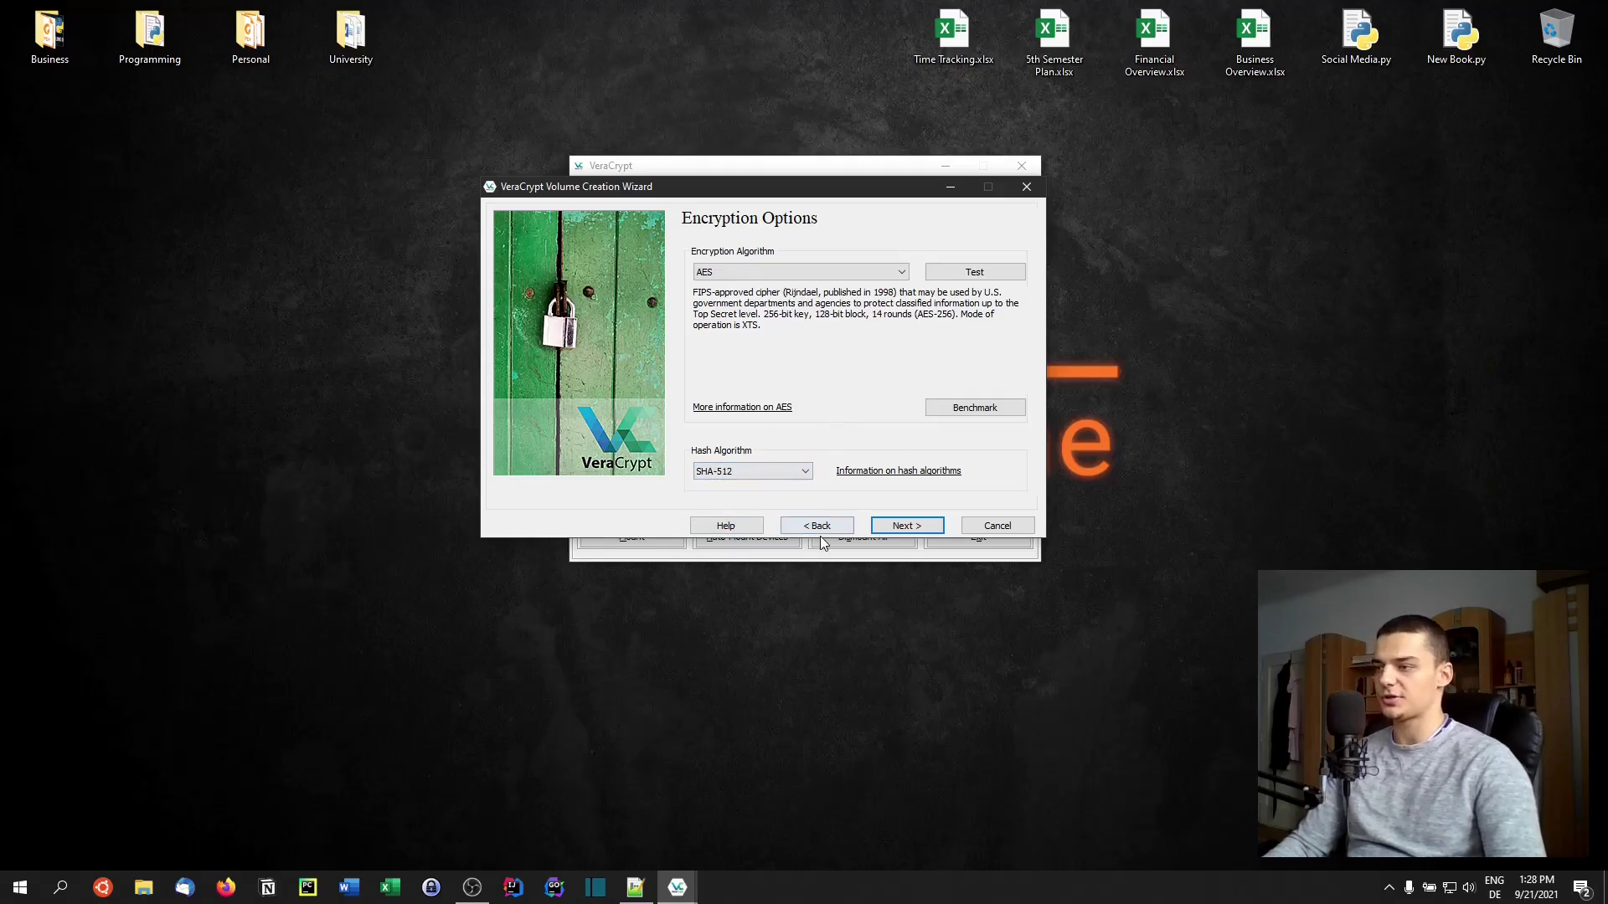
click(761, 473)
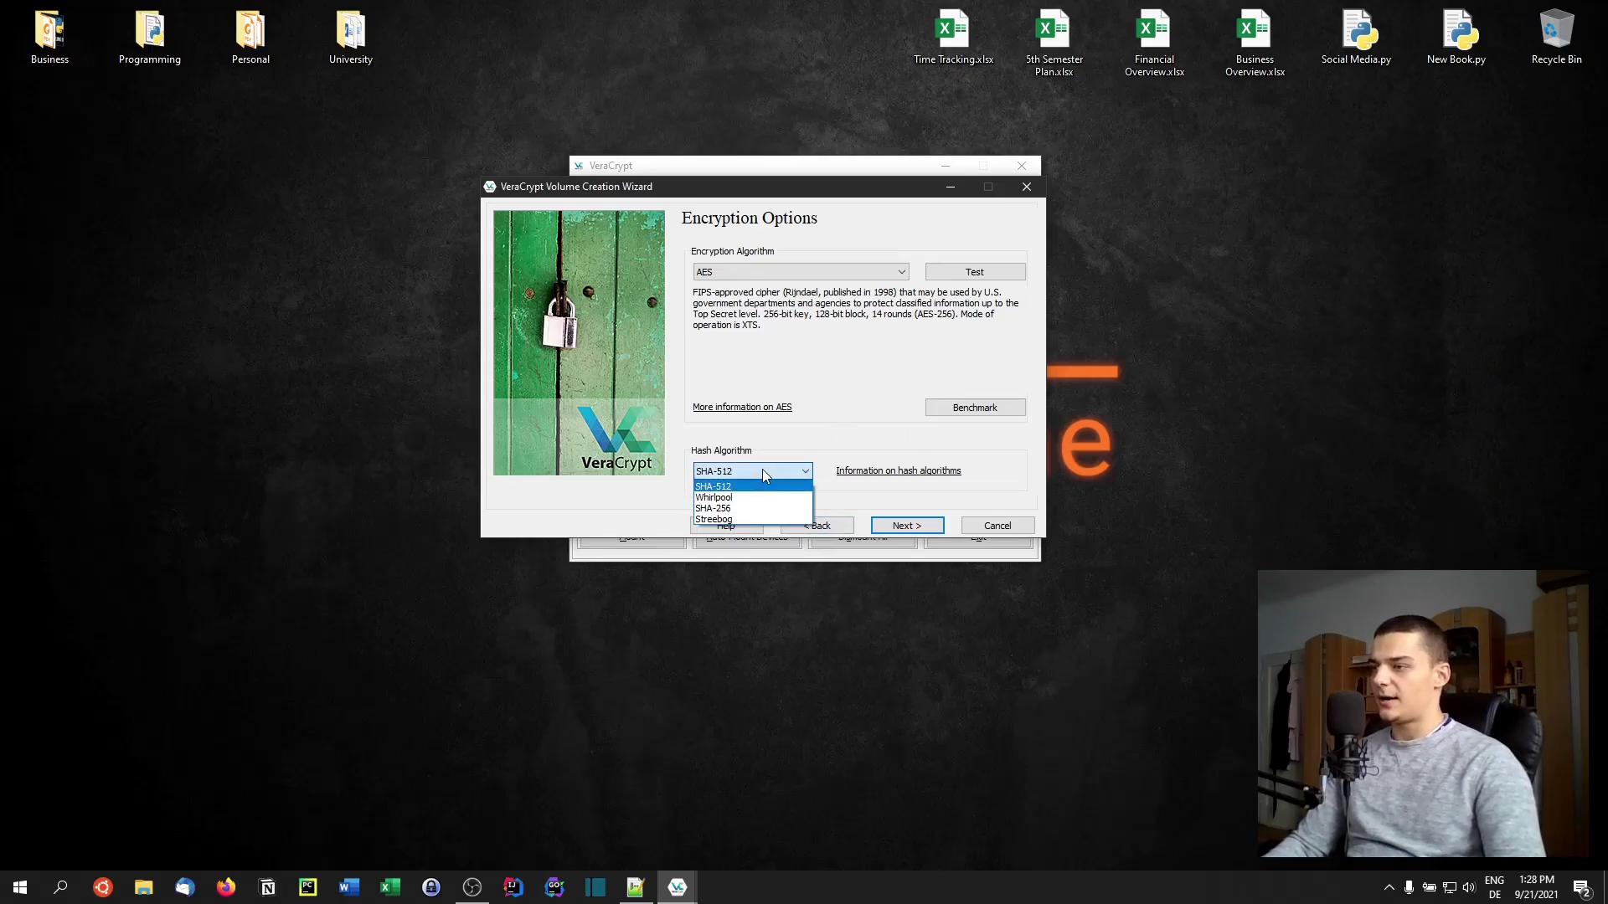
click(762, 470)
Give the volume a size of 50 MB.
click(922, 526)
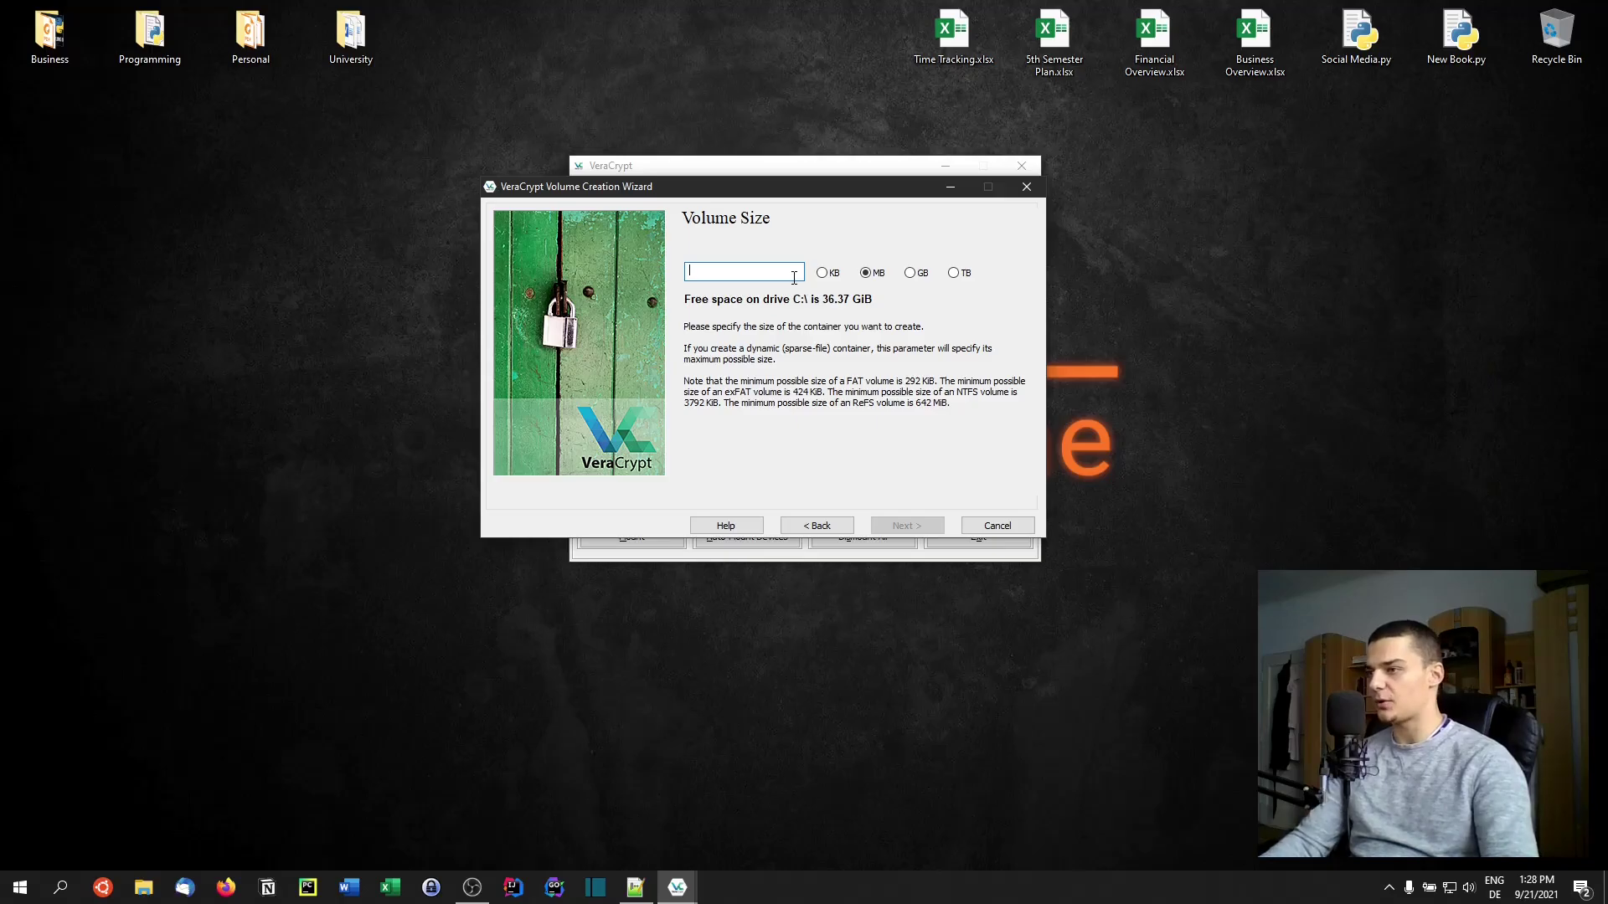
text(50)
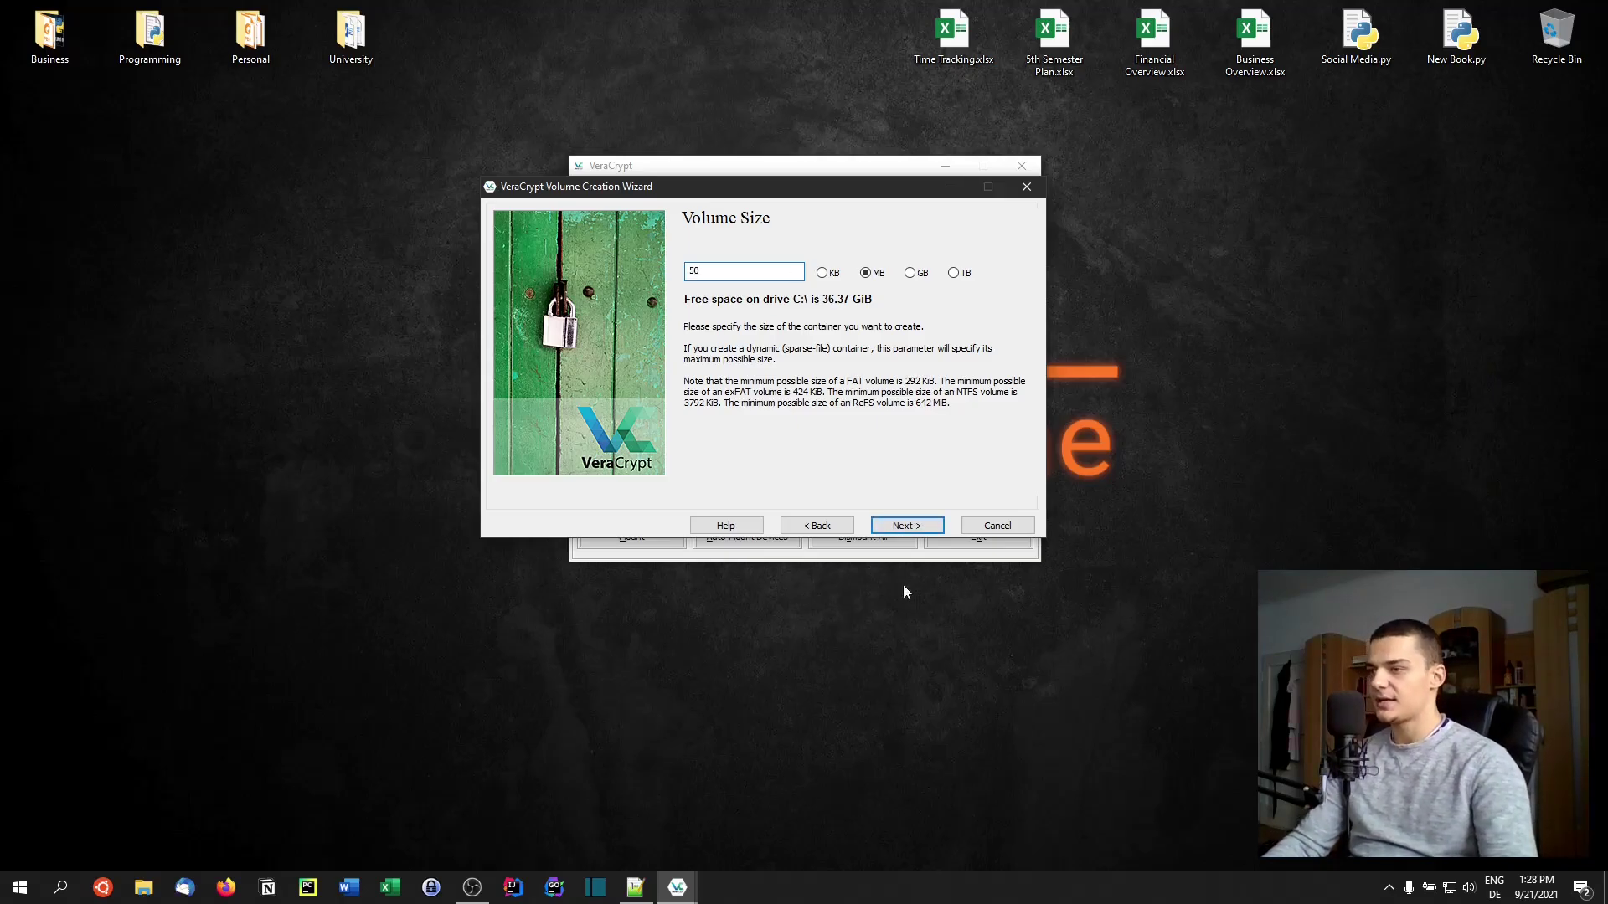
click(921, 528)
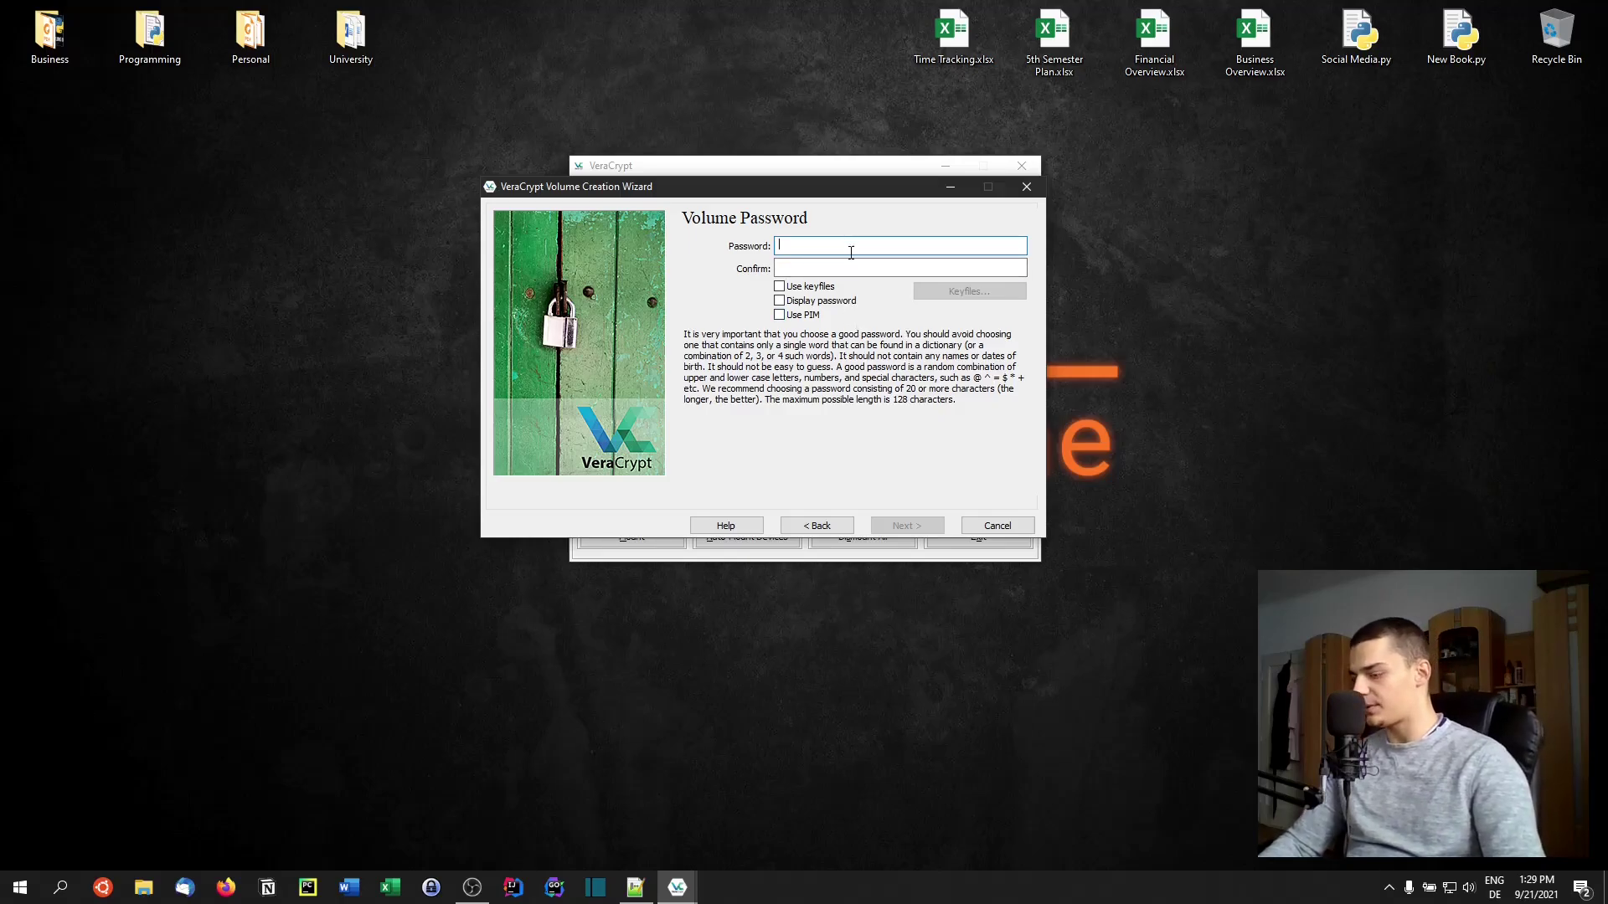
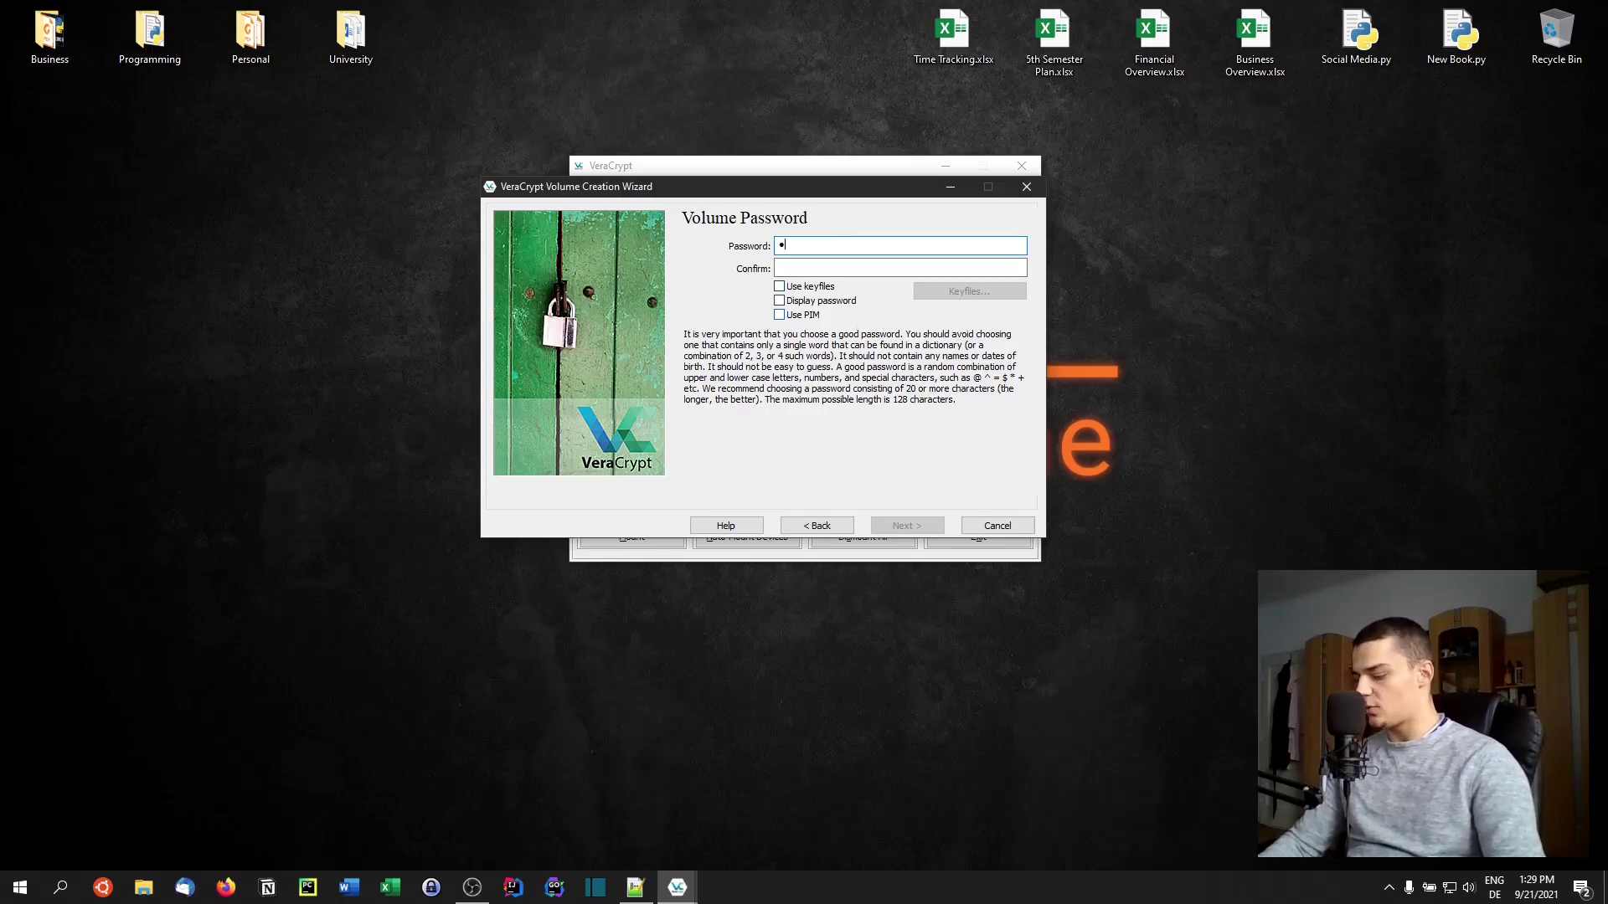
Enter and confirm a short volume password, accepting the short-password warning.
key(Tab)
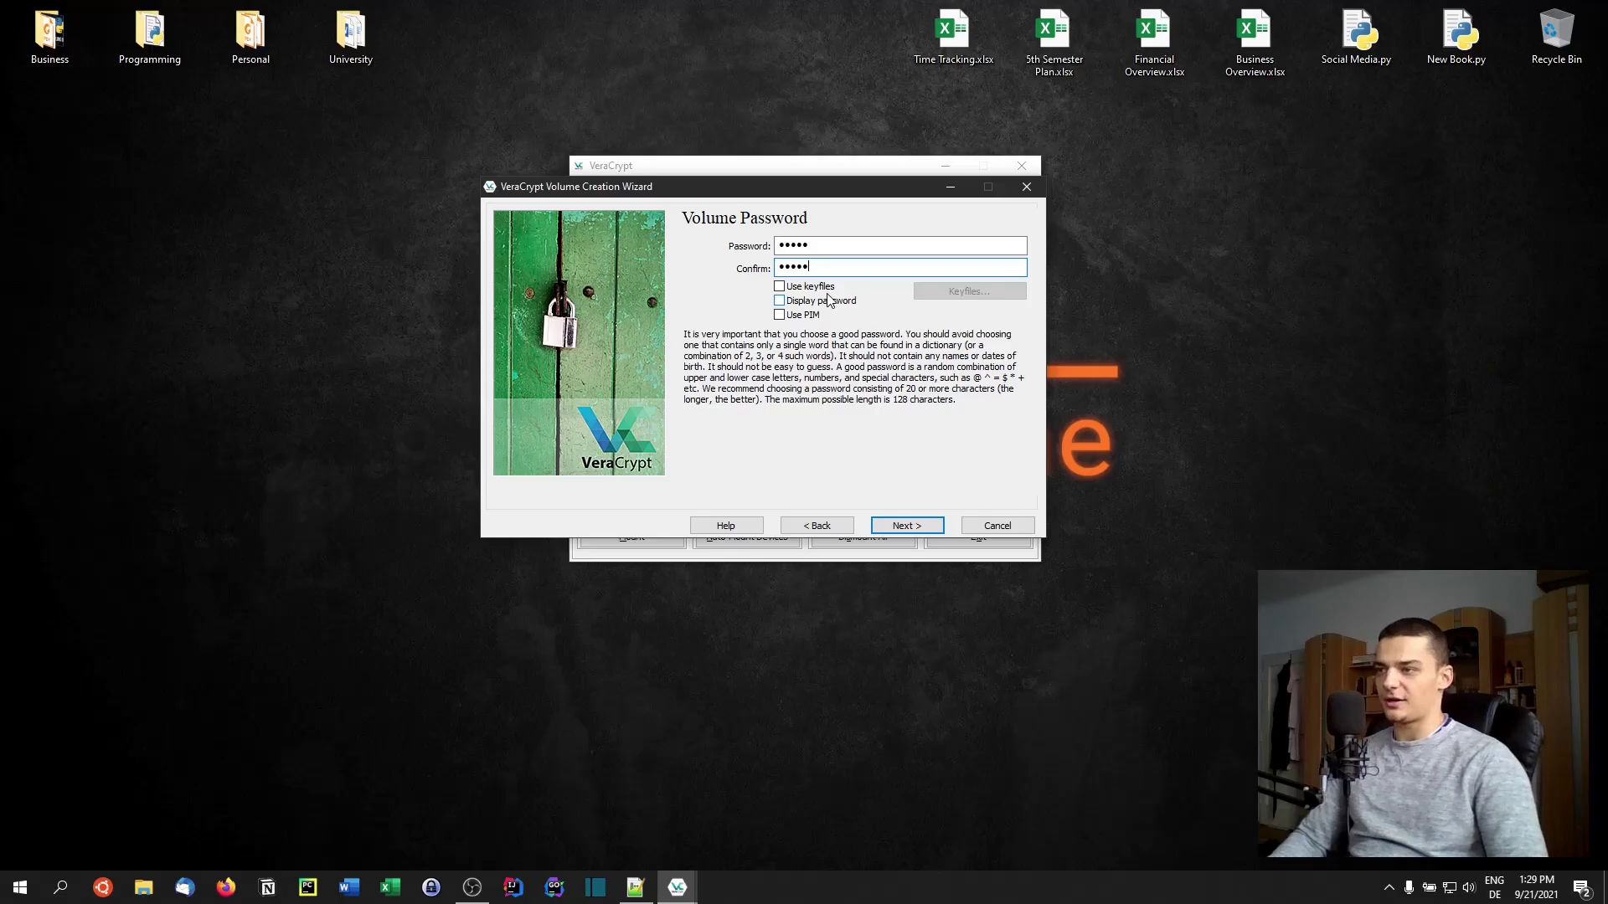
click(828, 299)
click(846, 302)
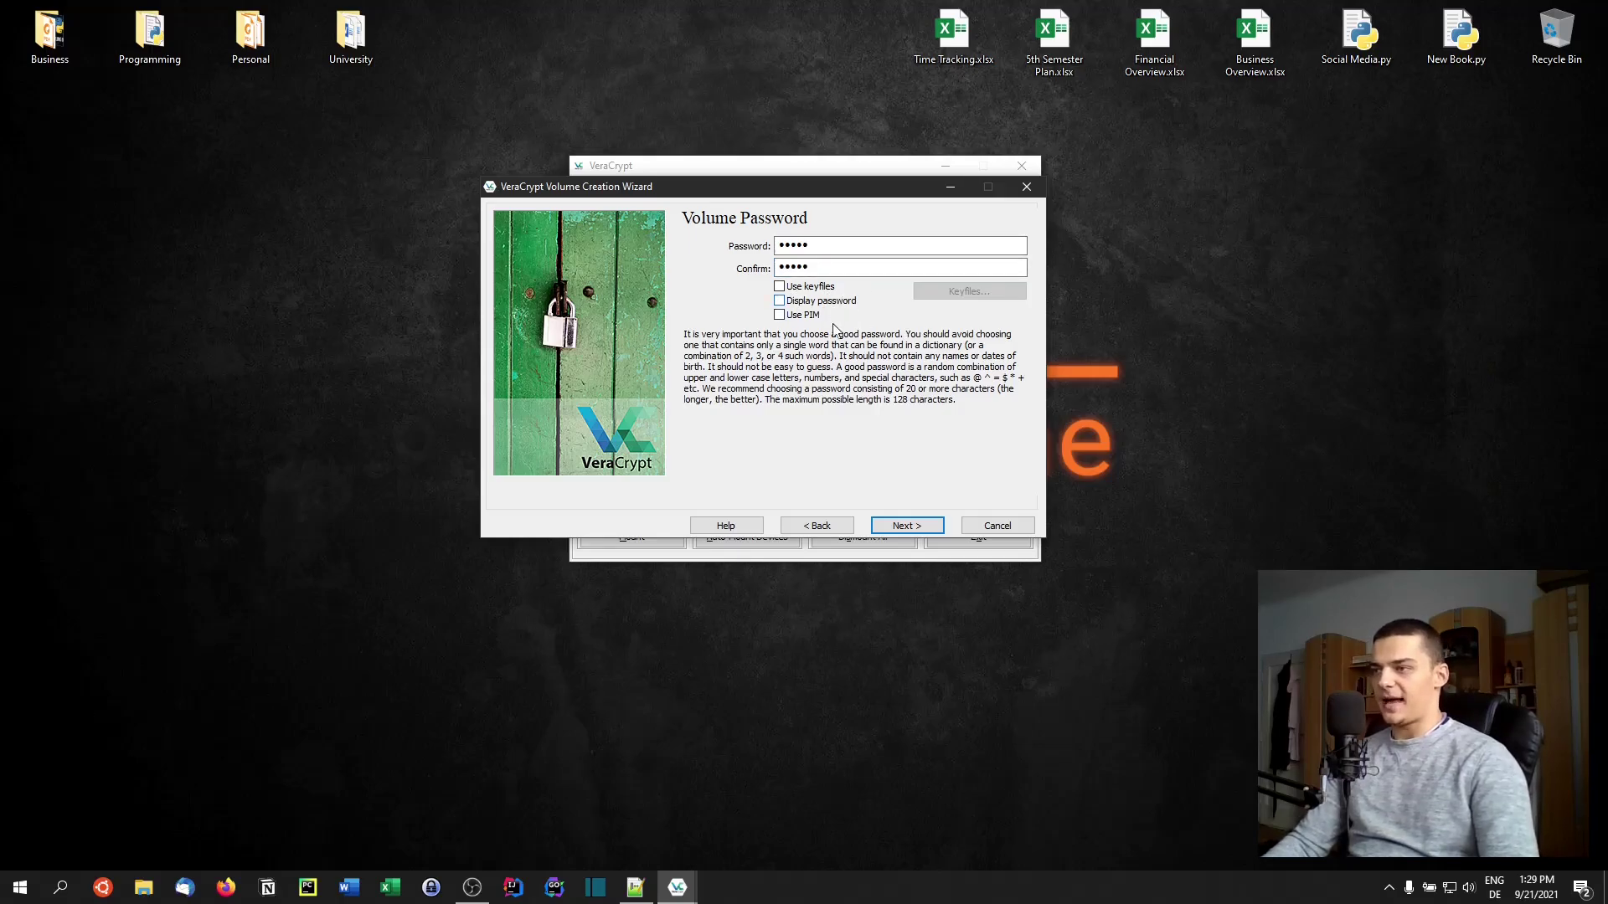
click(912, 525)
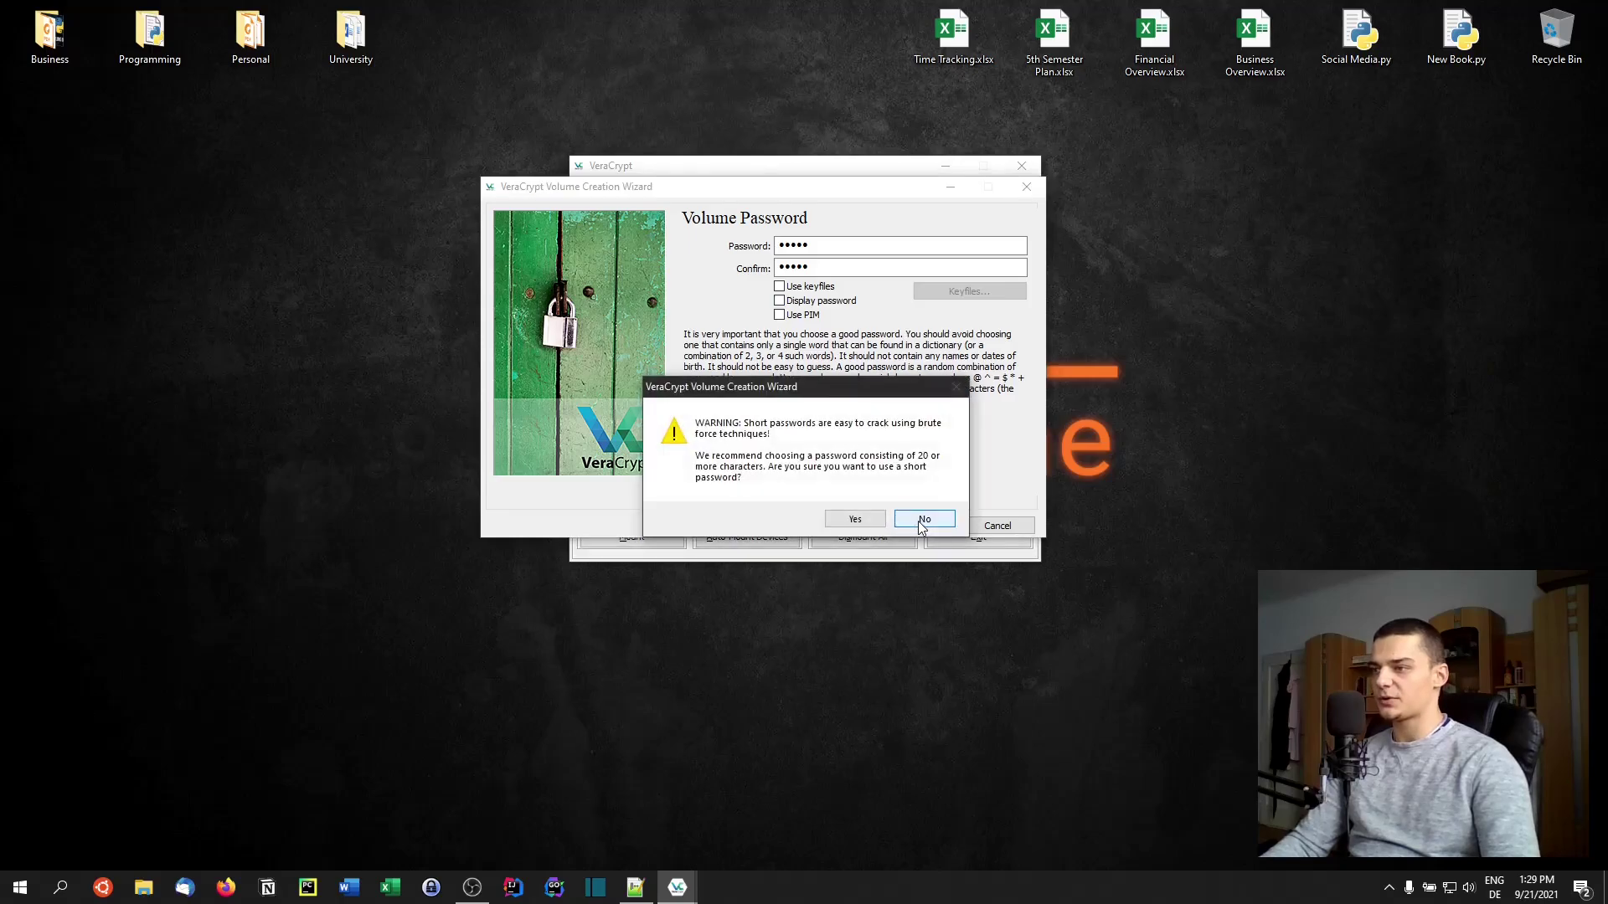
drag(795, 394, 614, 241)
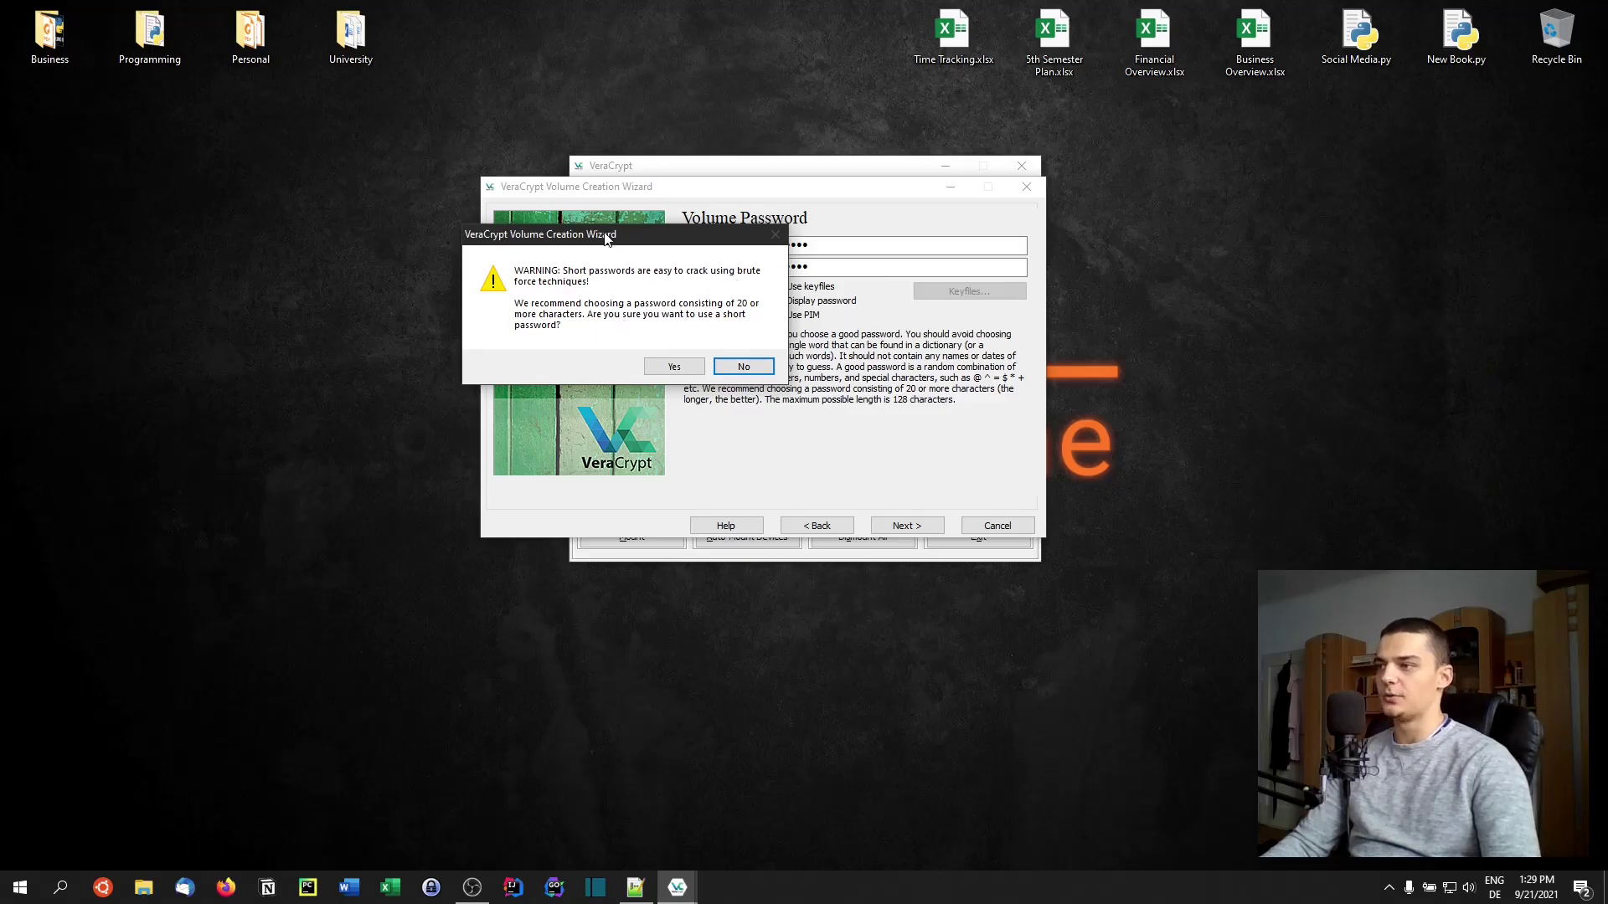
click(672, 366)
drag(862, 196, 848, 188)
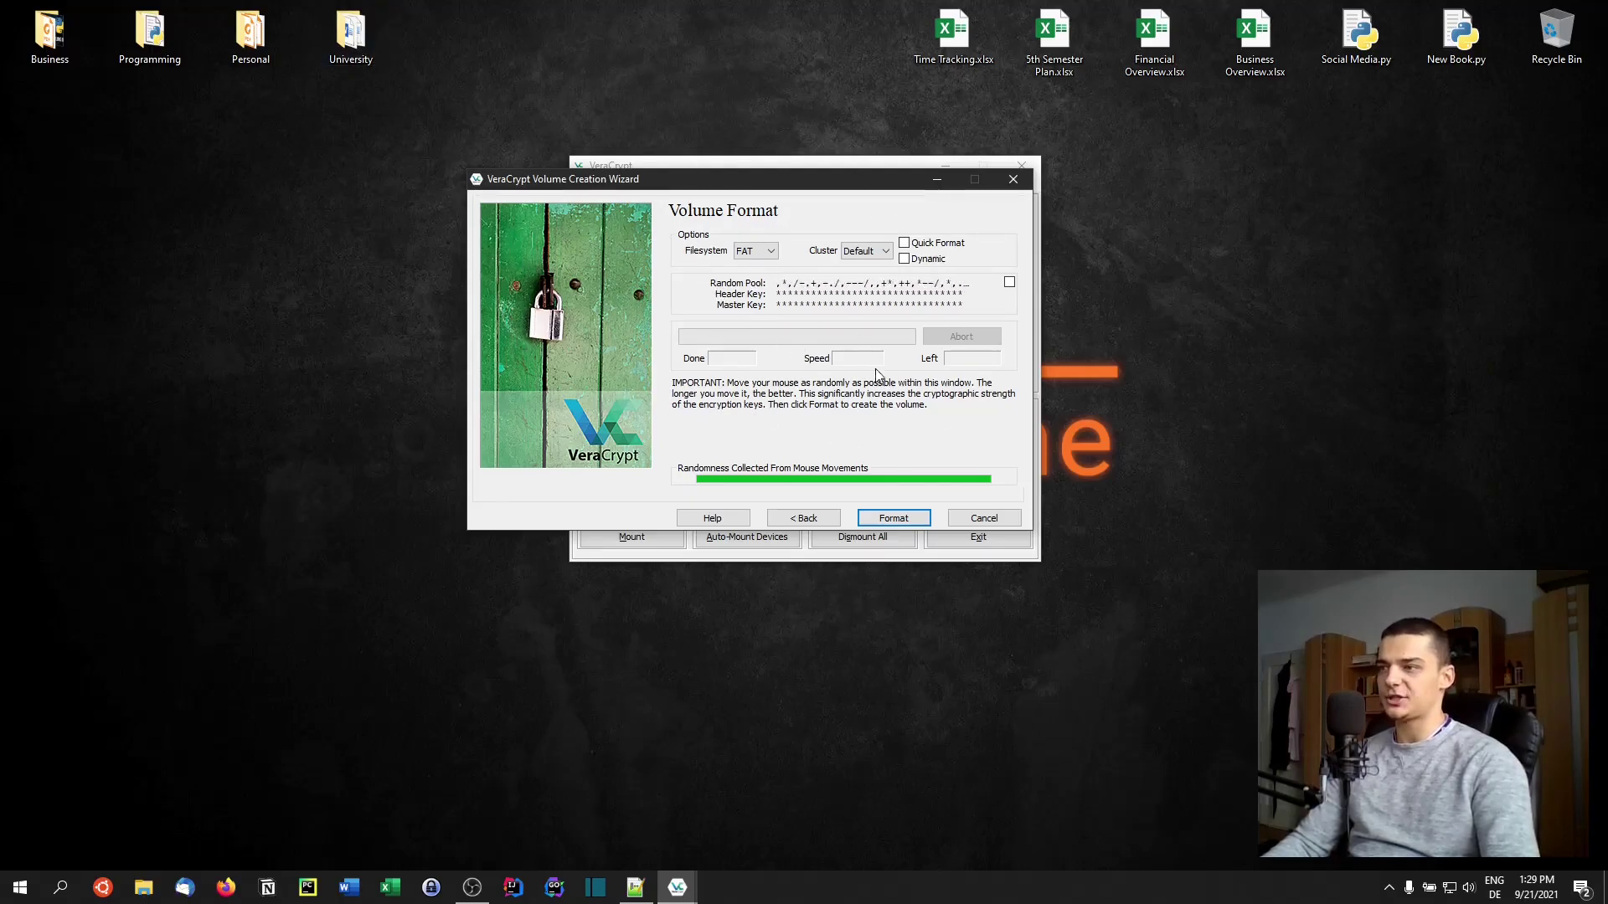
Format the mysecrets container with FAT, declining the Fast Startup change.
click(768, 252)
click(745, 277)
click(865, 251)
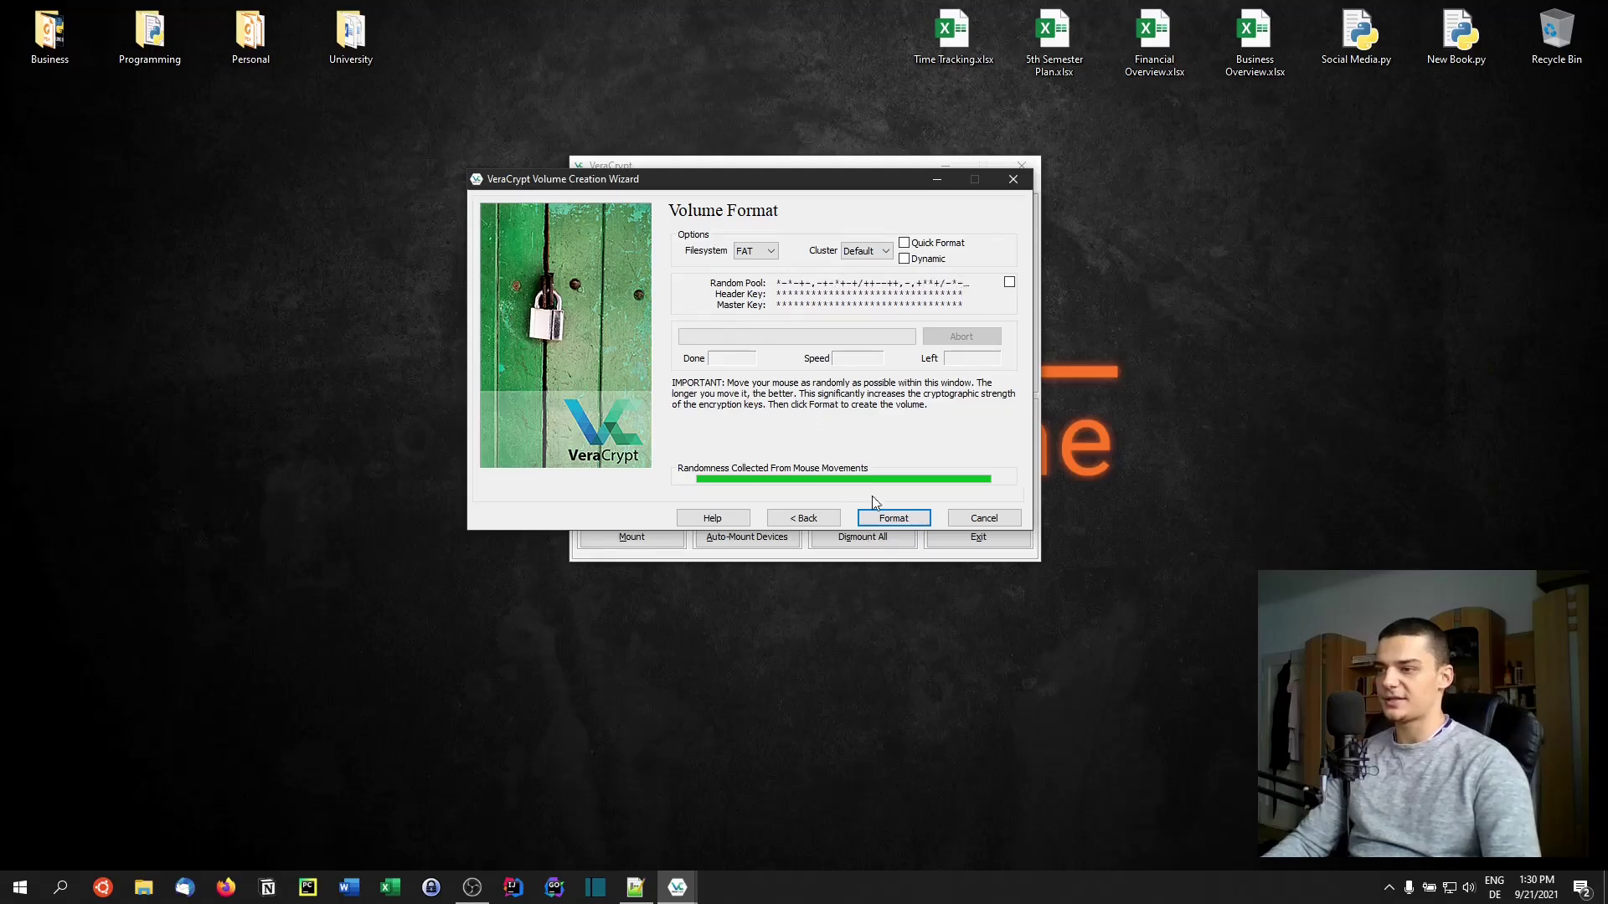
click(902, 520)
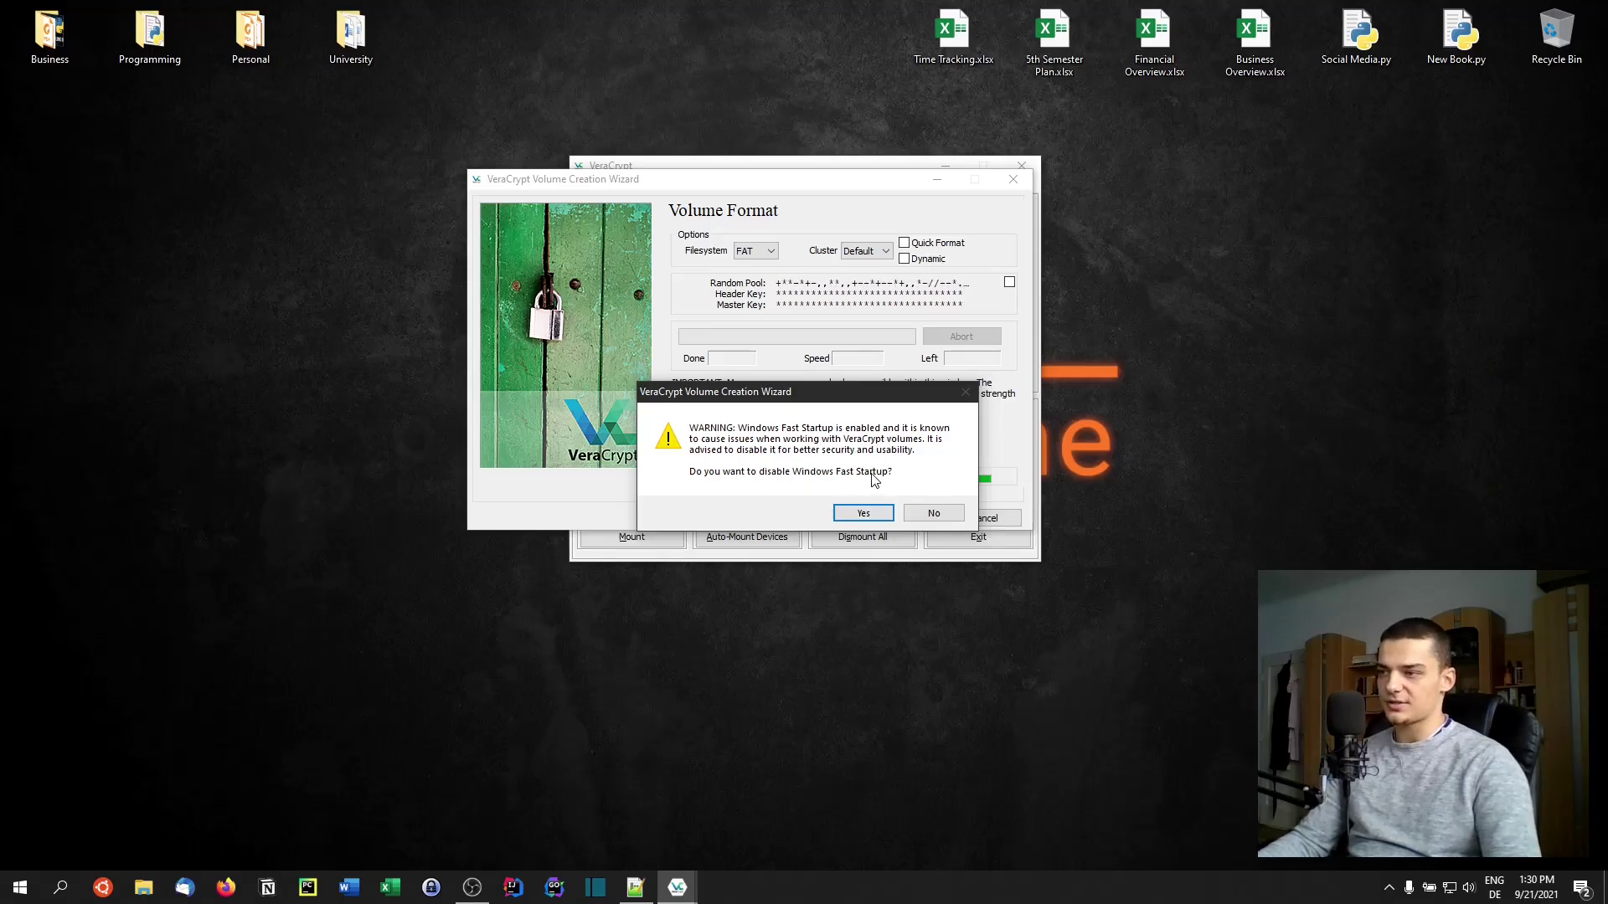
click(929, 513)
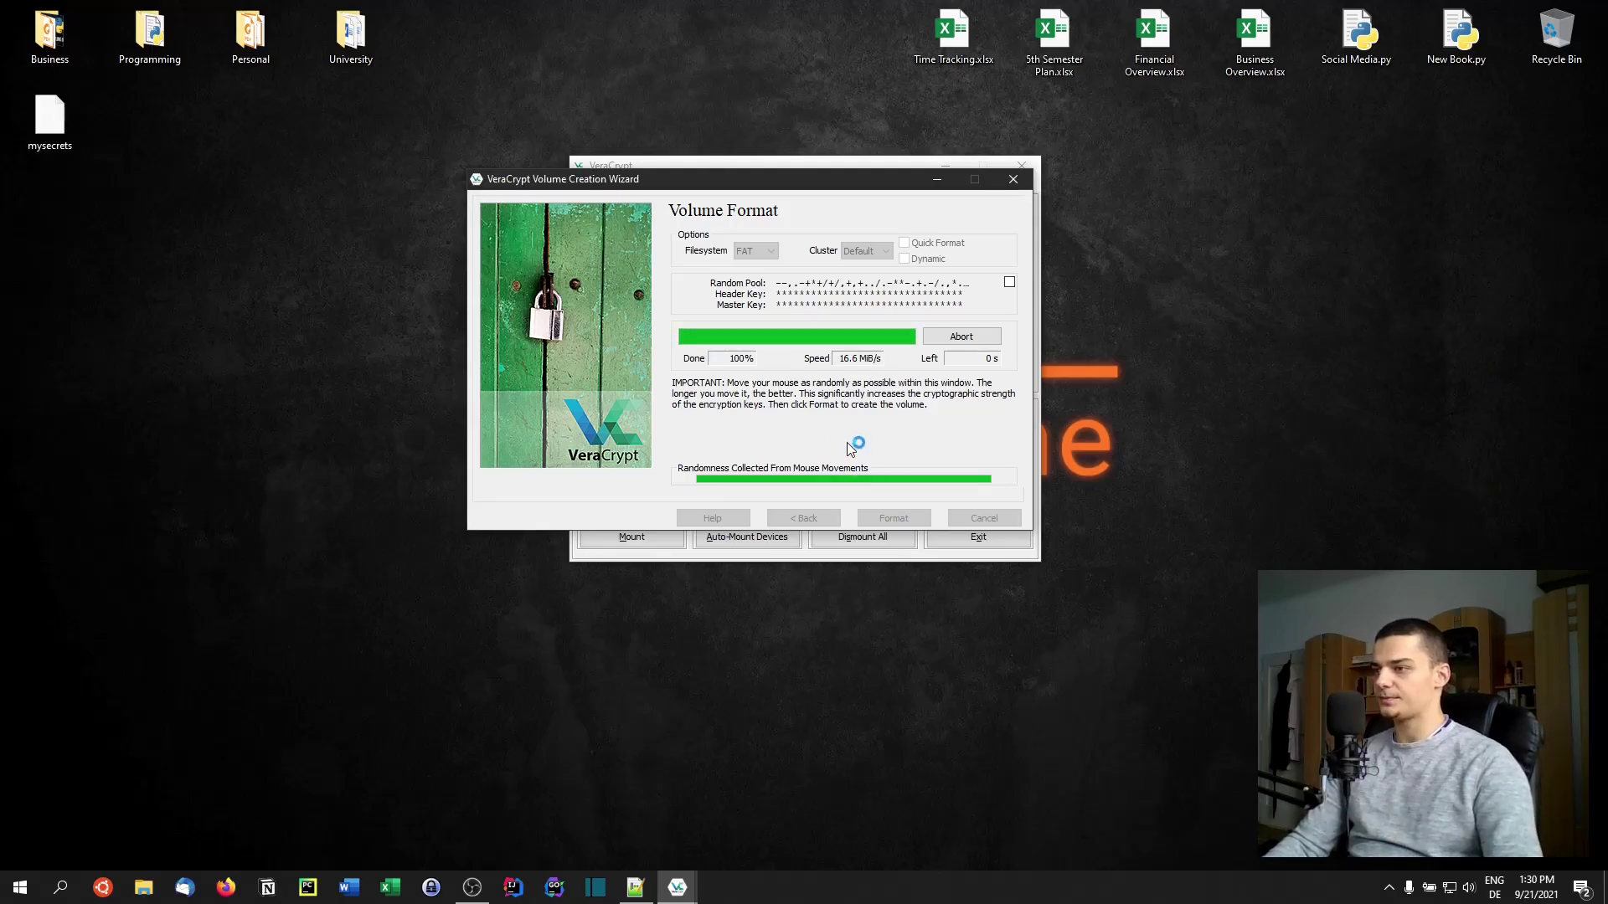
Dismiss the success message, exit the wizard, and rearrange the mysecrets icon on the desktop.
click(915, 503)
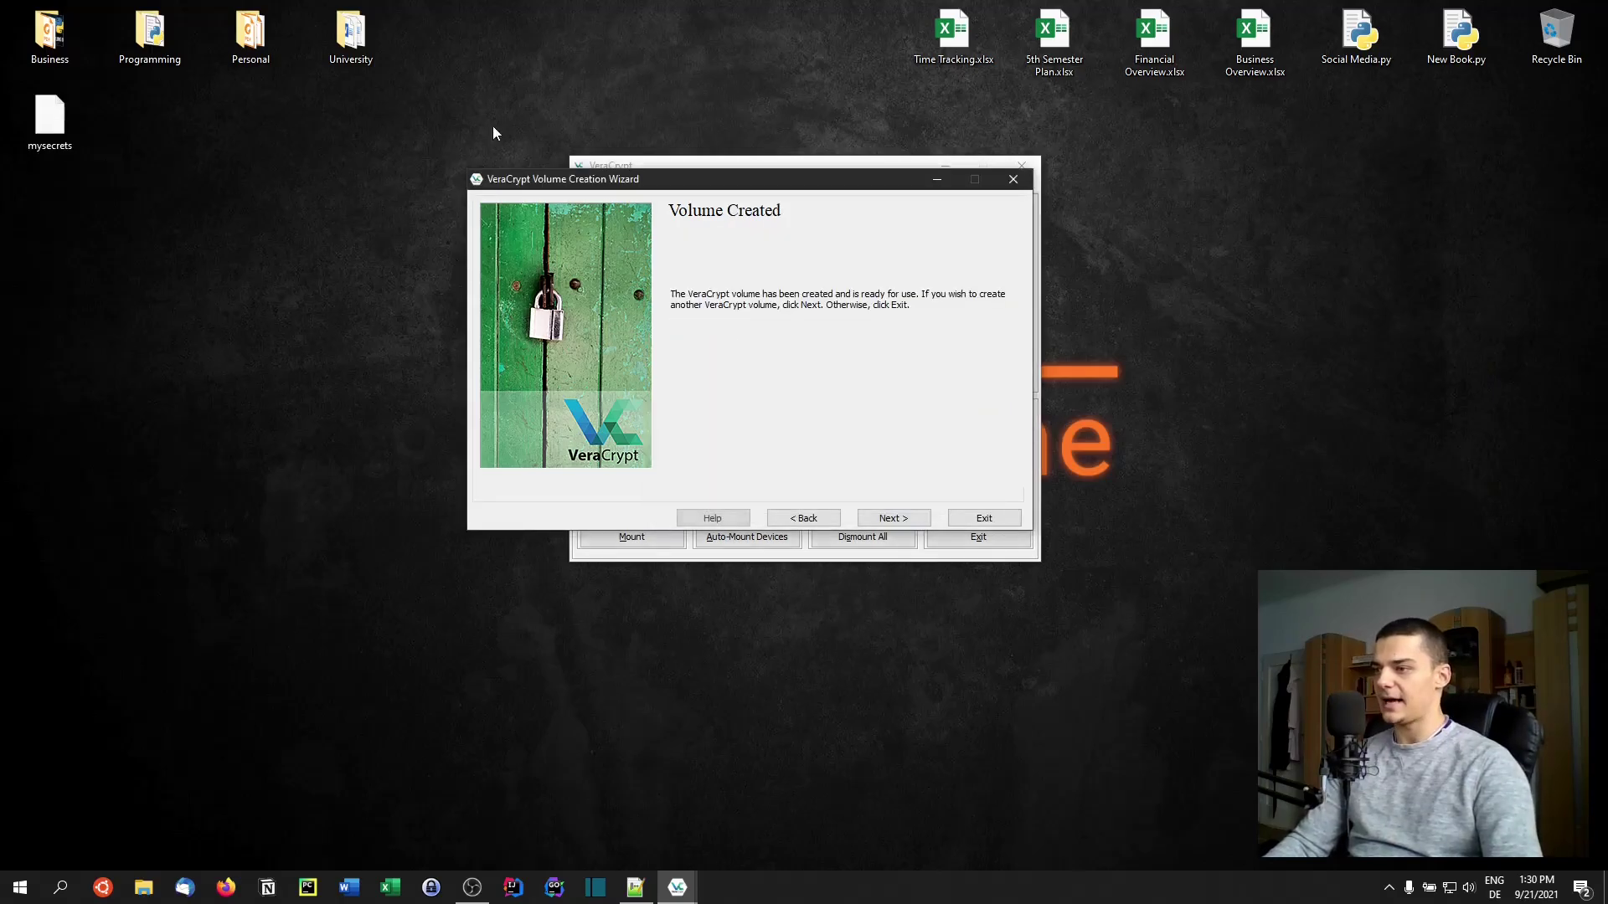
click(1002, 520)
drag(74, 116, 276, 288)
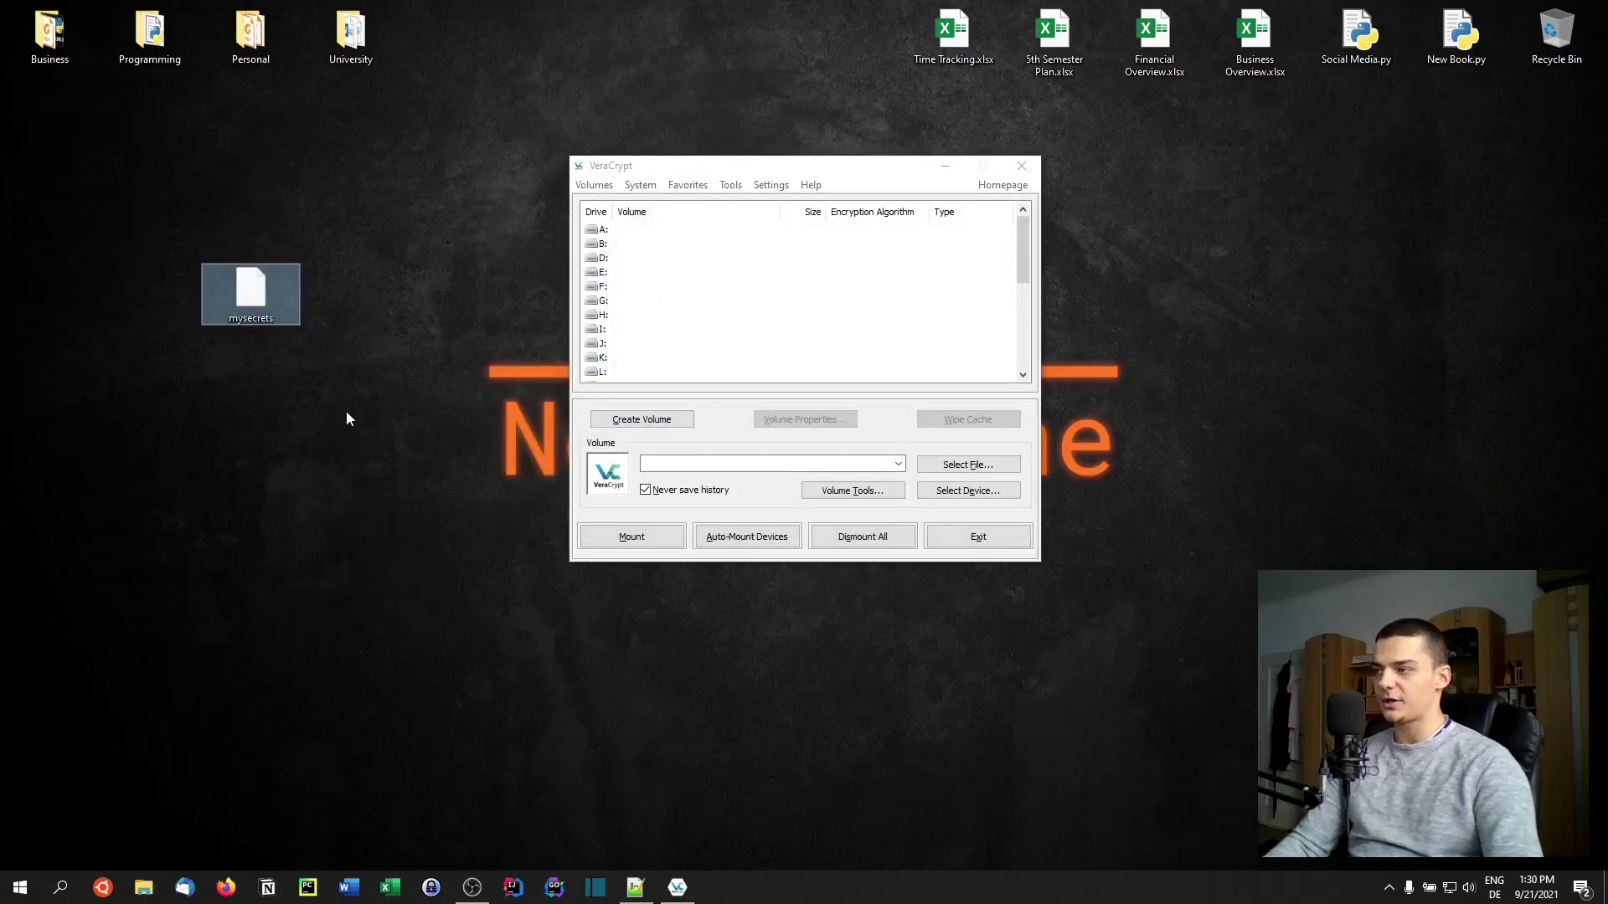
drag(381, 424, 144, 224)
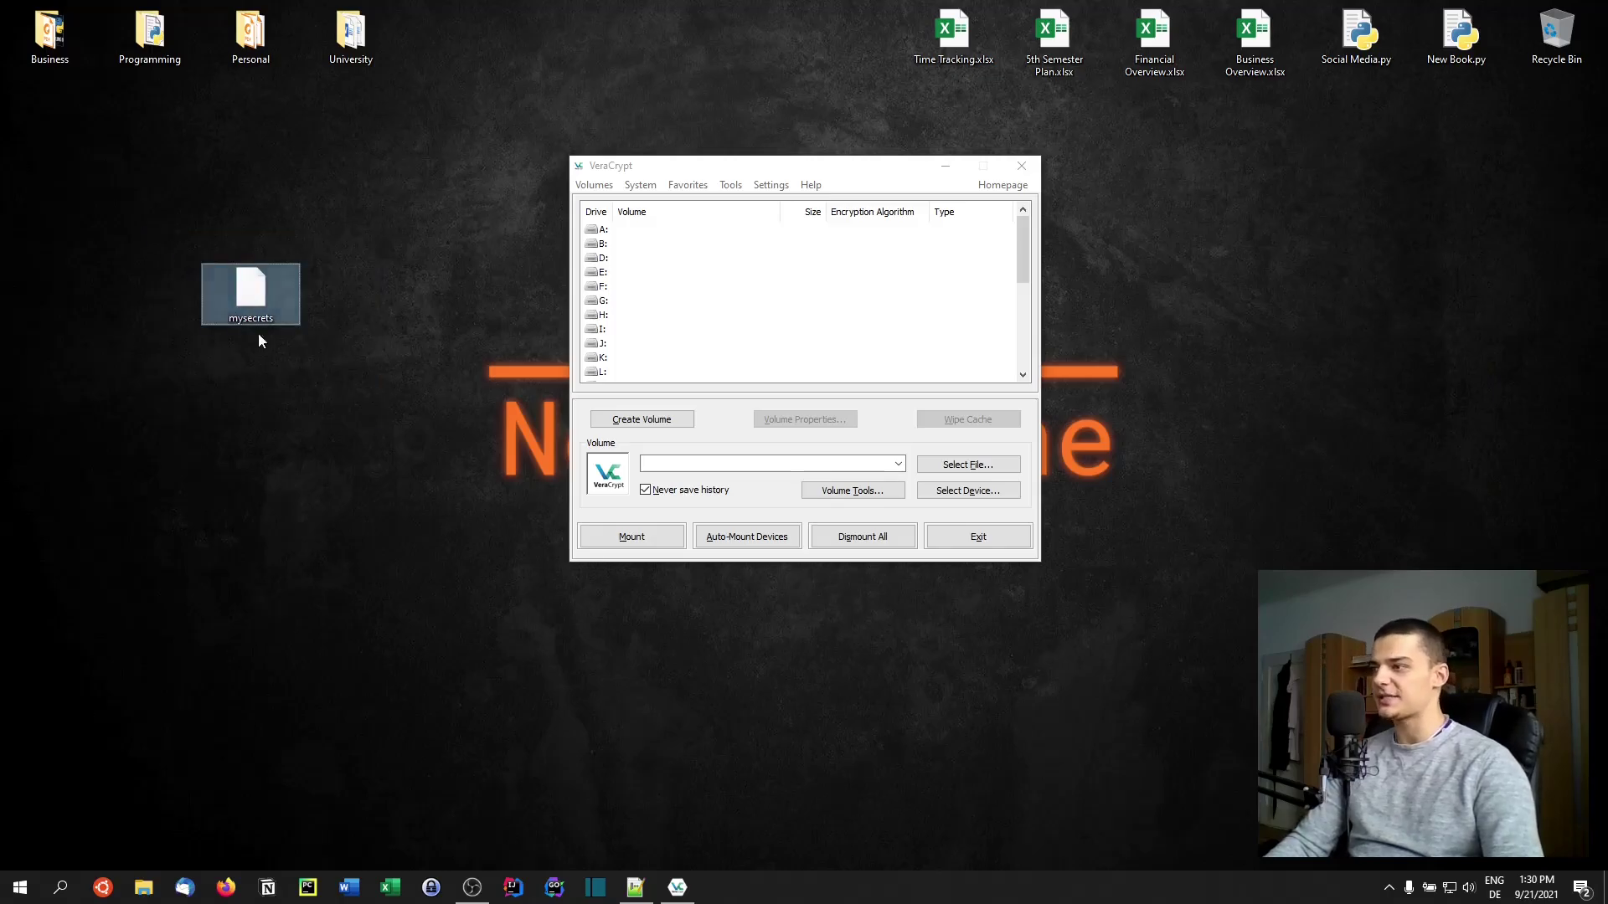
drag(361, 359, 193, 242)
drag(114, 183, 328, 387)
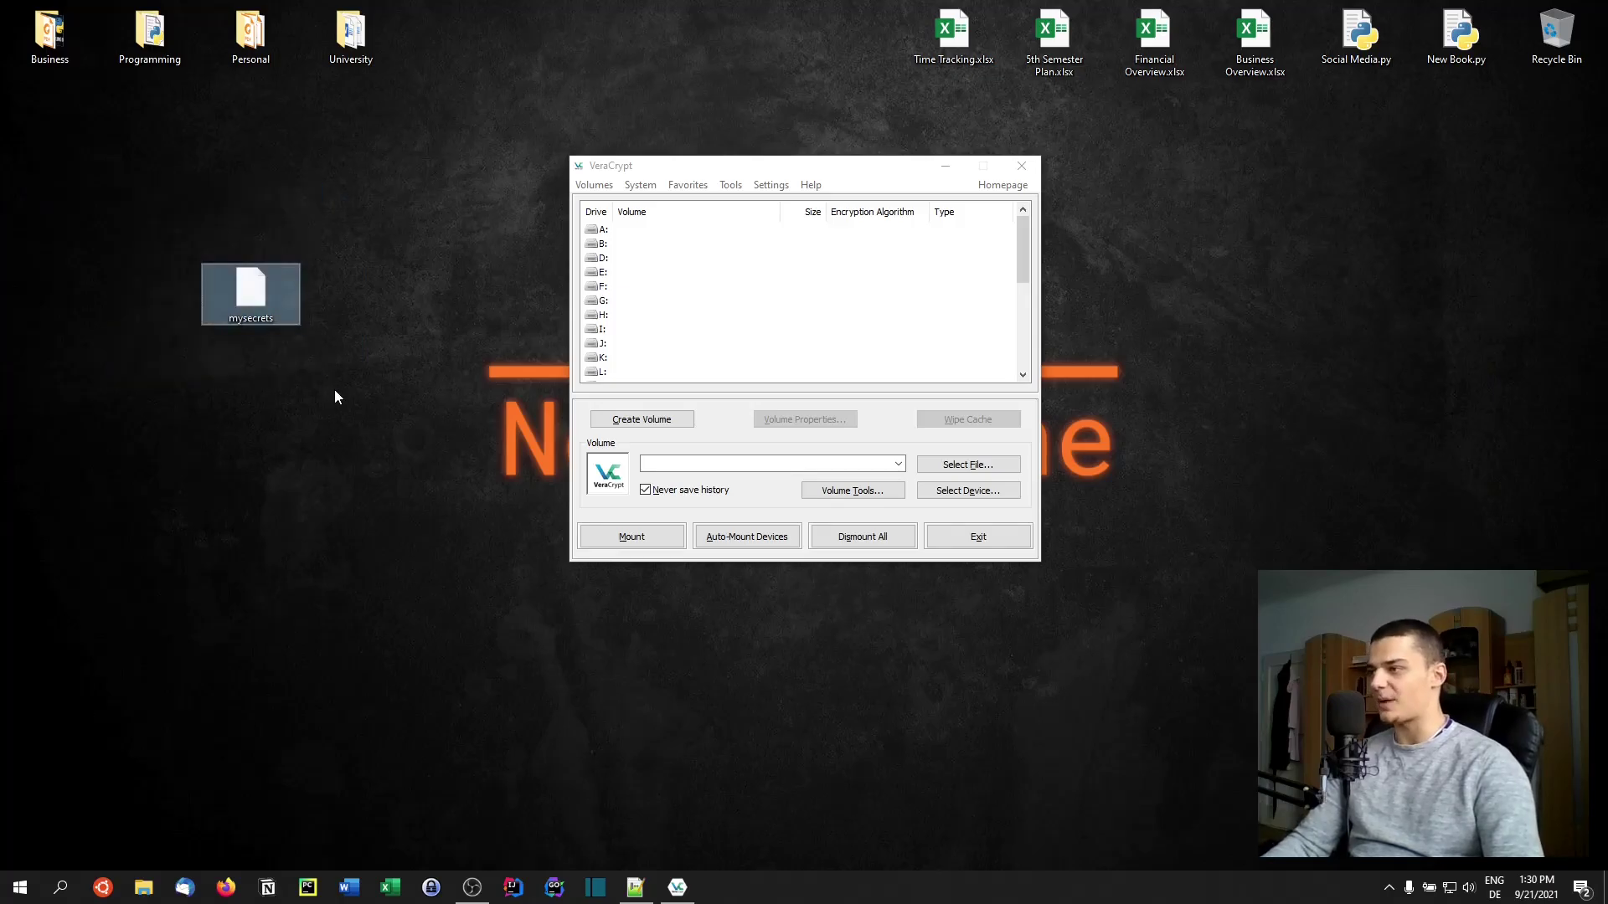
click(774, 166)
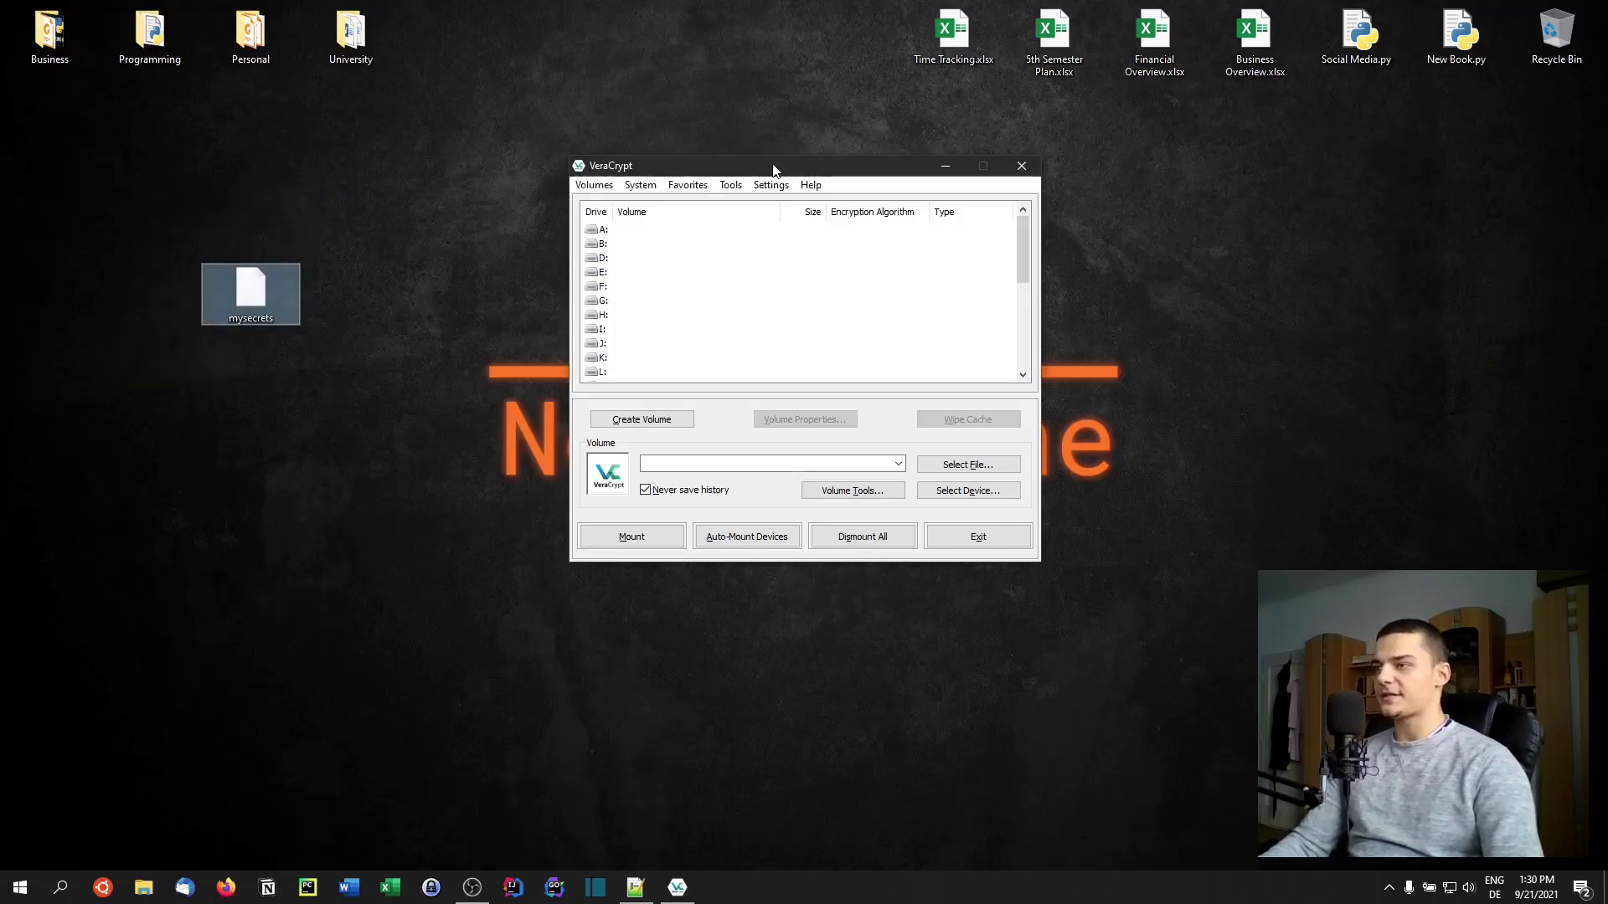
Select drive F: and load the Desktop mysecrets file as the volume to mount.
click(633, 233)
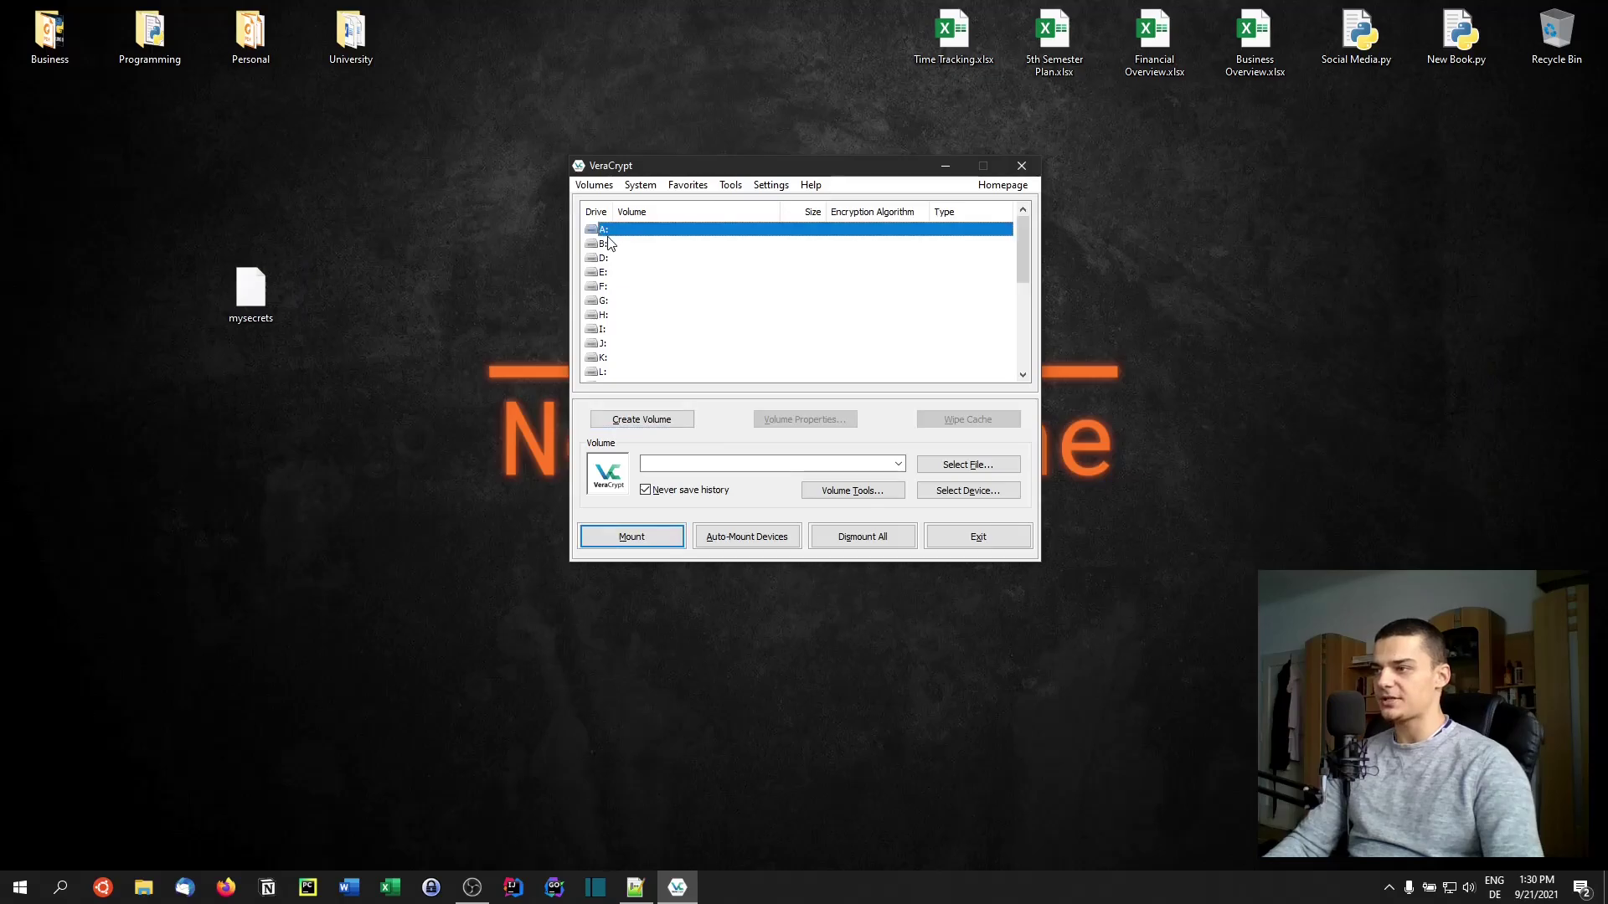
mouse_move(620, 244)
mouse_down()
mouse_move(638, 344)
mouse_move(632, 222)
mouse_up()
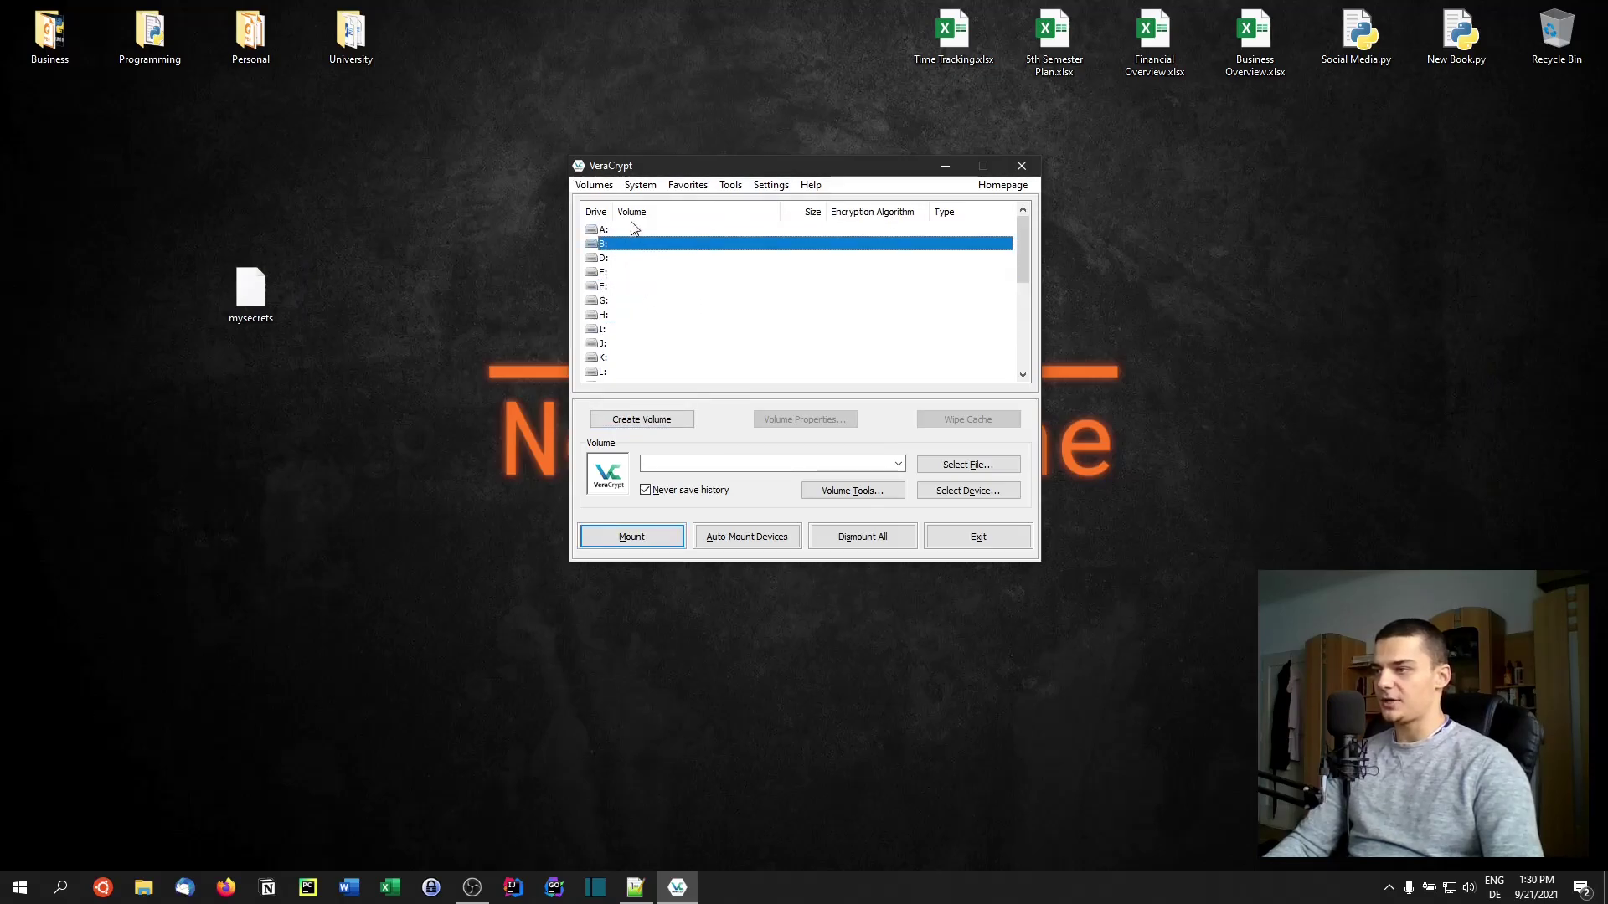
click(627, 289)
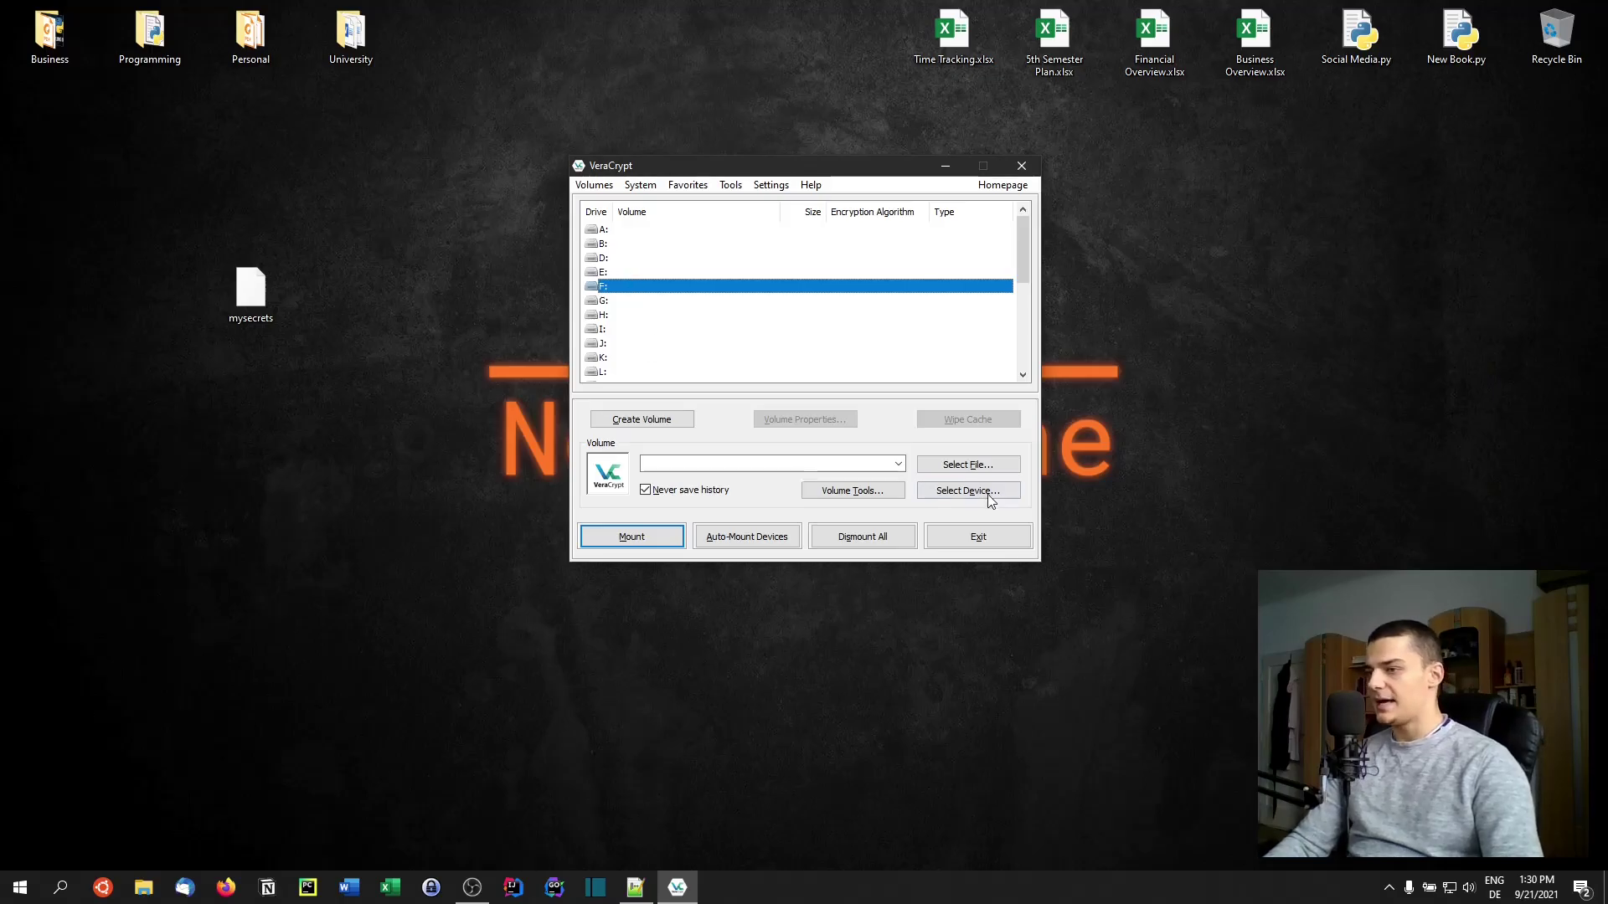
click(955, 462)
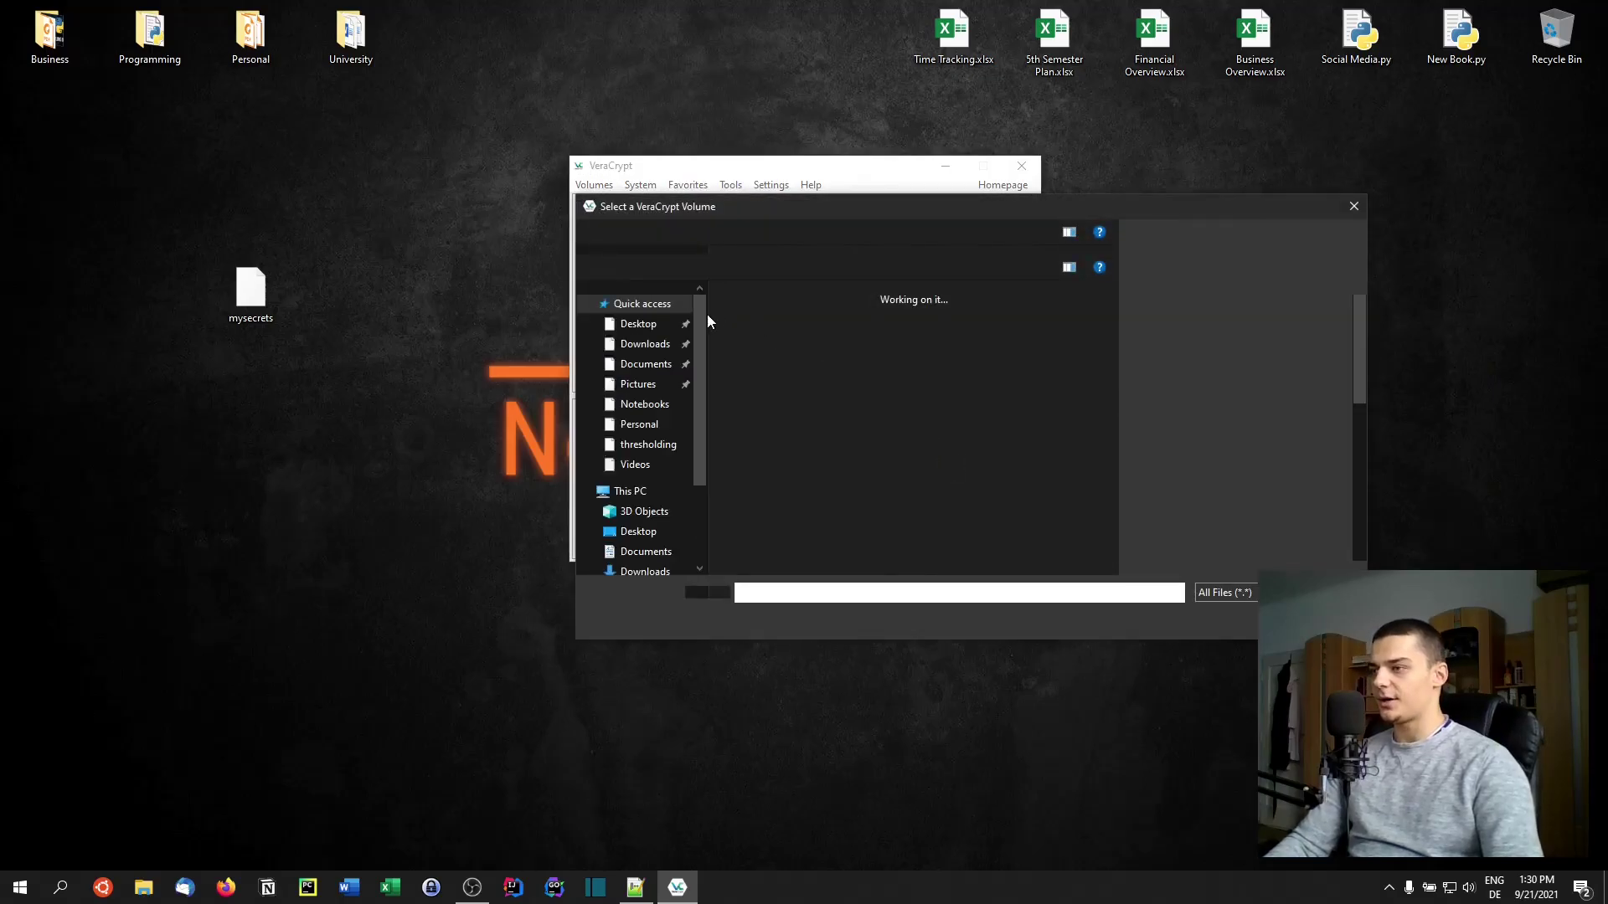
click(662, 325)
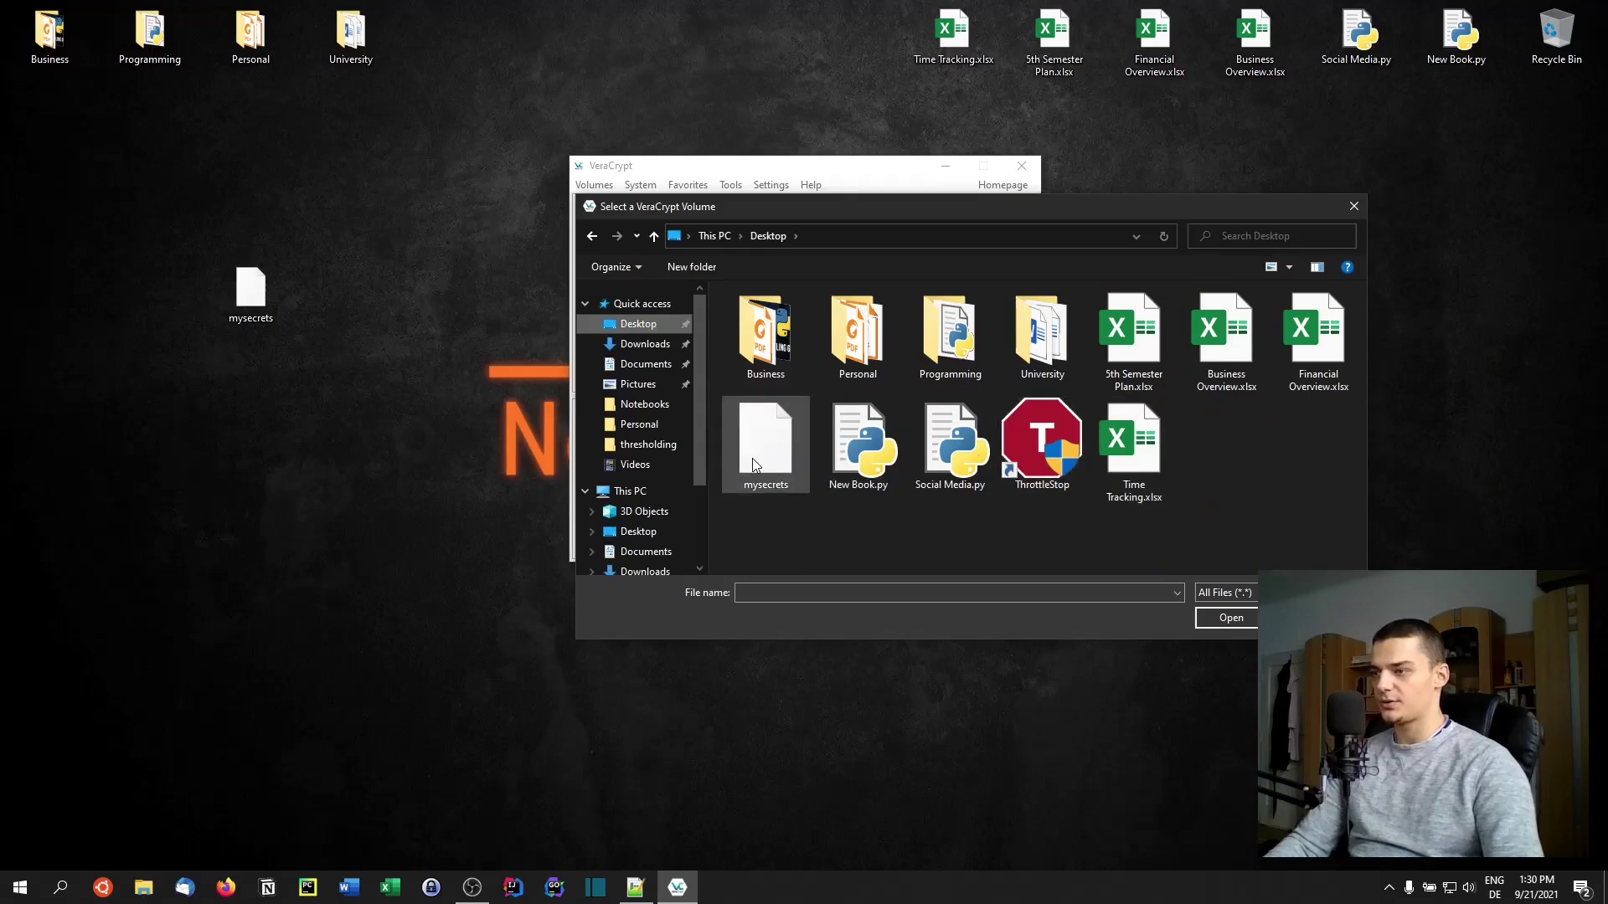
double_click(752, 459)
click(633, 539)
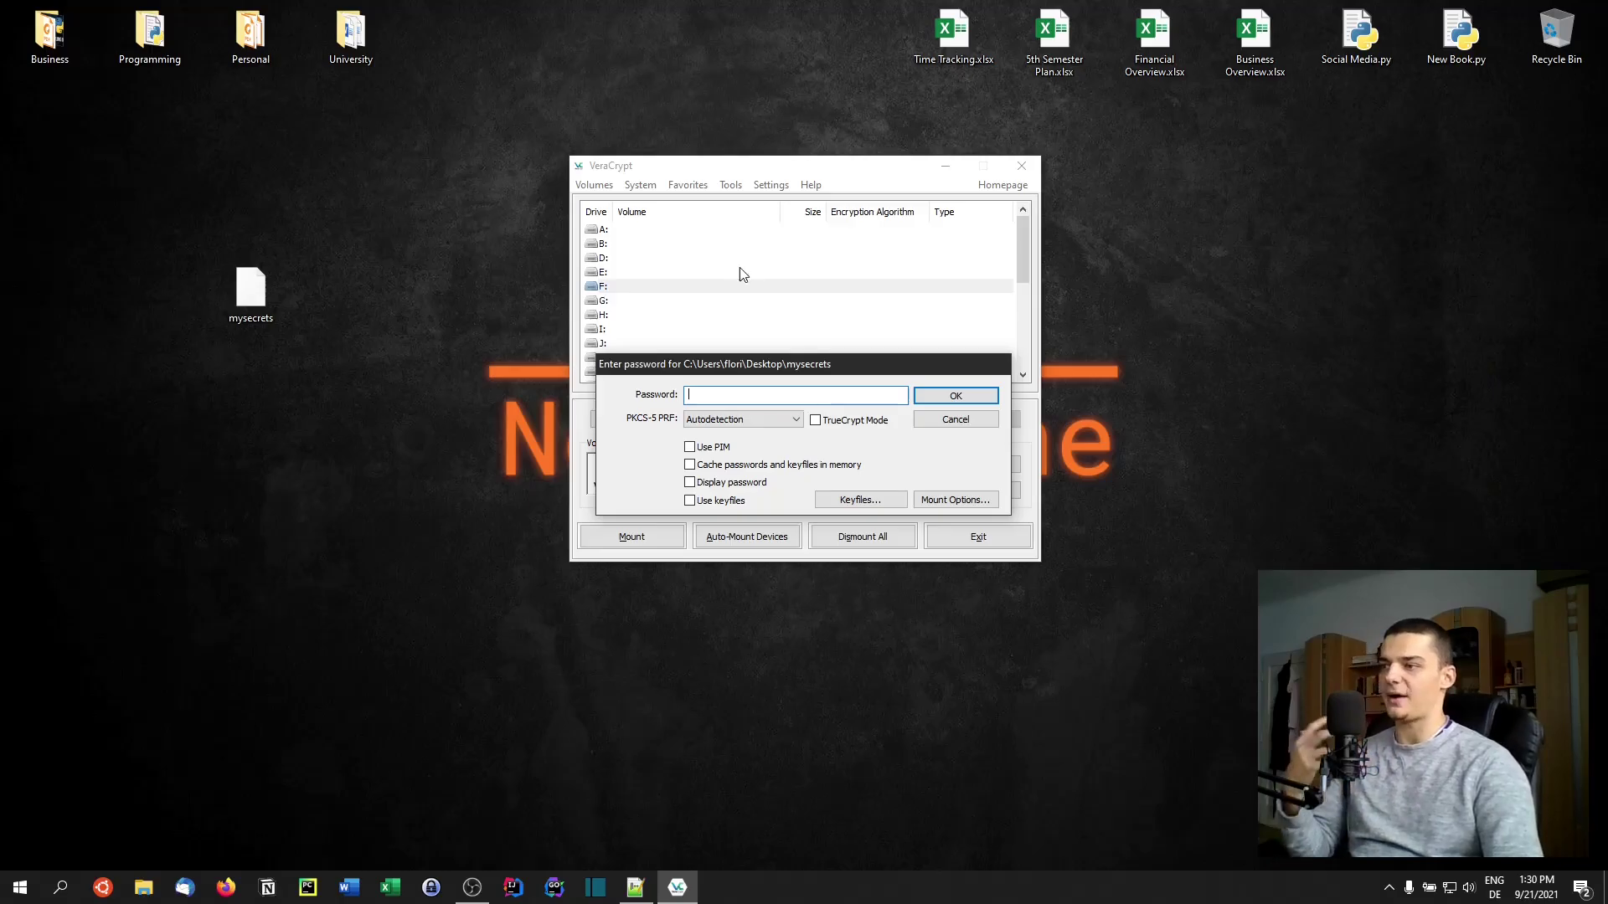
Enter the volume password and mount mysecrets on drive F:.
drag(766, 366, 757, 292)
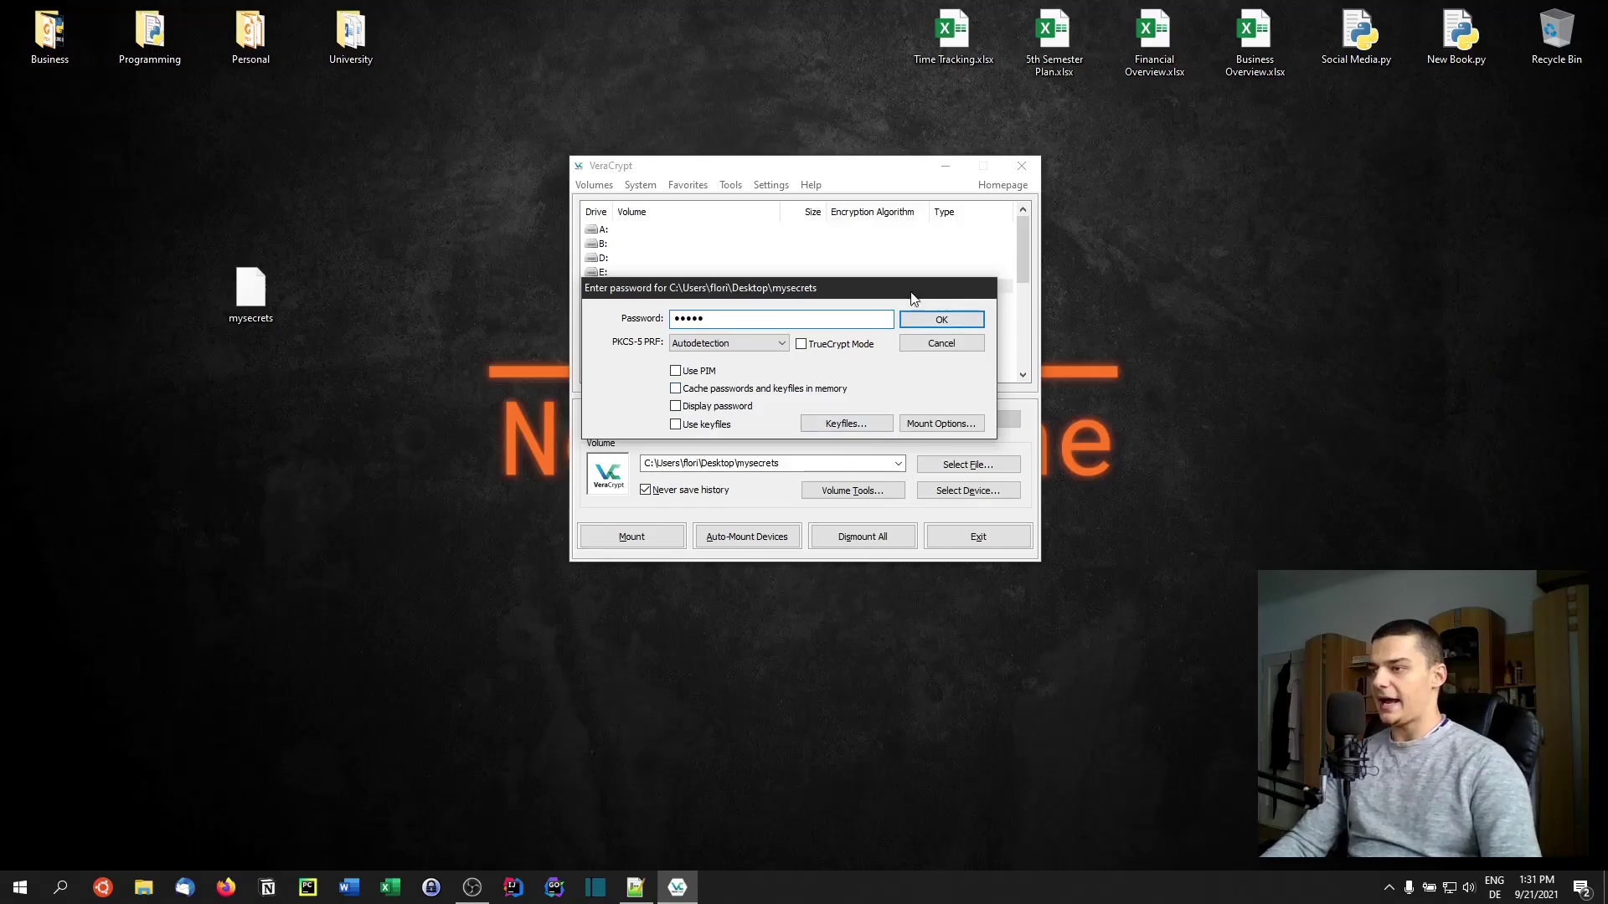
click(943, 319)
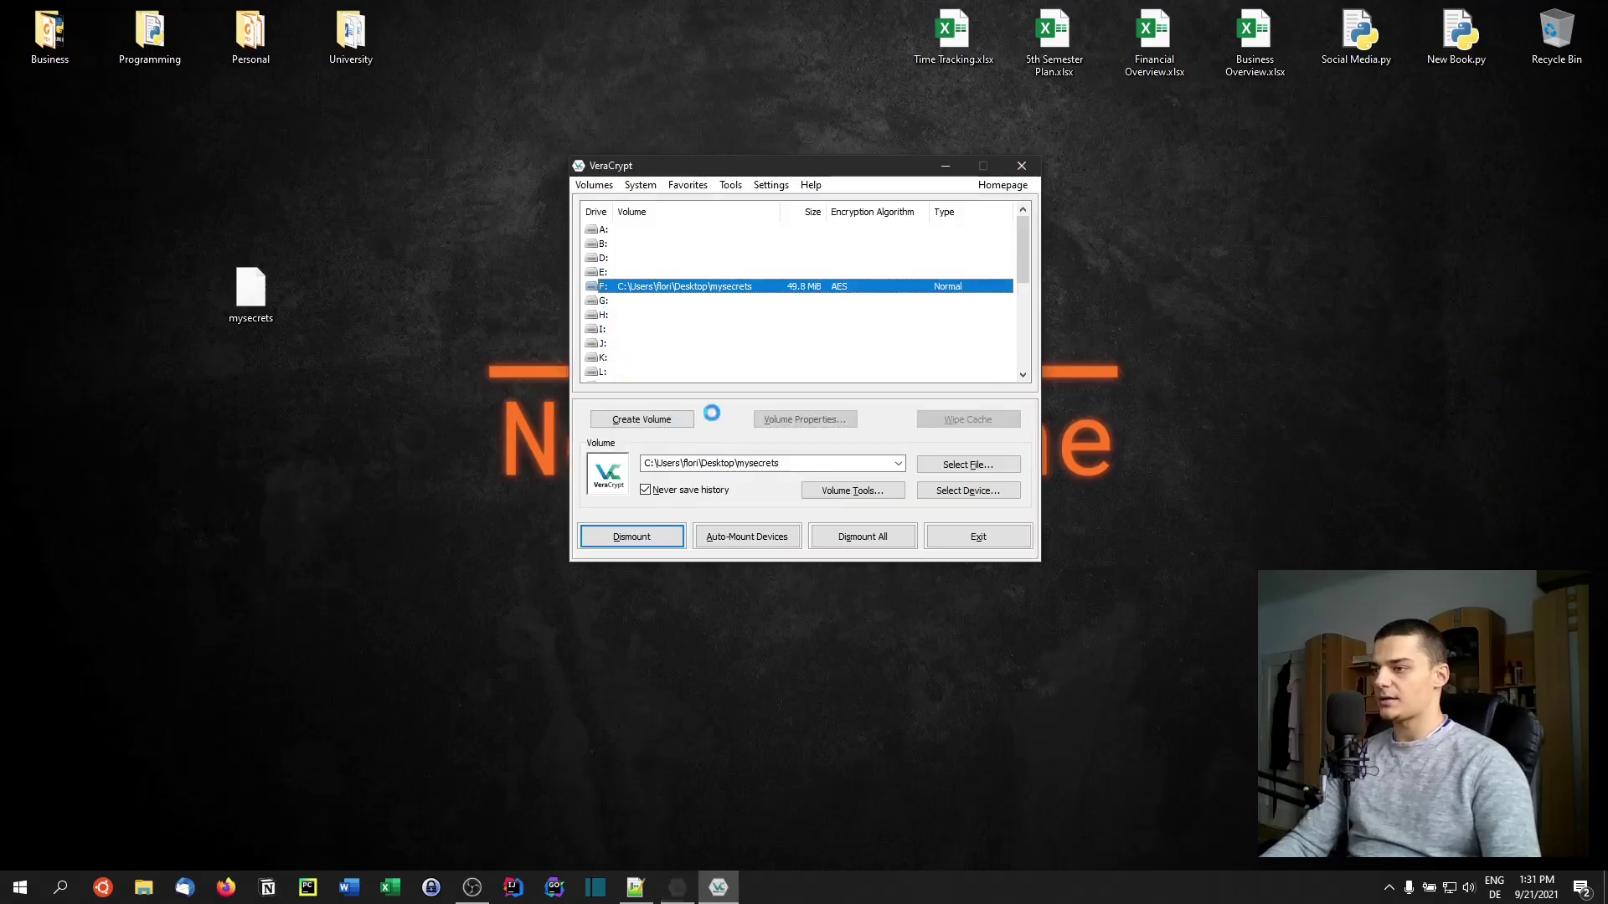
Open Local Disk (F:) from This PC in File Explorer, confirming it is empty with 49.5 MB free.
double_click(669, 292)
drag(770, 244, 841, 122)
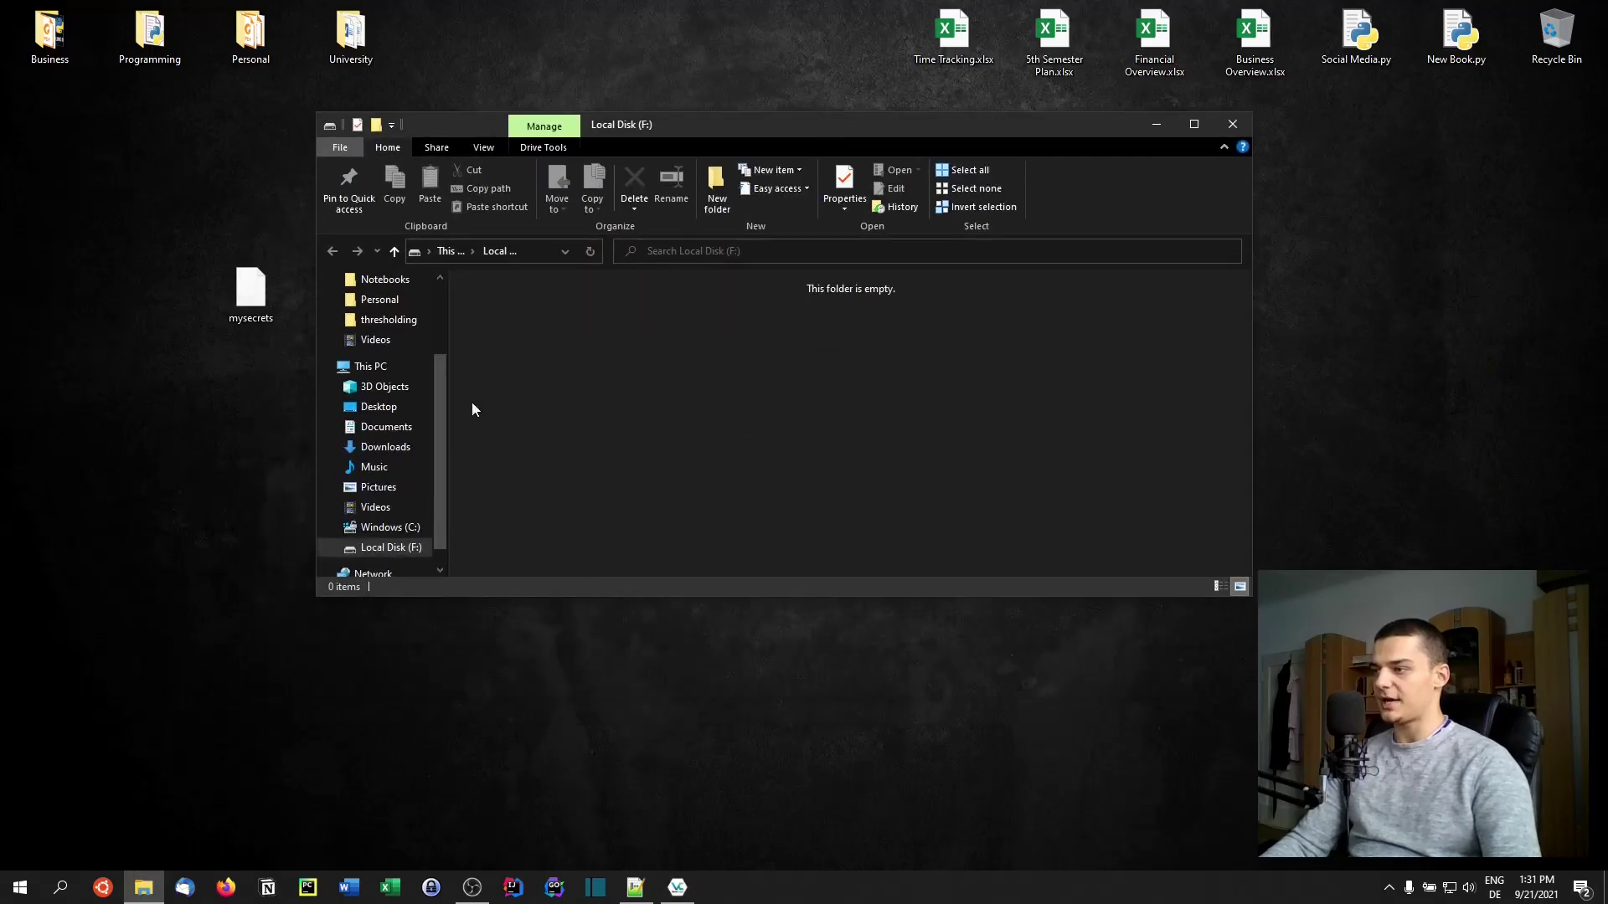
click(390, 369)
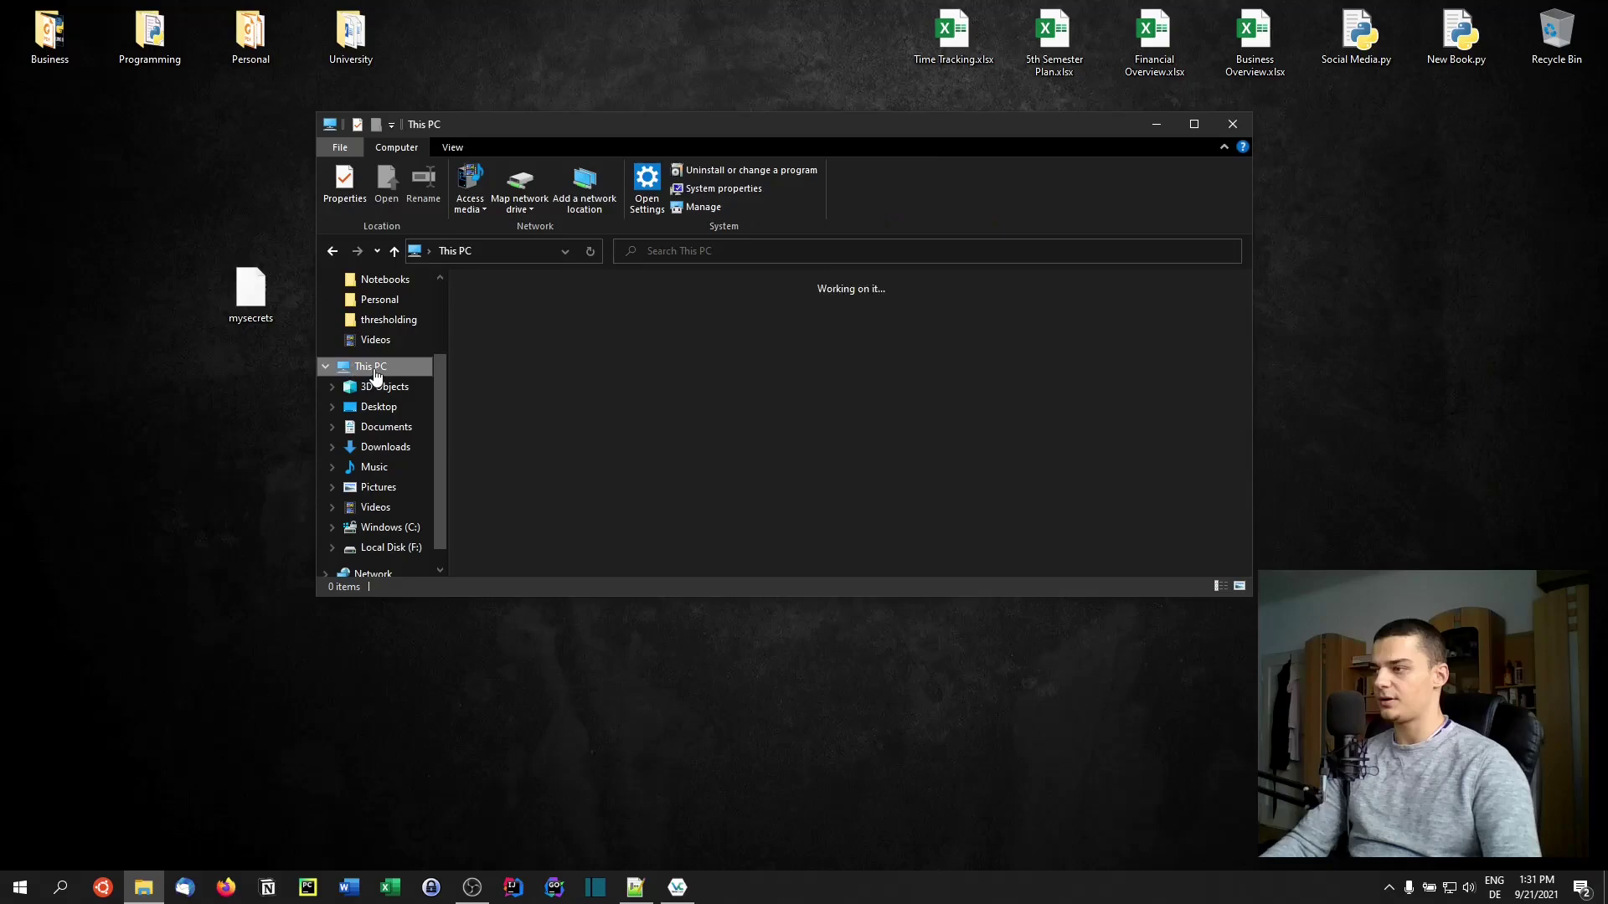
click(729, 533)
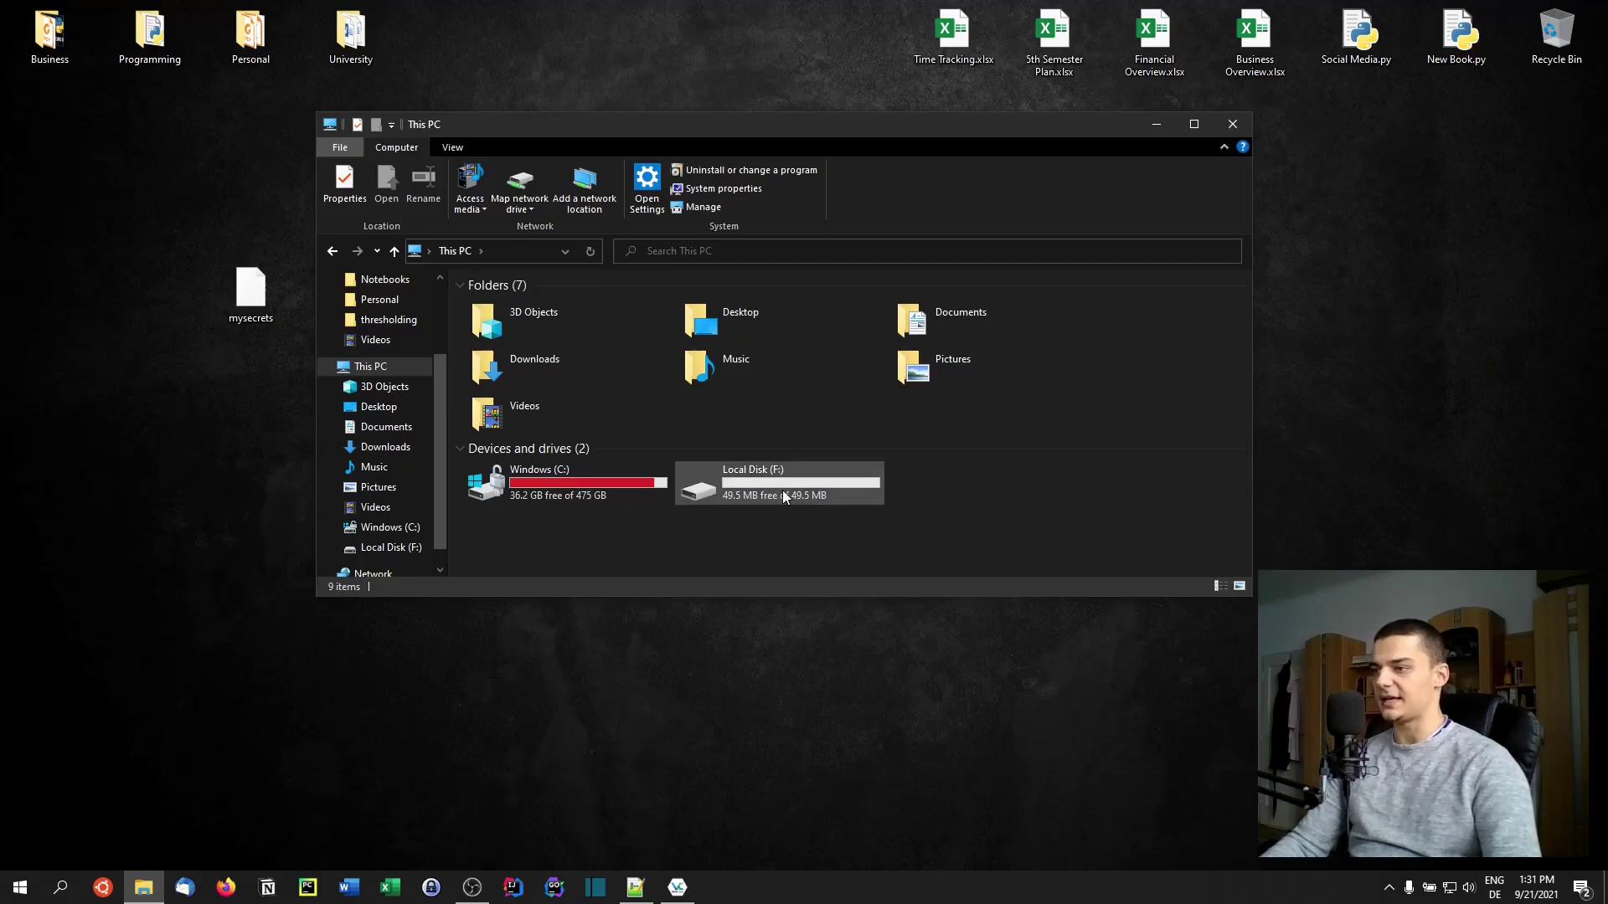
double_click(782, 490)
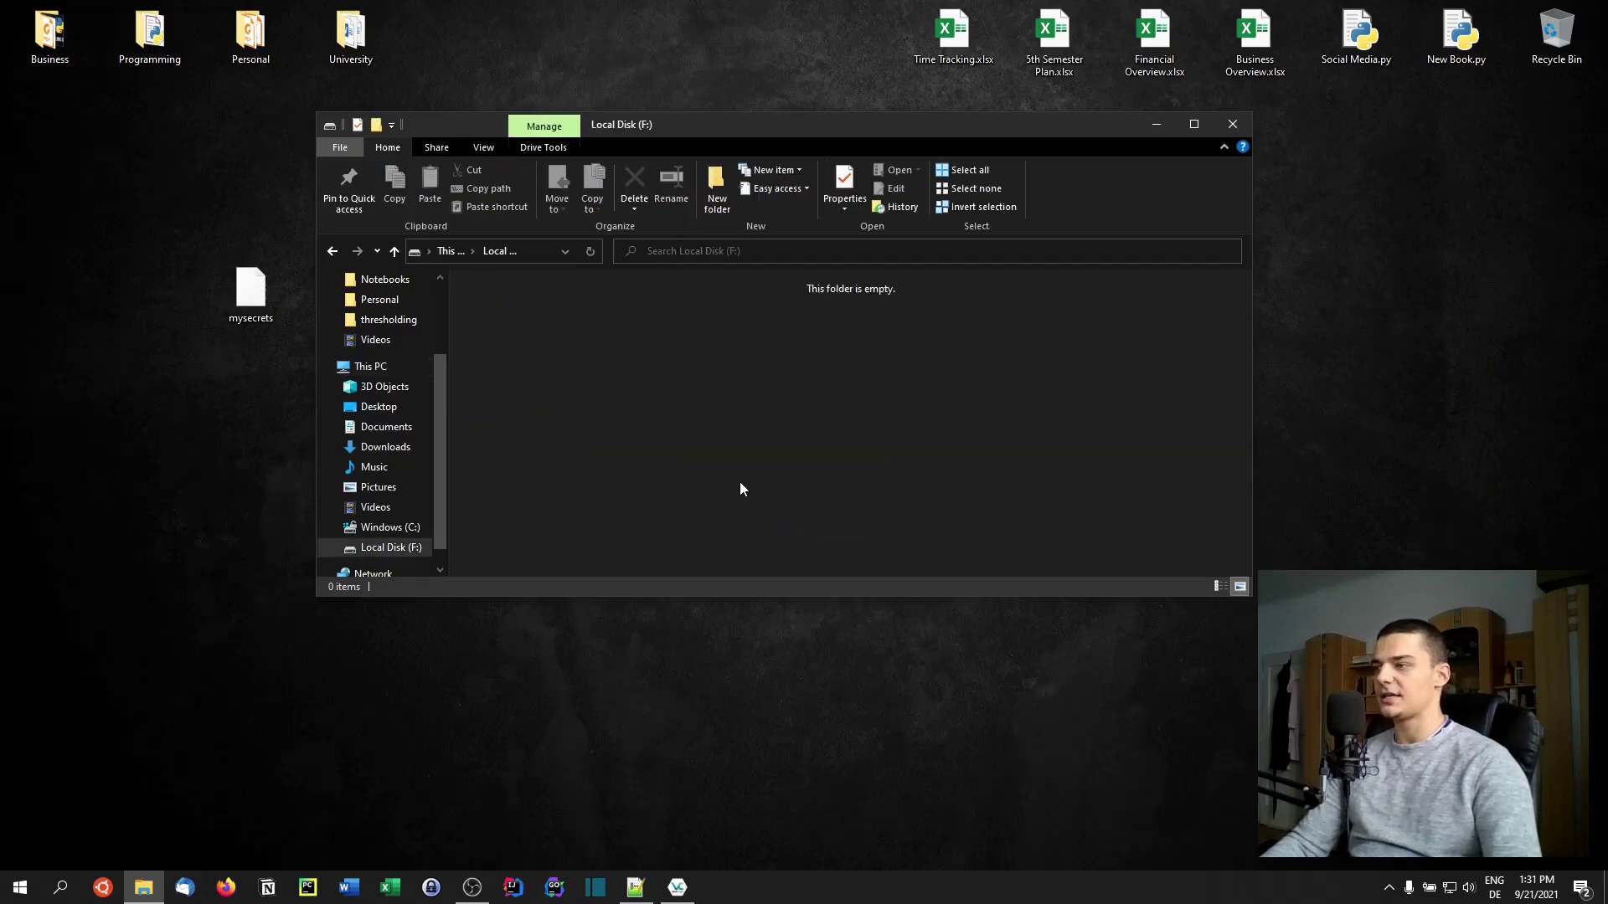
Create myfile.txt on drive F: and save it containing 'My password is so awesome'.
right_click(730, 410)
mouse_move(632, 673)
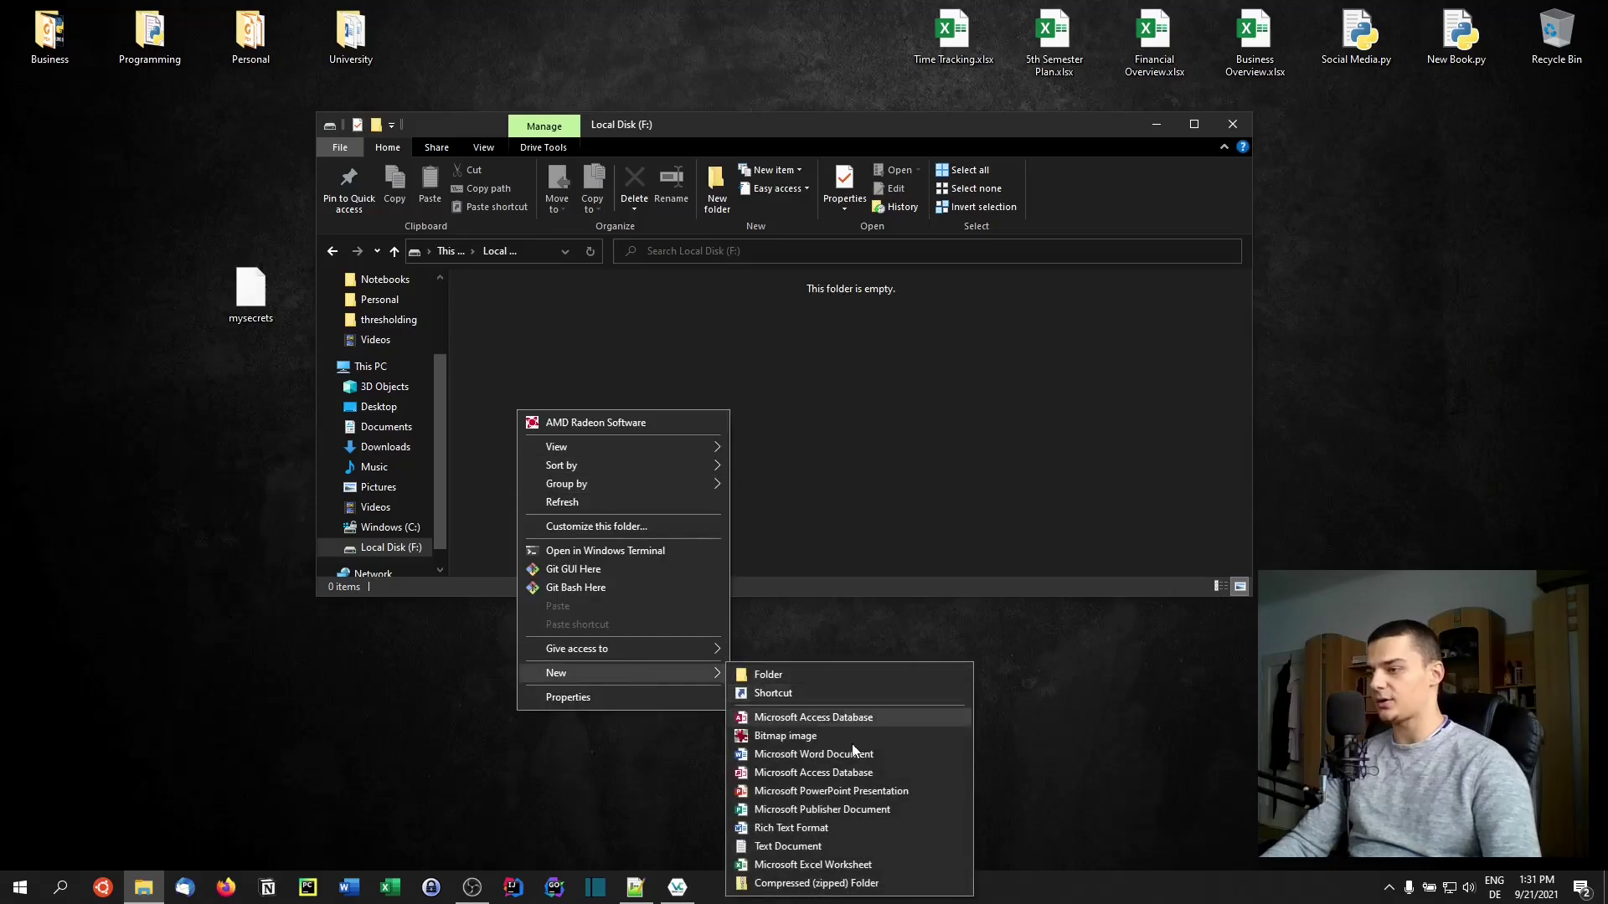
click(818, 846)
text(myfile.txt)
key(Return)
key(Return)
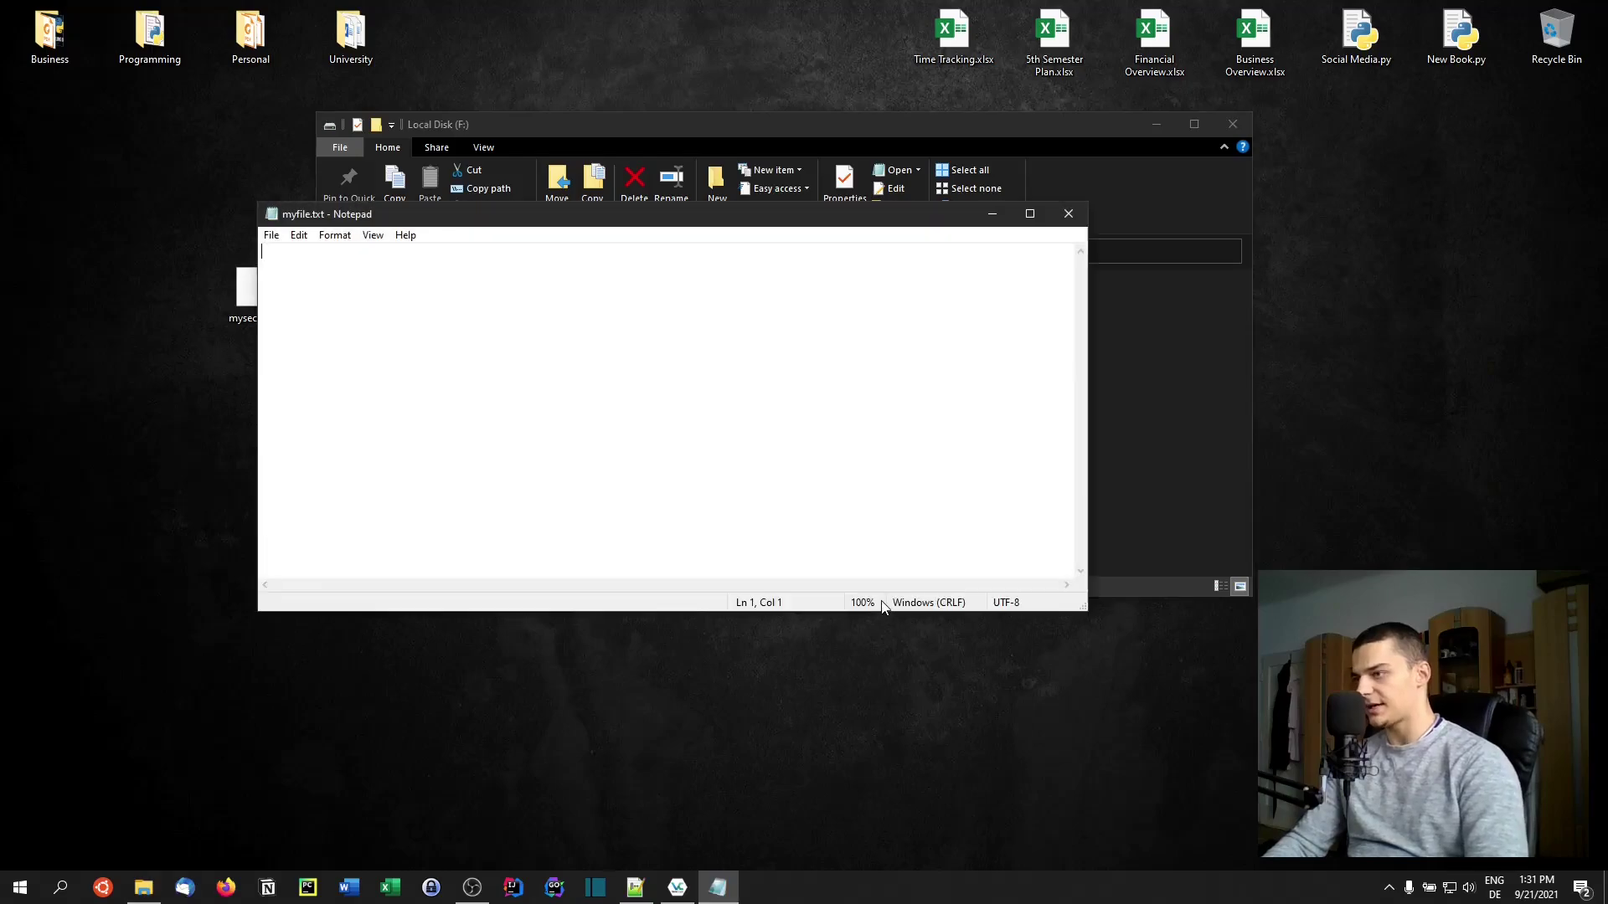
text(My password is so awesome)
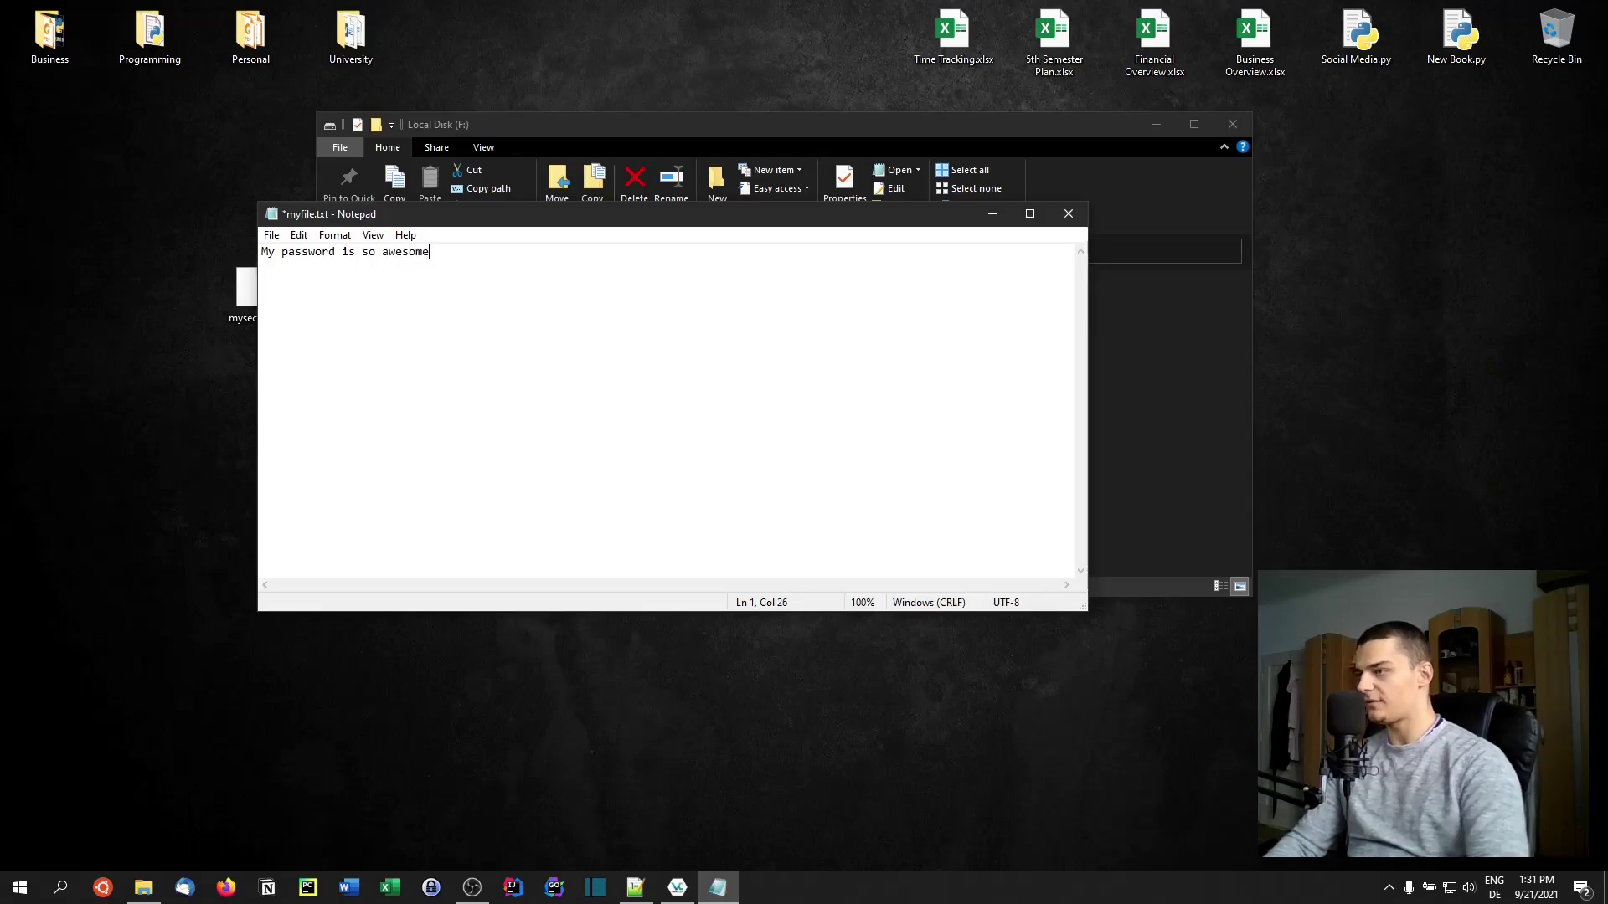
key(ctrl+s)
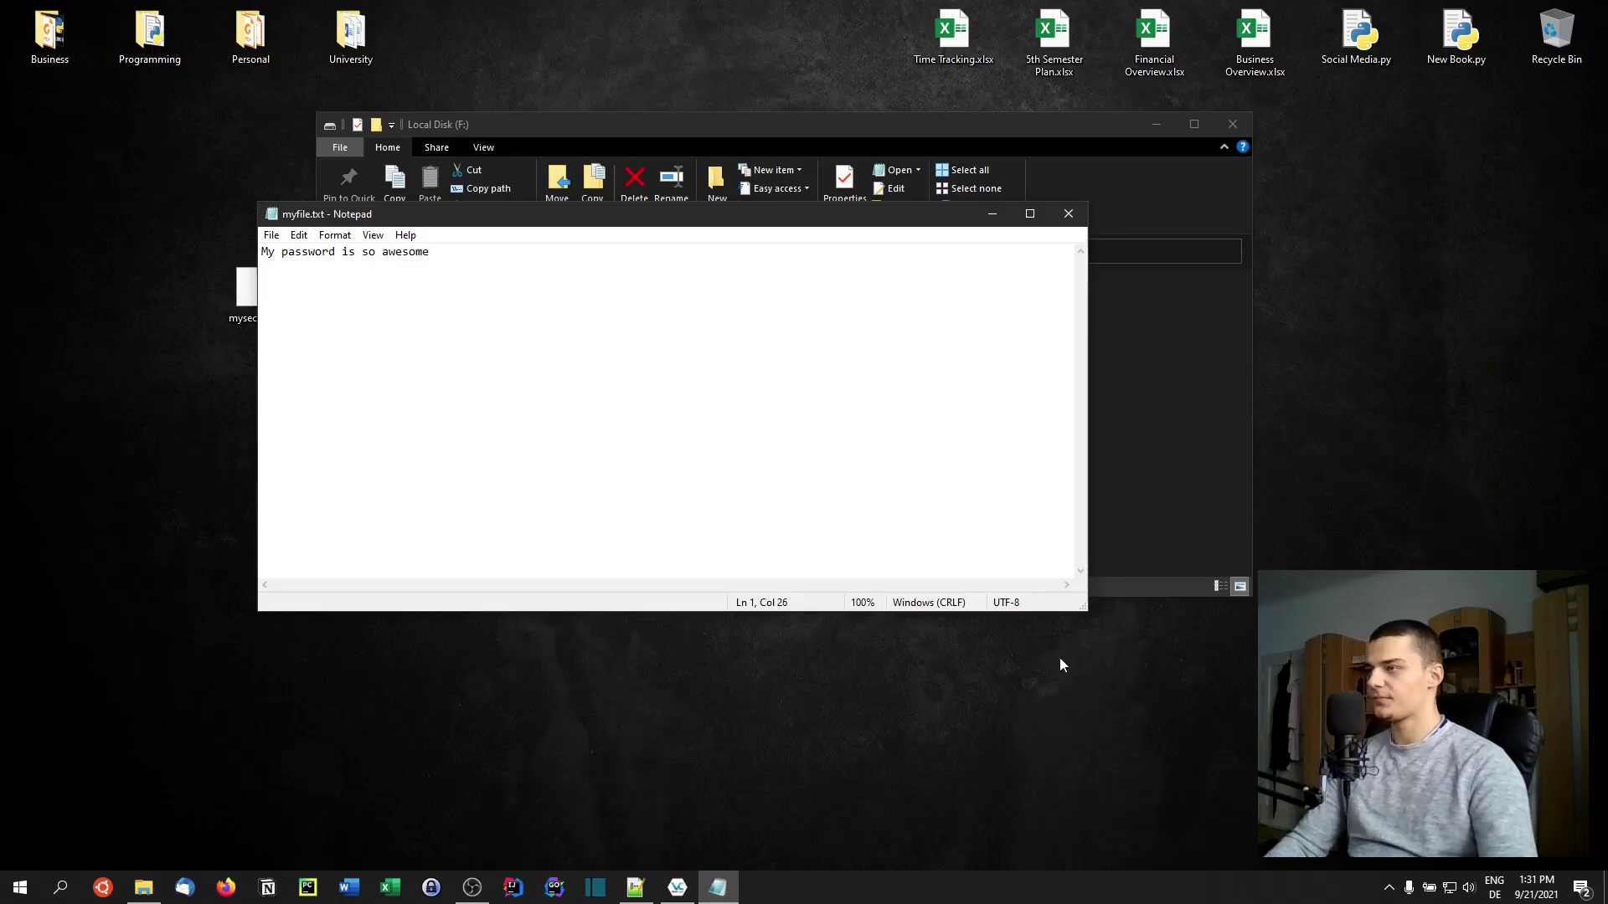
Close Notepad and File Explorer, then dismount all VeraCrypt volumes.
click(1067, 216)
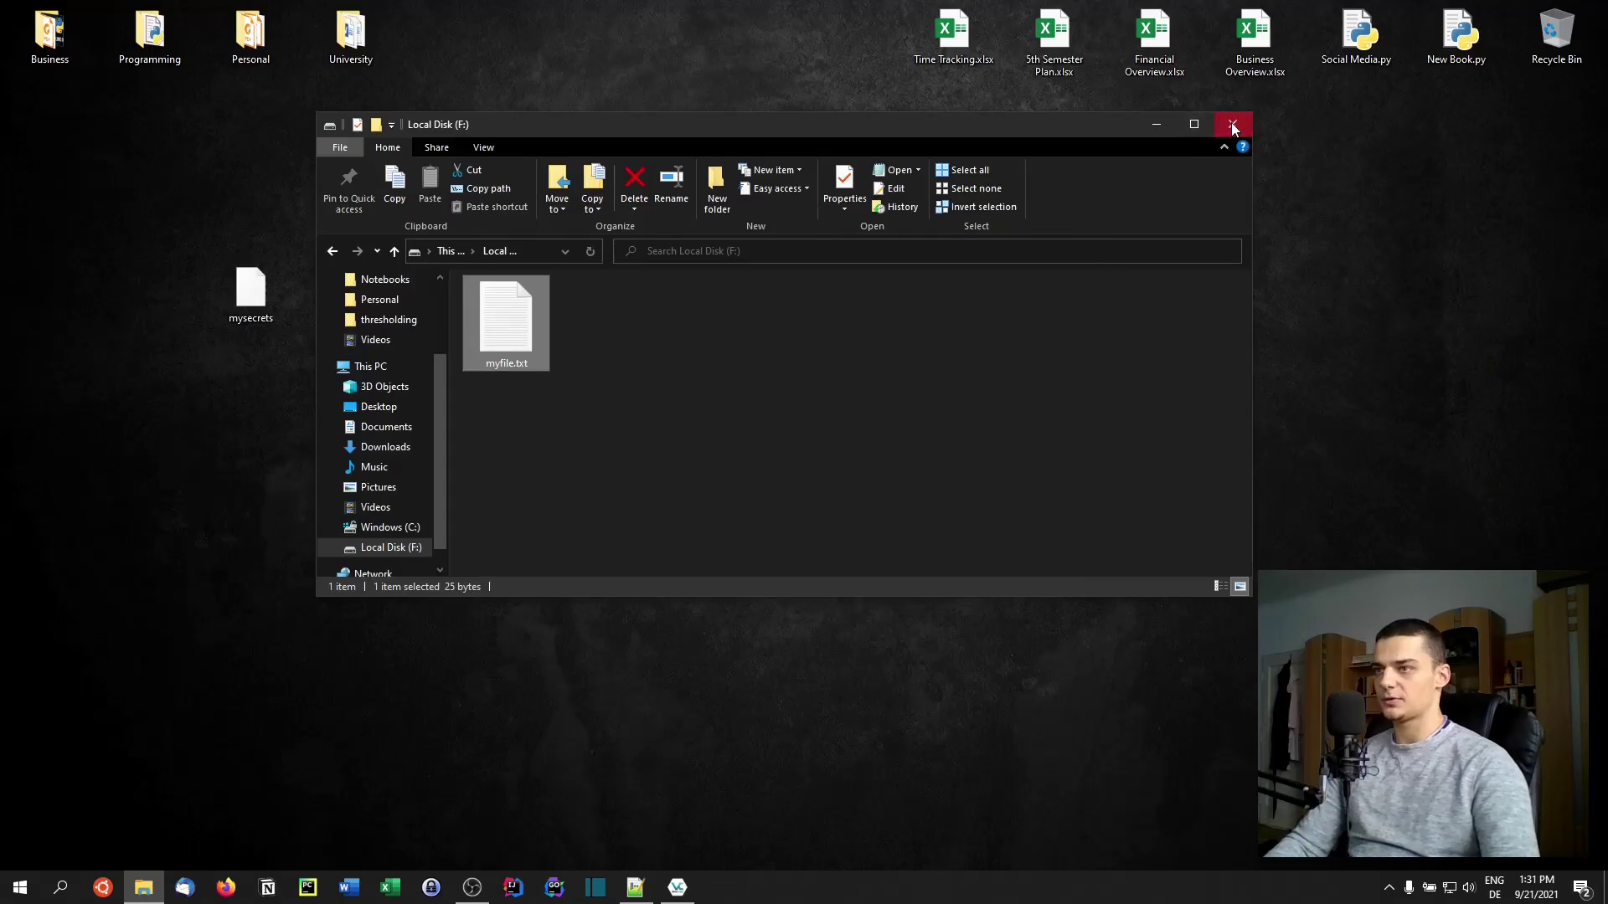
click(1231, 127)
click(867, 544)
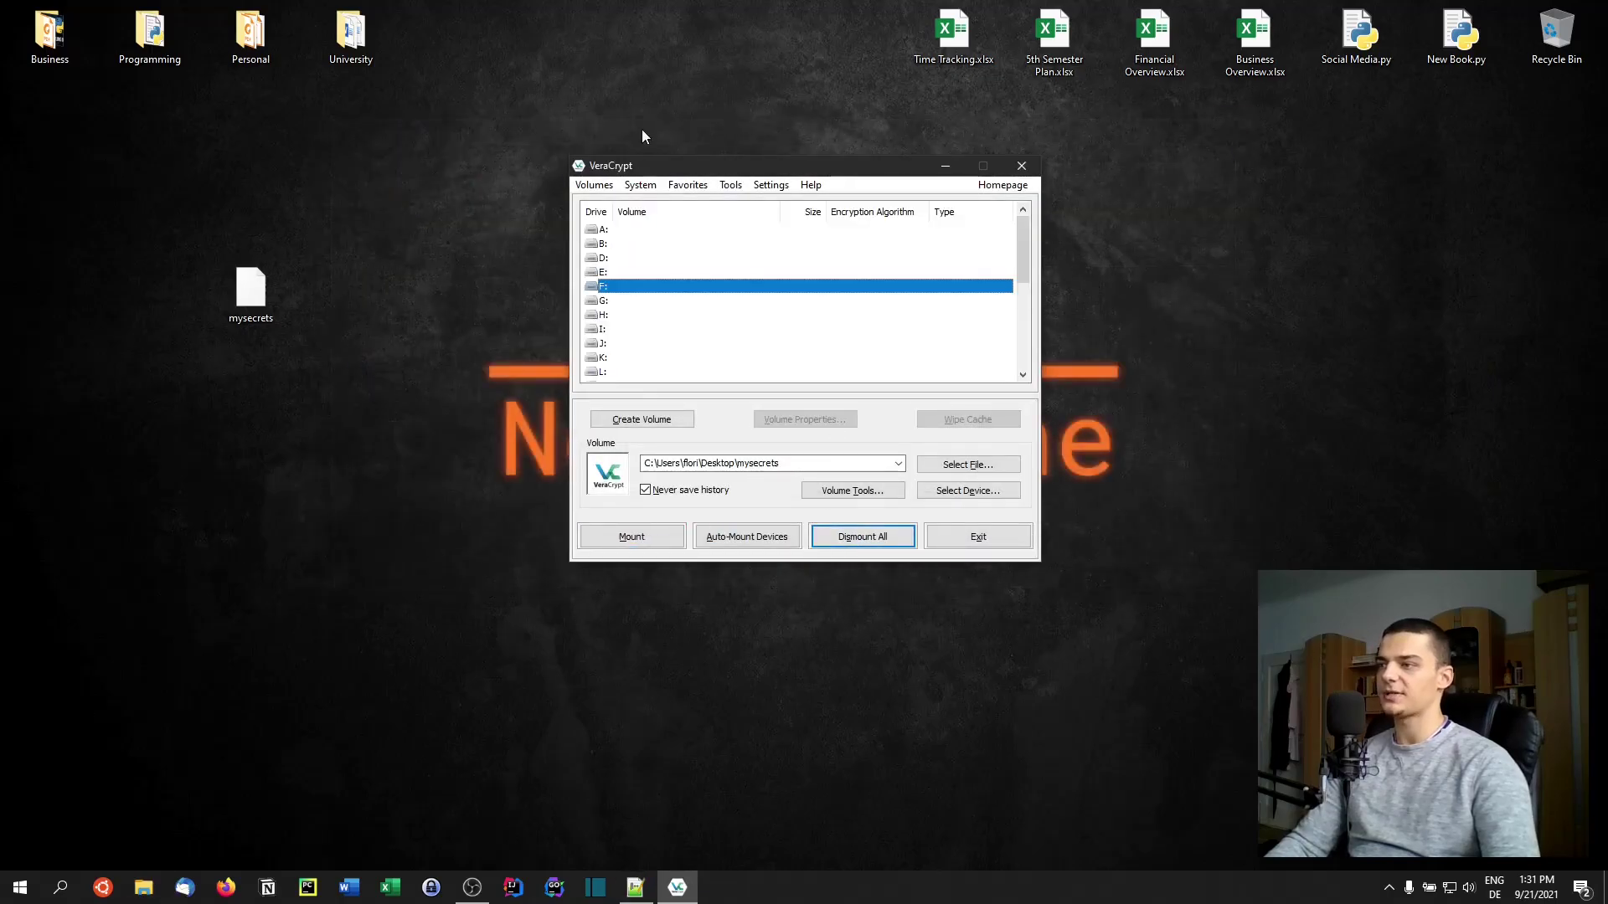
Remount the mysecrets container on drive F:, entering the volume password.
click(252, 287)
drag(302, 266, 301, 252)
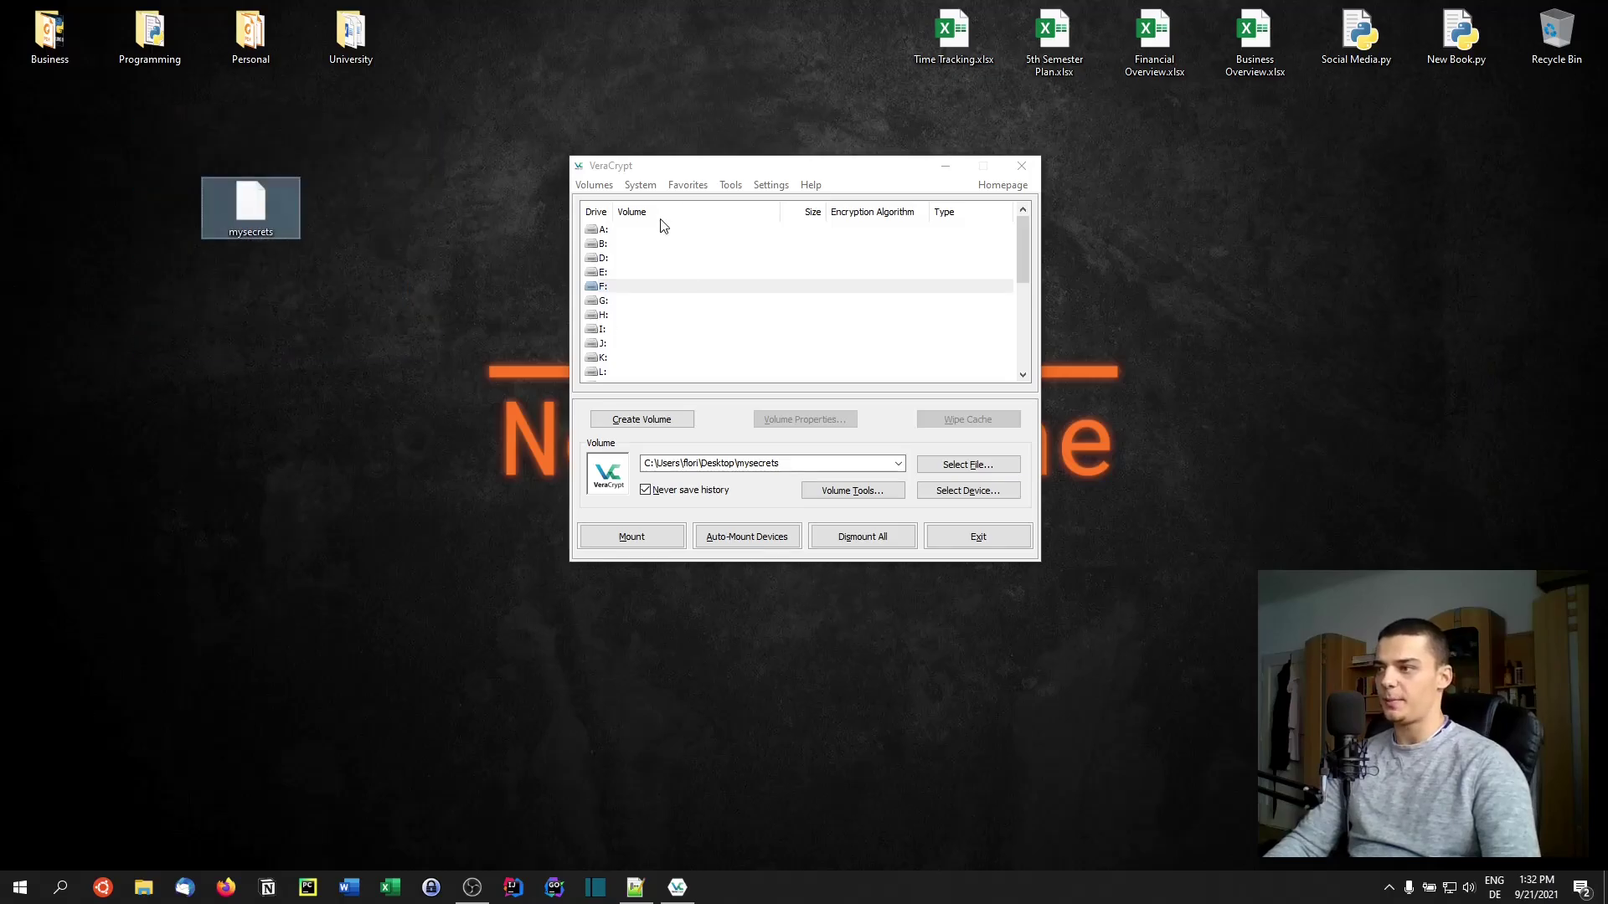
click(656, 290)
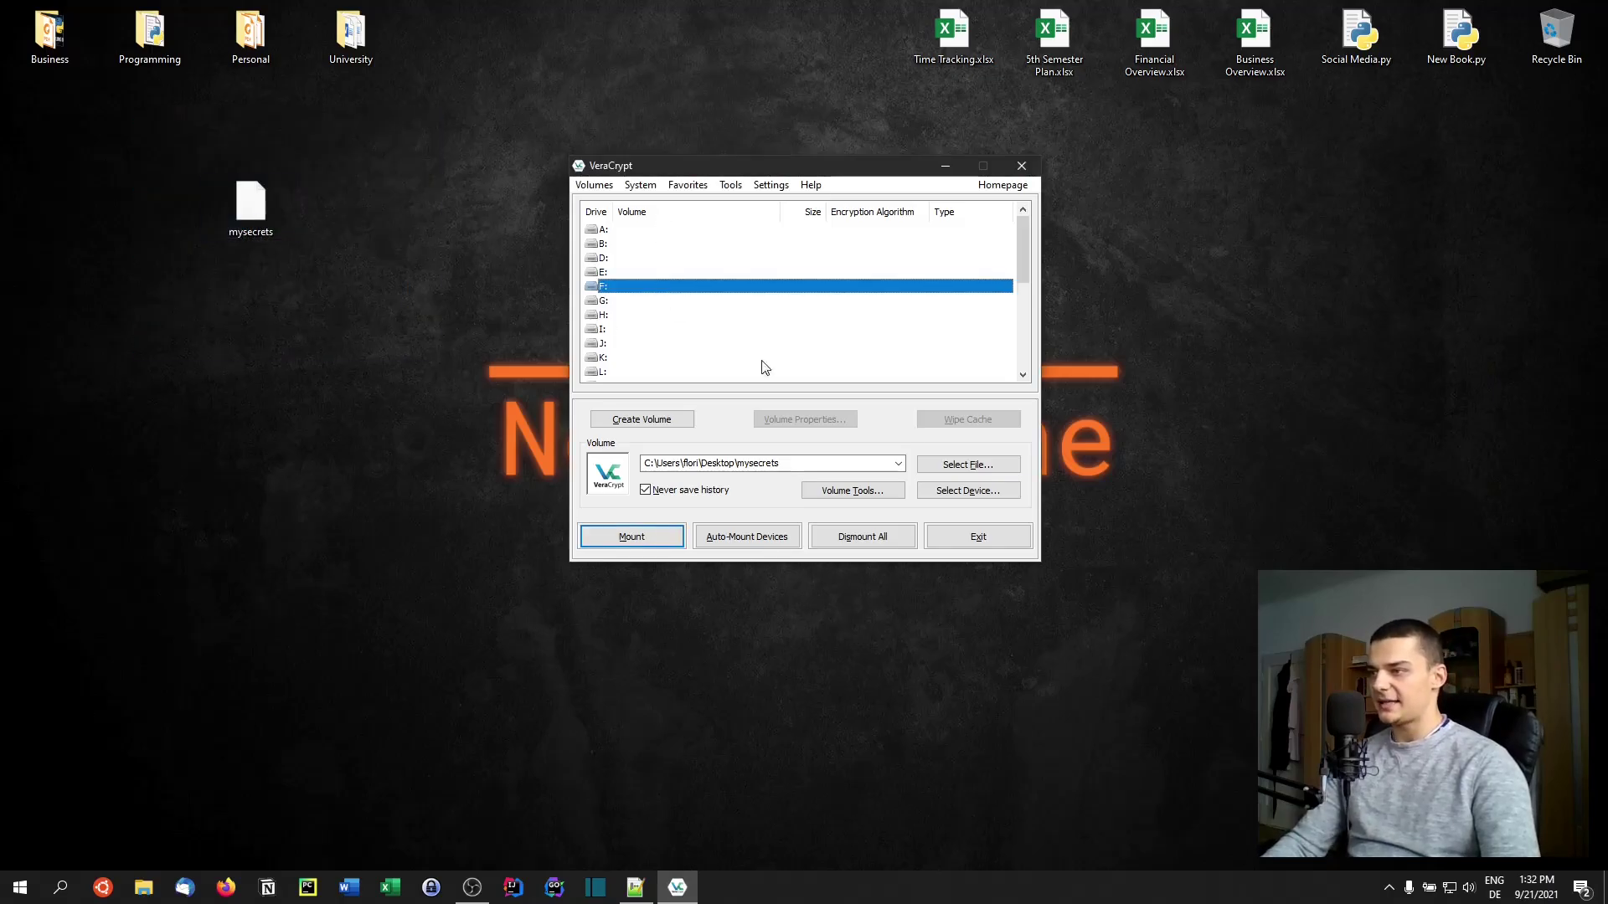
click(643, 533)
text(•••••)
key(Return)
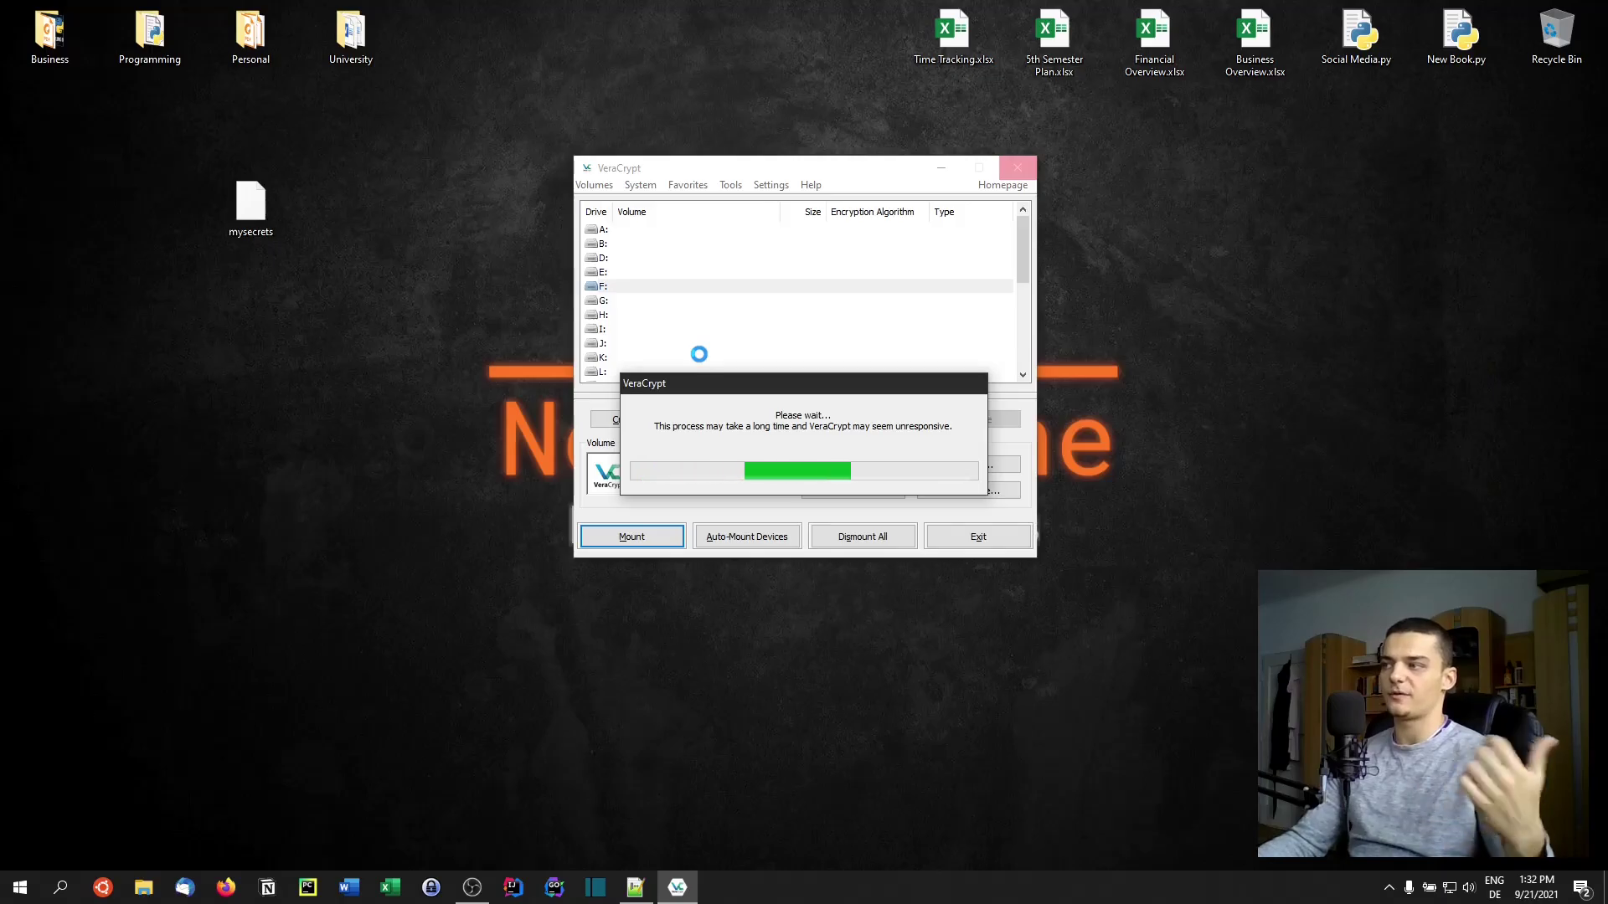
Open the remounted drive F: to confirm myfile.txt is still there, then close Explorer.
drag(359, 273, 159, 135)
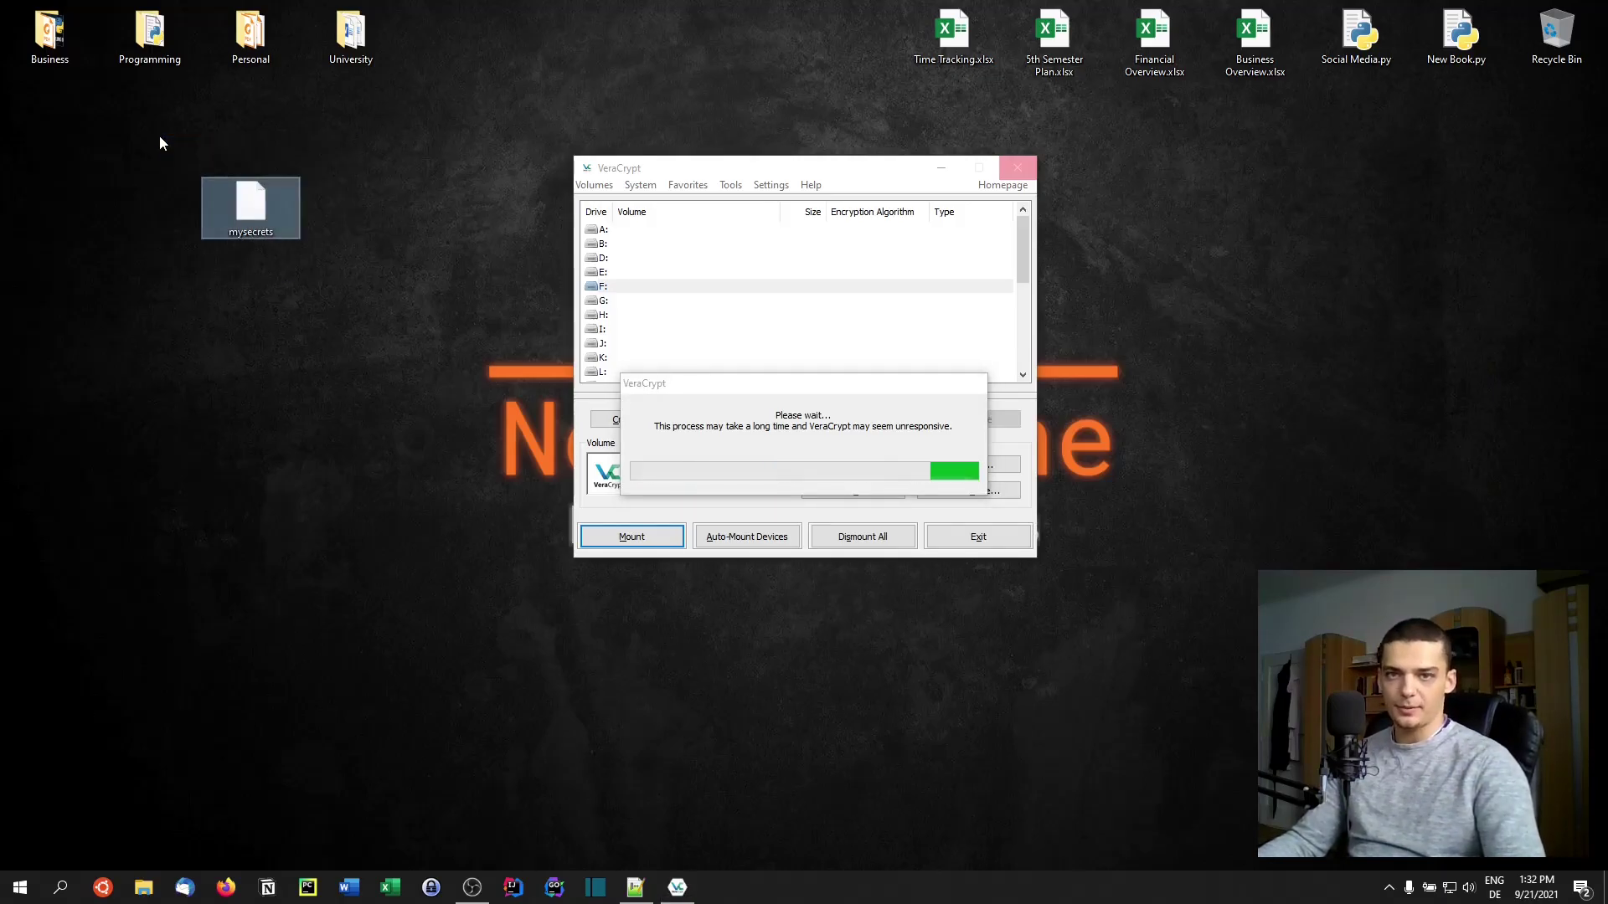
drag(159, 136, 318, 252)
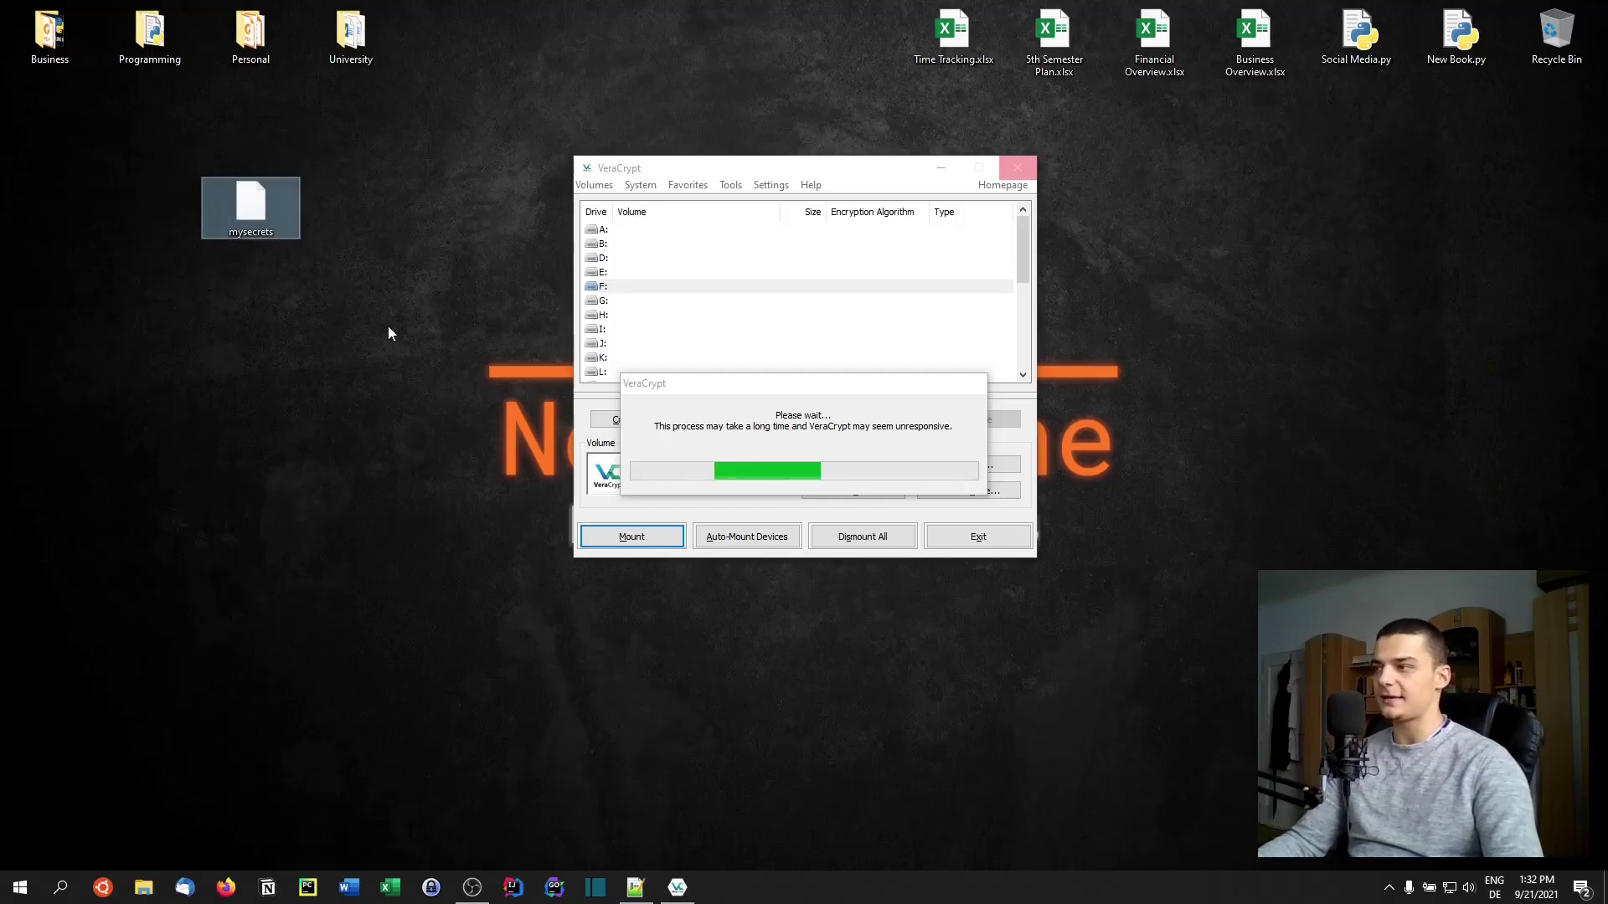
click(677, 172)
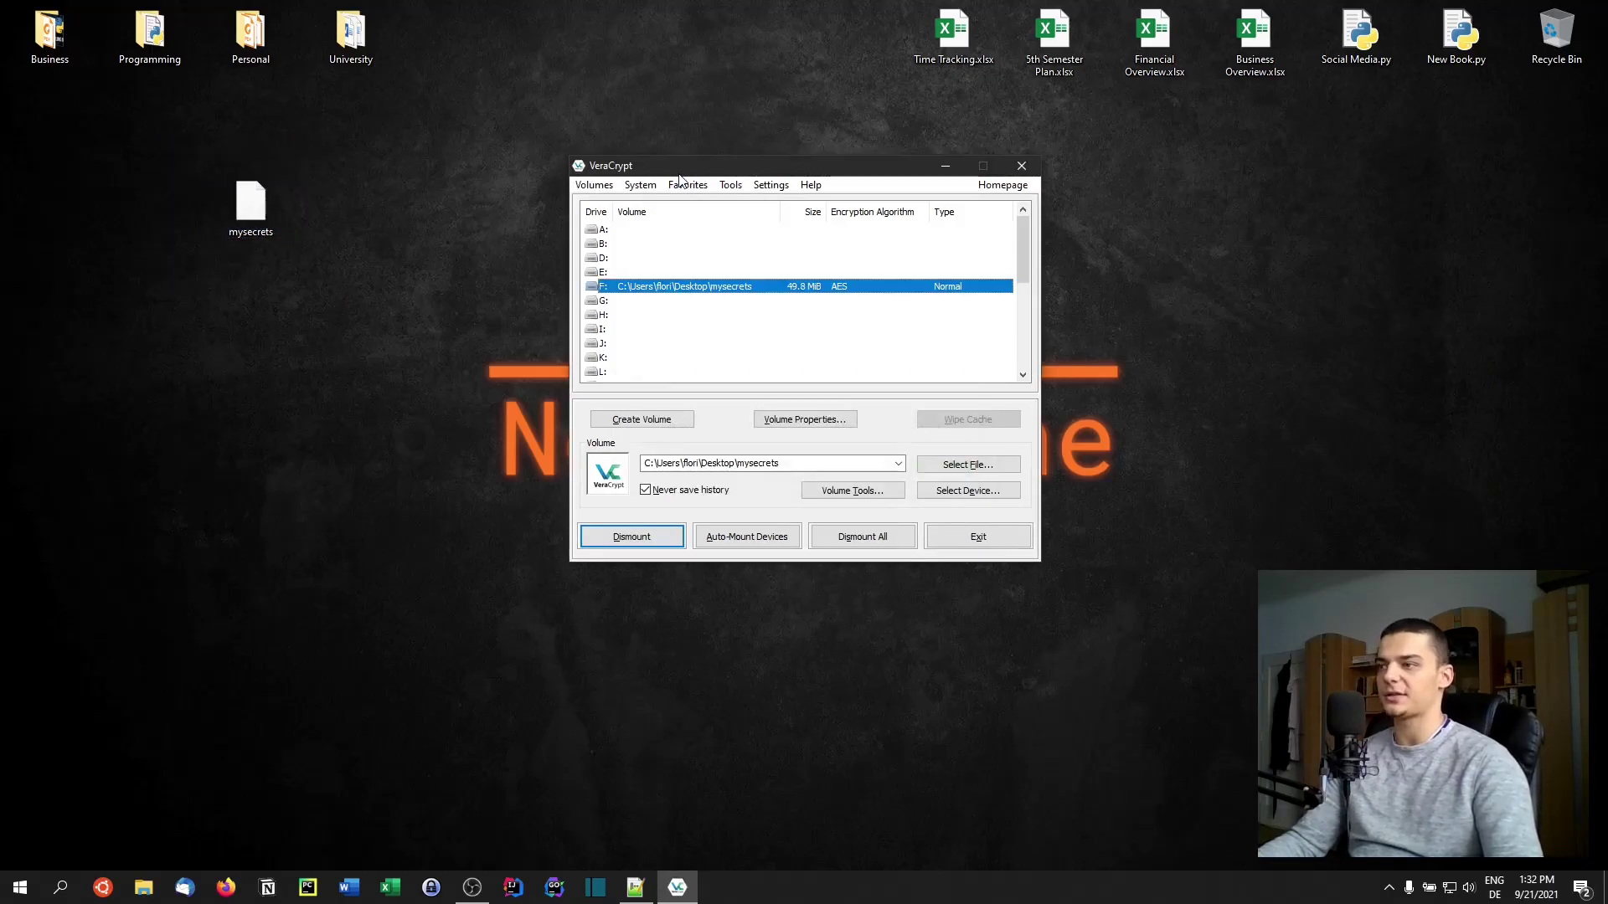
double_click(769, 290)
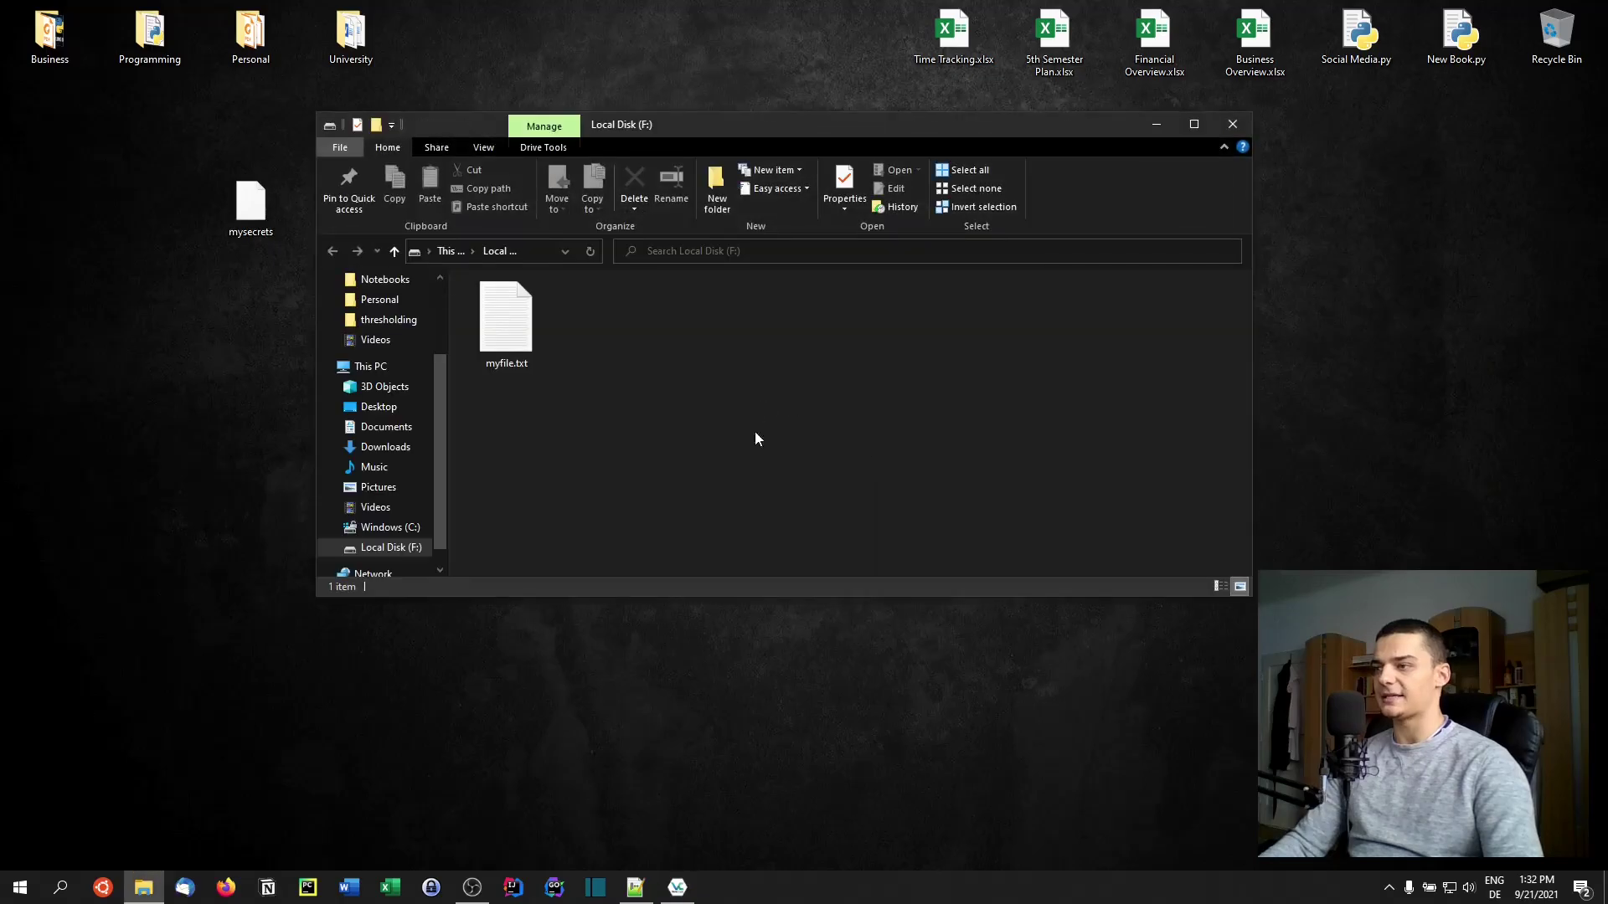
click(1234, 116)
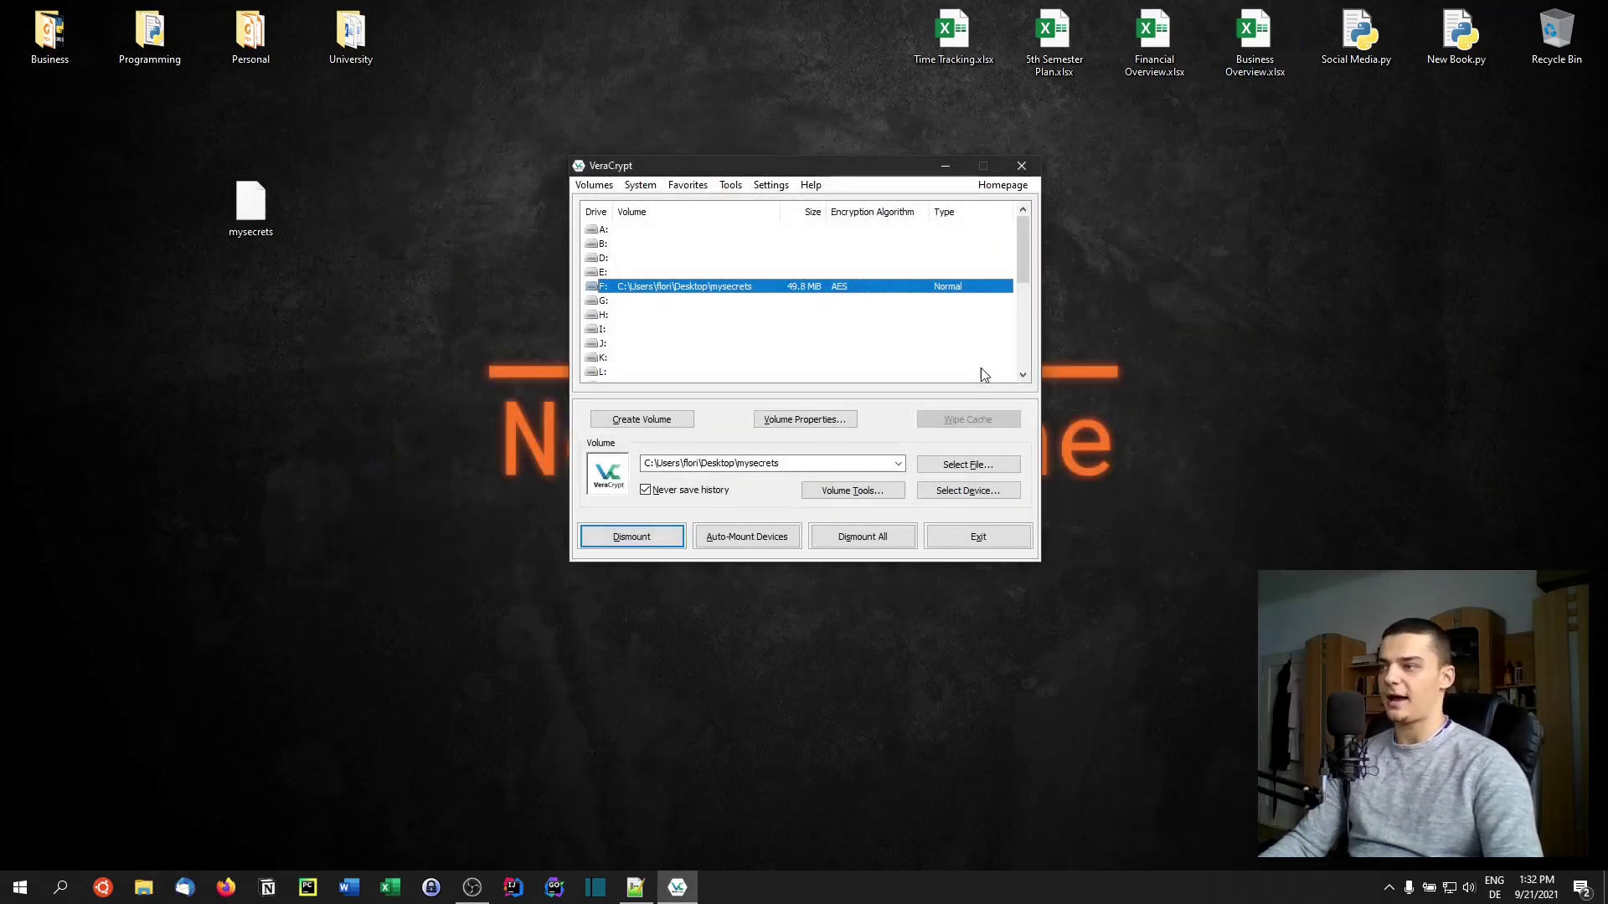
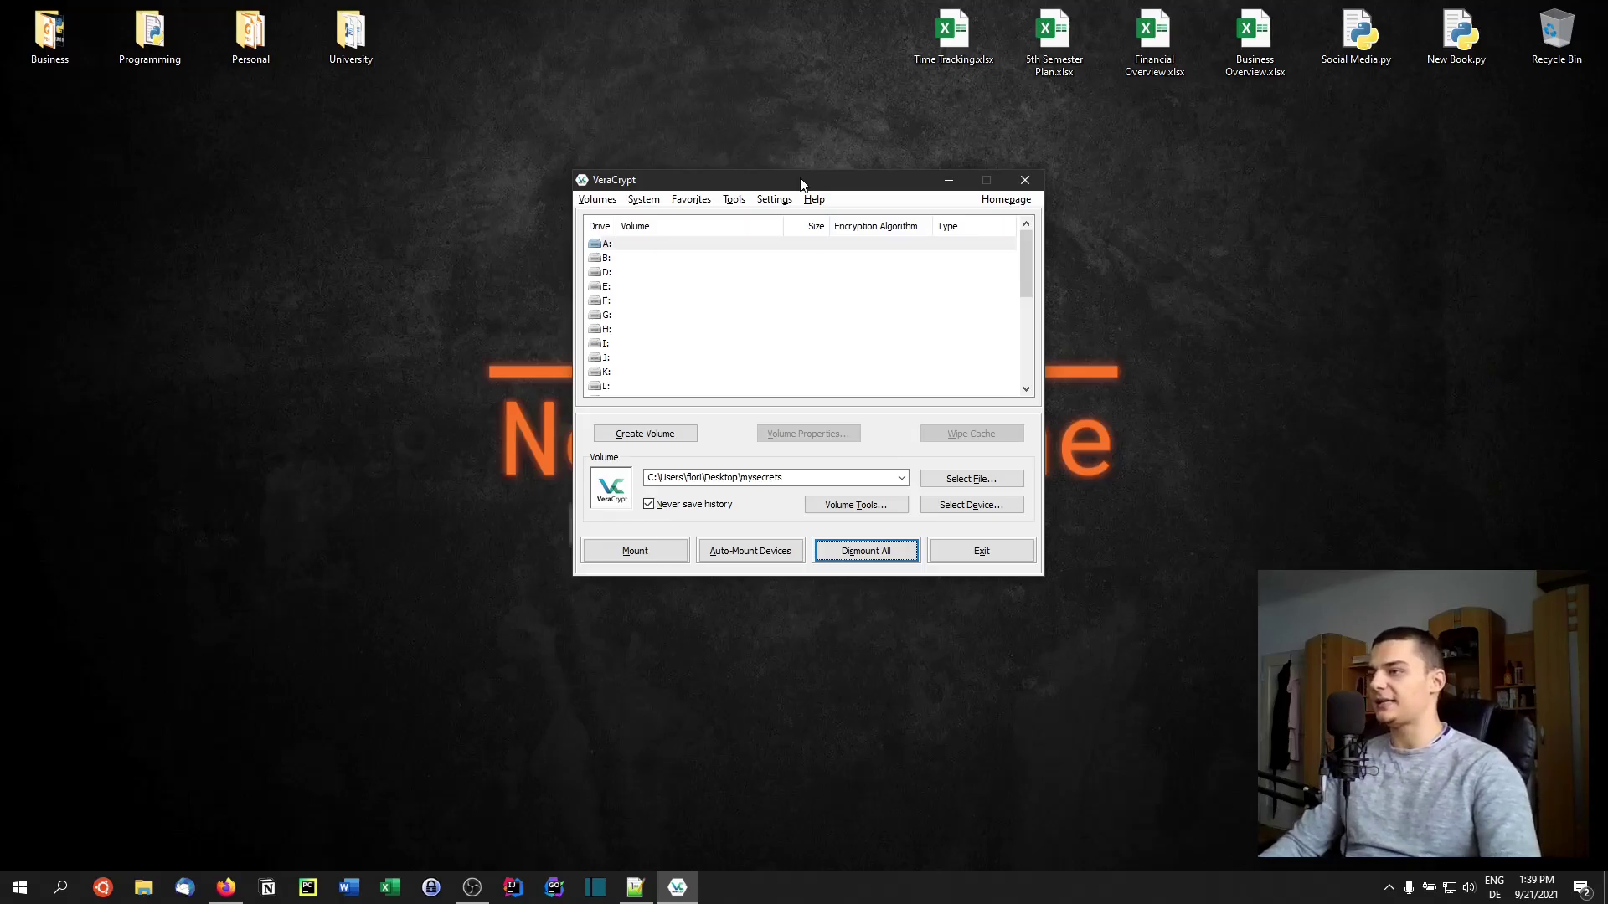
Bring the veracrypt.eu Hidden Volume page forward in Firefox and scroll to its layout diagram.
click(226, 888)
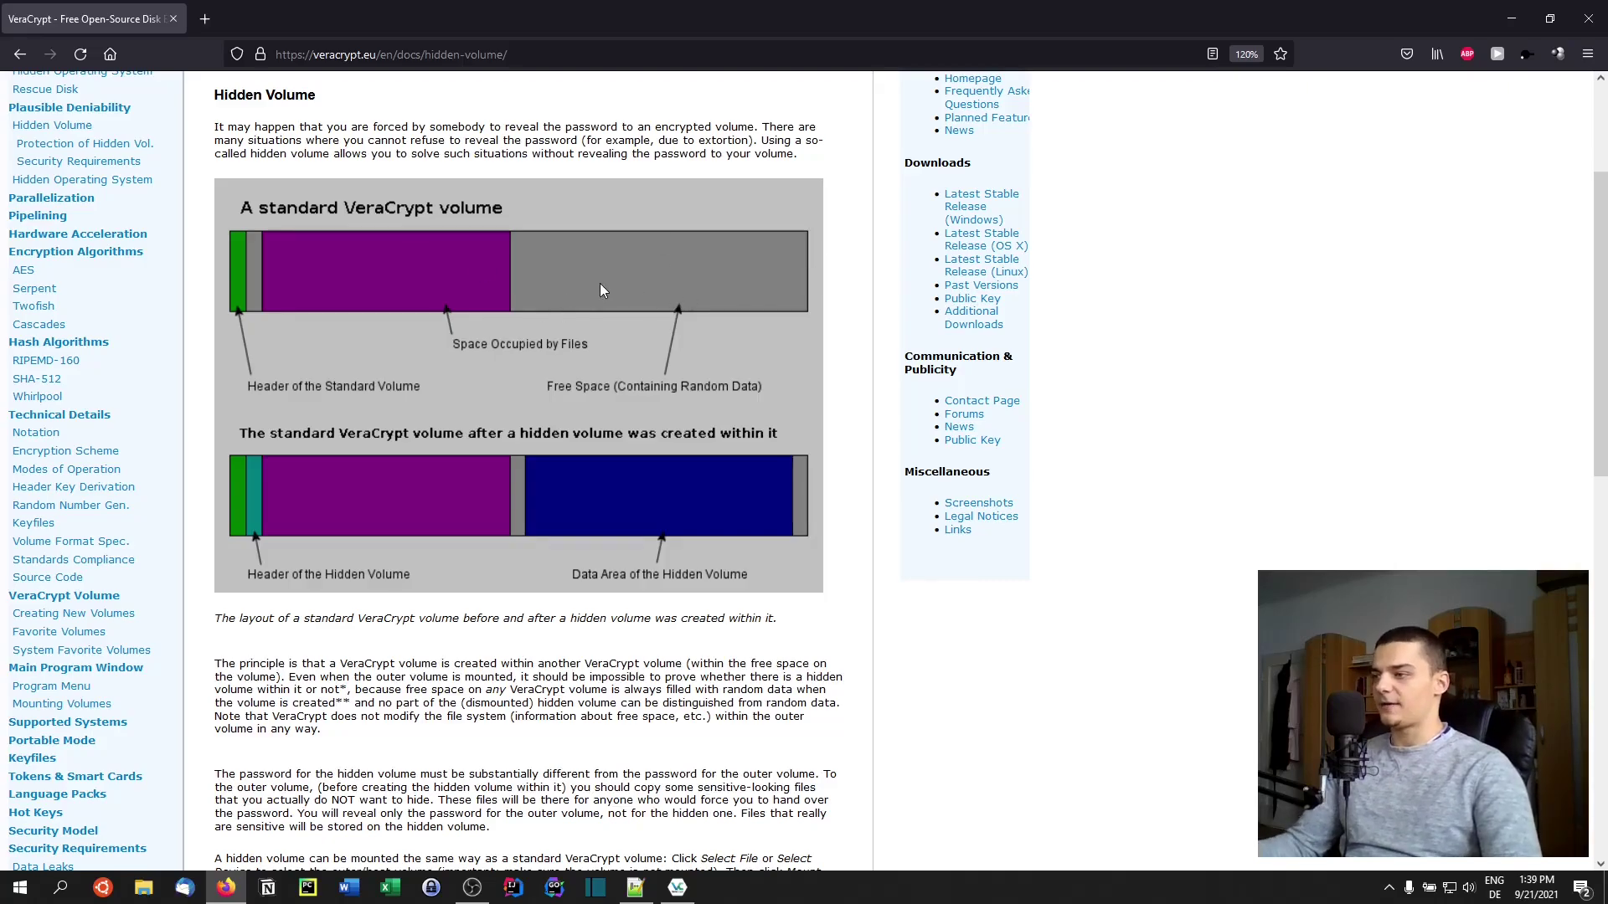
scroll(649, 233, down, 4)
scroll(335, 301, up, 3)
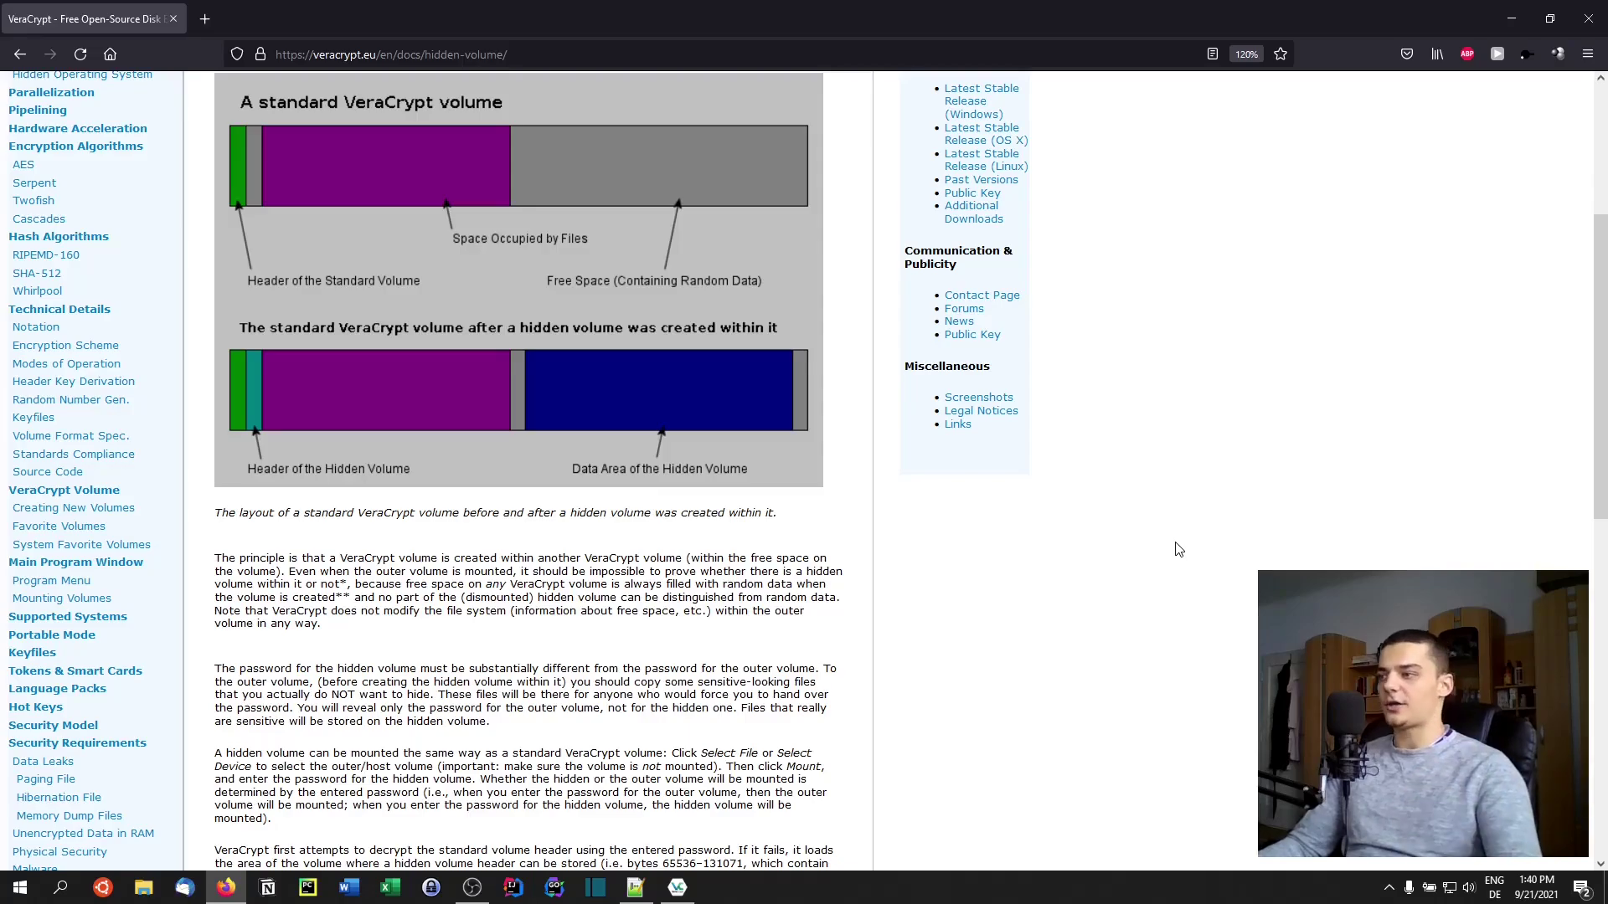
Start a new encrypted file container in VeraCrypt as a hidden VeraCrypt volume.
click(1499, 23)
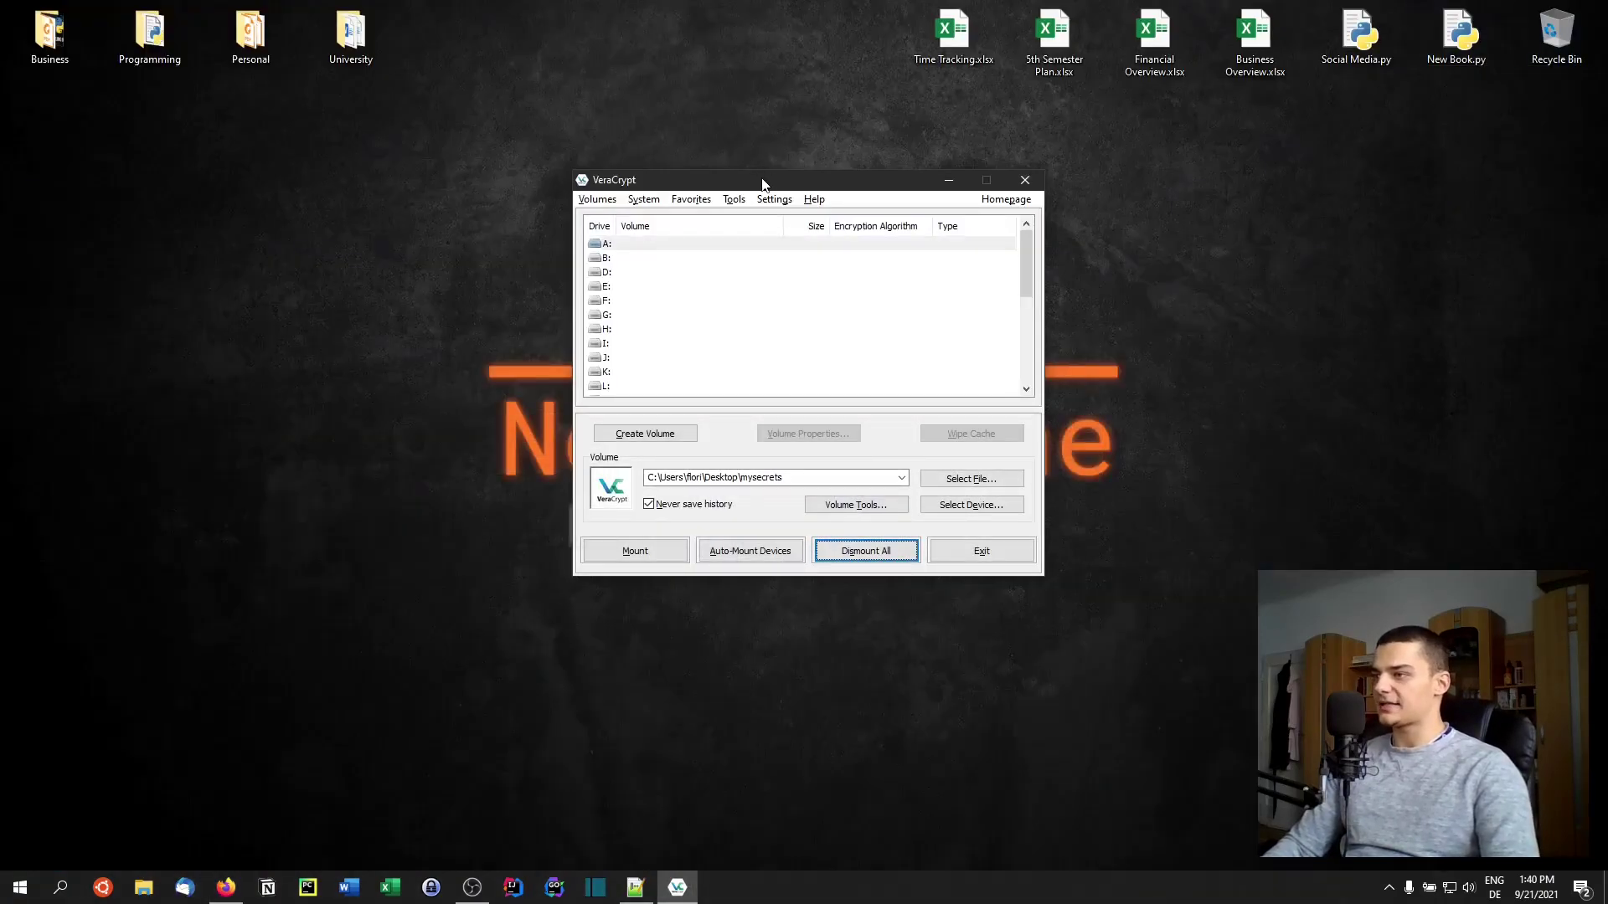
click(664, 440)
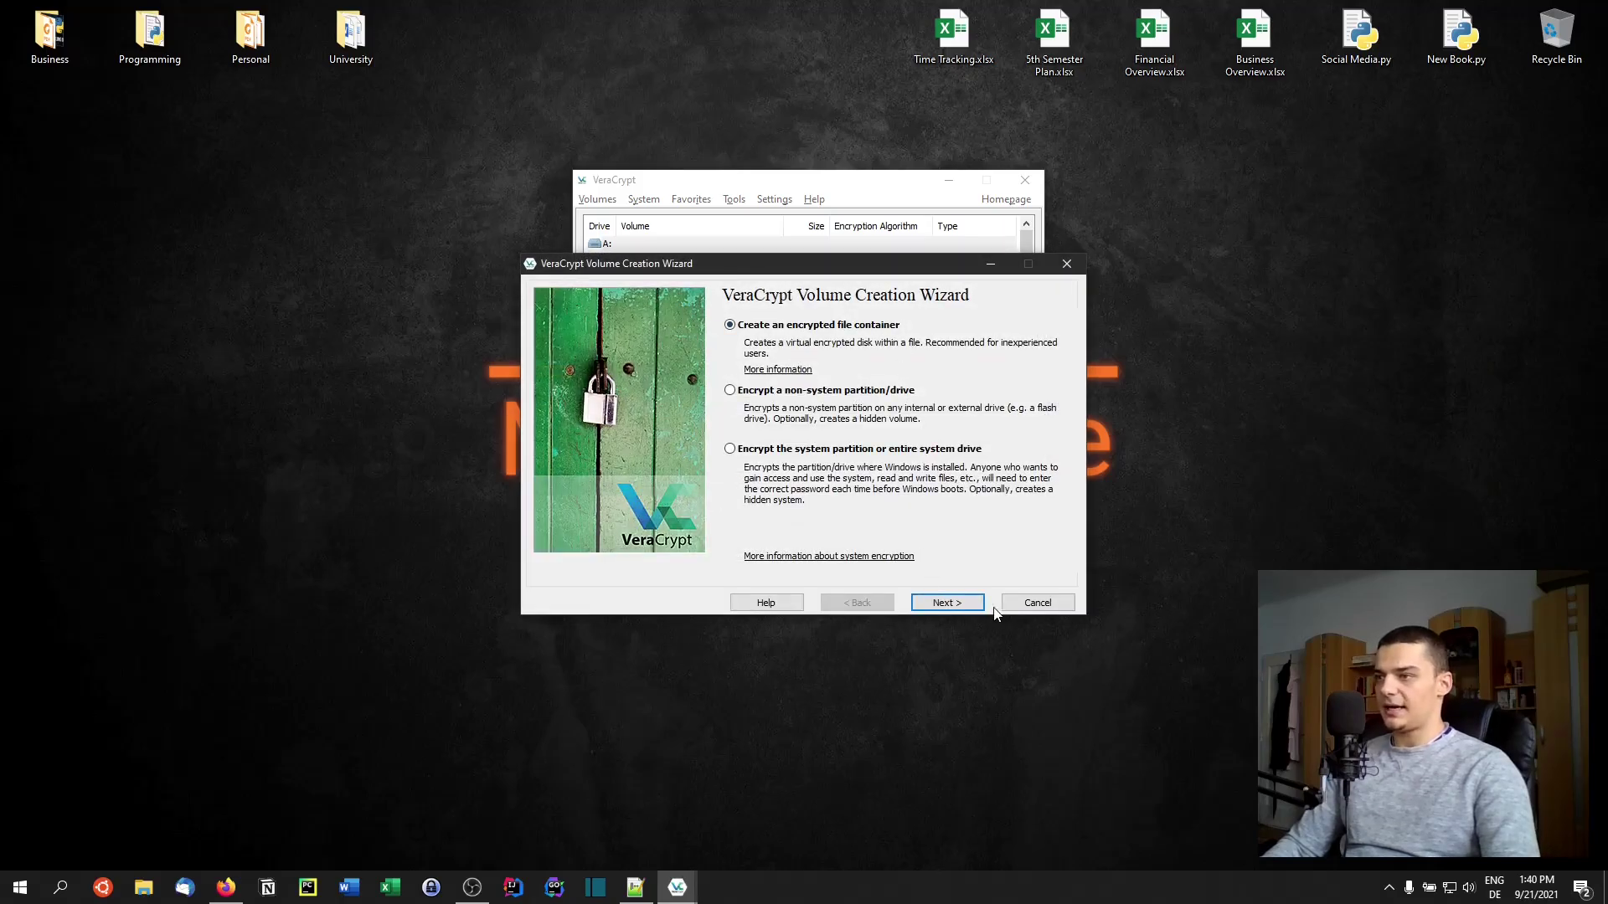
click(947, 603)
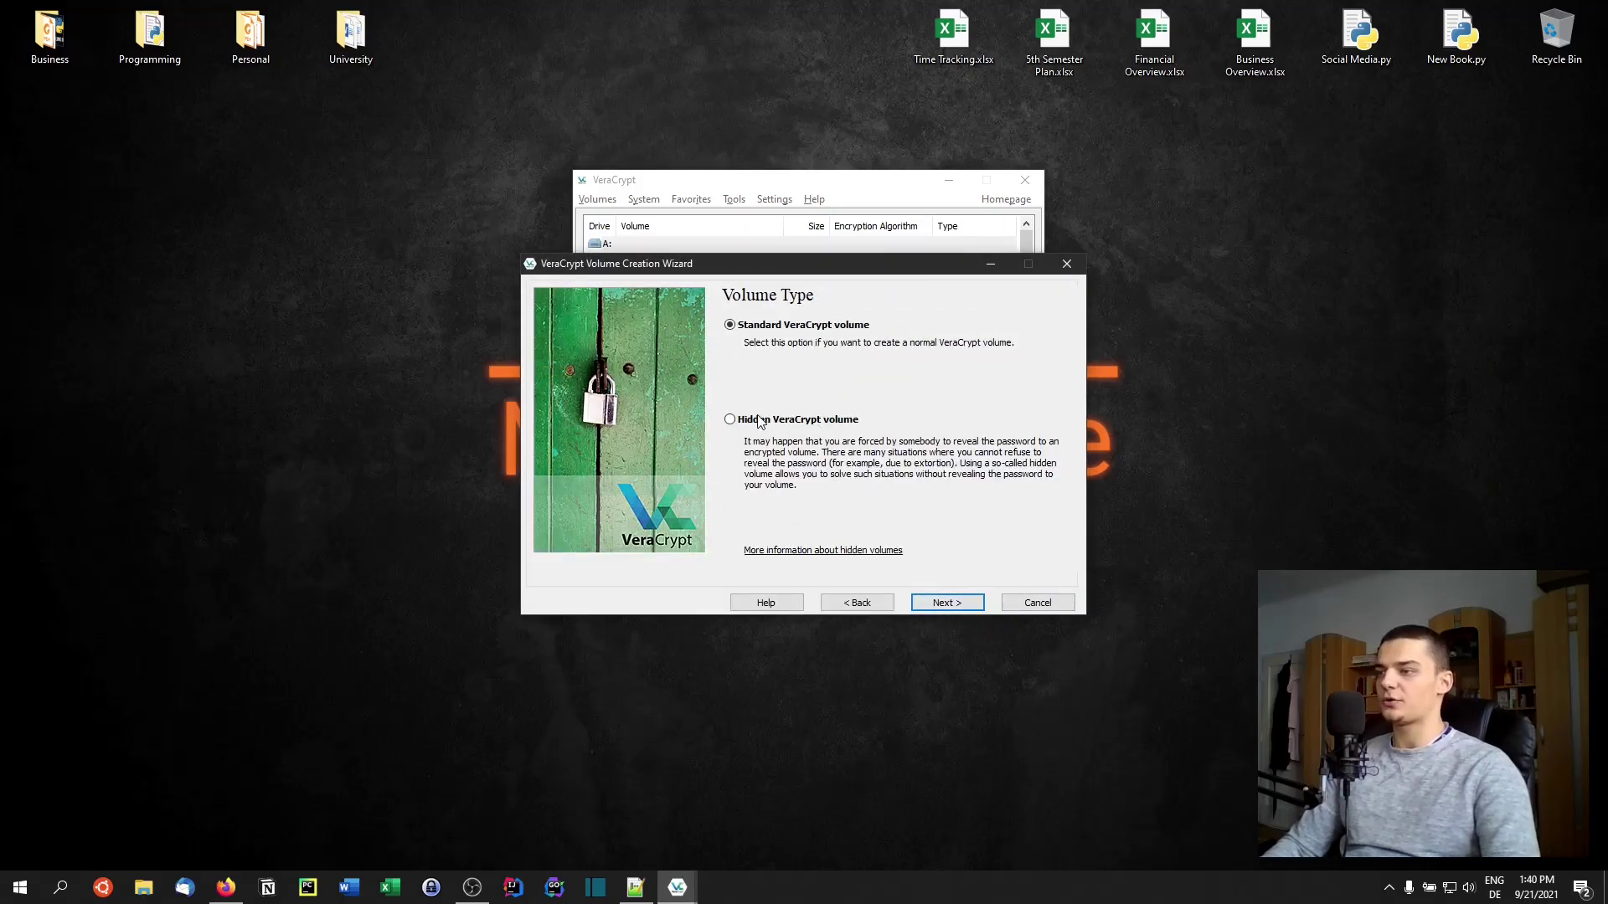
click(790, 421)
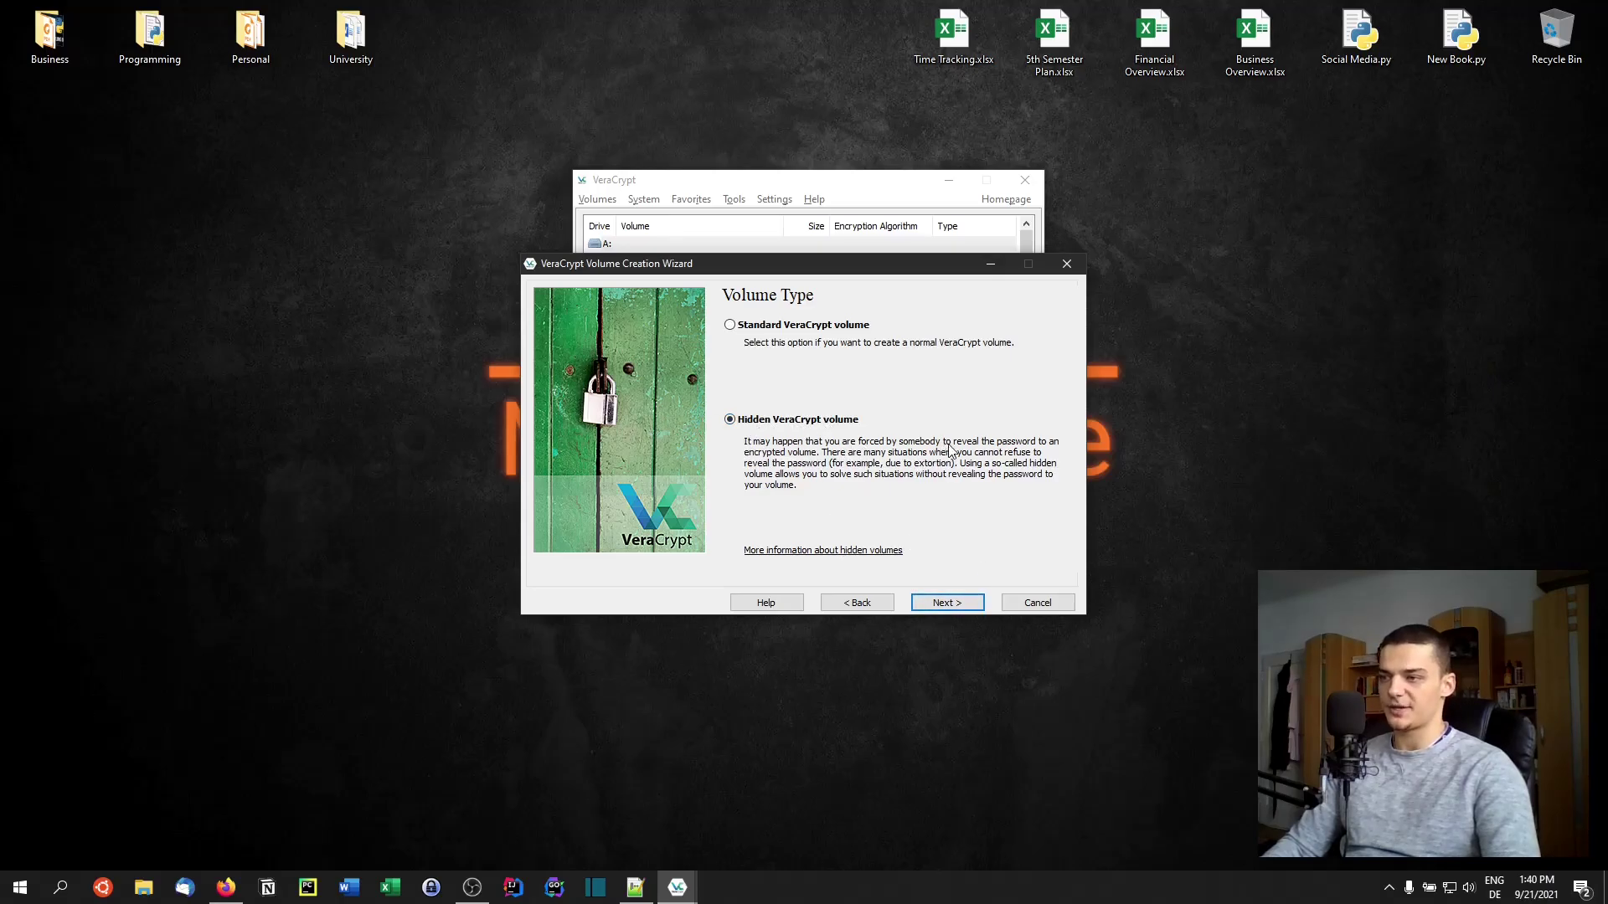
click(967, 603)
drag(831, 264, 771, 198)
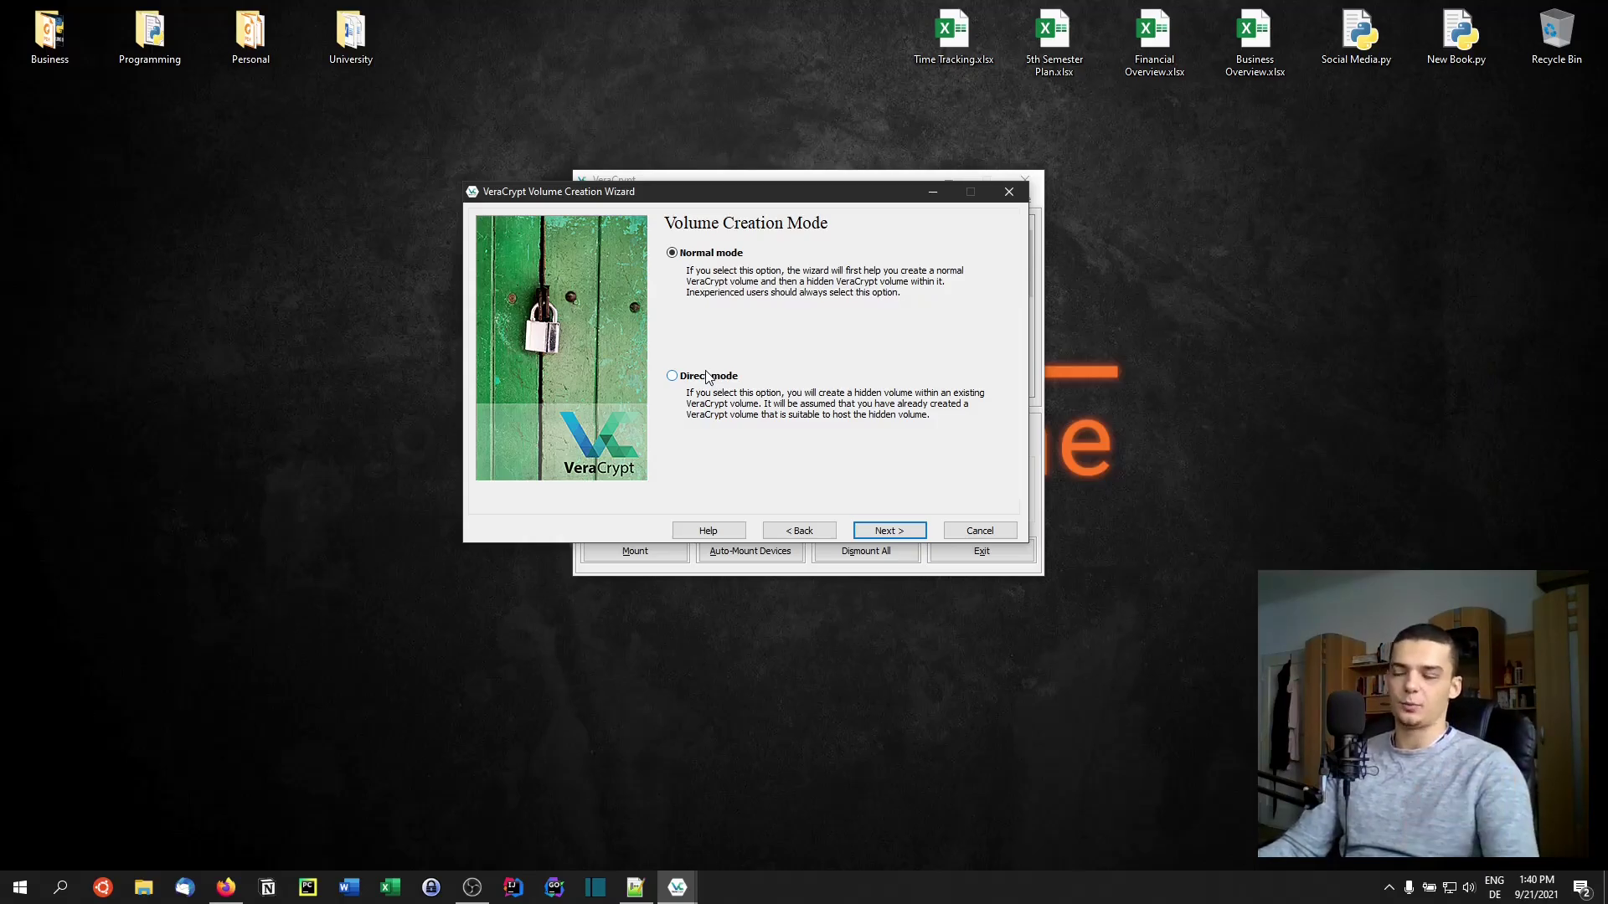
Keep Normal mode and save the container as mysecretcontainer on the Desktop.
click(900, 534)
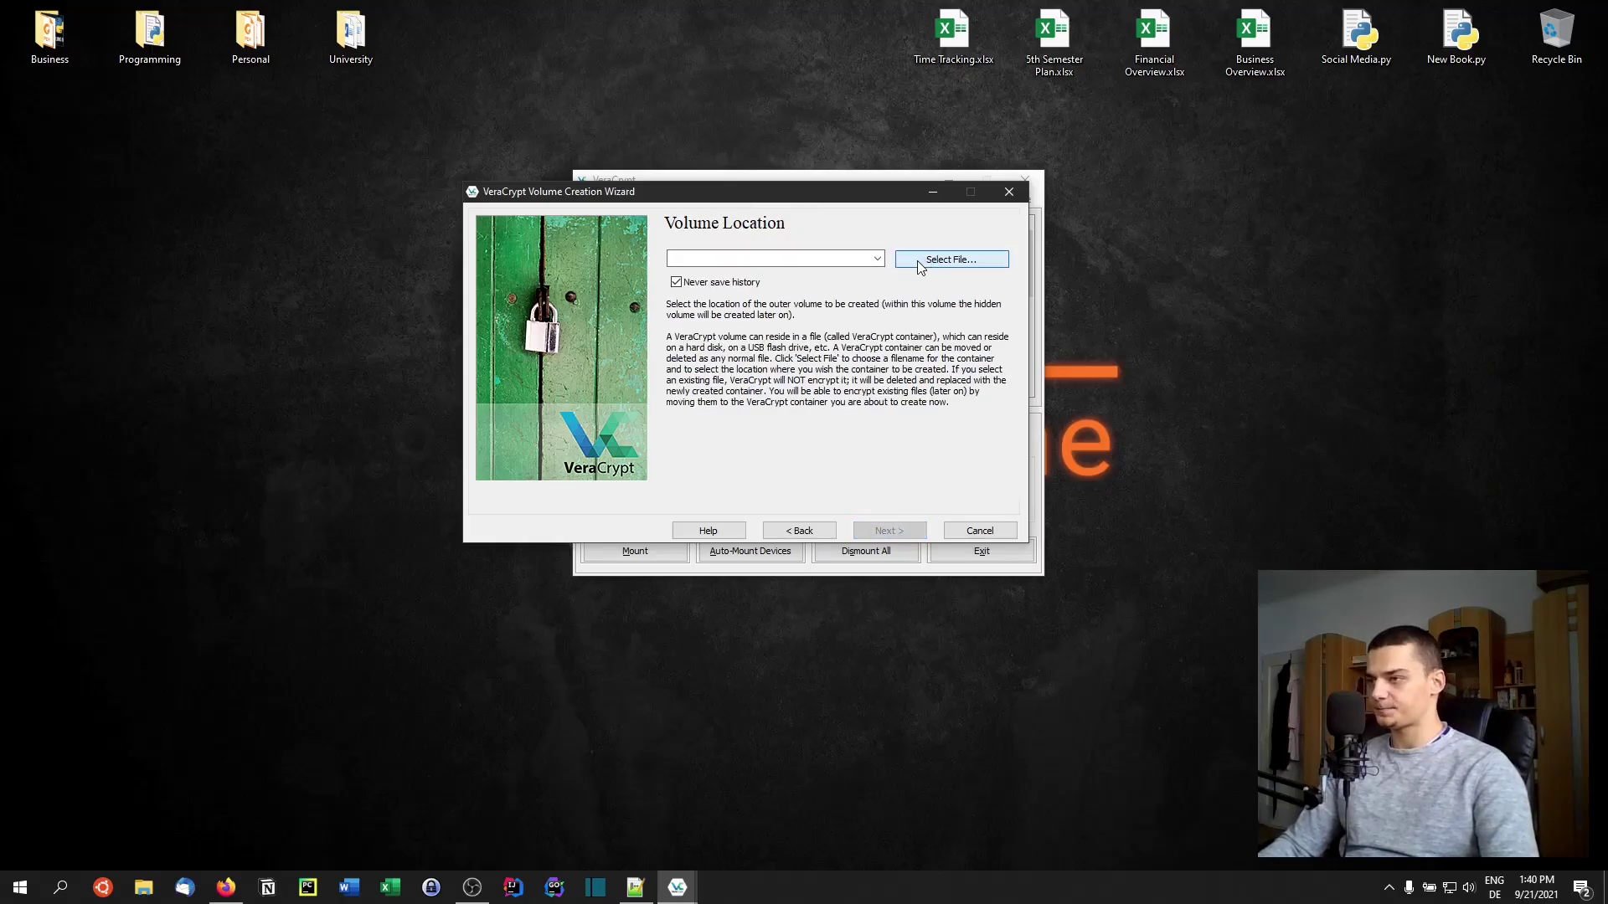
click(921, 264)
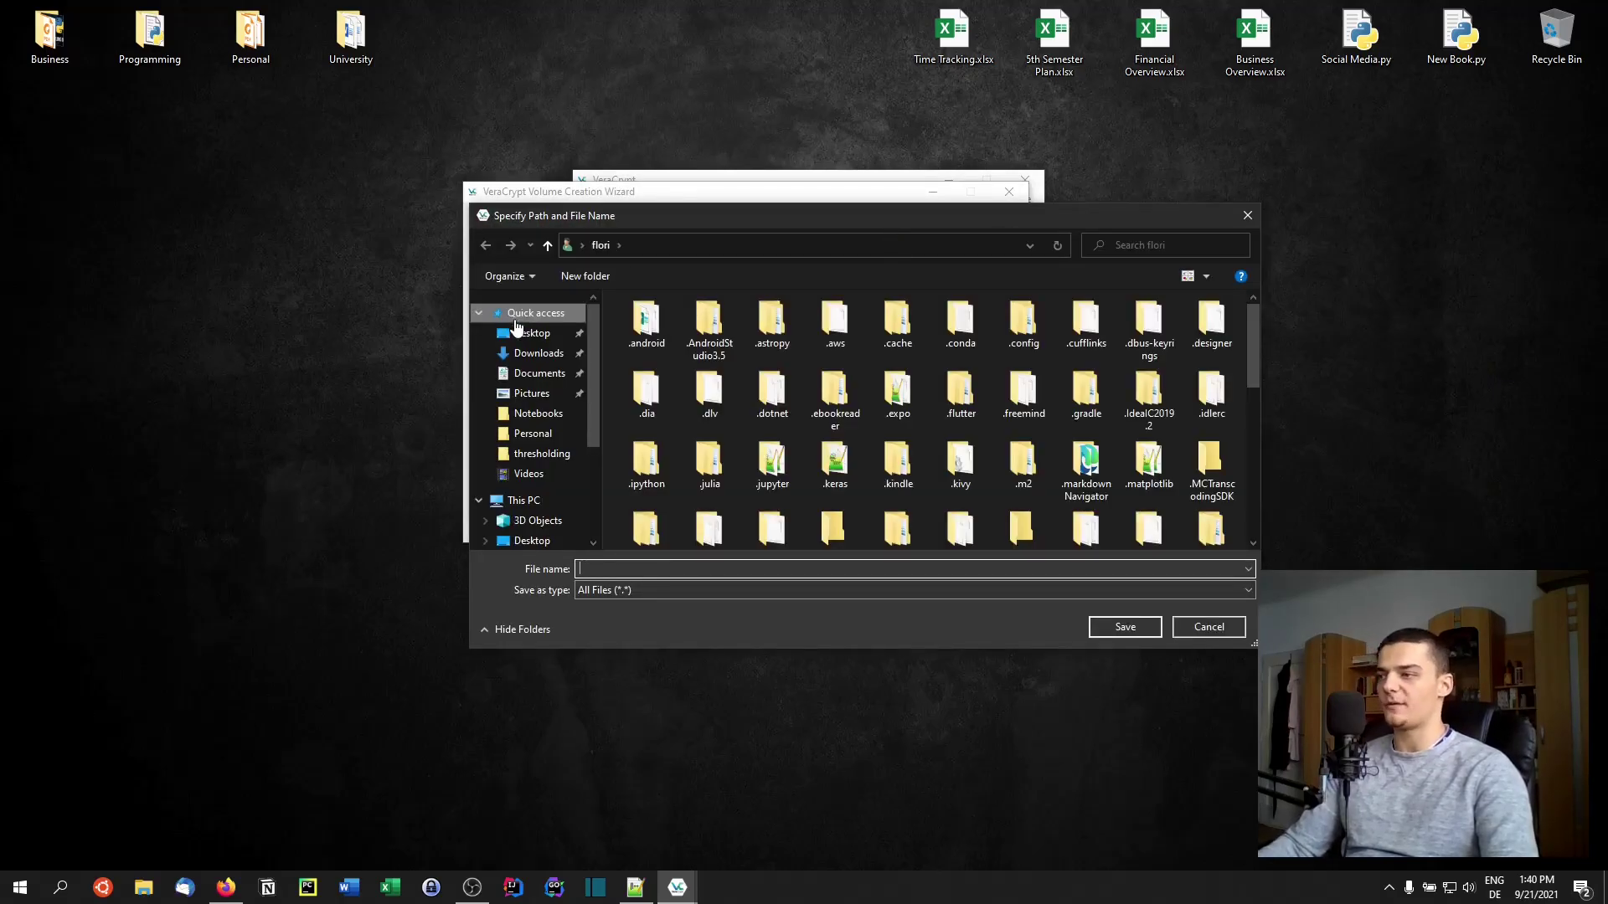
click(521, 333)
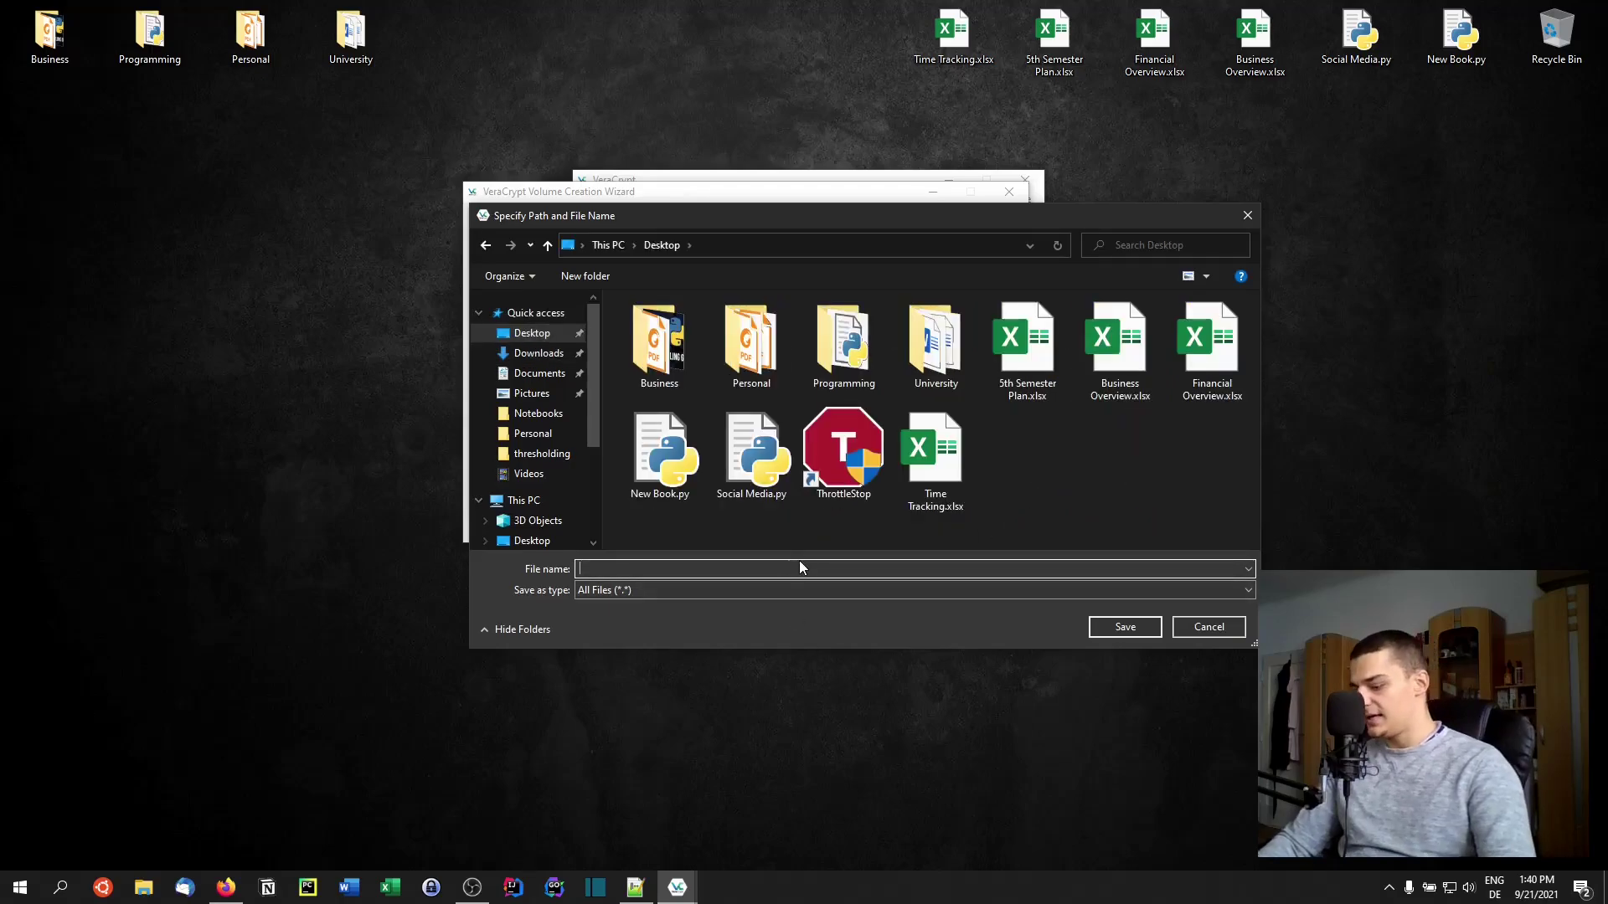
text(mye)
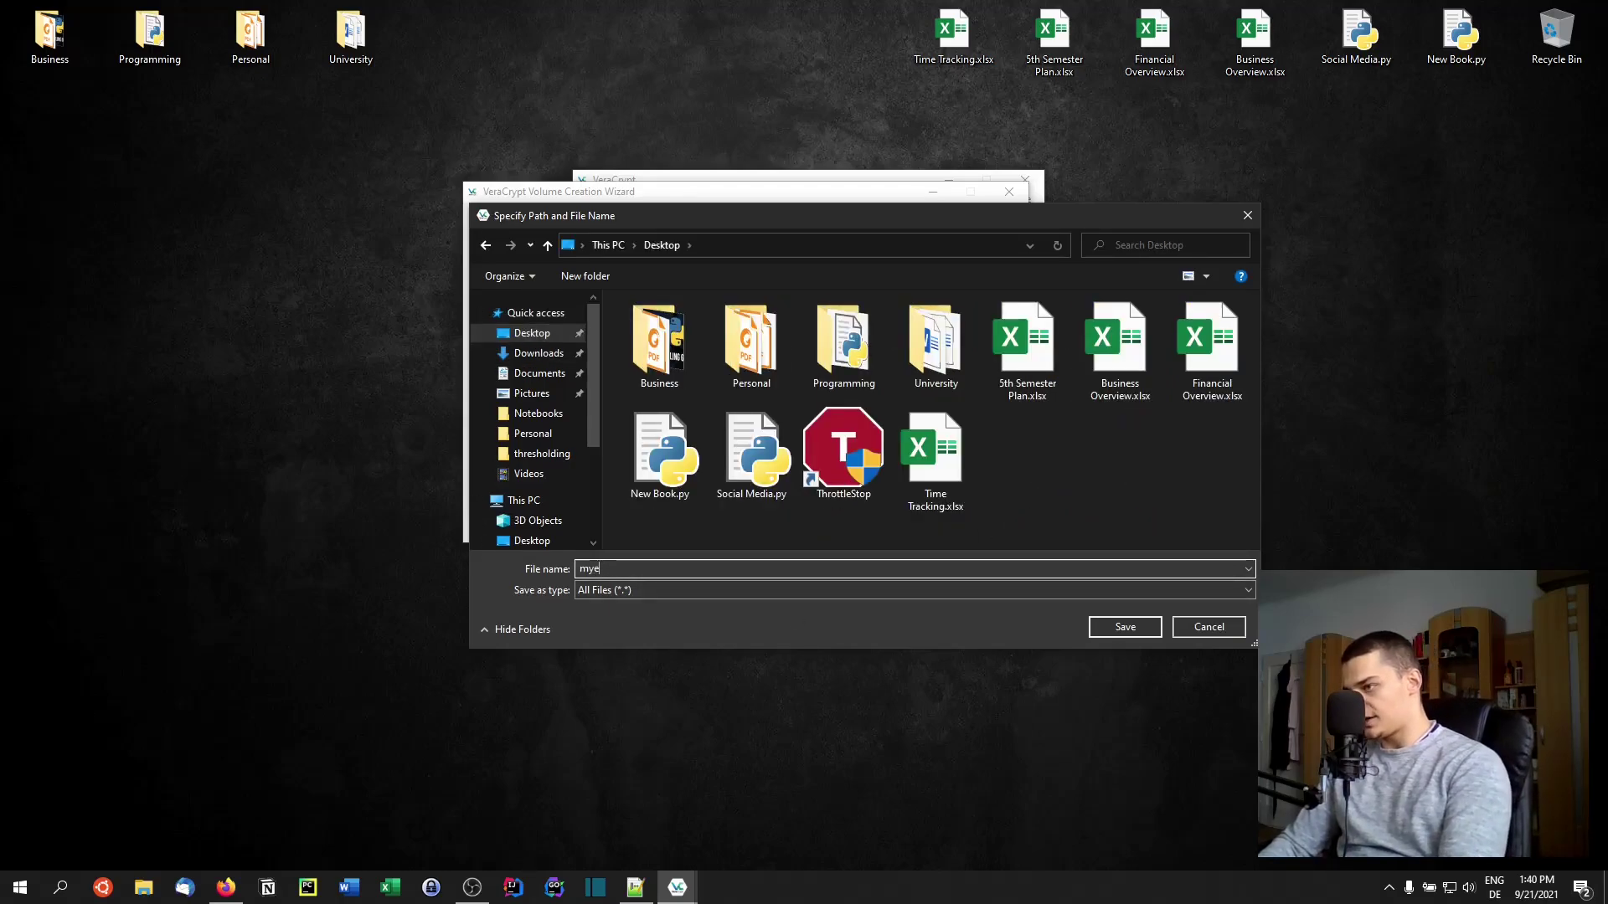
text(ecretconta)
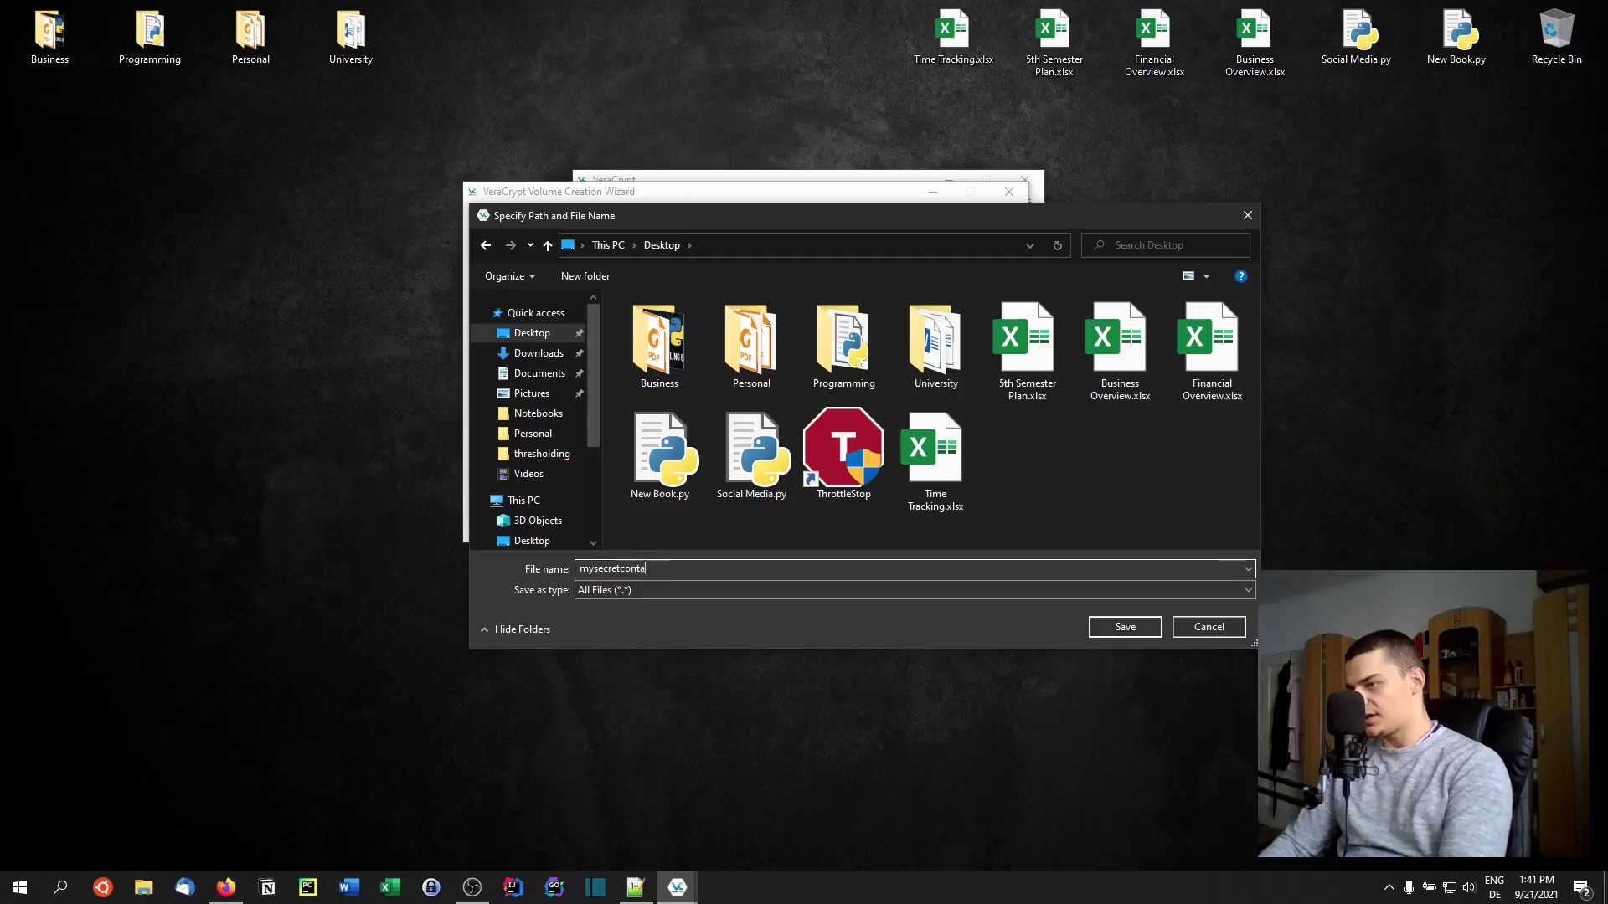
text(iner)
key(Return)
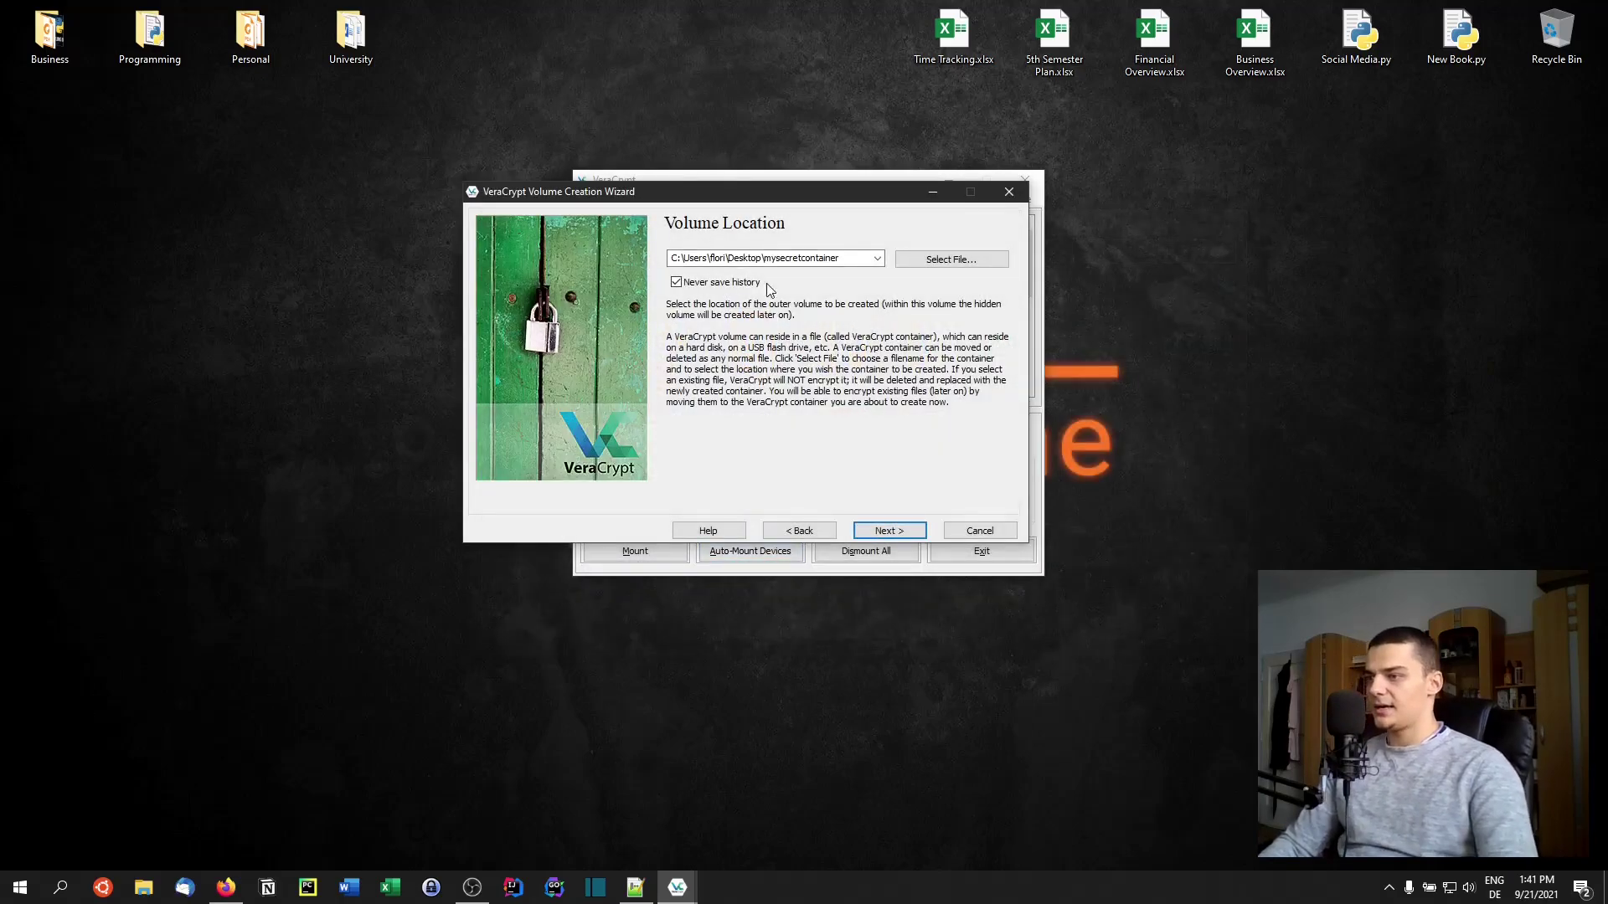
click(889, 530)
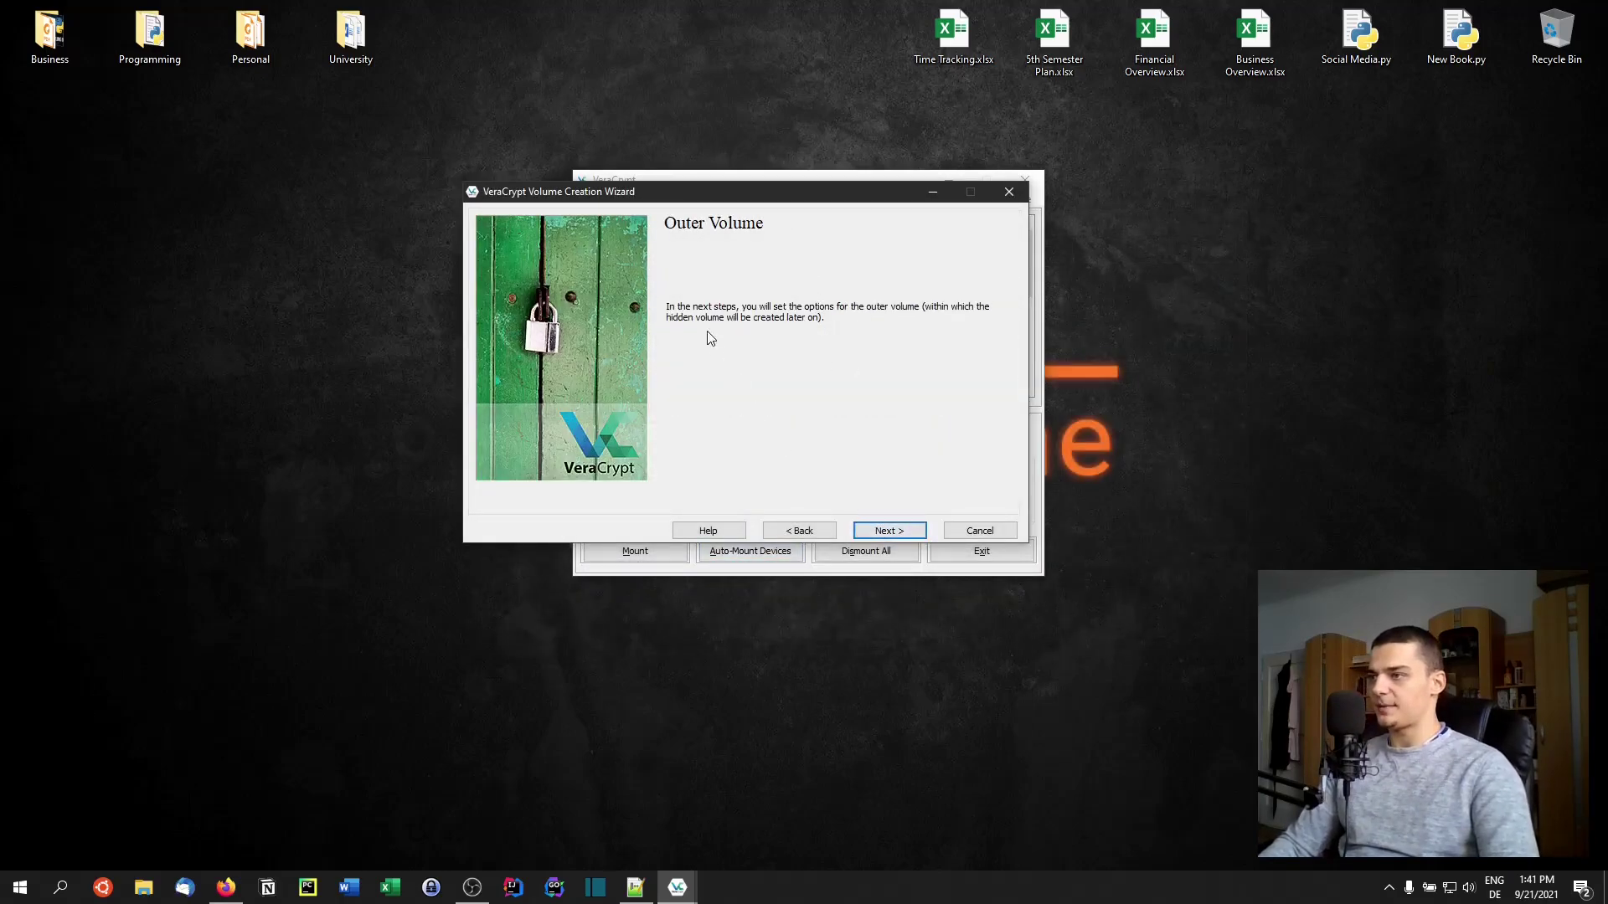
Keep AES with SHA-512 for the outer volume and size it at 50 MB.
click(890, 530)
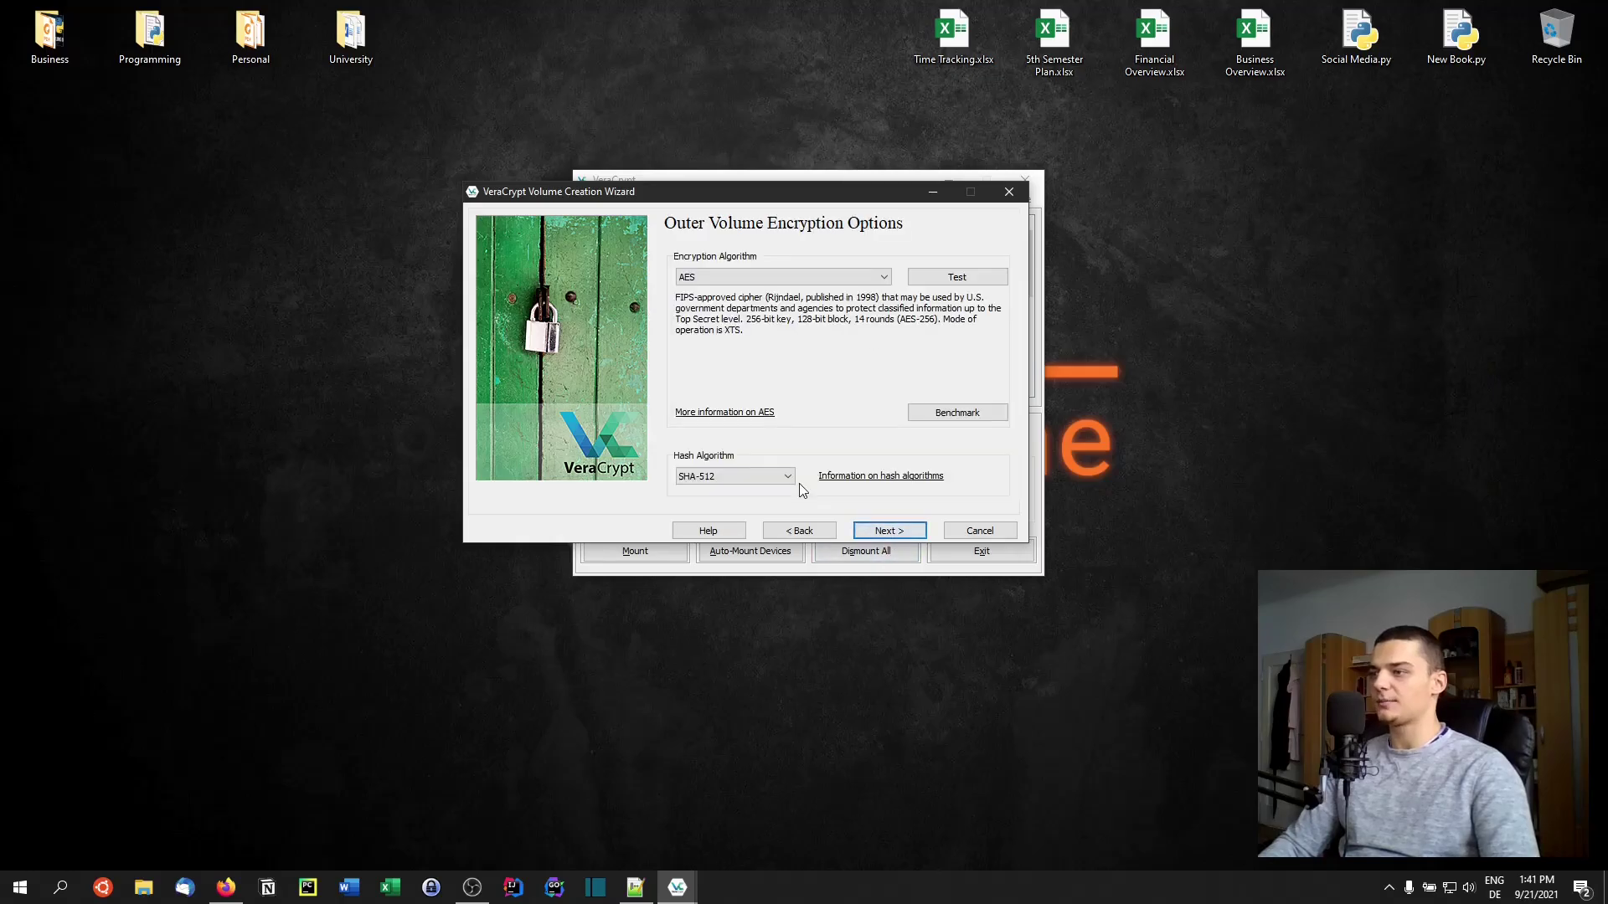
click(889, 530)
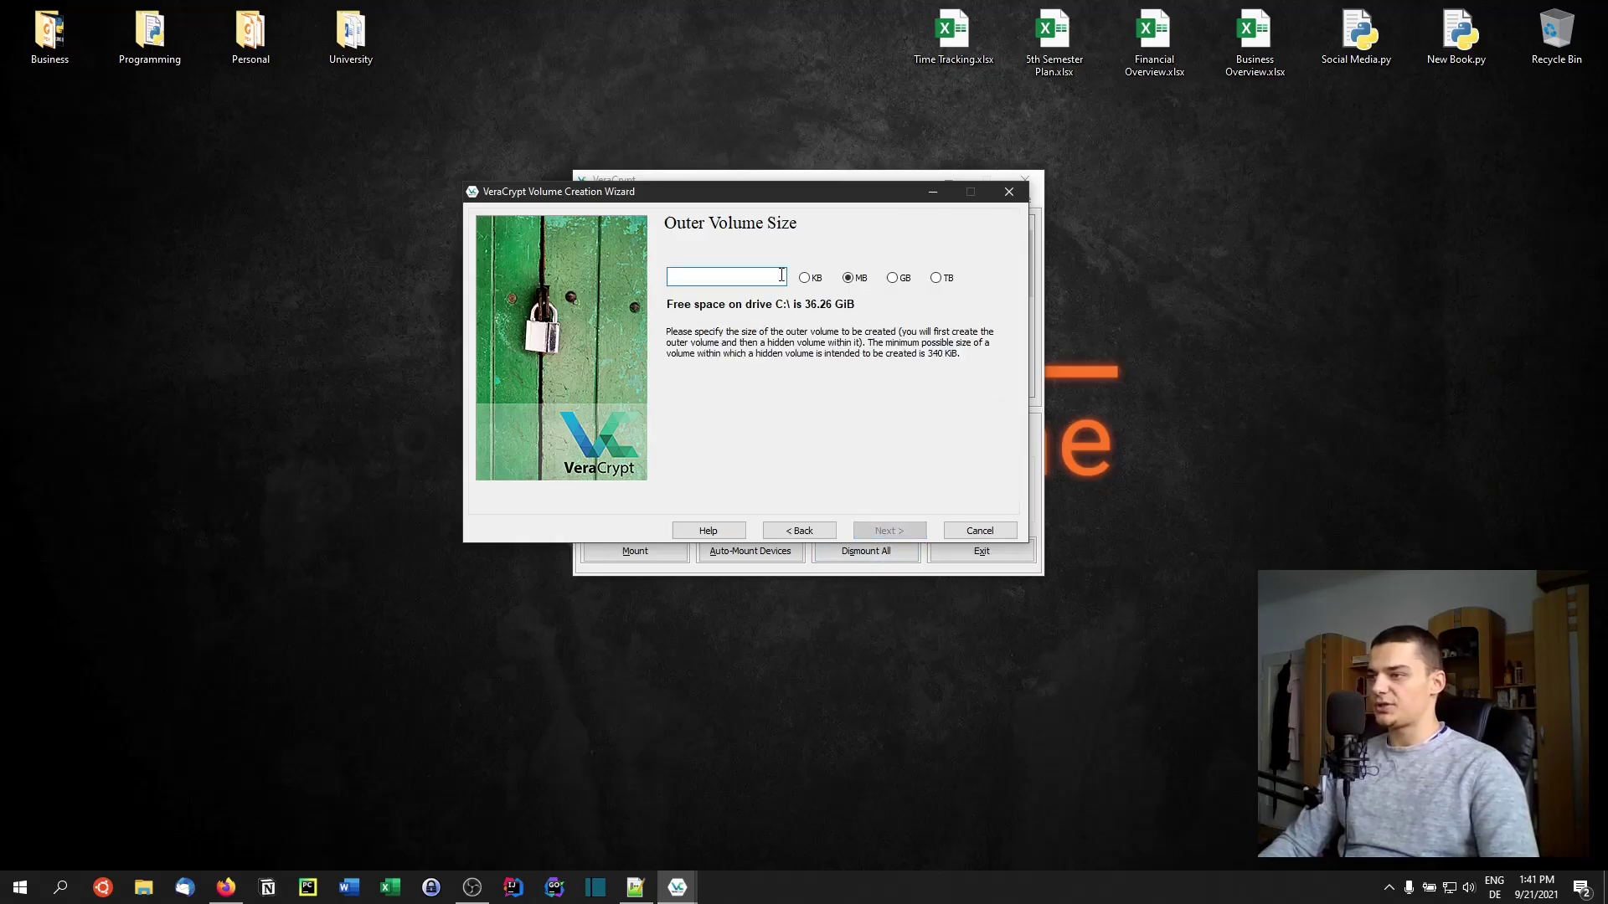
text(50)
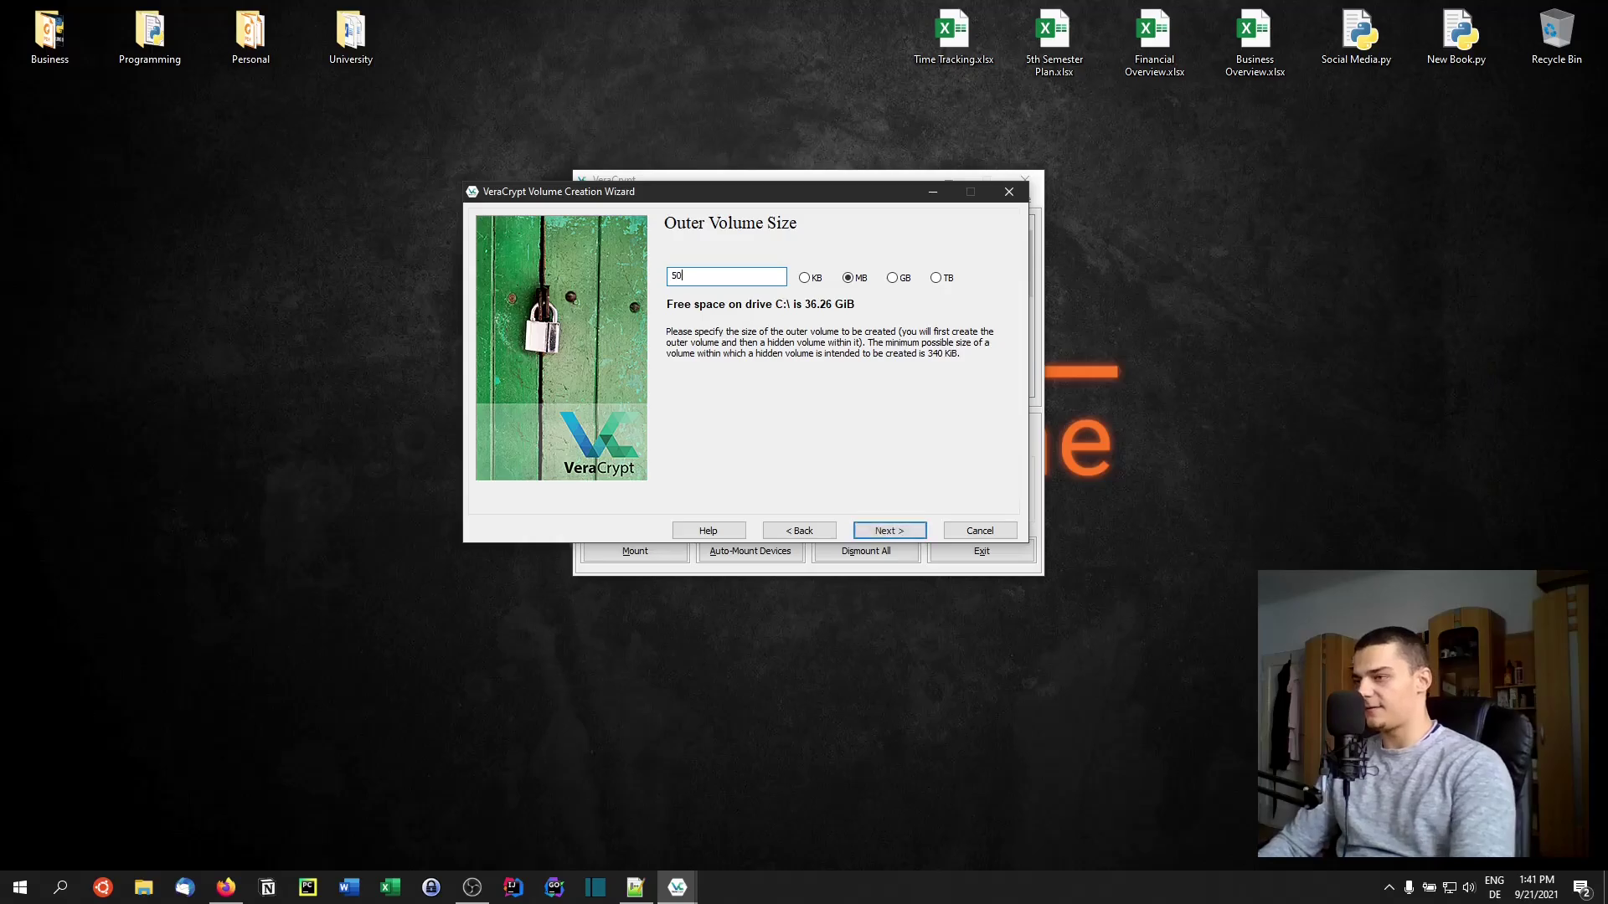
key(Return)
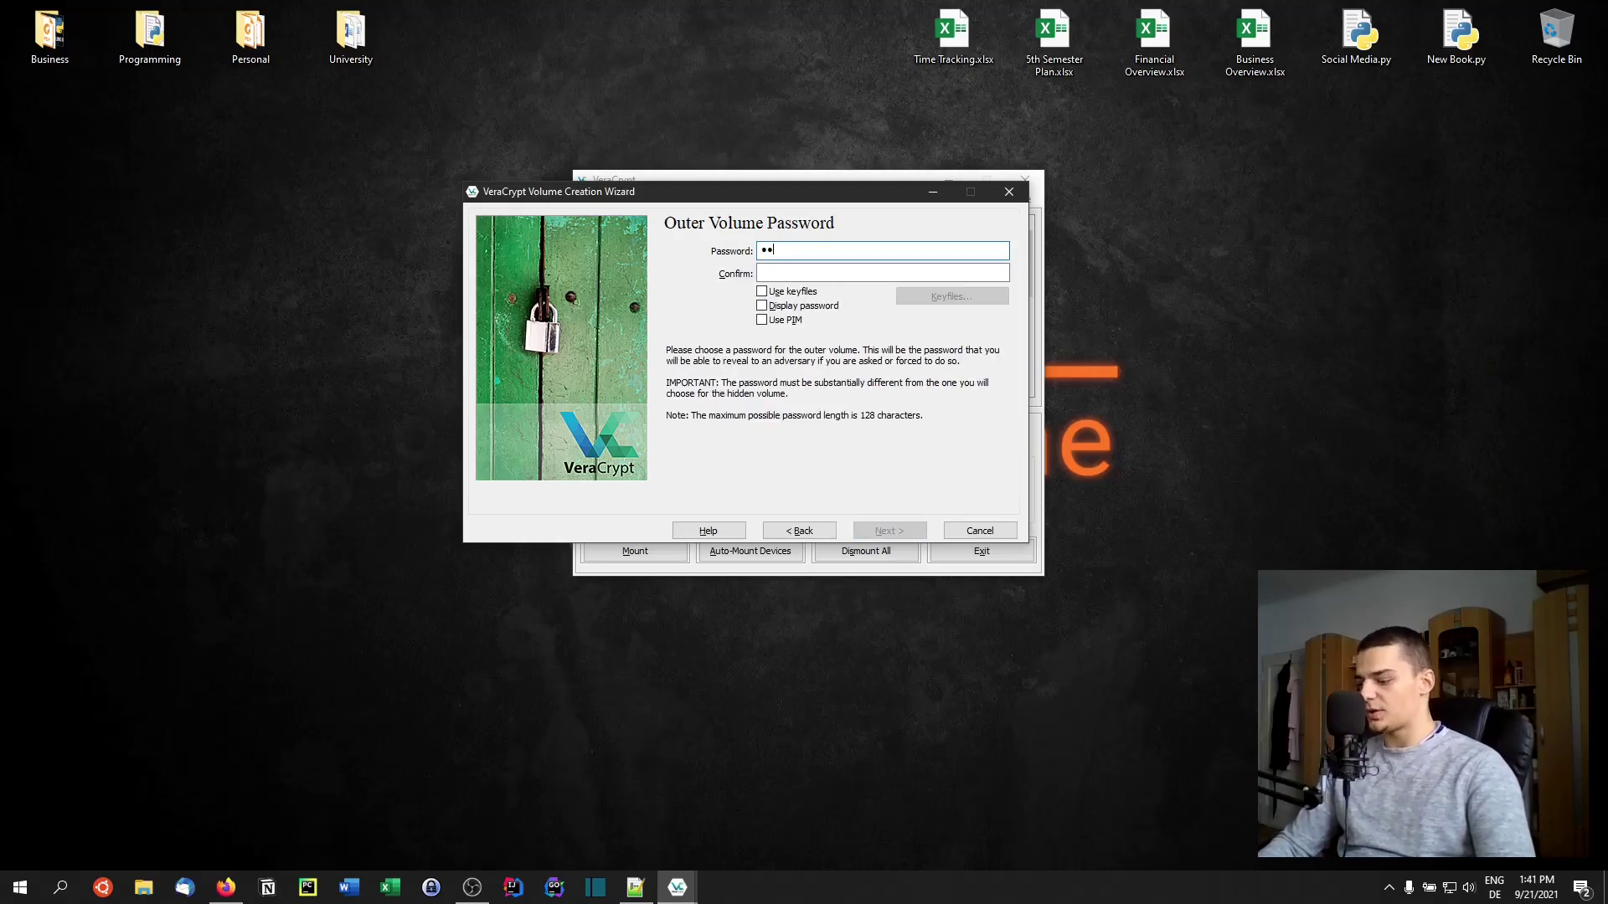
Enter and confirm the outer volume password, accept the short-password warning, and format it.
click(854, 273)
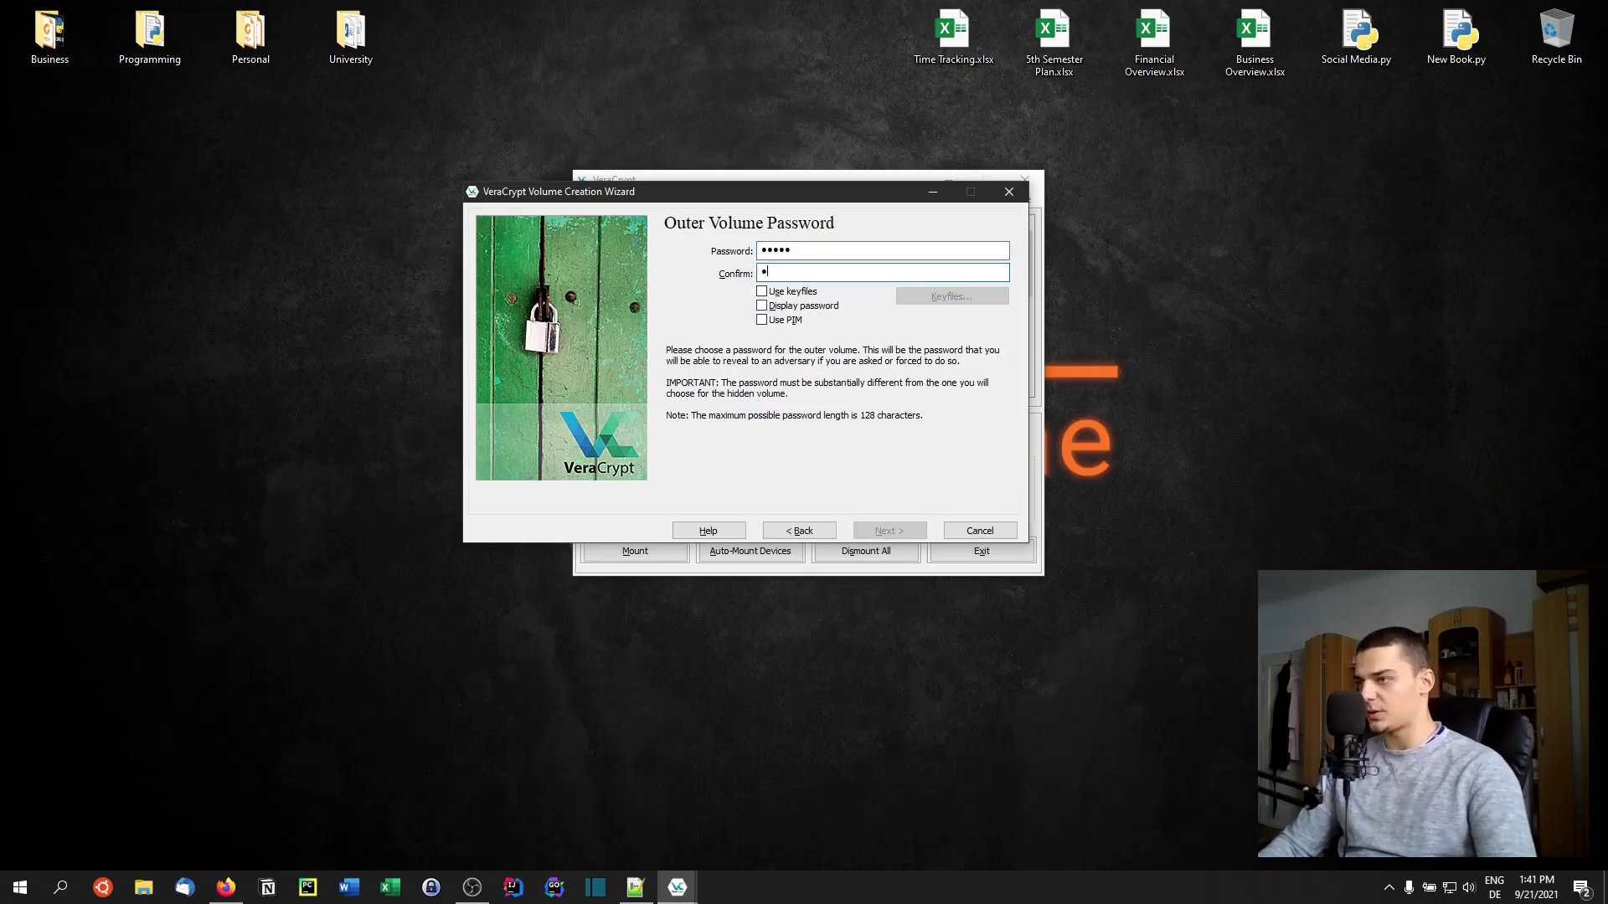
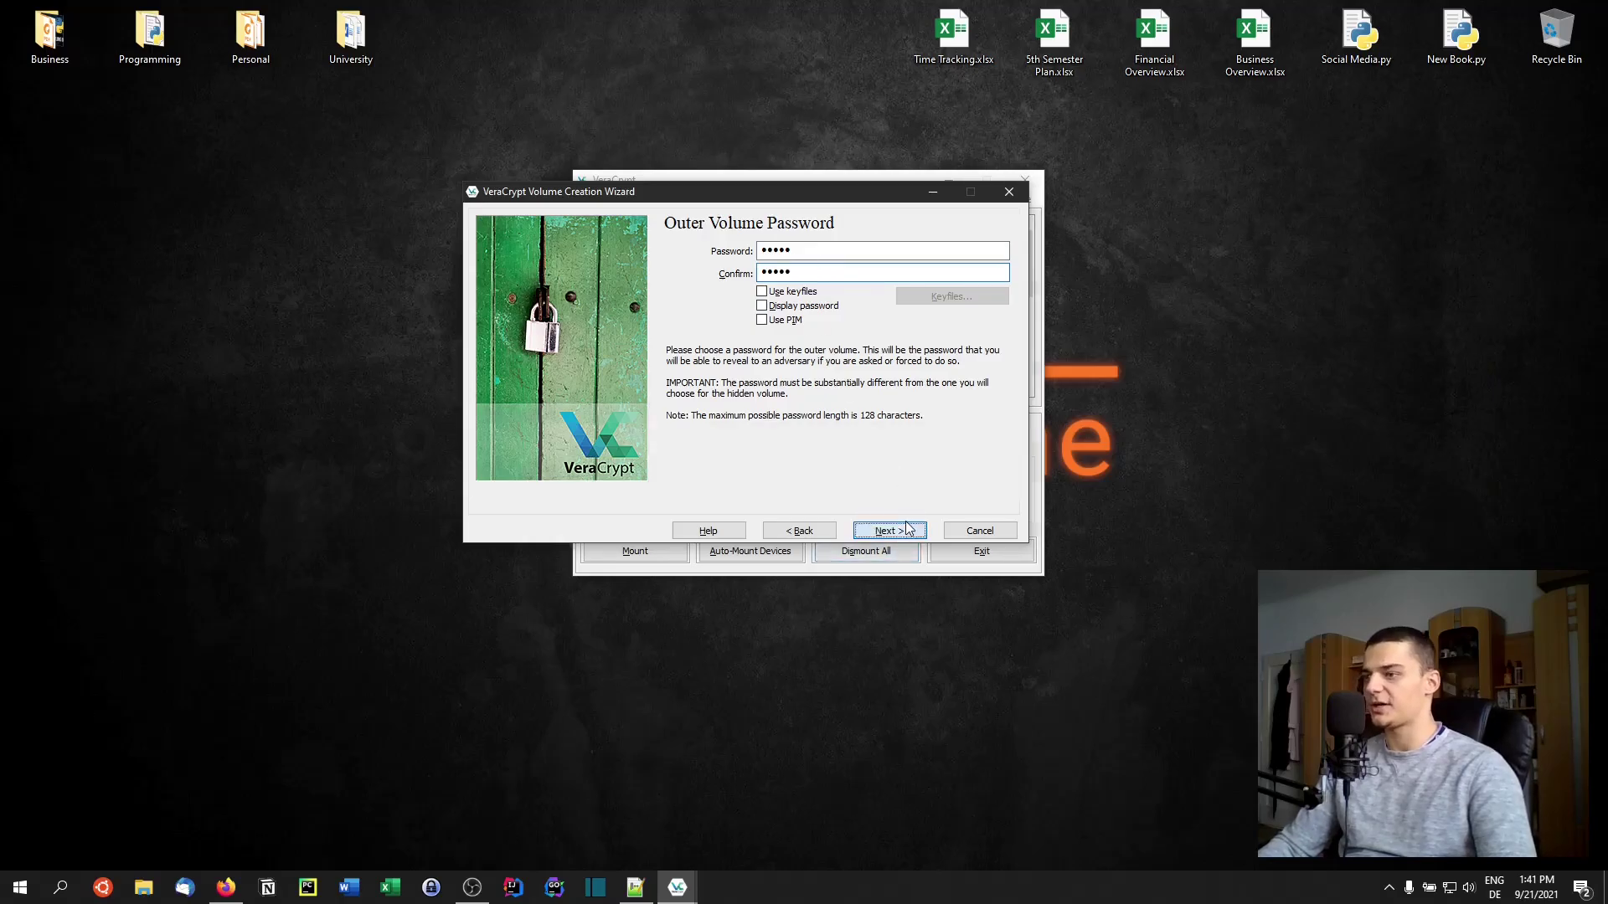
click(907, 529)
click(853, 520)
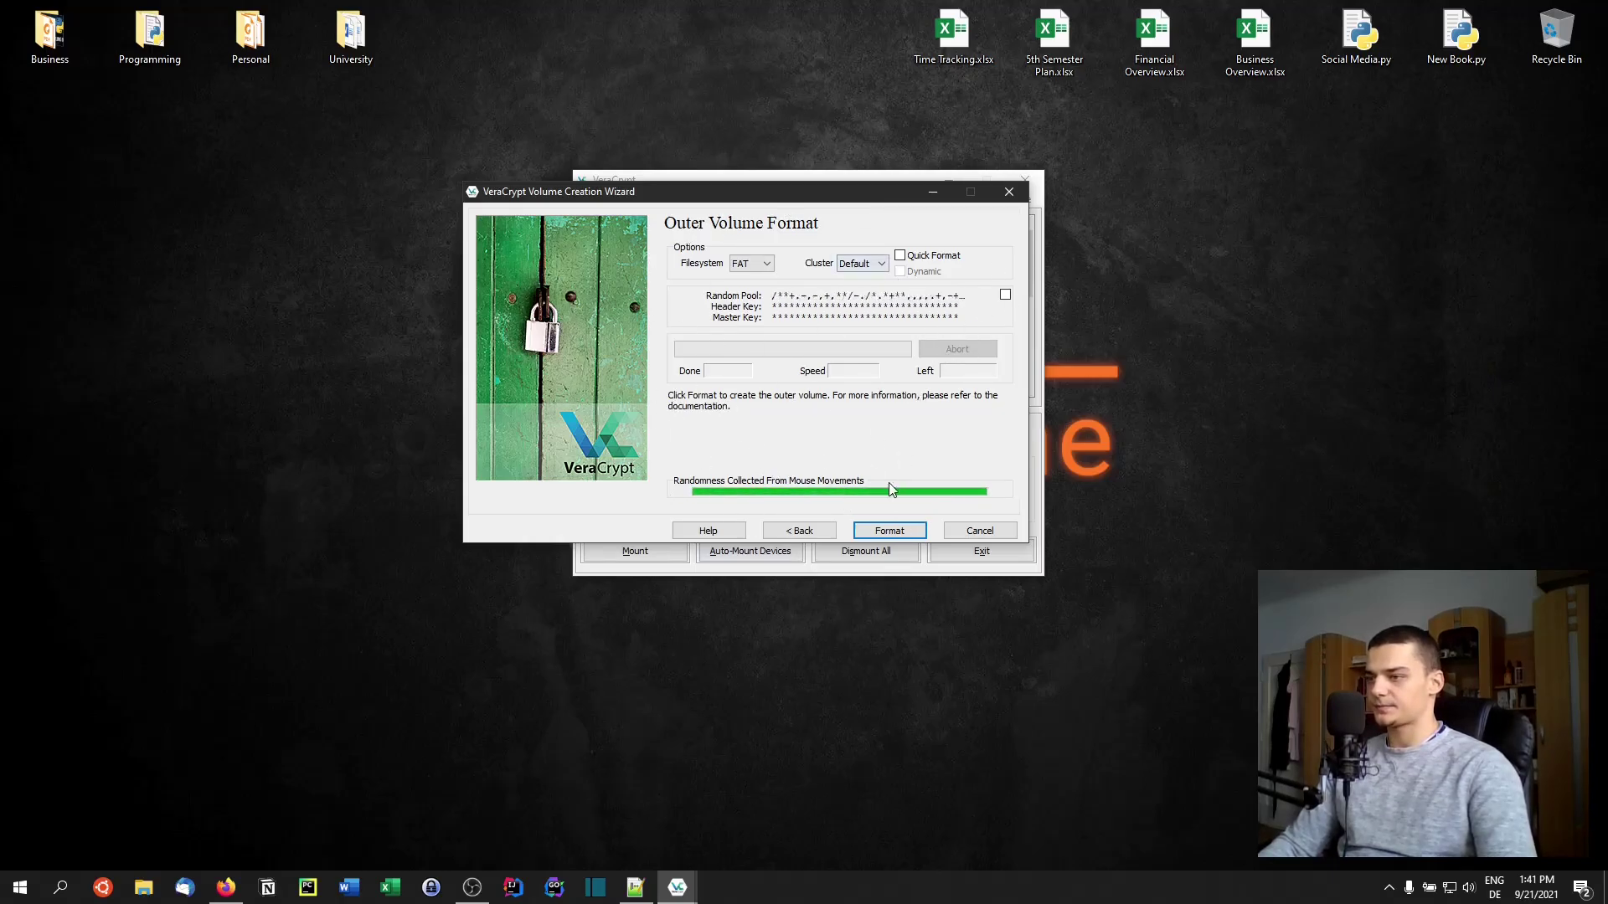
click(888, 532)
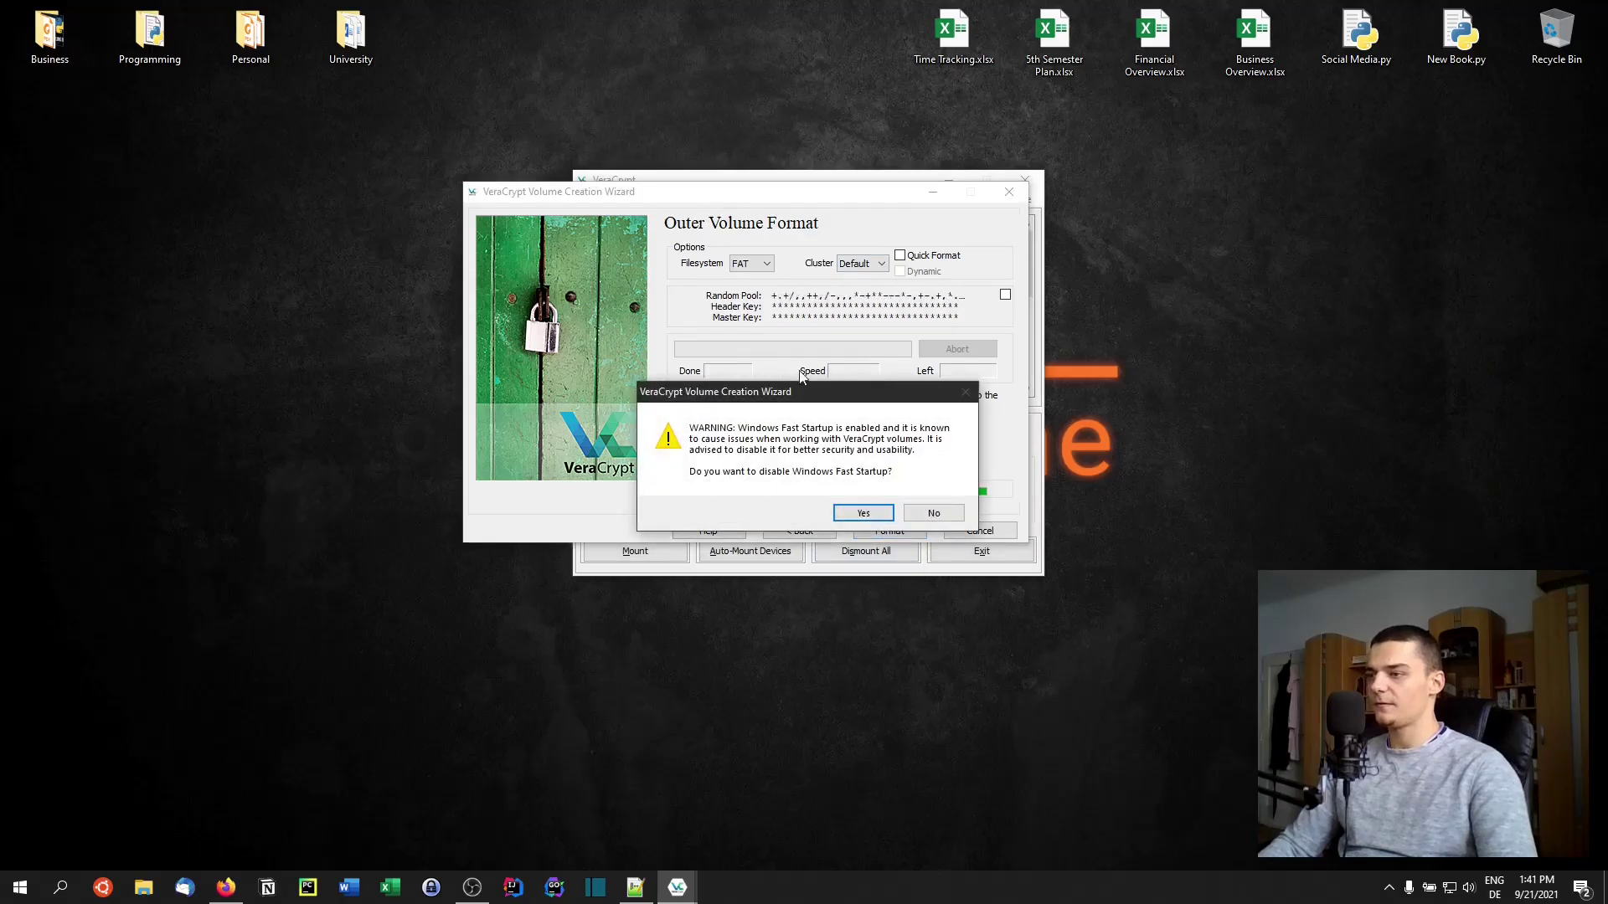
click(932, 510)
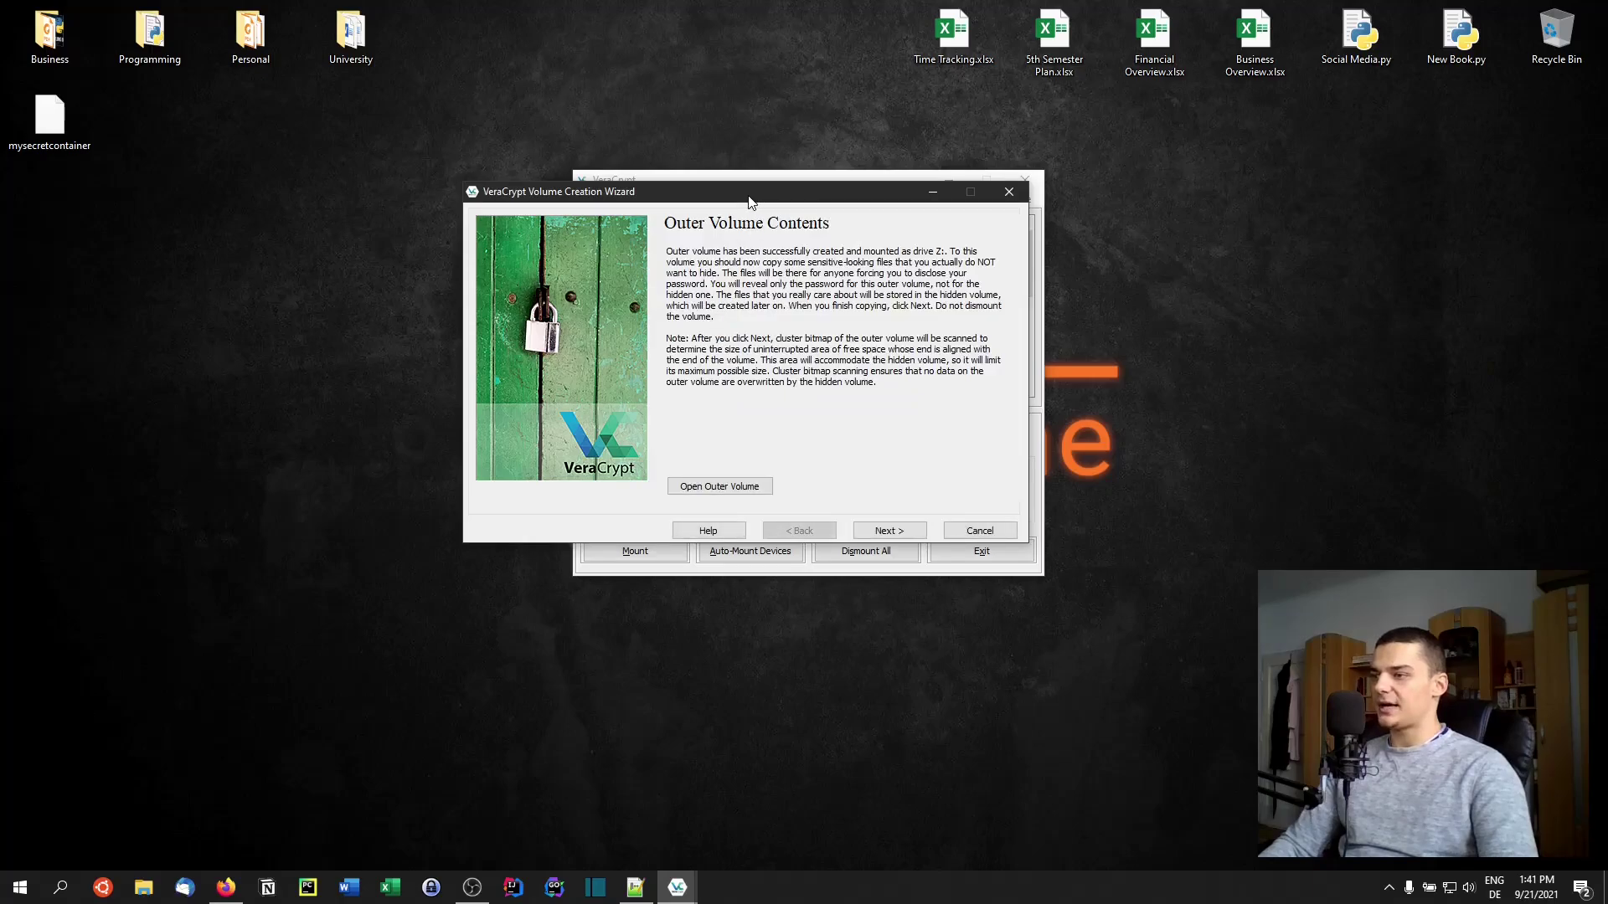
Move past Outer Volume Contents and keep default hidden volume encryption to reach the size step.
drag(749, 201, 787, 193)
click(909, 512)
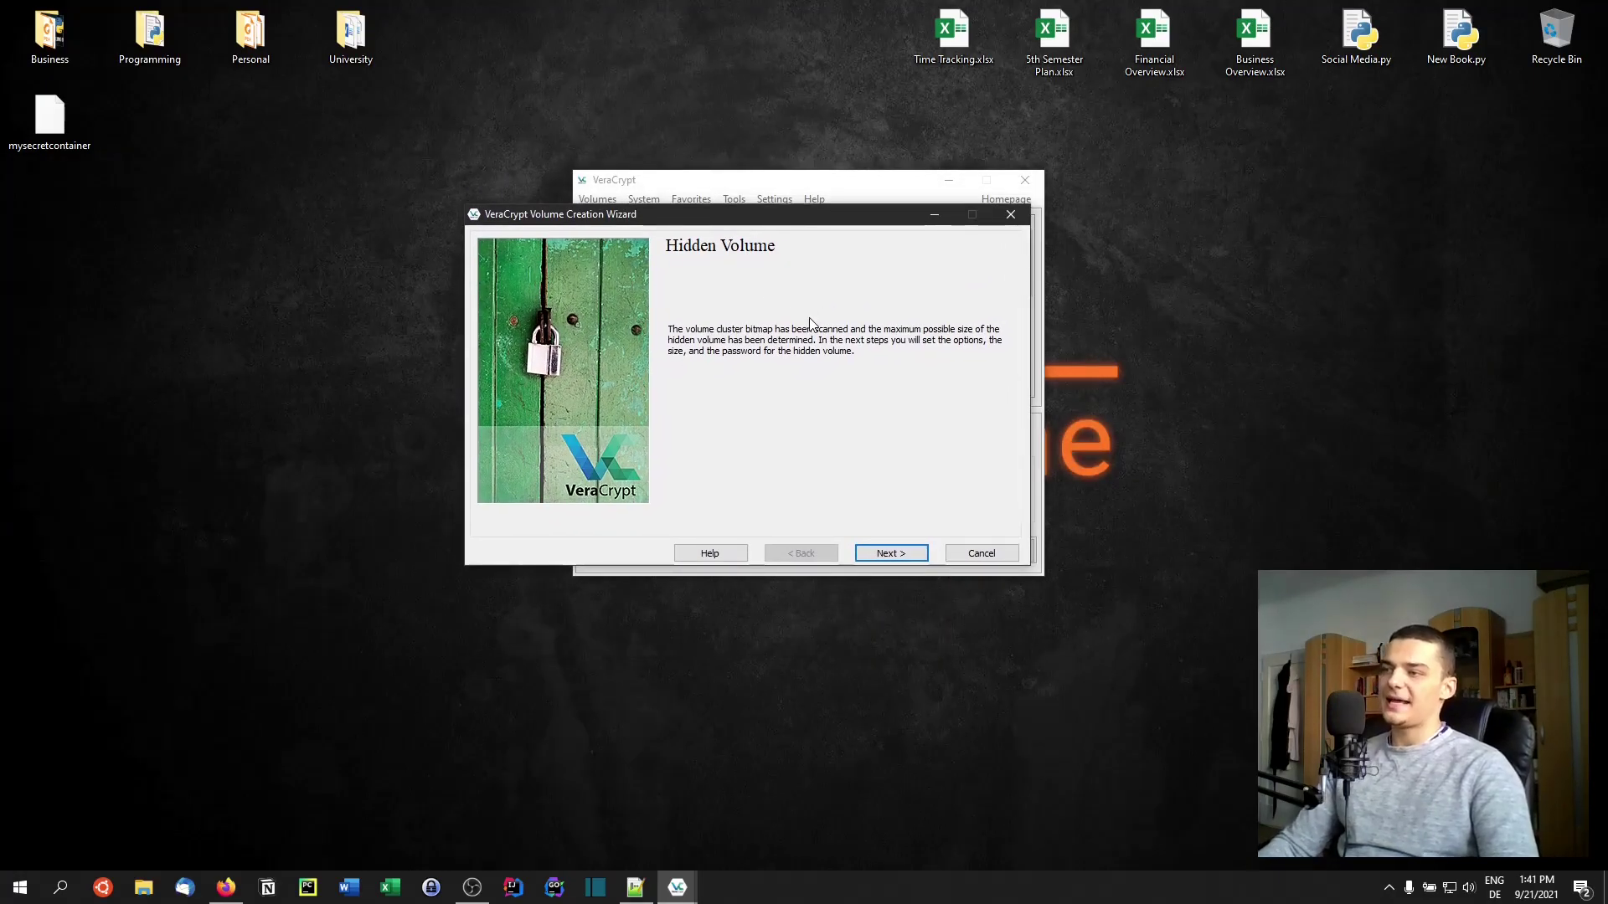
click(889, 555)
click(896, 548)
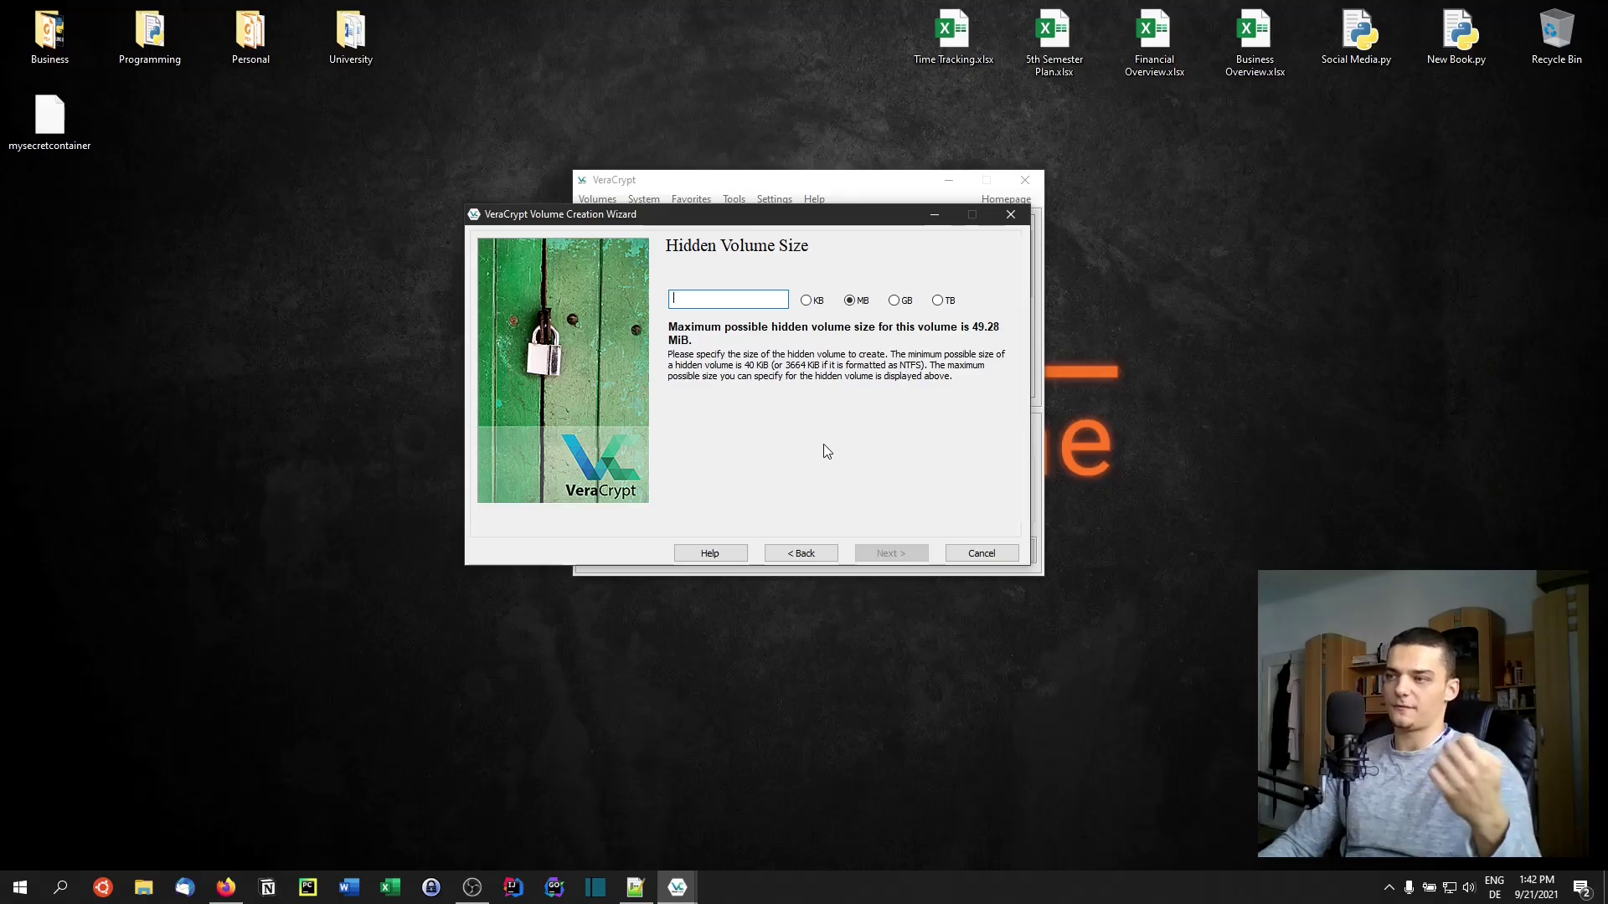
Size the hidden volume at 10 MB and enter its password twice.
text(10)
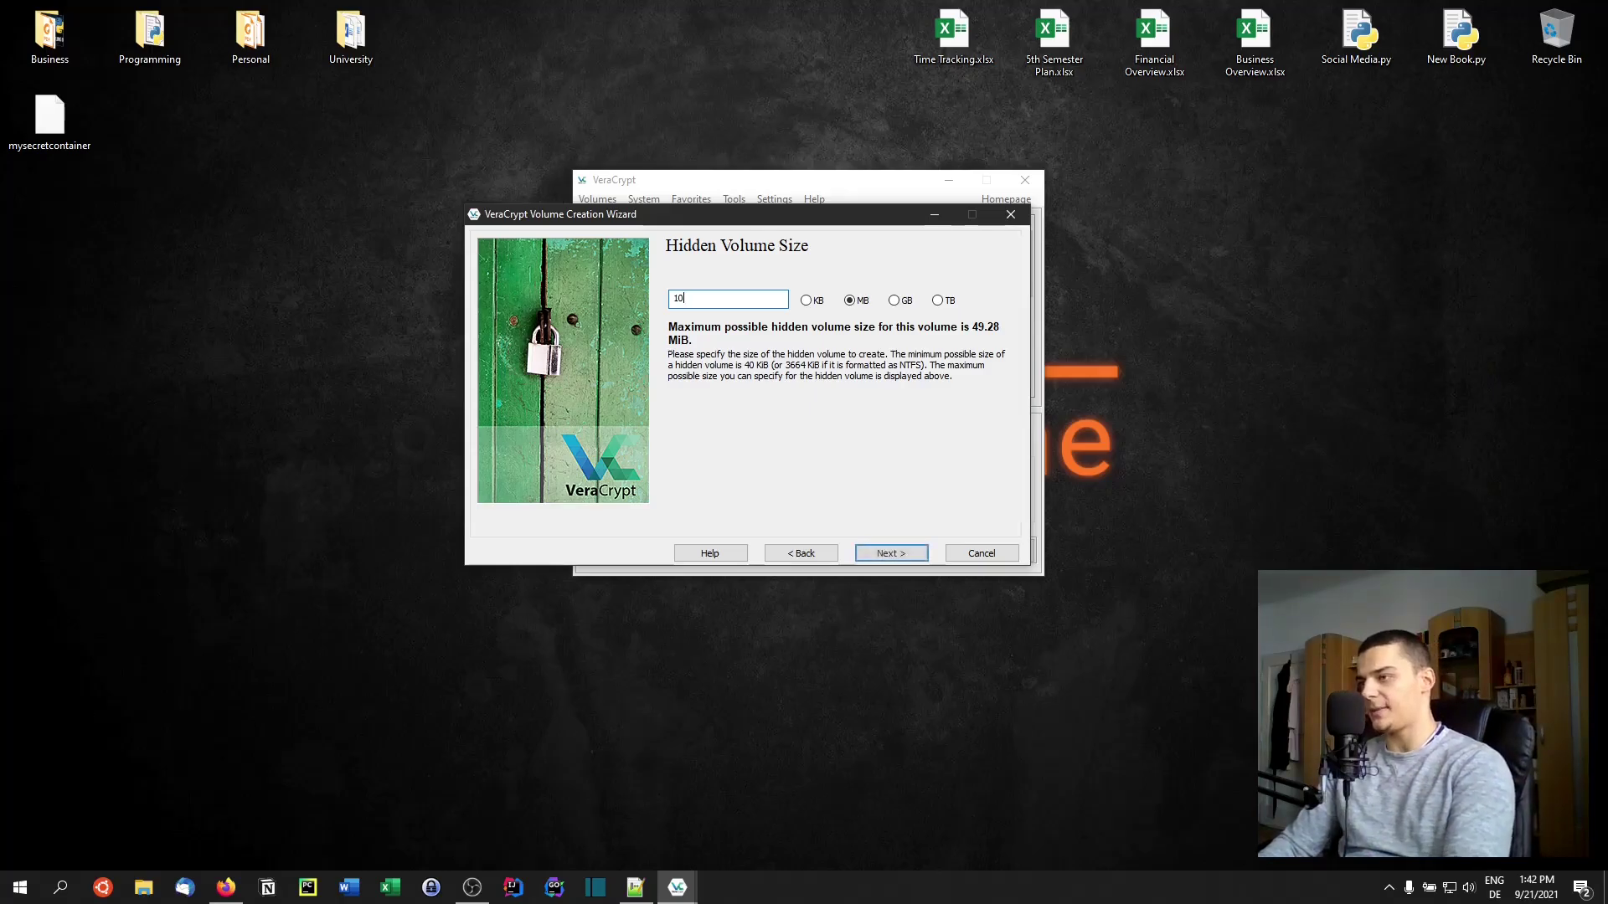
click(906, 554)
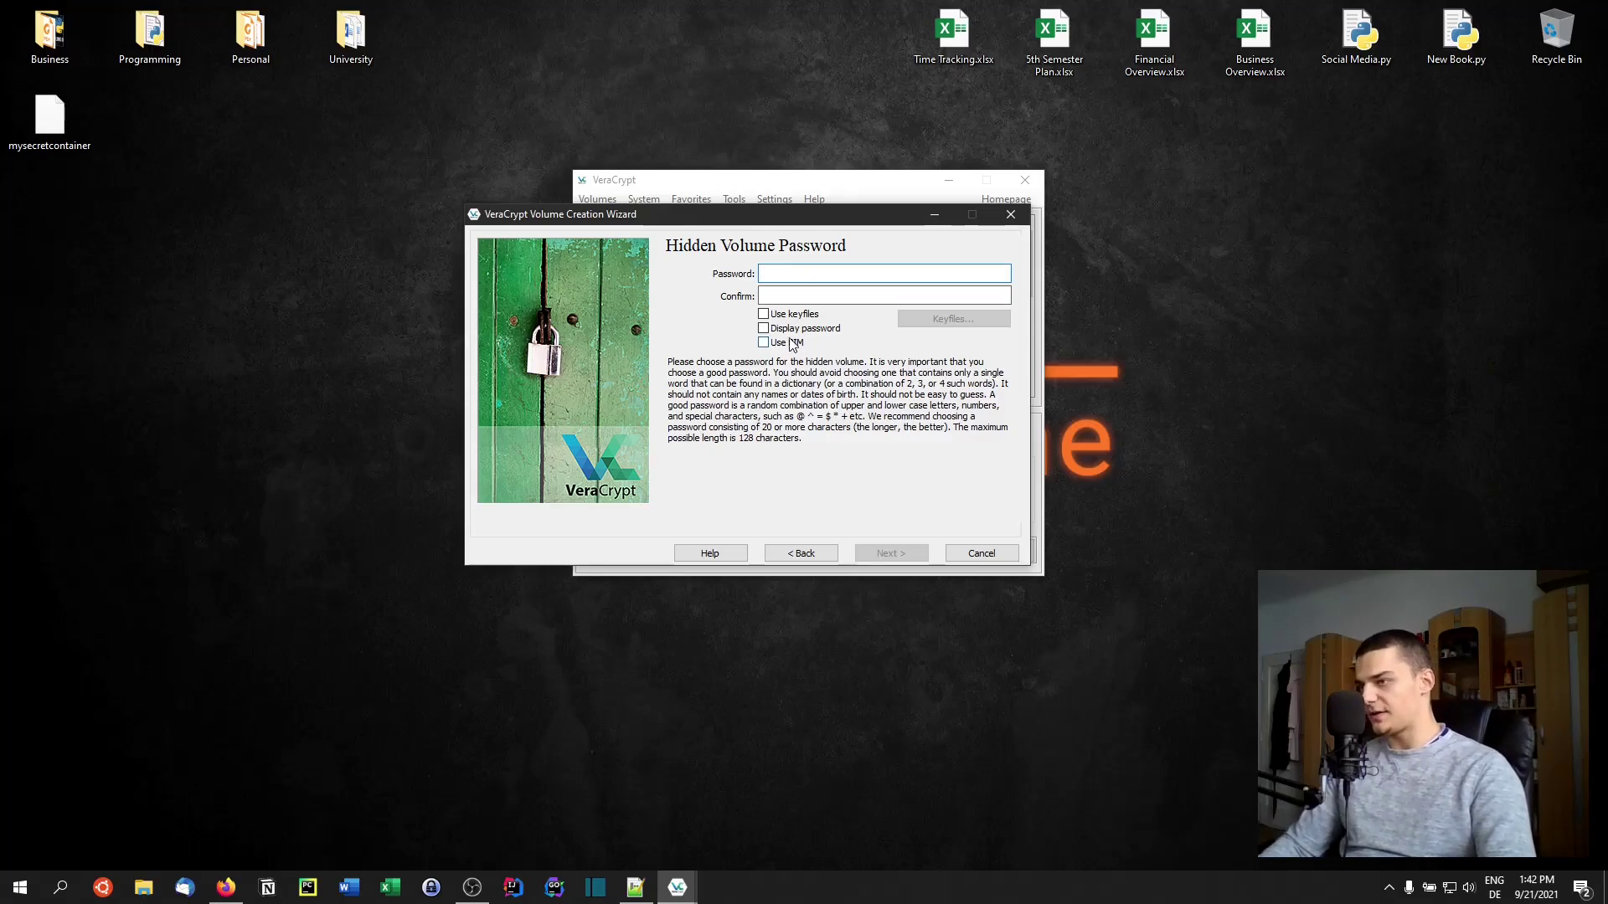
text(secret)
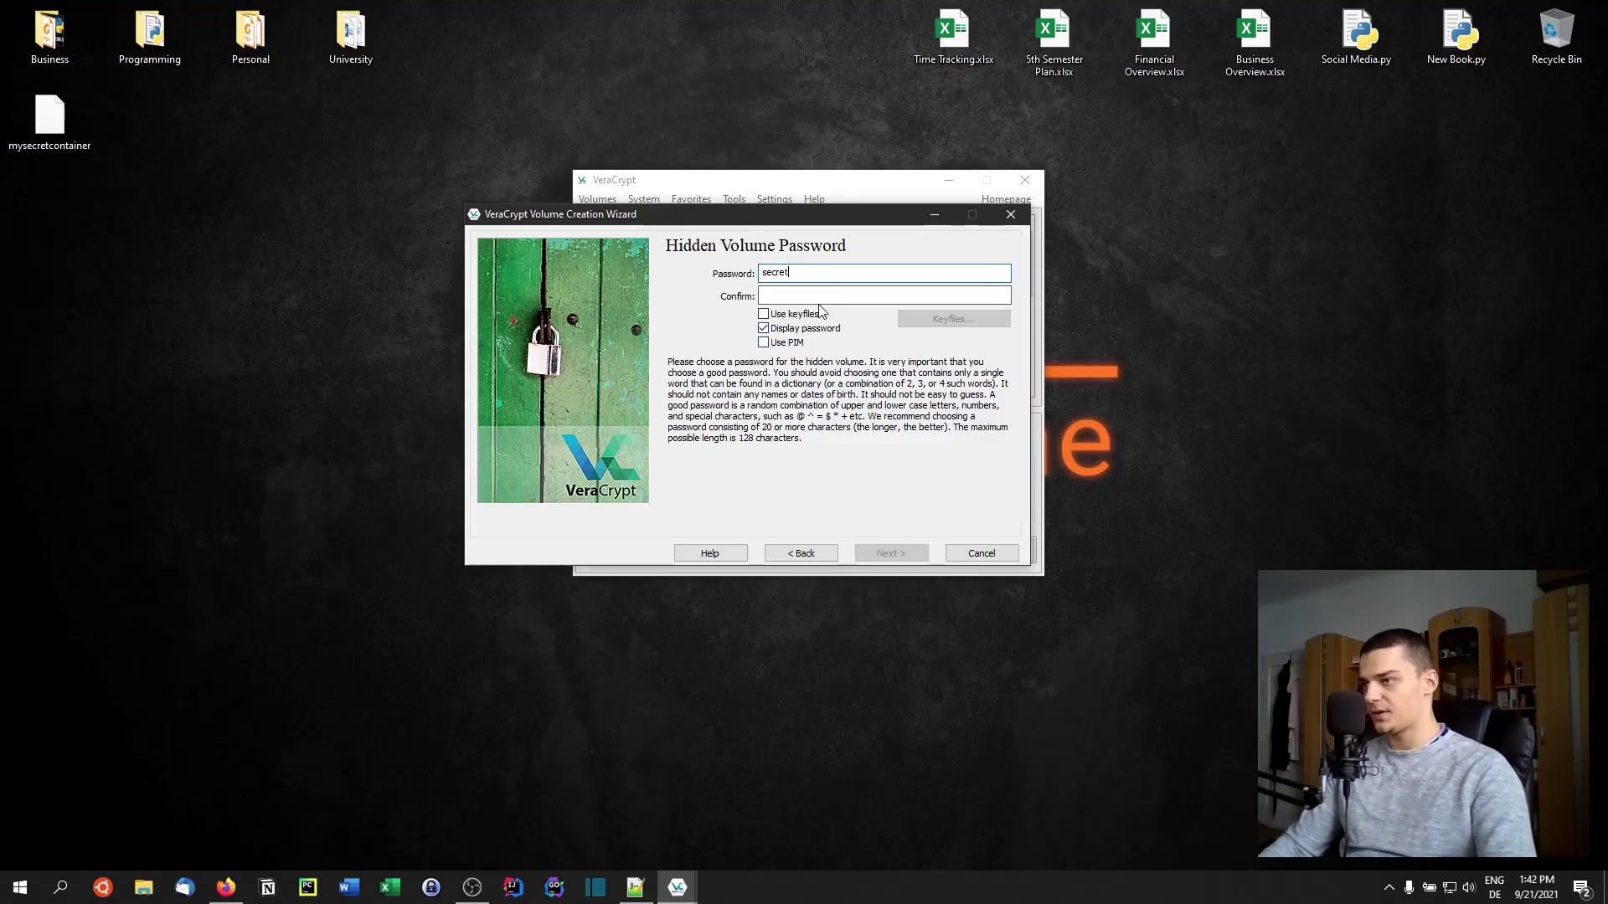
click(828, 291)
text(secrt)
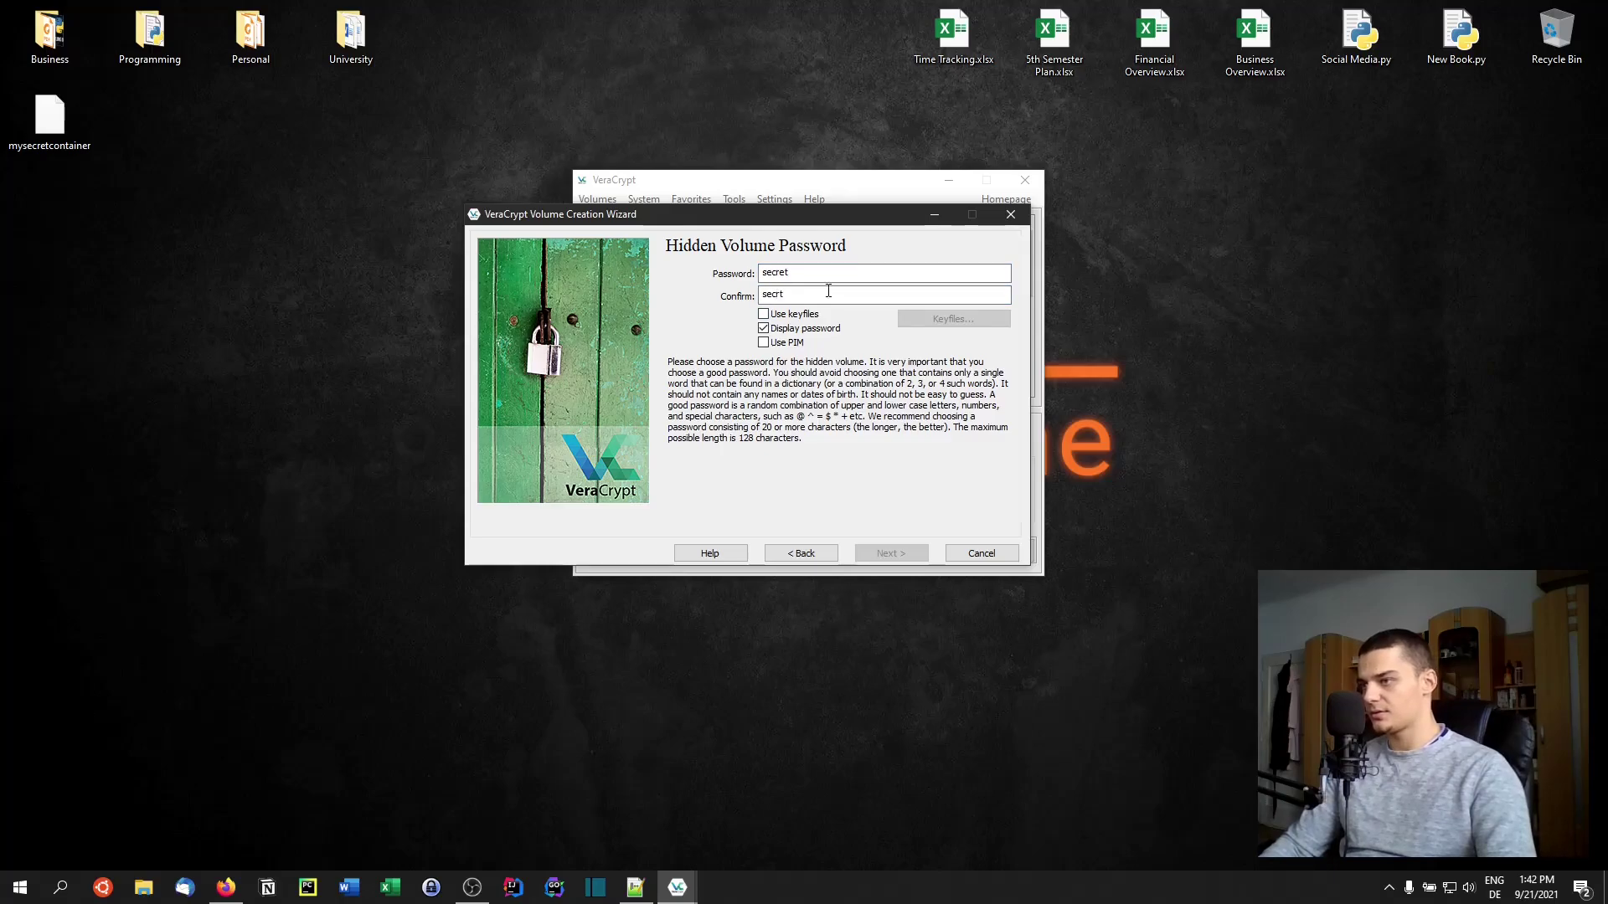
key(BackSpace)
text(et)
Accept the short-password warning, format the hidden volume, and dismiss the created message.
click(916, 552)
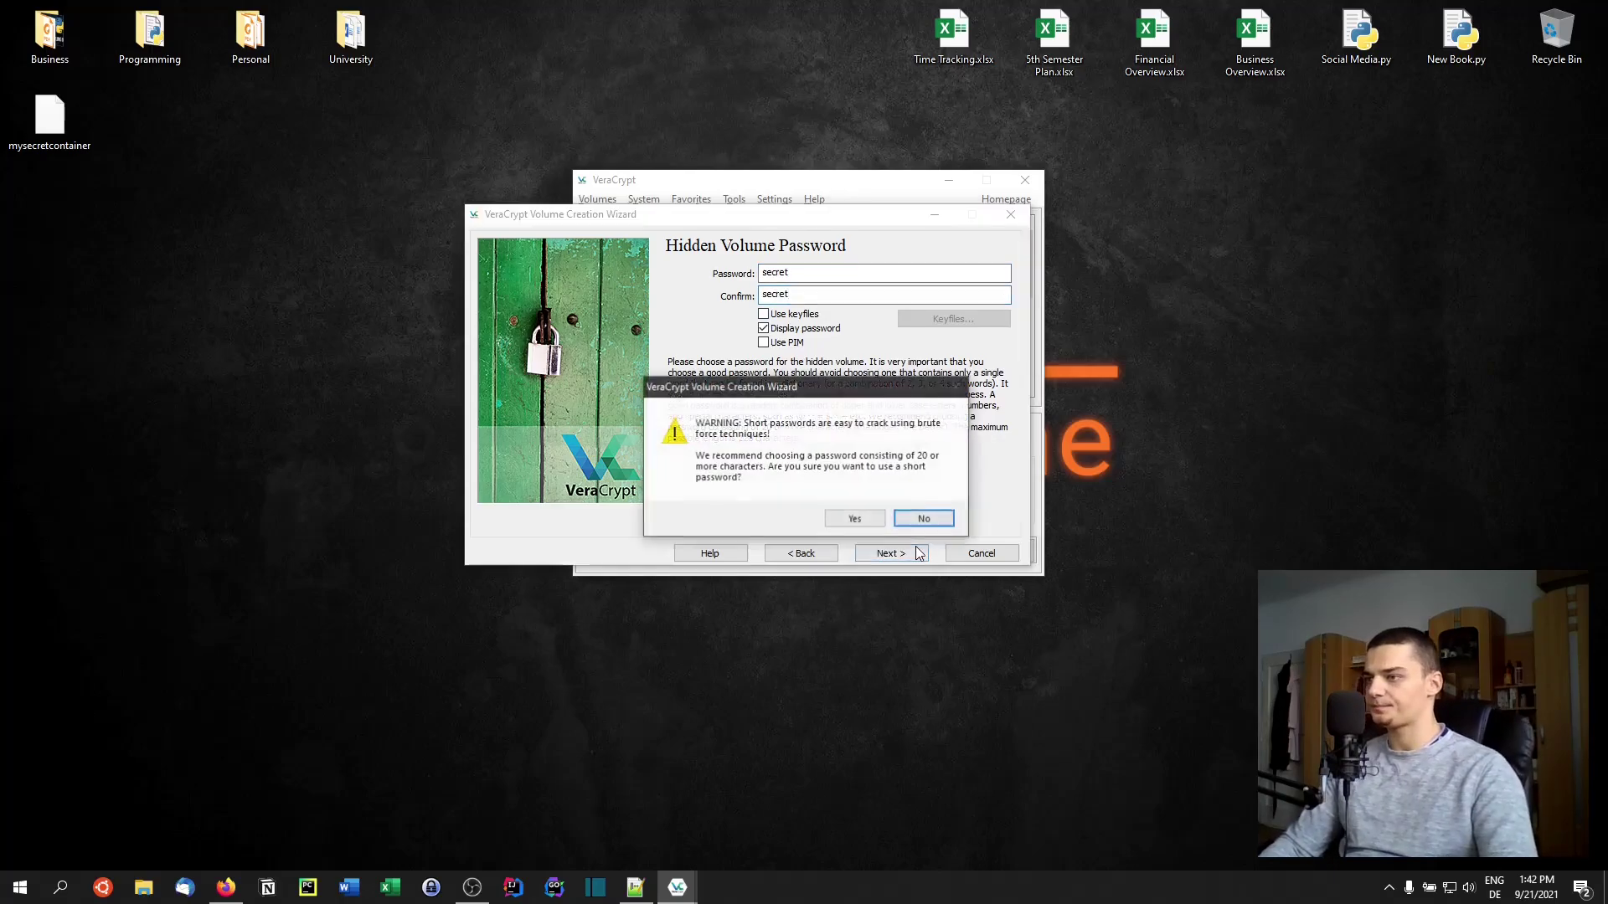
click(855, 518)
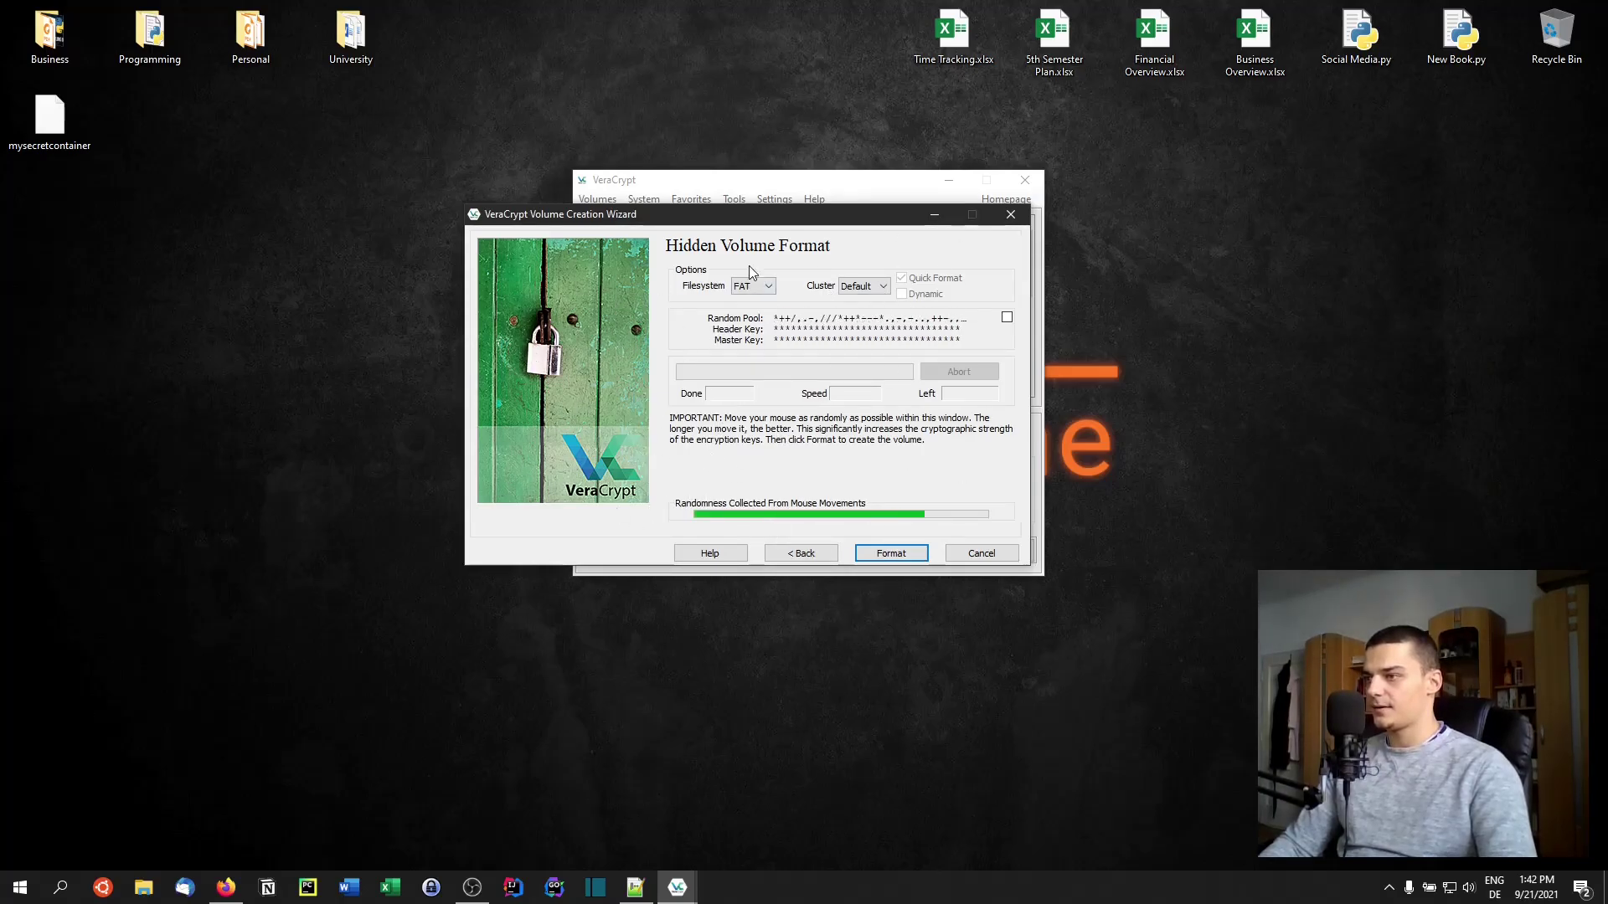
click(901, 556)
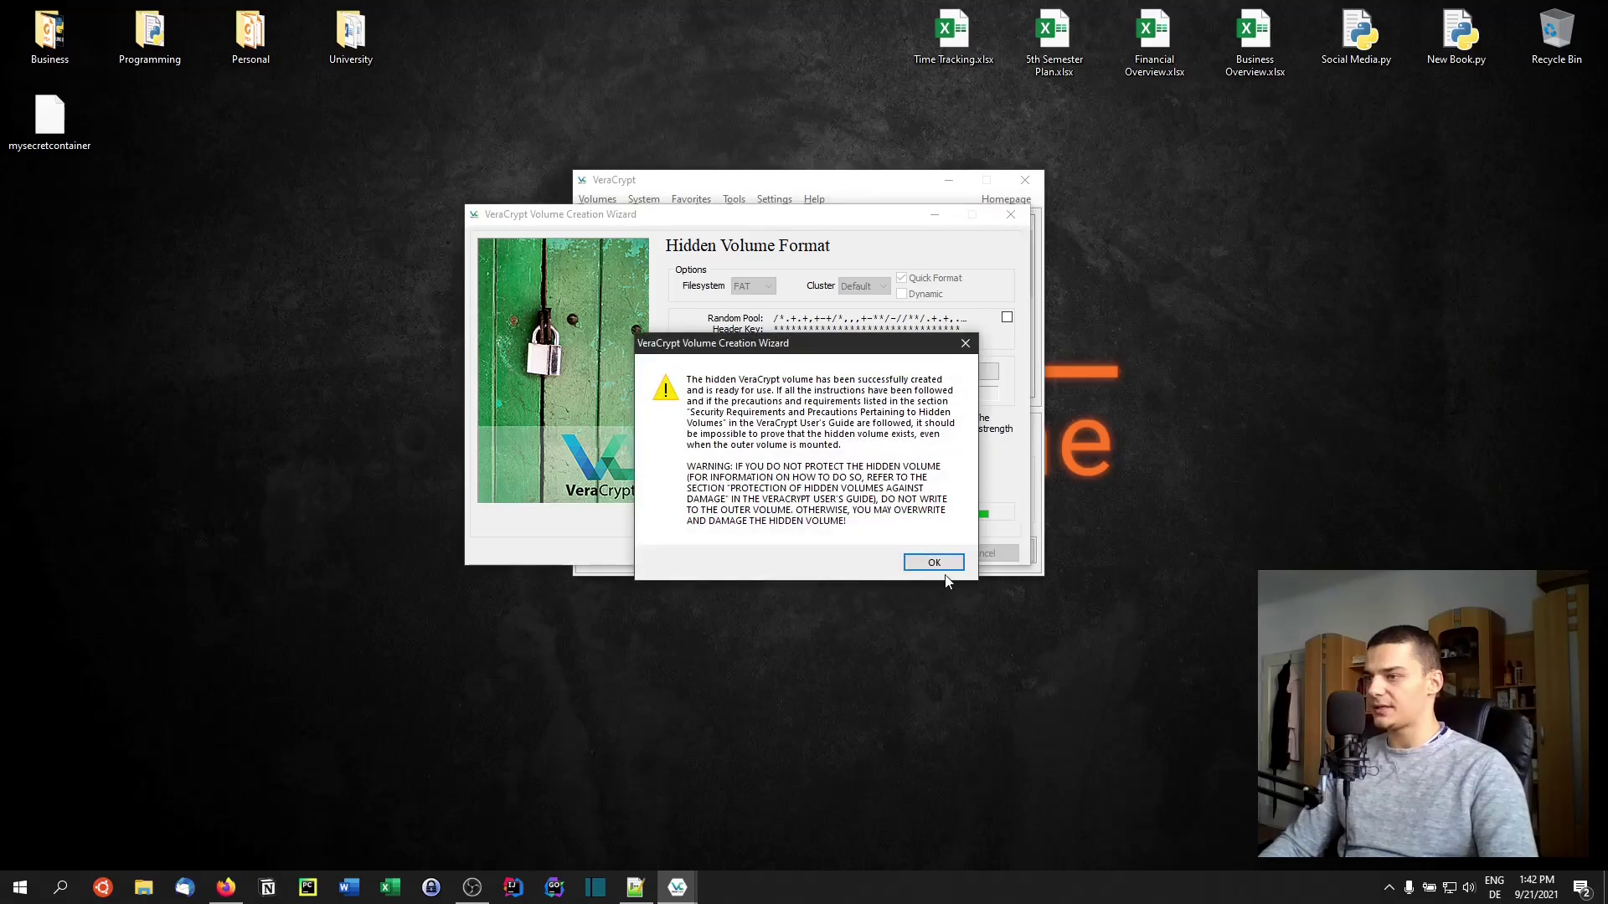
click(936, 565)
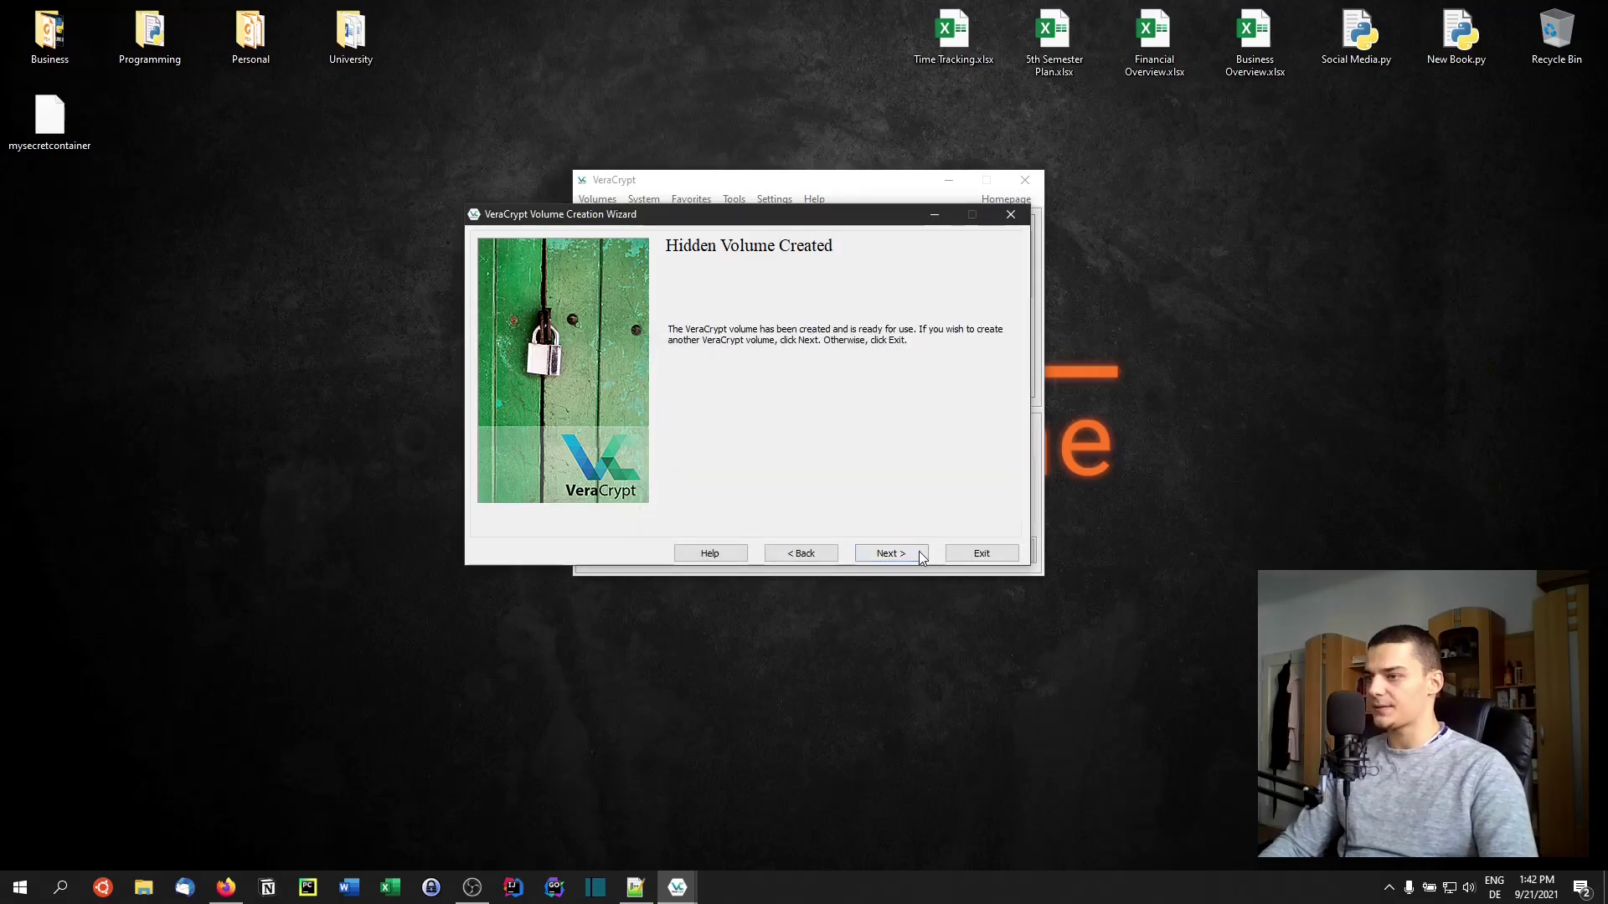
Close the Volume Creation Wizard and reposition the mysecretcontainer file on the desktop.
click(907, 559)
click(982, 553)
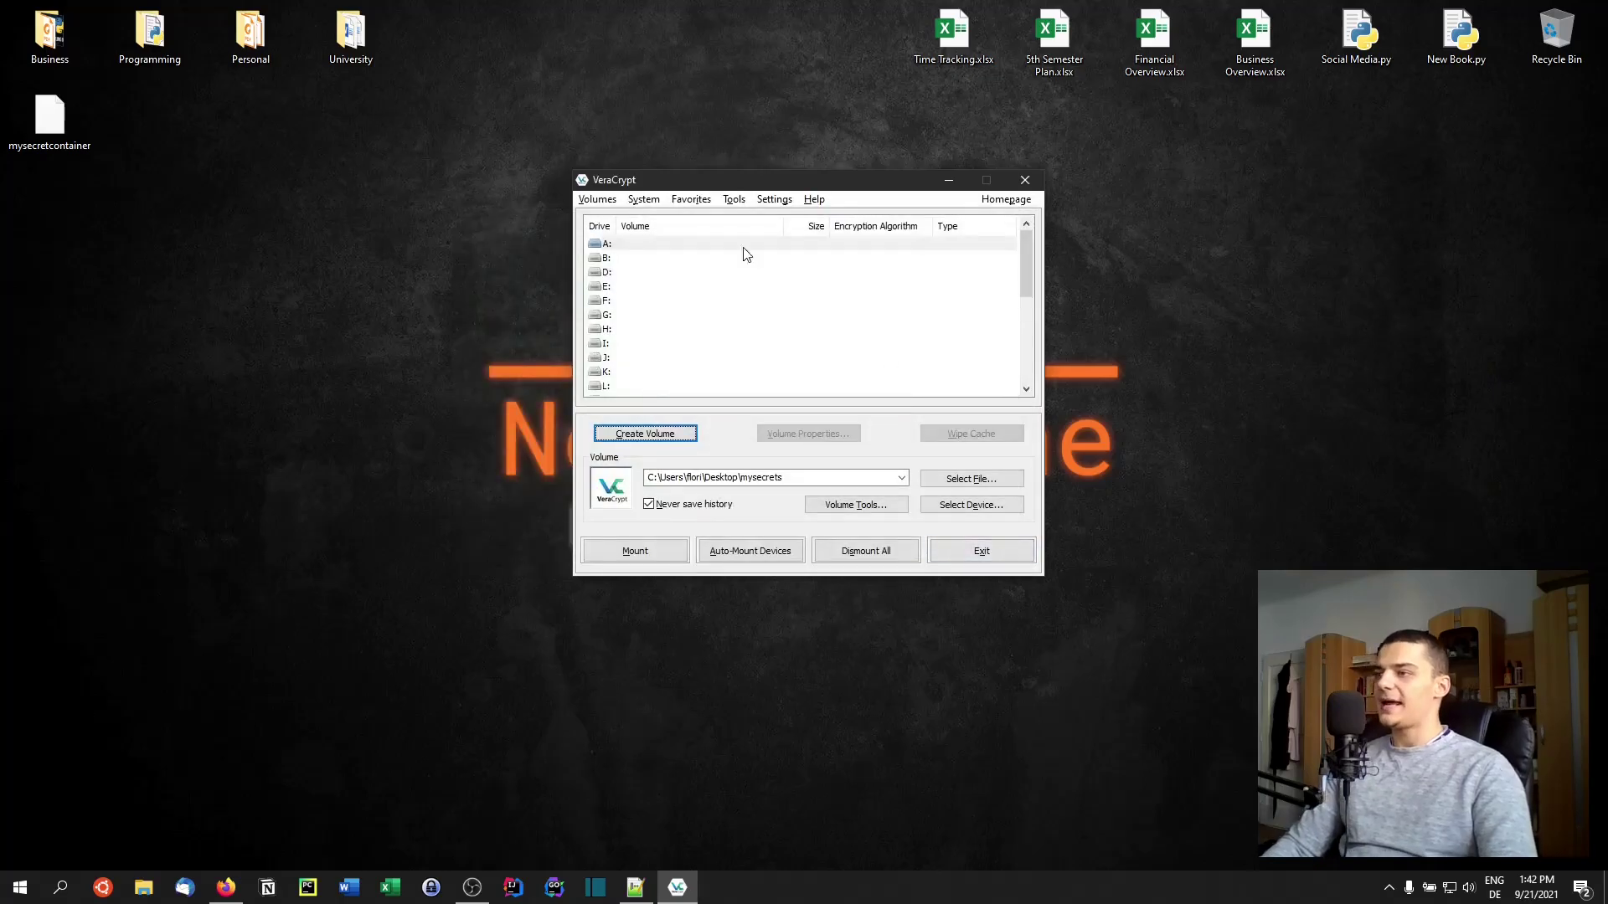
click(48, 103)
drag(48, 104, 374, 336)
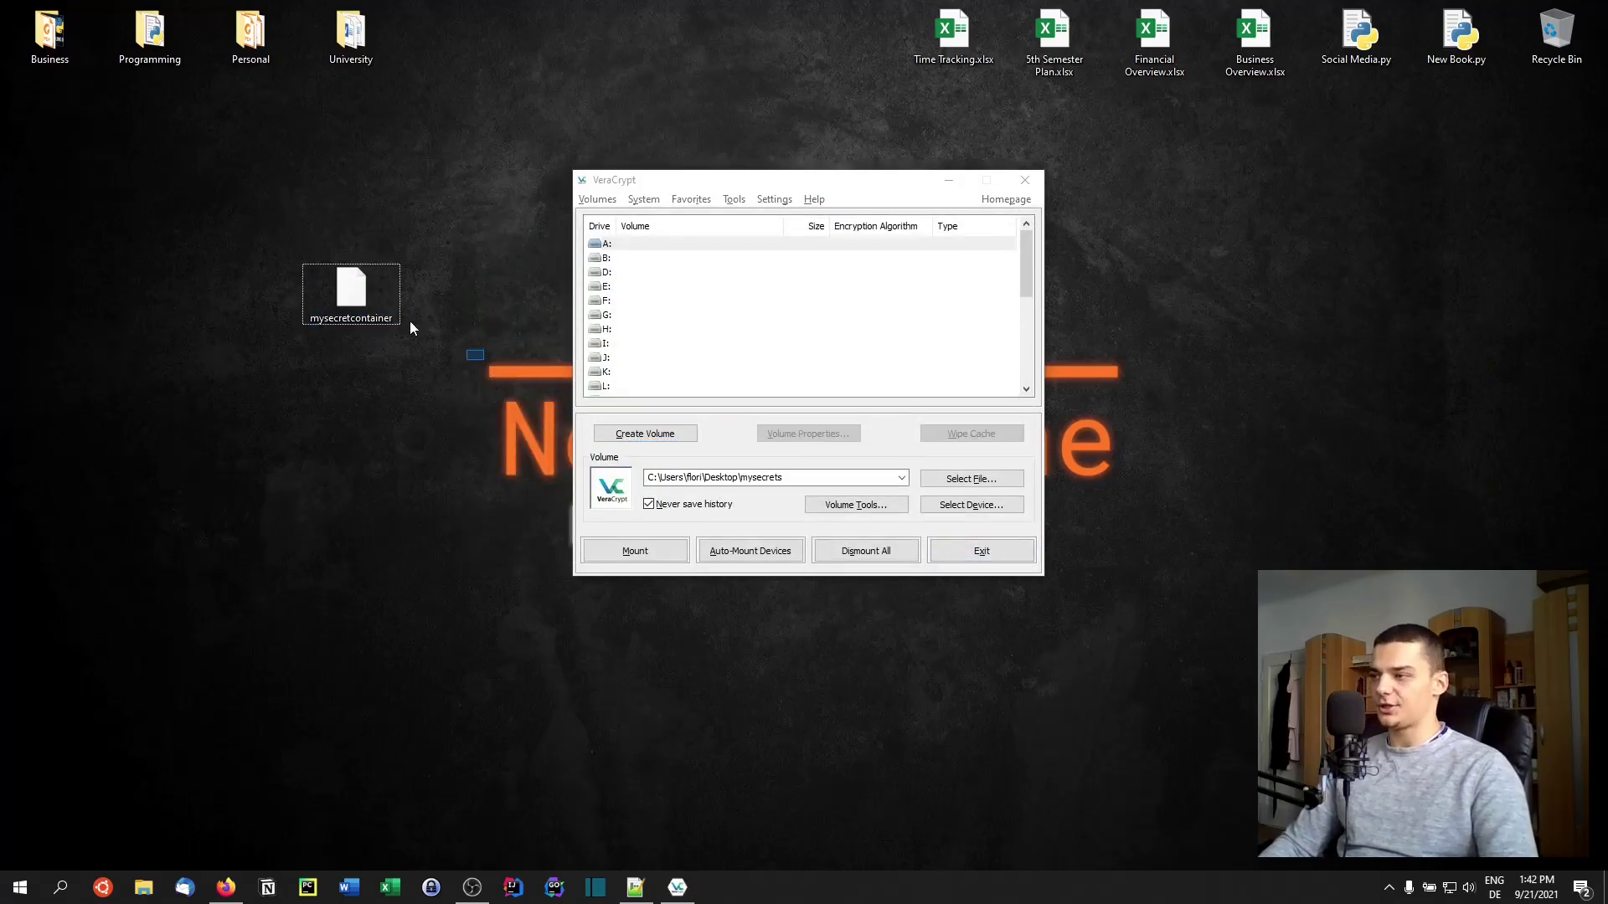
drag(484, 360, 203, 193)
drag(203, 193, 451, 384)
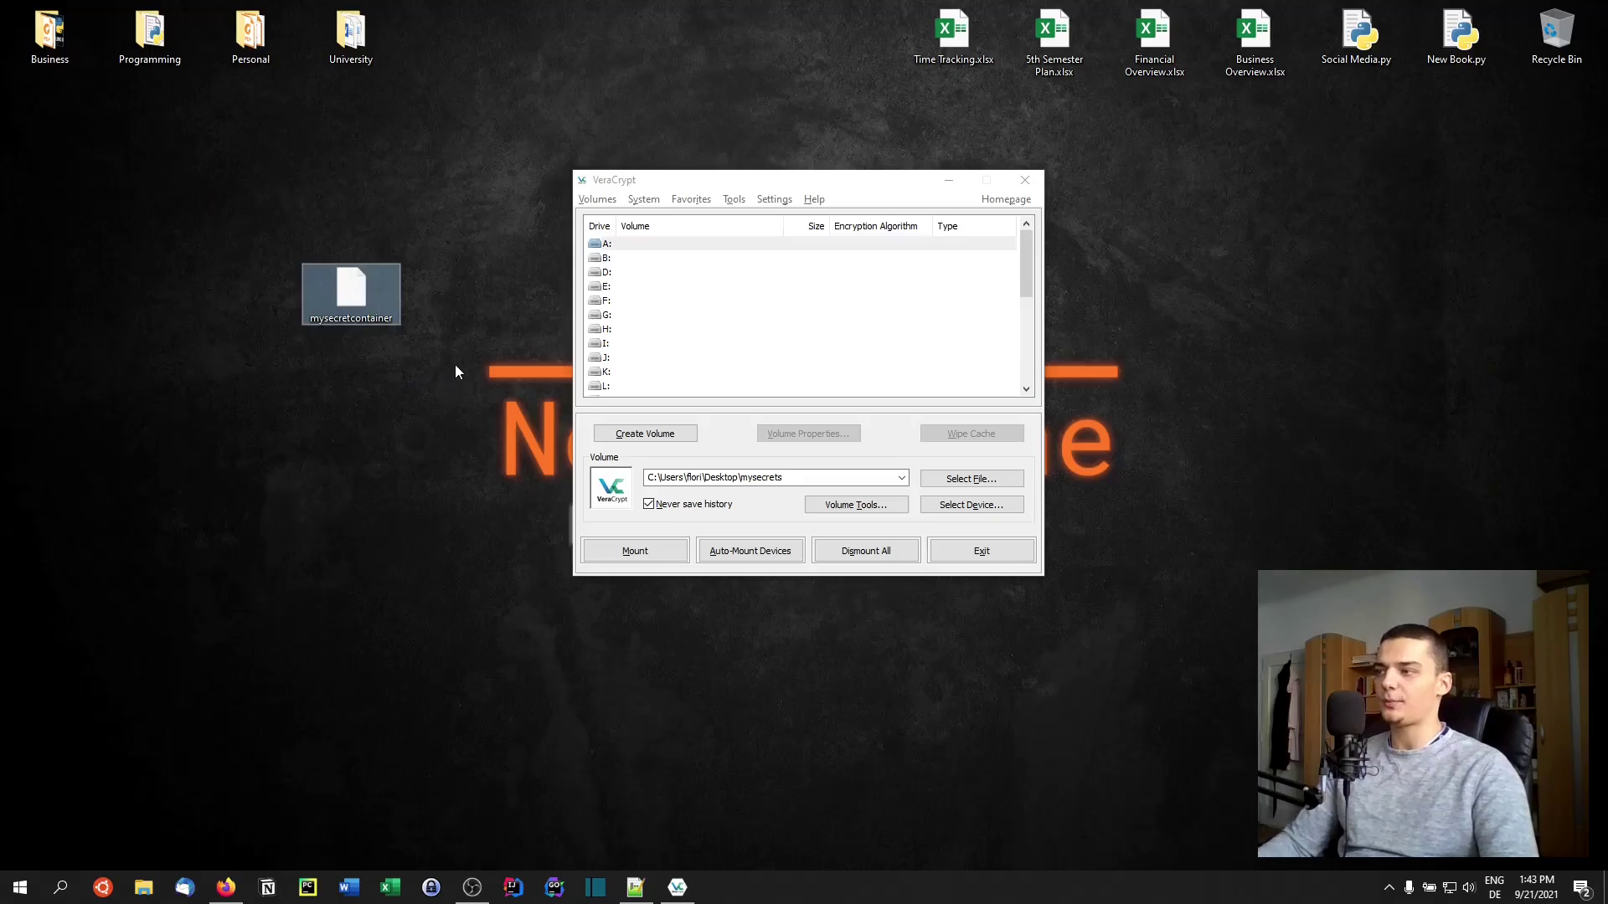
click(460, 358)
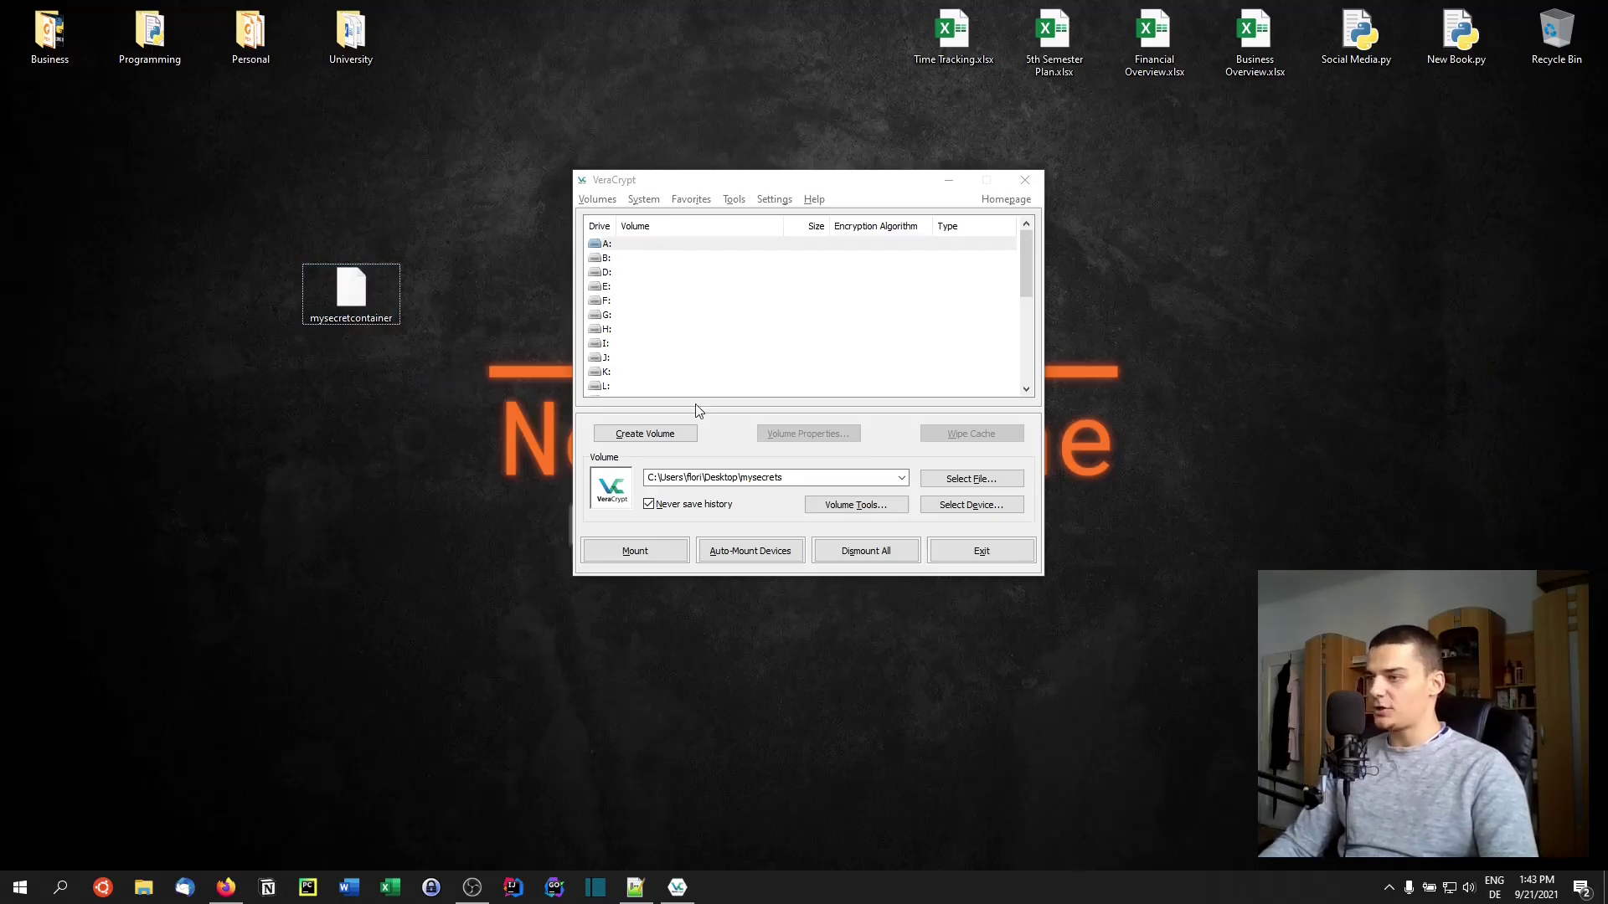
Mount Desktop's mysecretcontainer as drive A: using the outer volume password.
click(1009, 479)
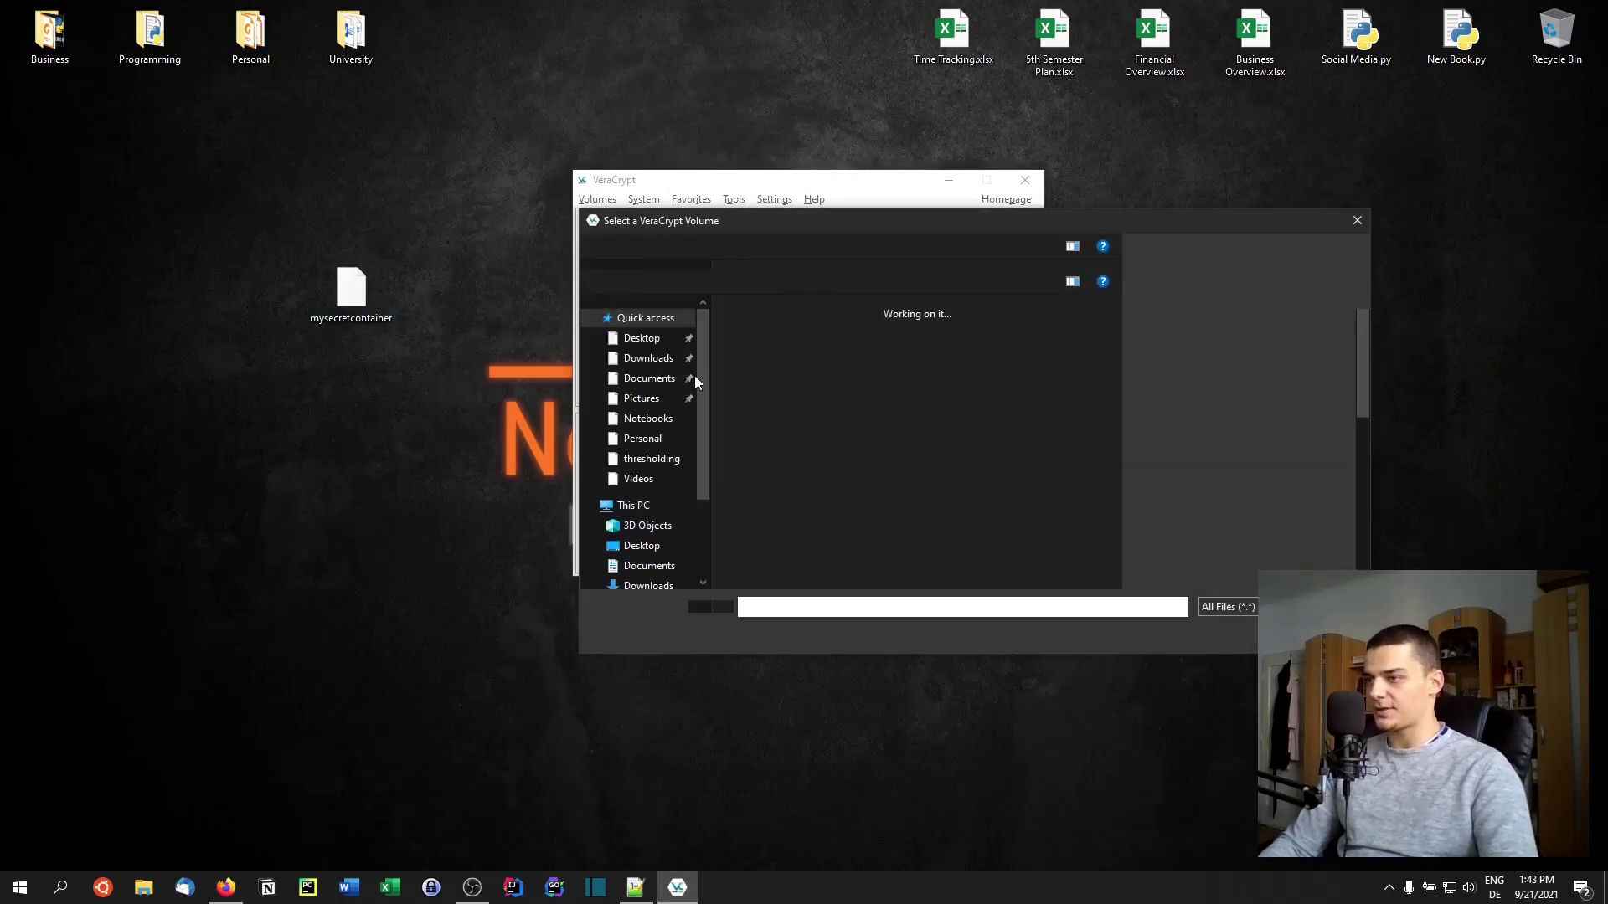
click(642, 339)
double_click(783, 465)
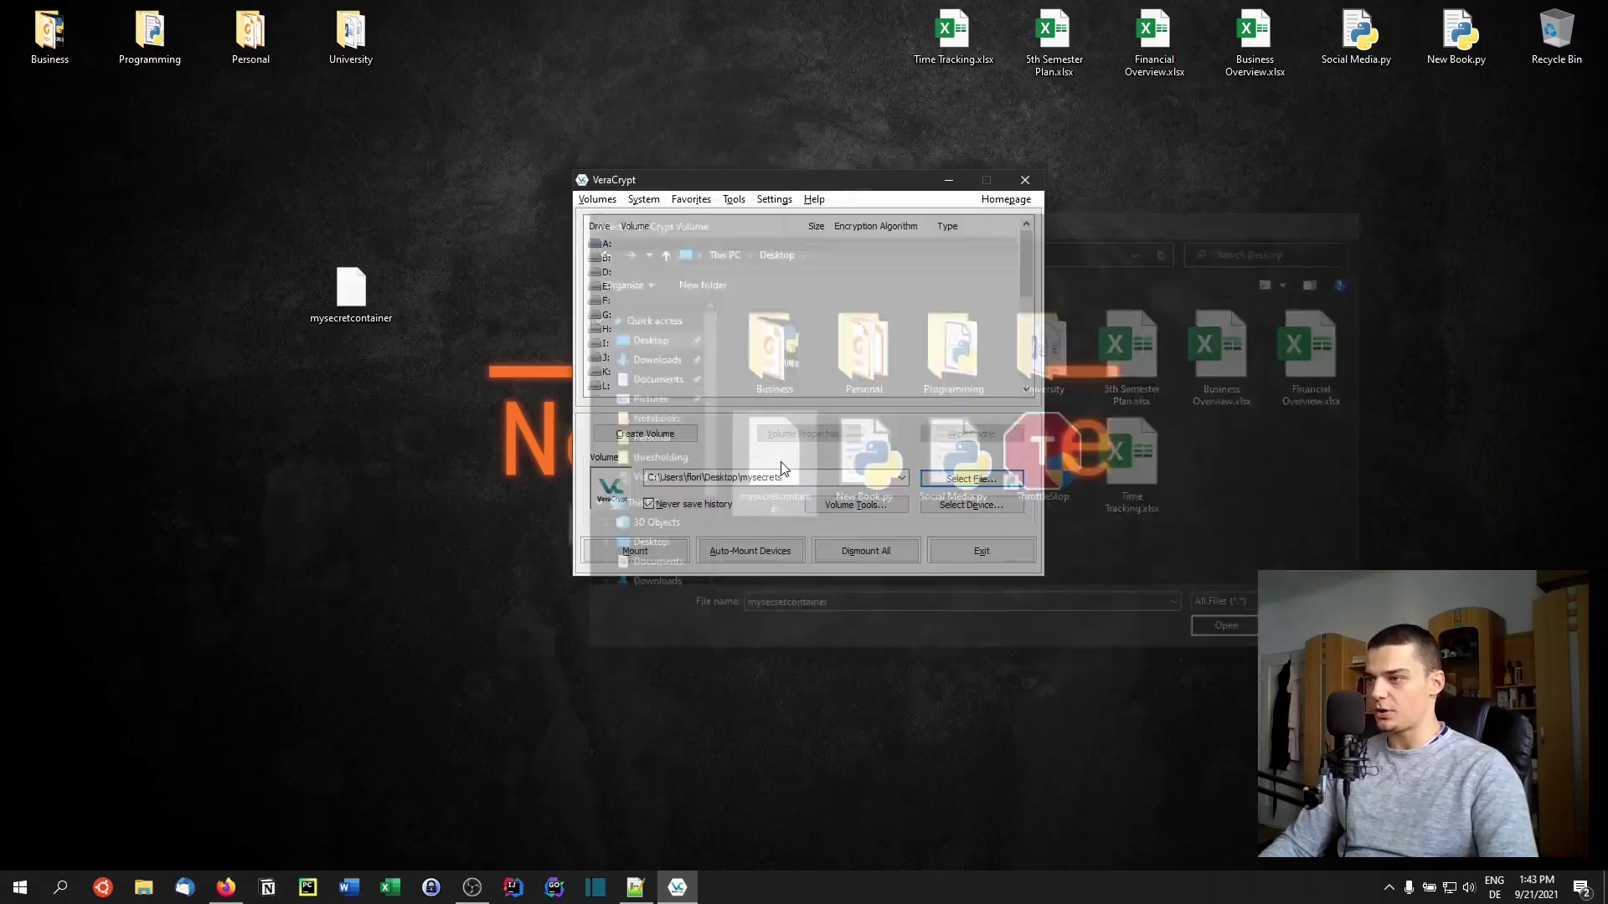
click(667, 552)
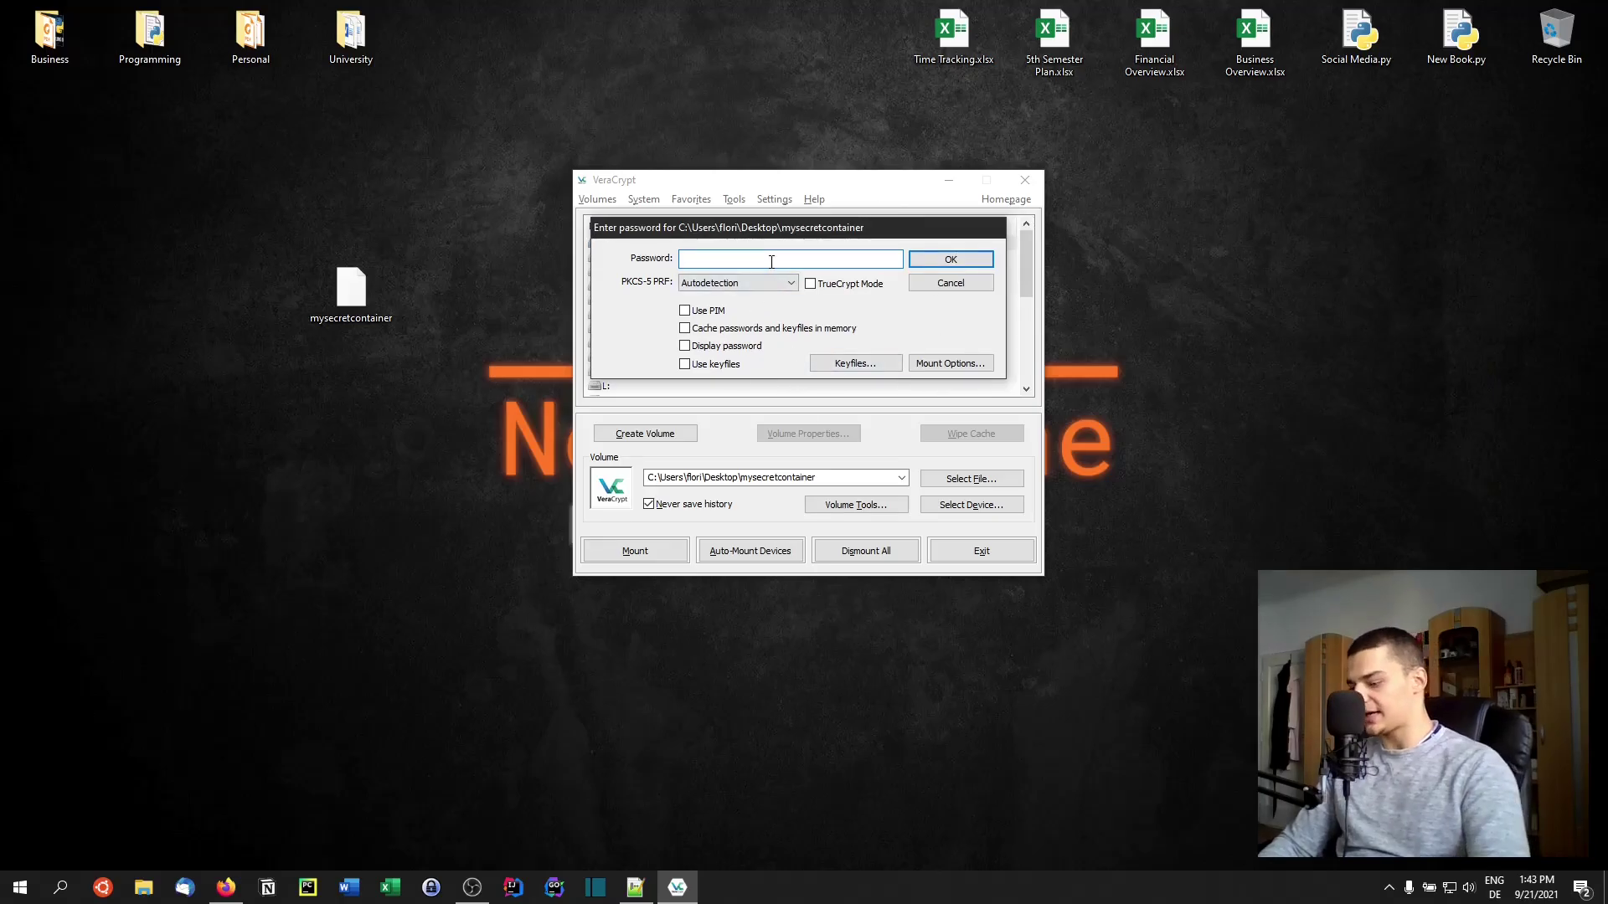
click(952, 260)
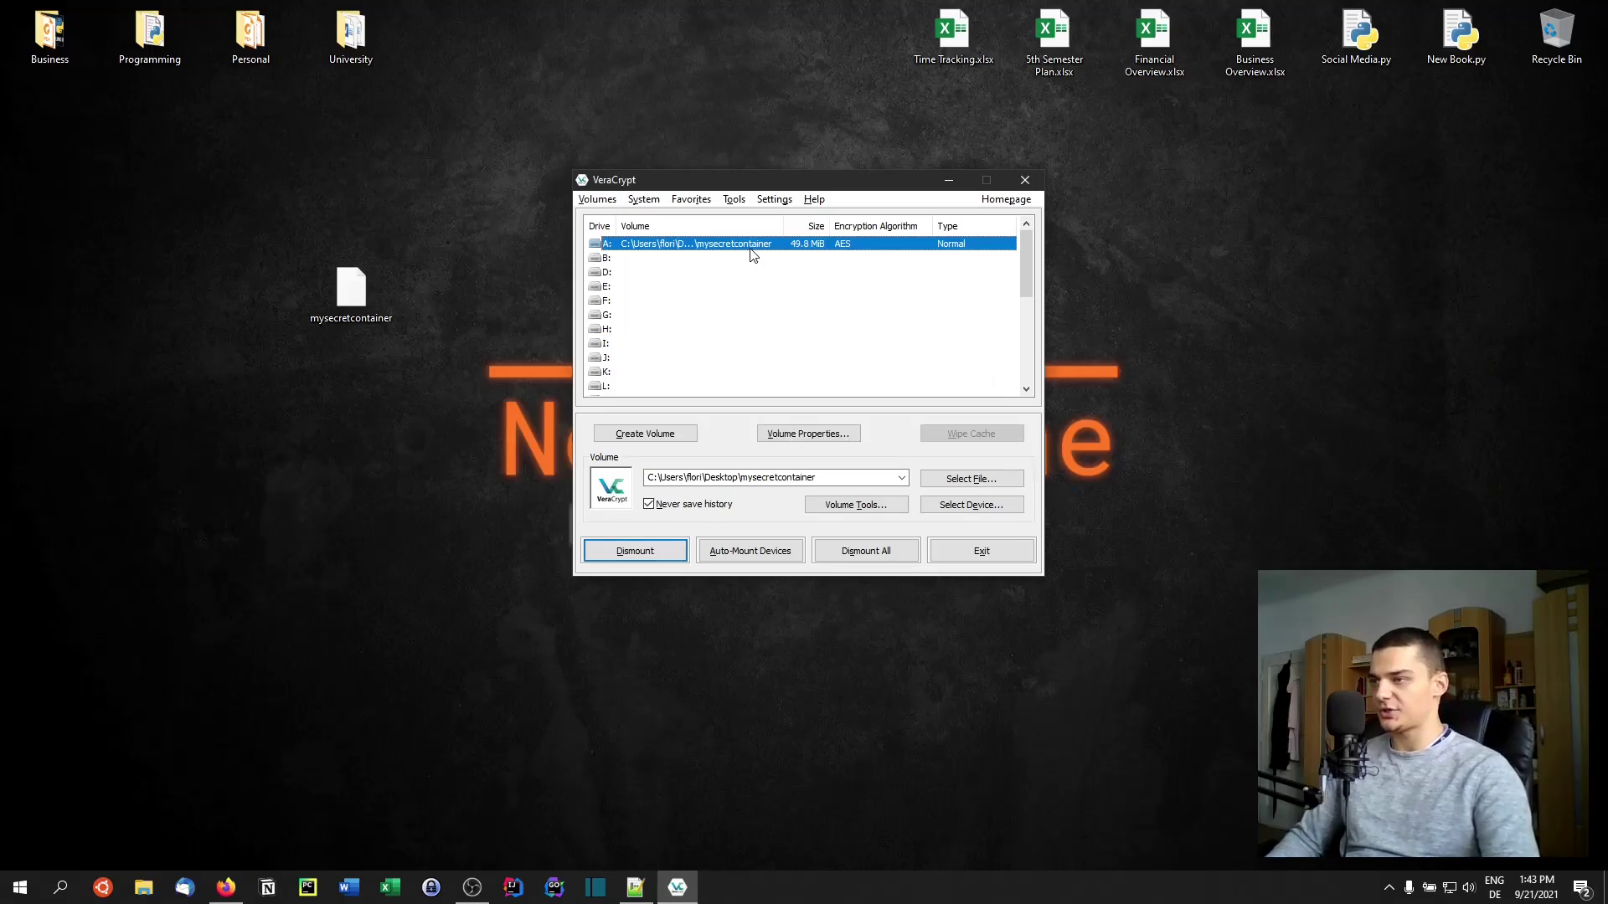
Open drive A: to confirm it is empty, then close its window.
double_click(751, 245)
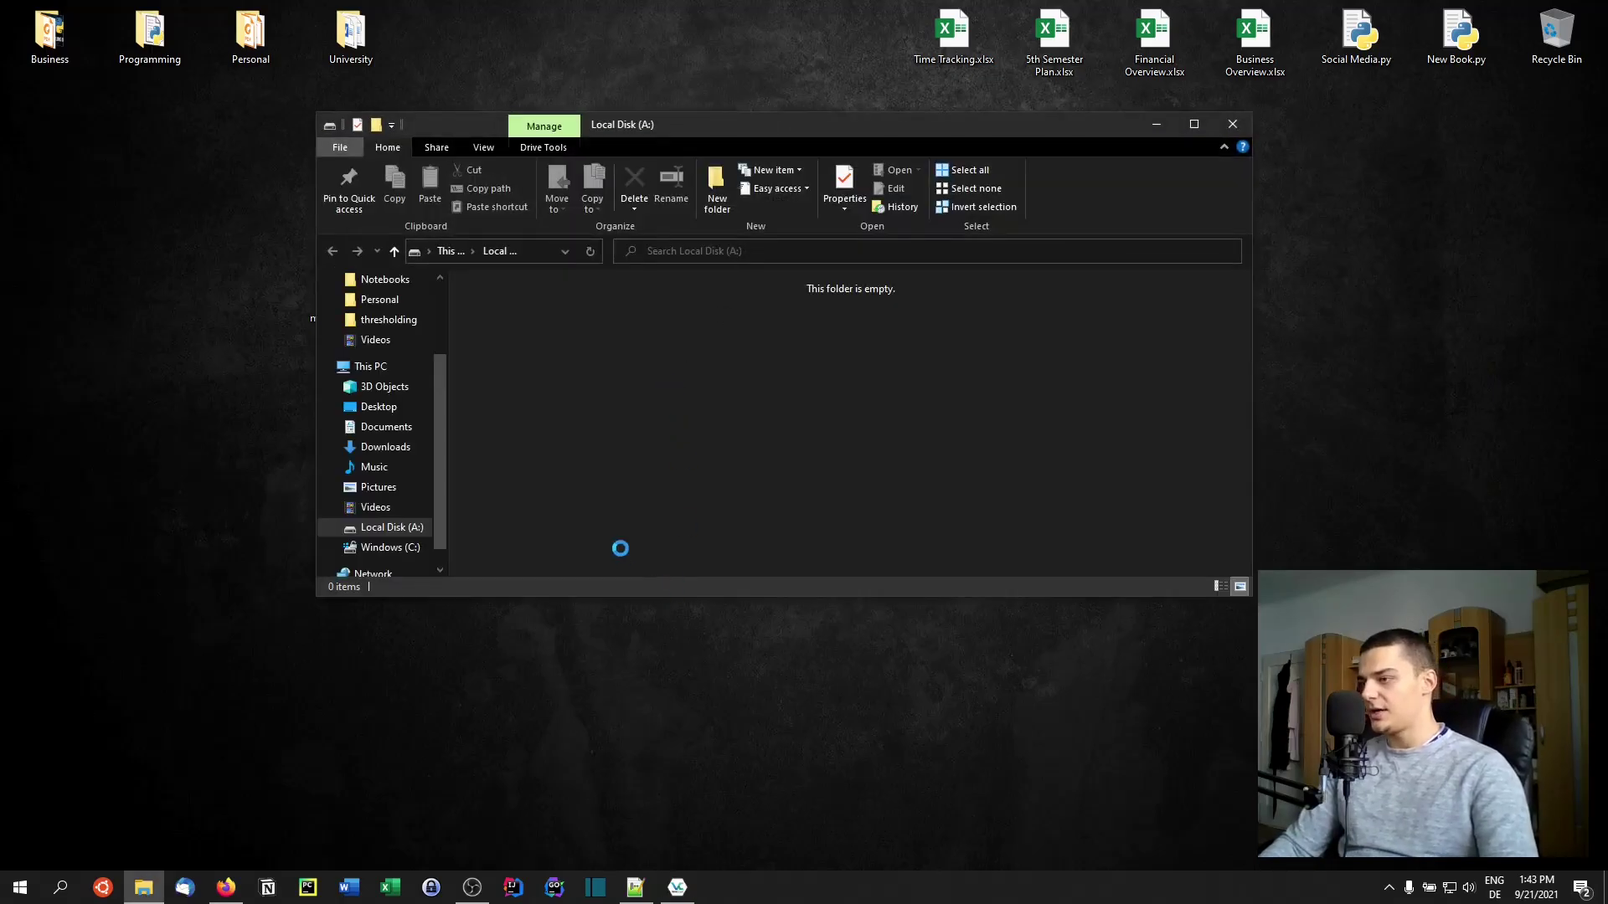
right_click(662, 362)
click(659, 486)
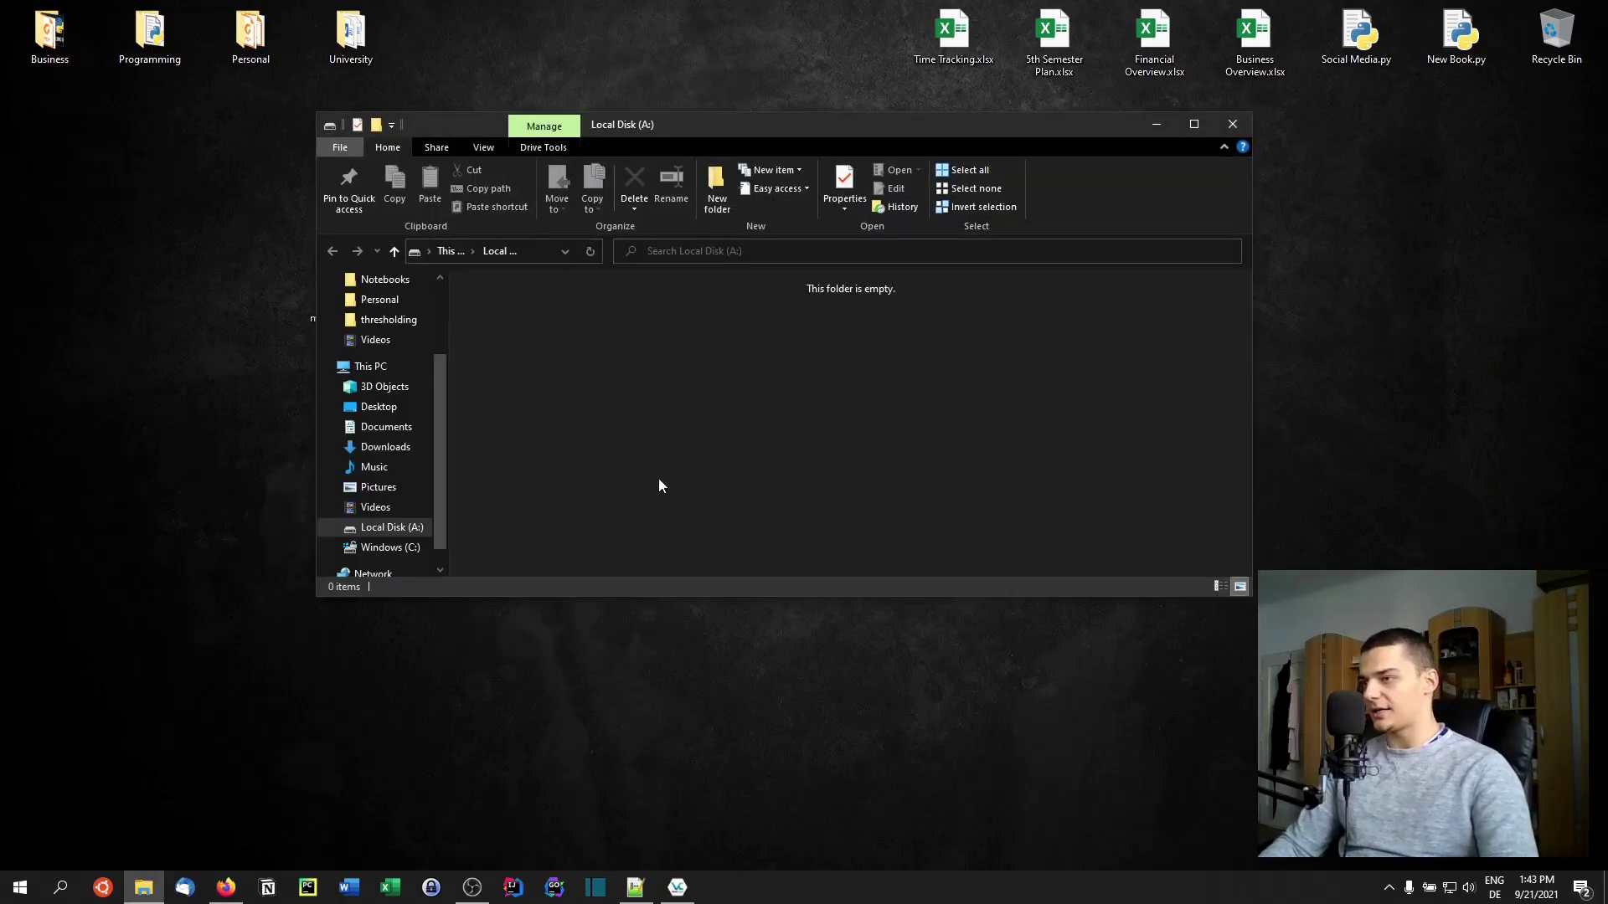
click(1232, 124)
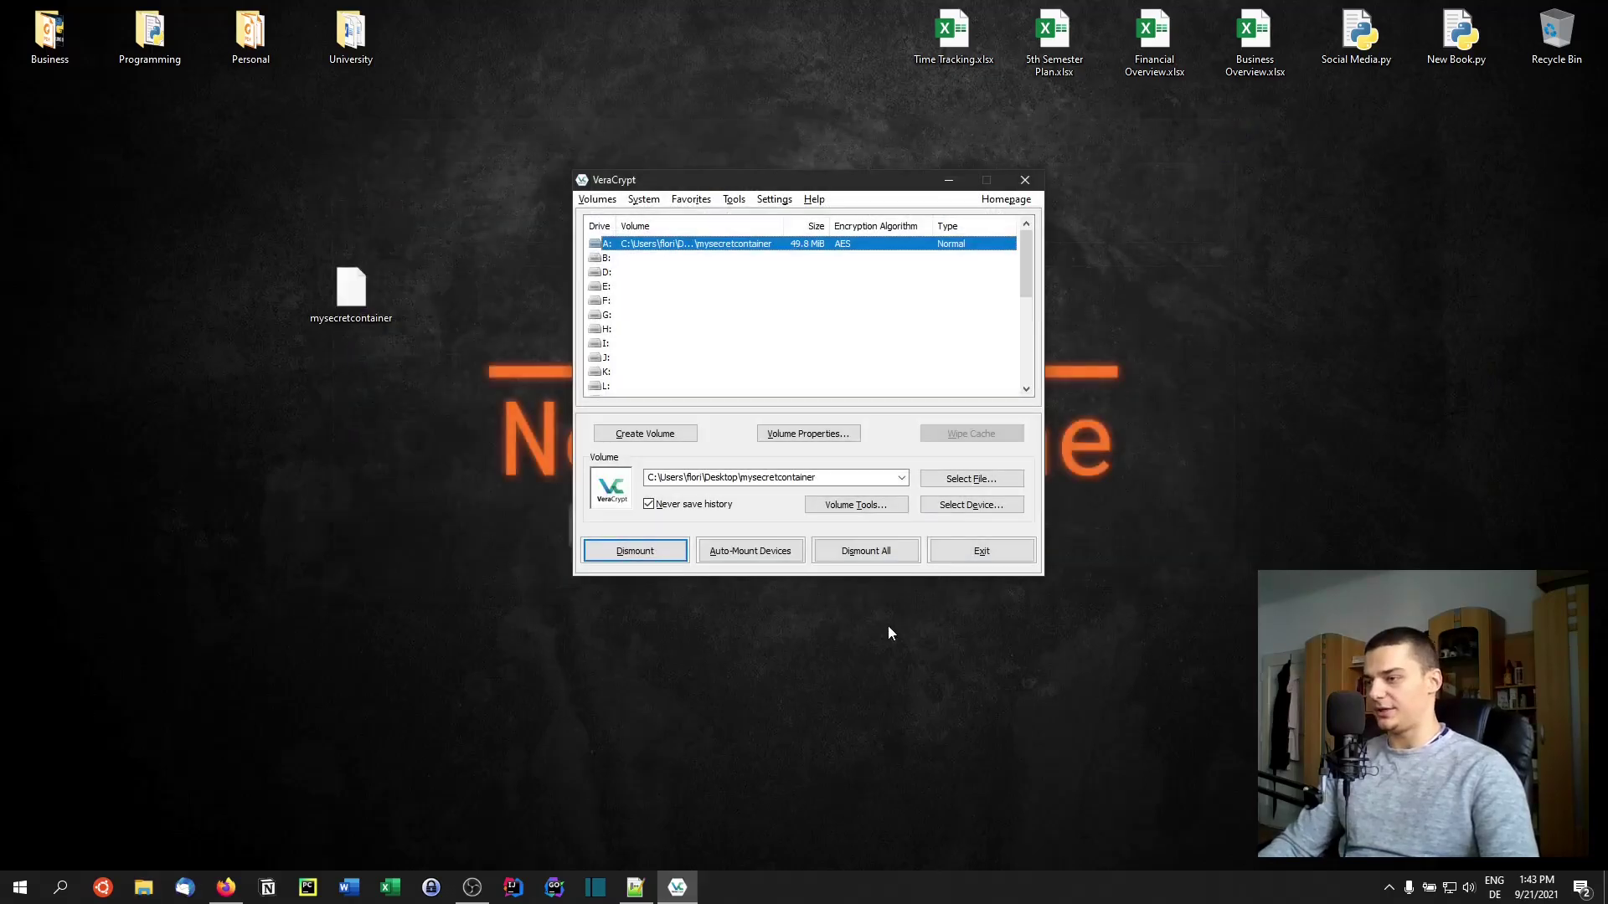
Dismount all volumes and remount mysecretcontainer with the hidden volume password.
click(881, 552)
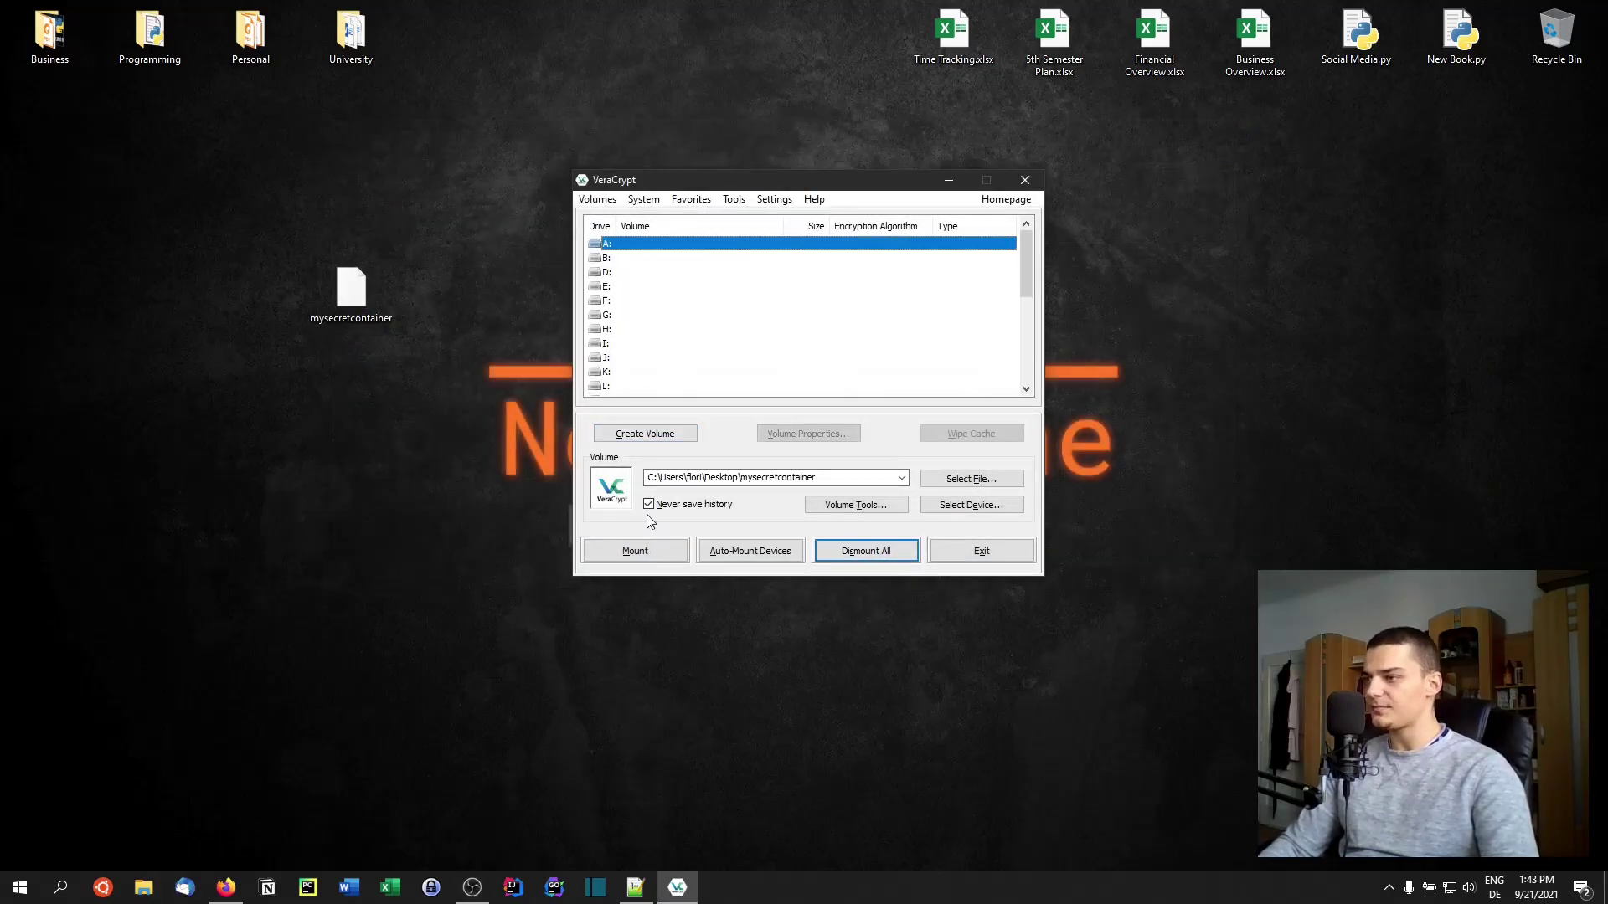
click(668, 555)
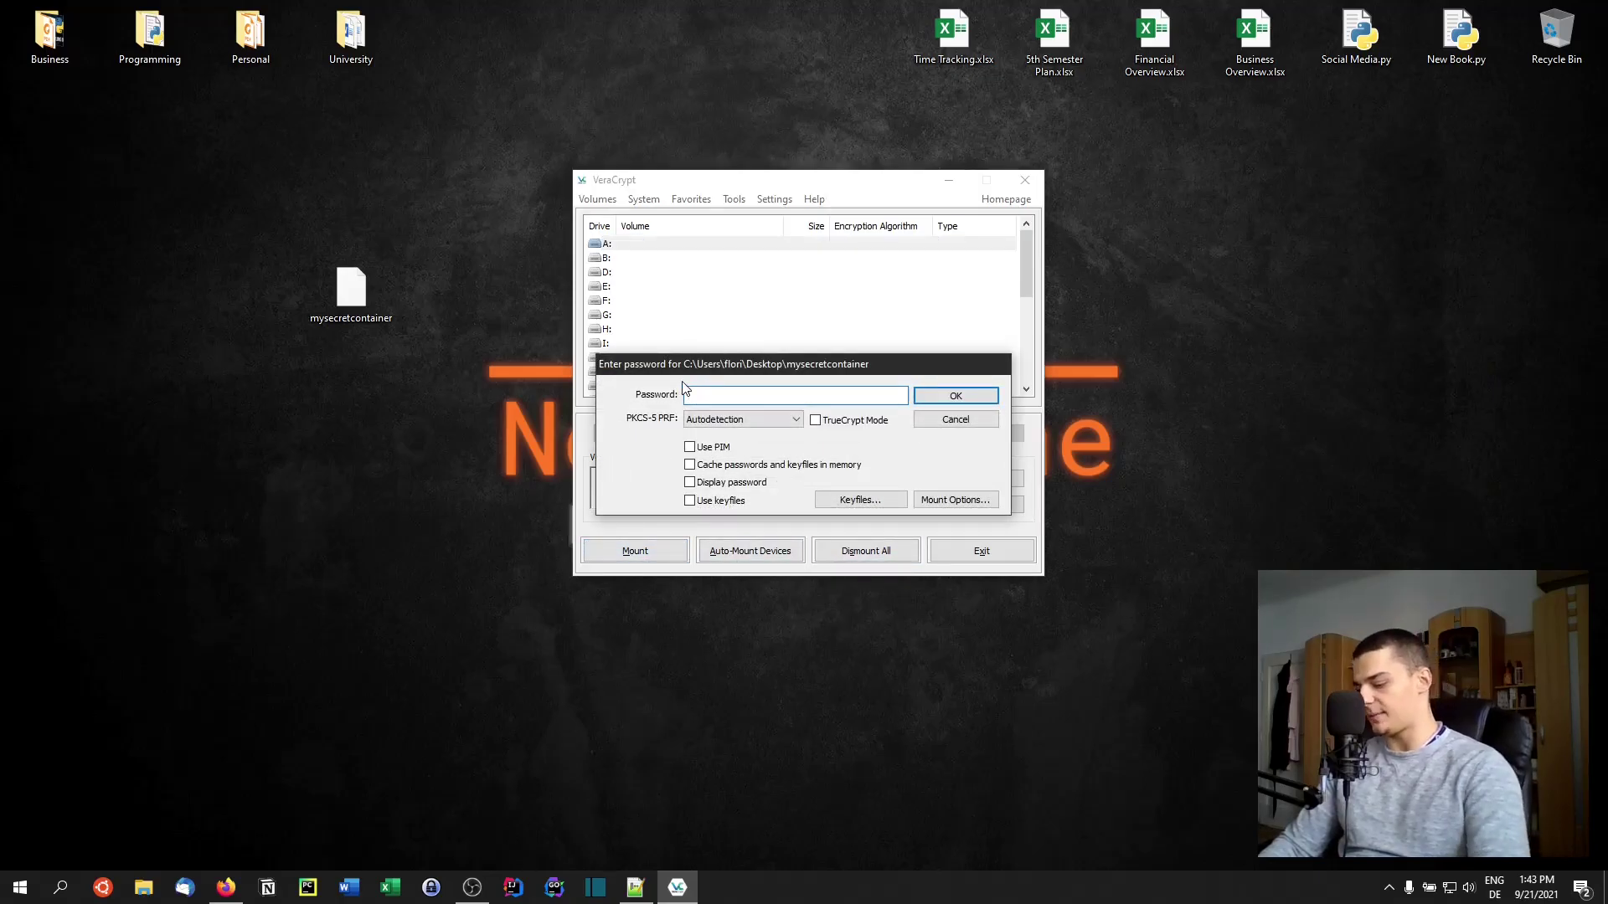
key(Return)
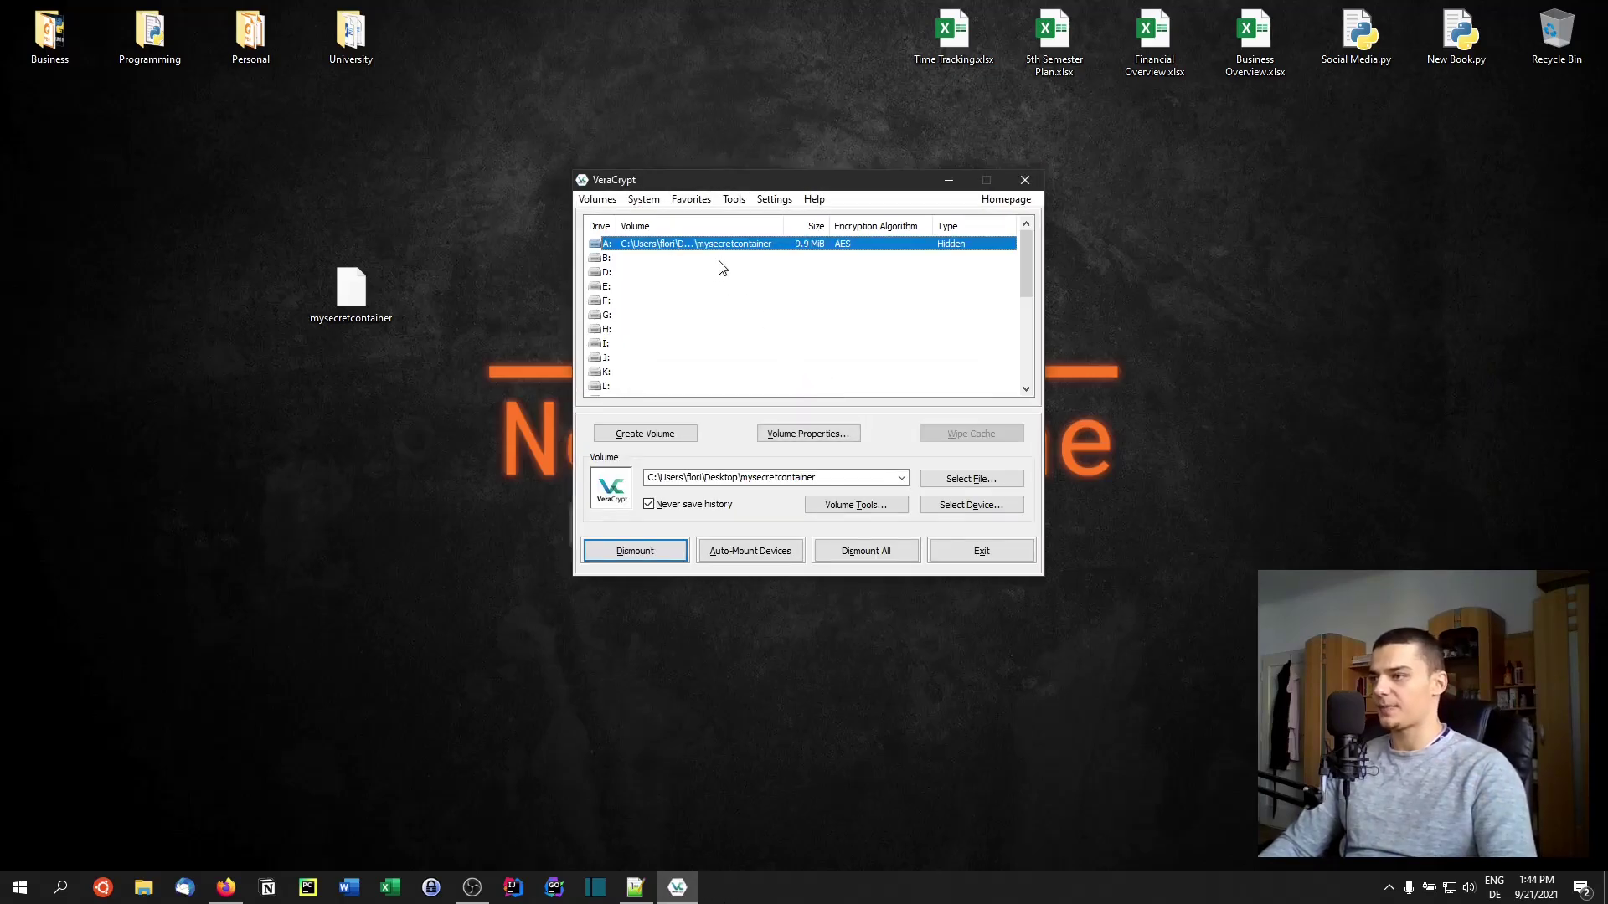
Open hidden drive A: and create a new text file named mysecret.txt.
double_click(725, 244)
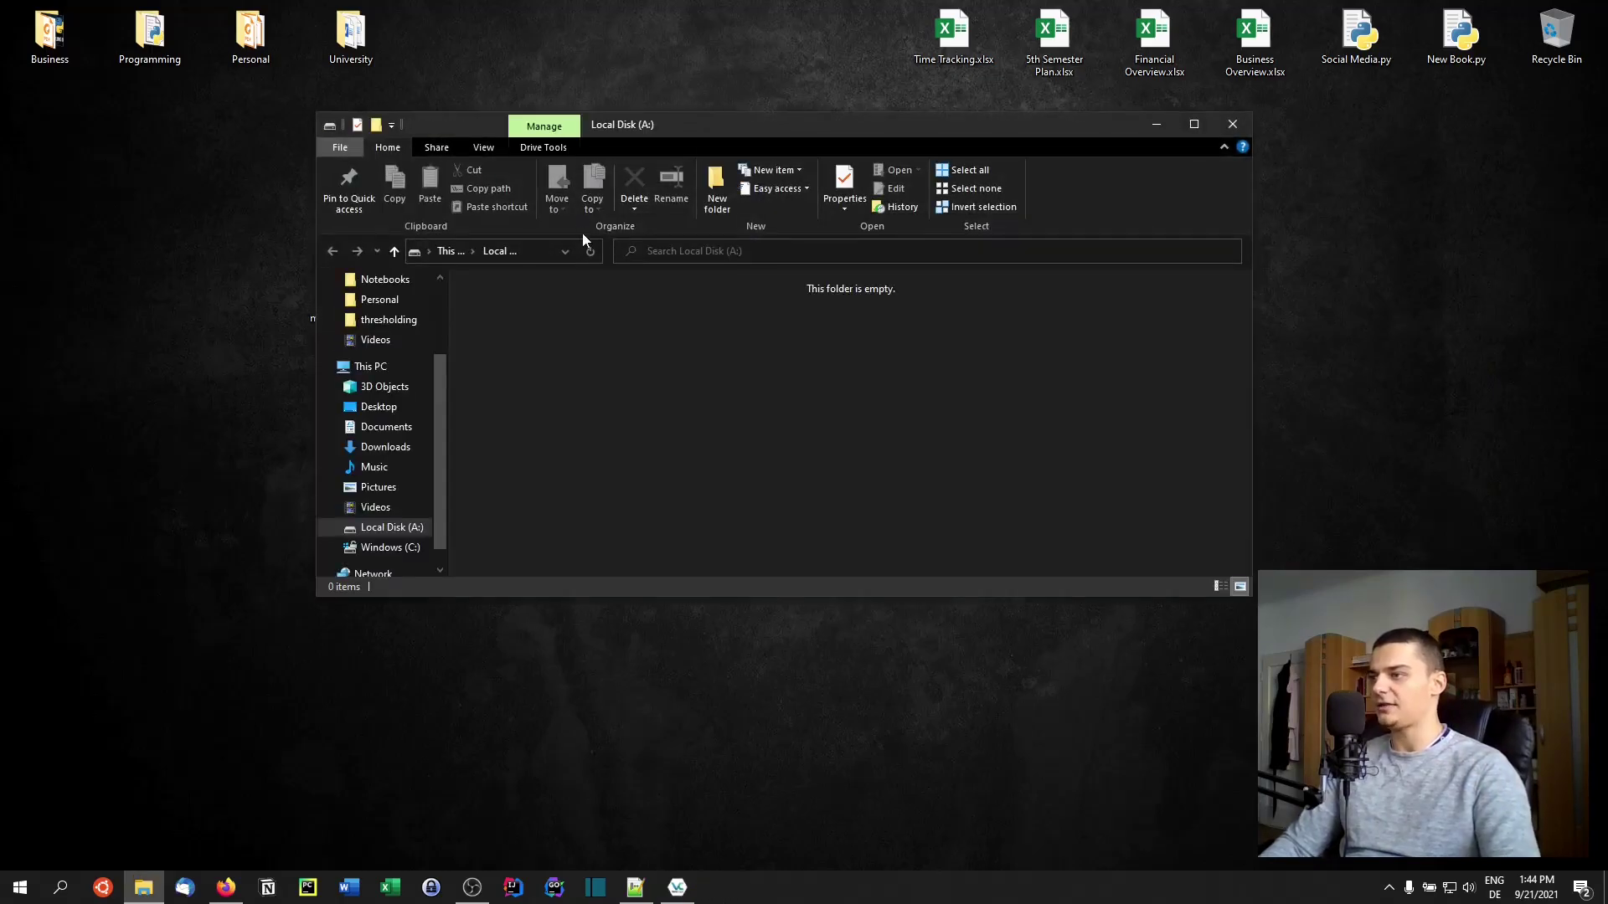
drag(884, 127, 857, 343)
click(806, 253)
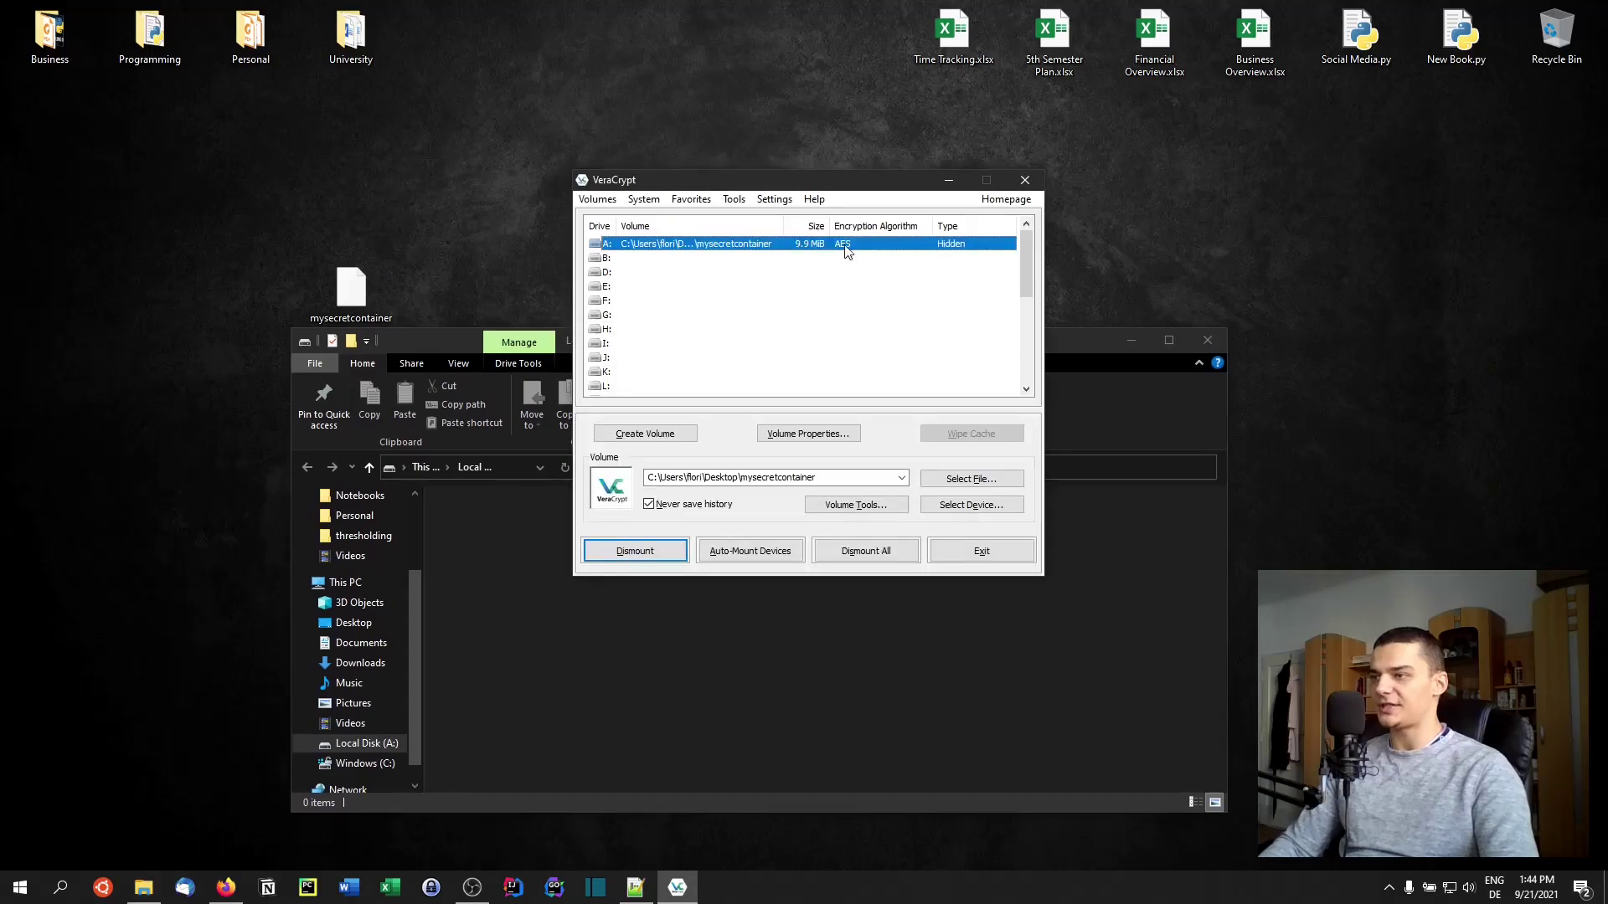
click(1182, 629)
drag(652, 343, 677, 124)
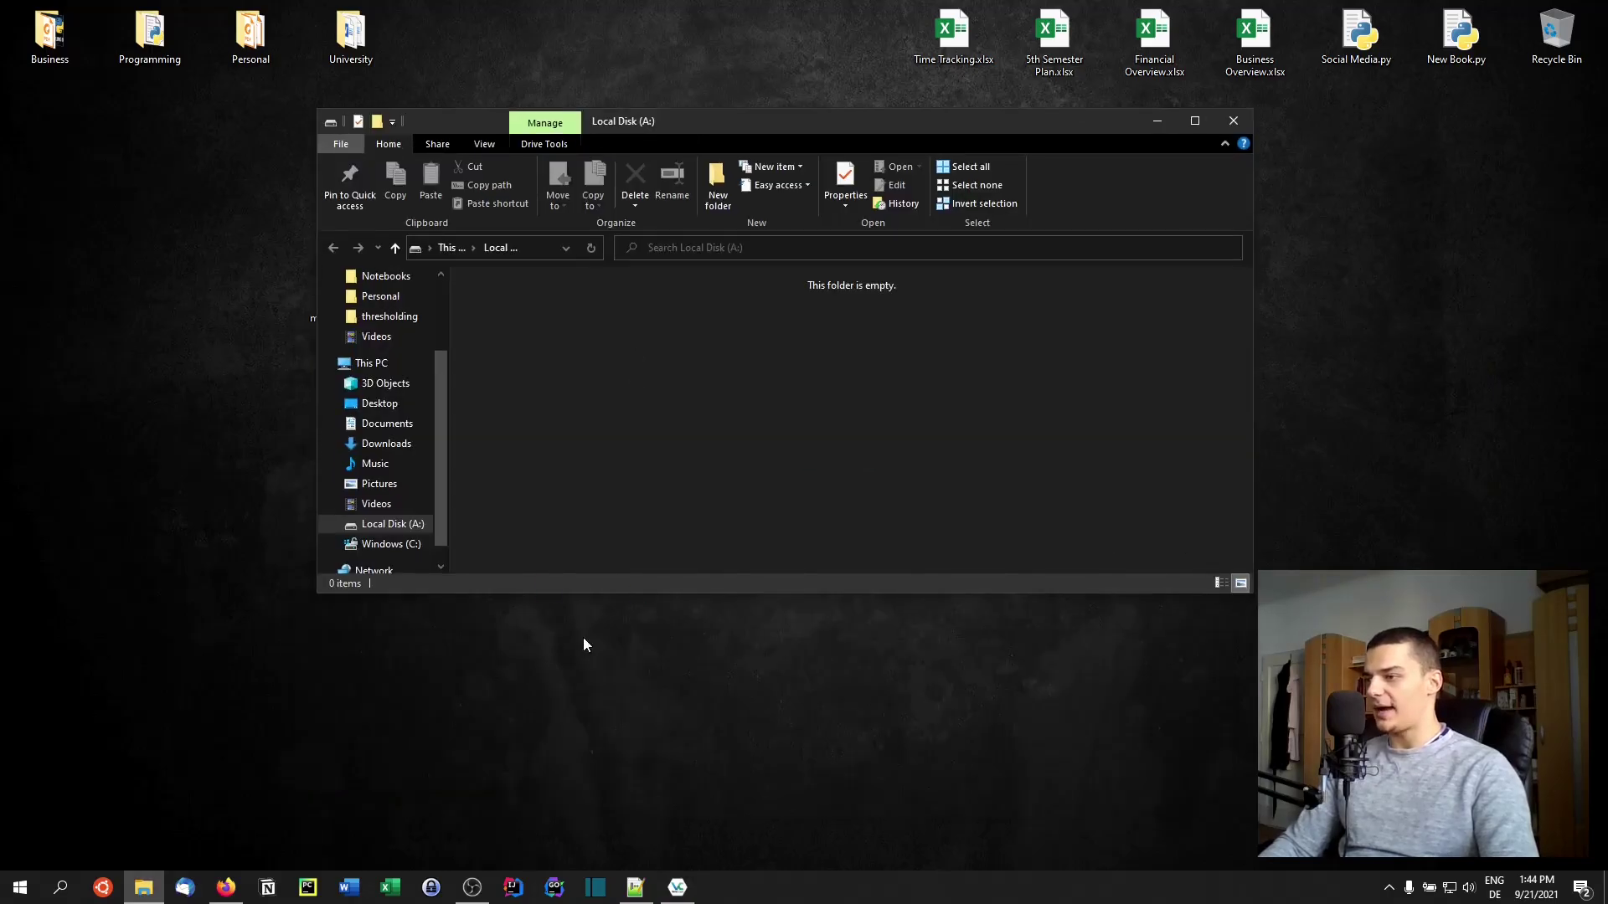
right_click(638, 368)
mouse_move(491, 628)
click(702, 804)
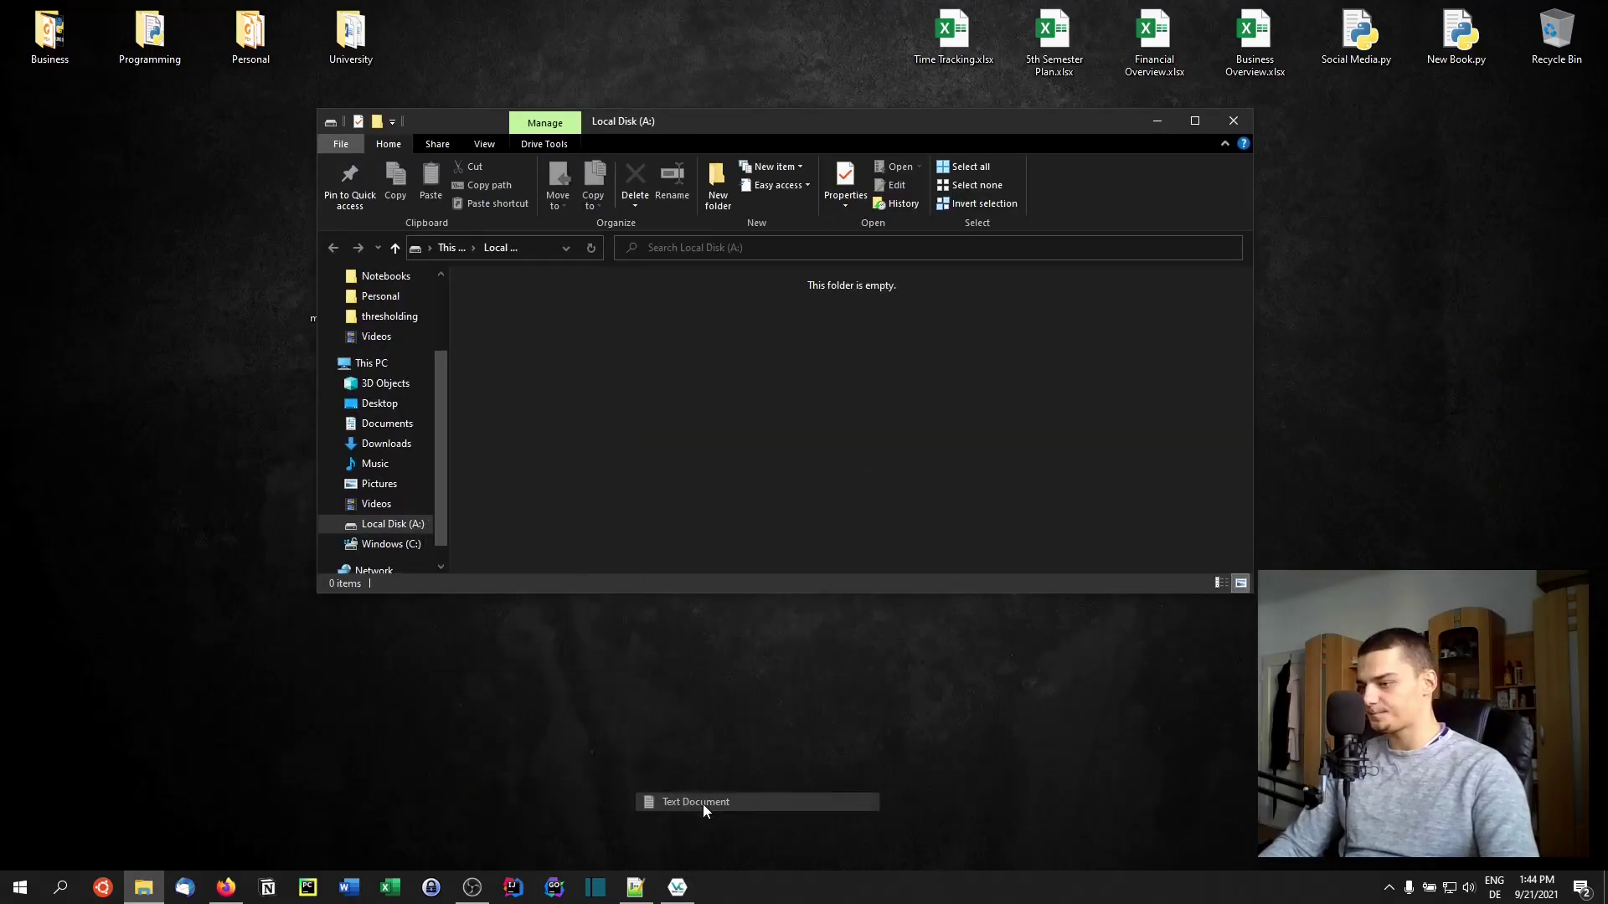
text(mysecret.txt)
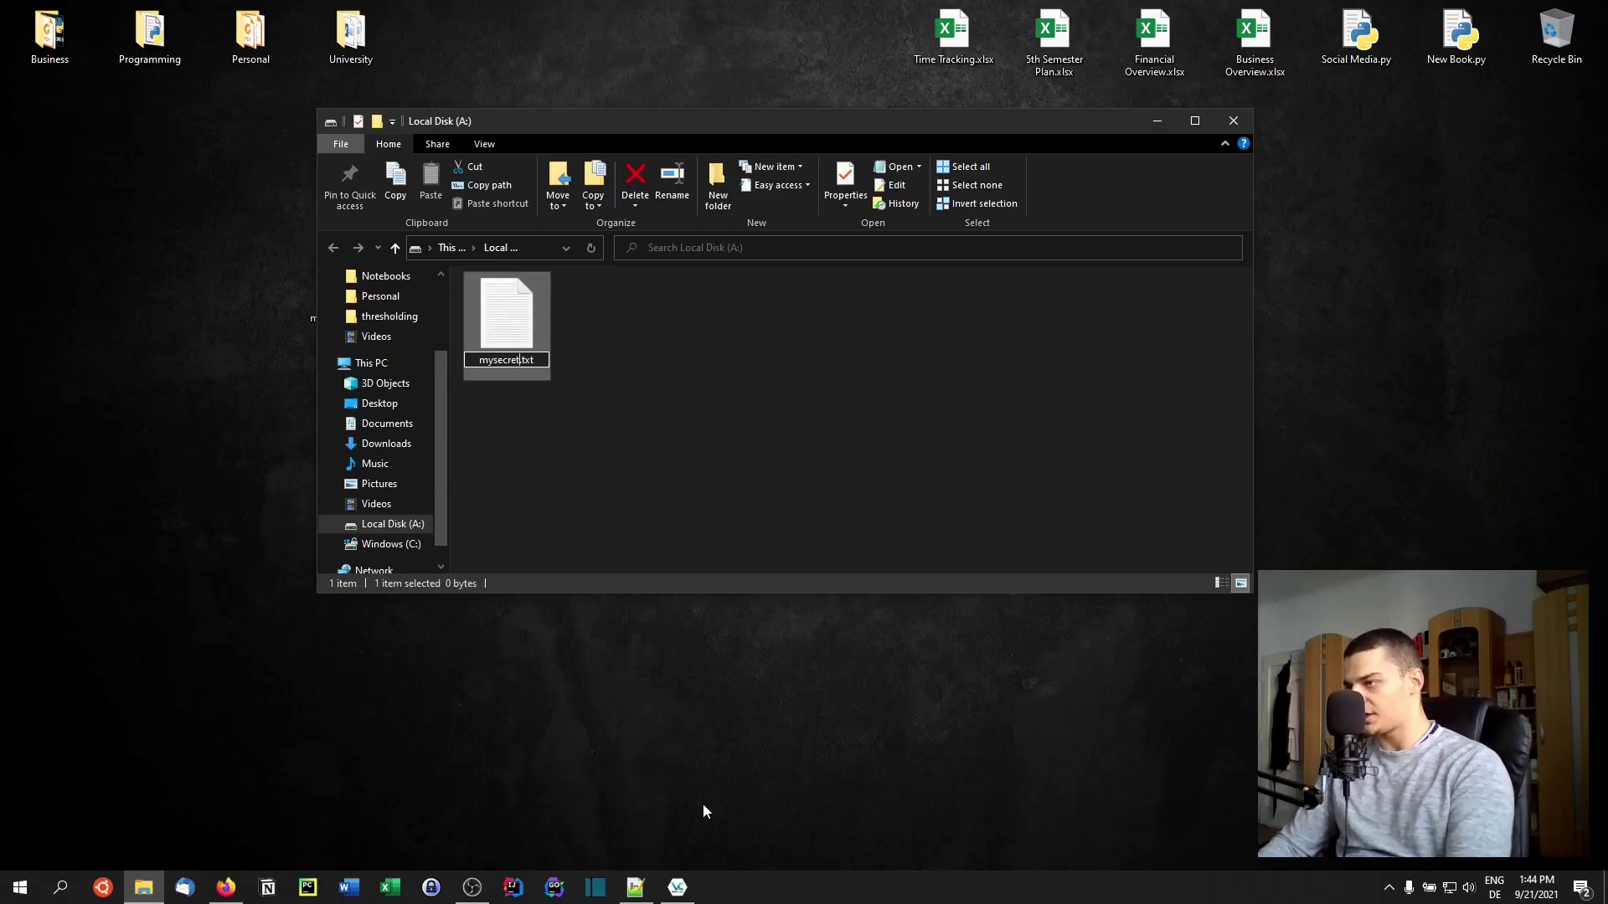
key(Return)
key(Return)
Write 'THIS IS MY SECRET' in the note, then close Notepad and the drive window.
text(THIS)
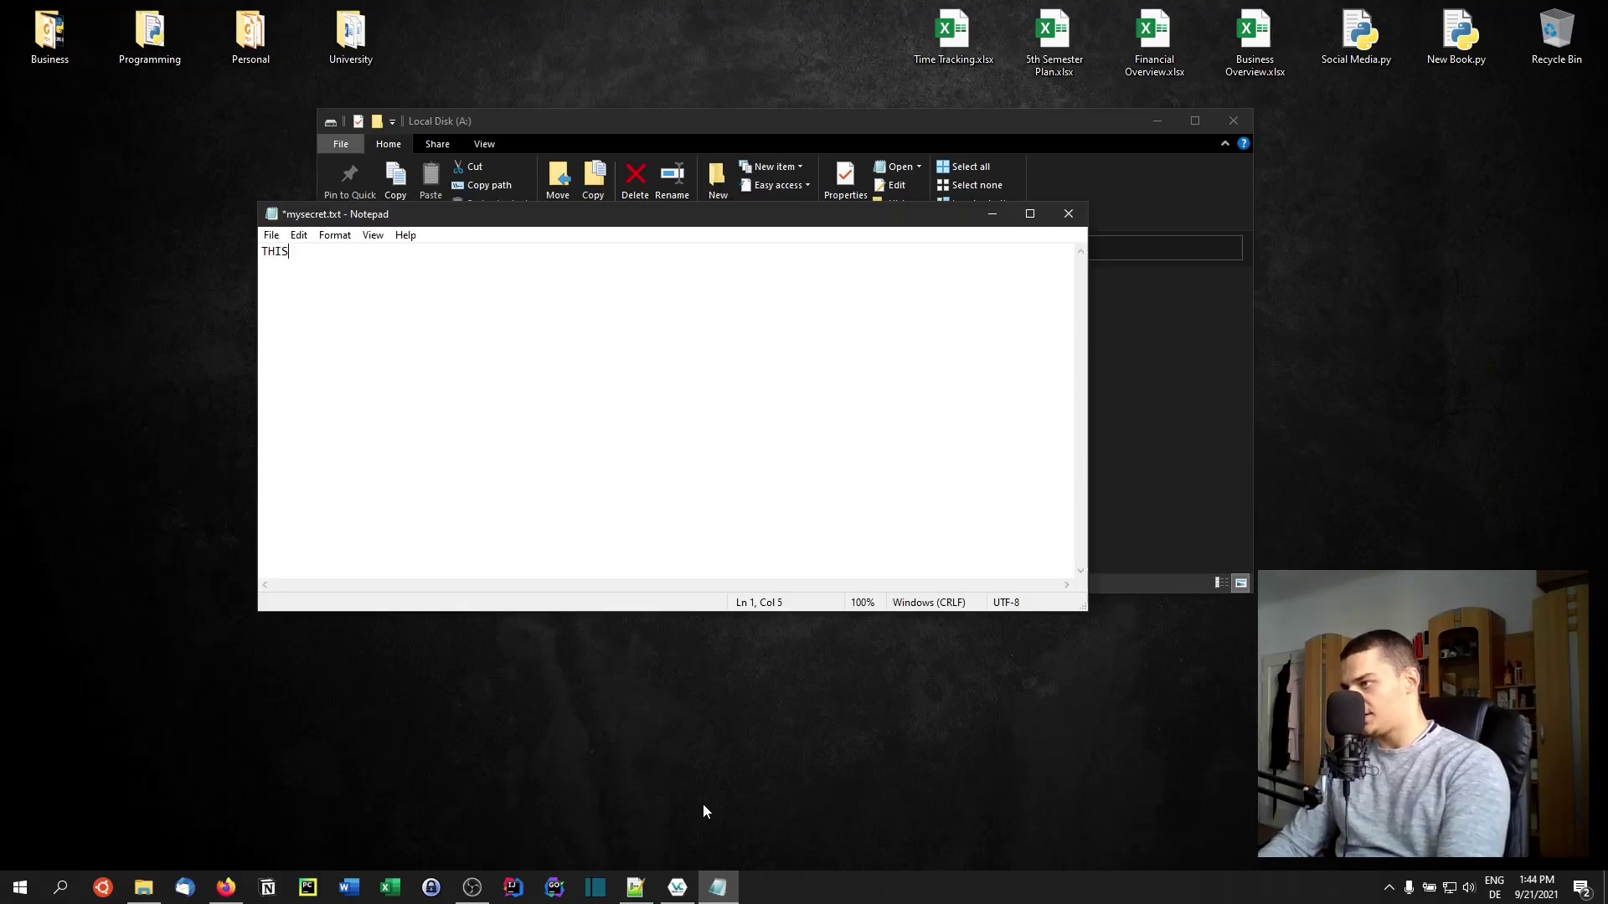
text( IS MY SECRET)
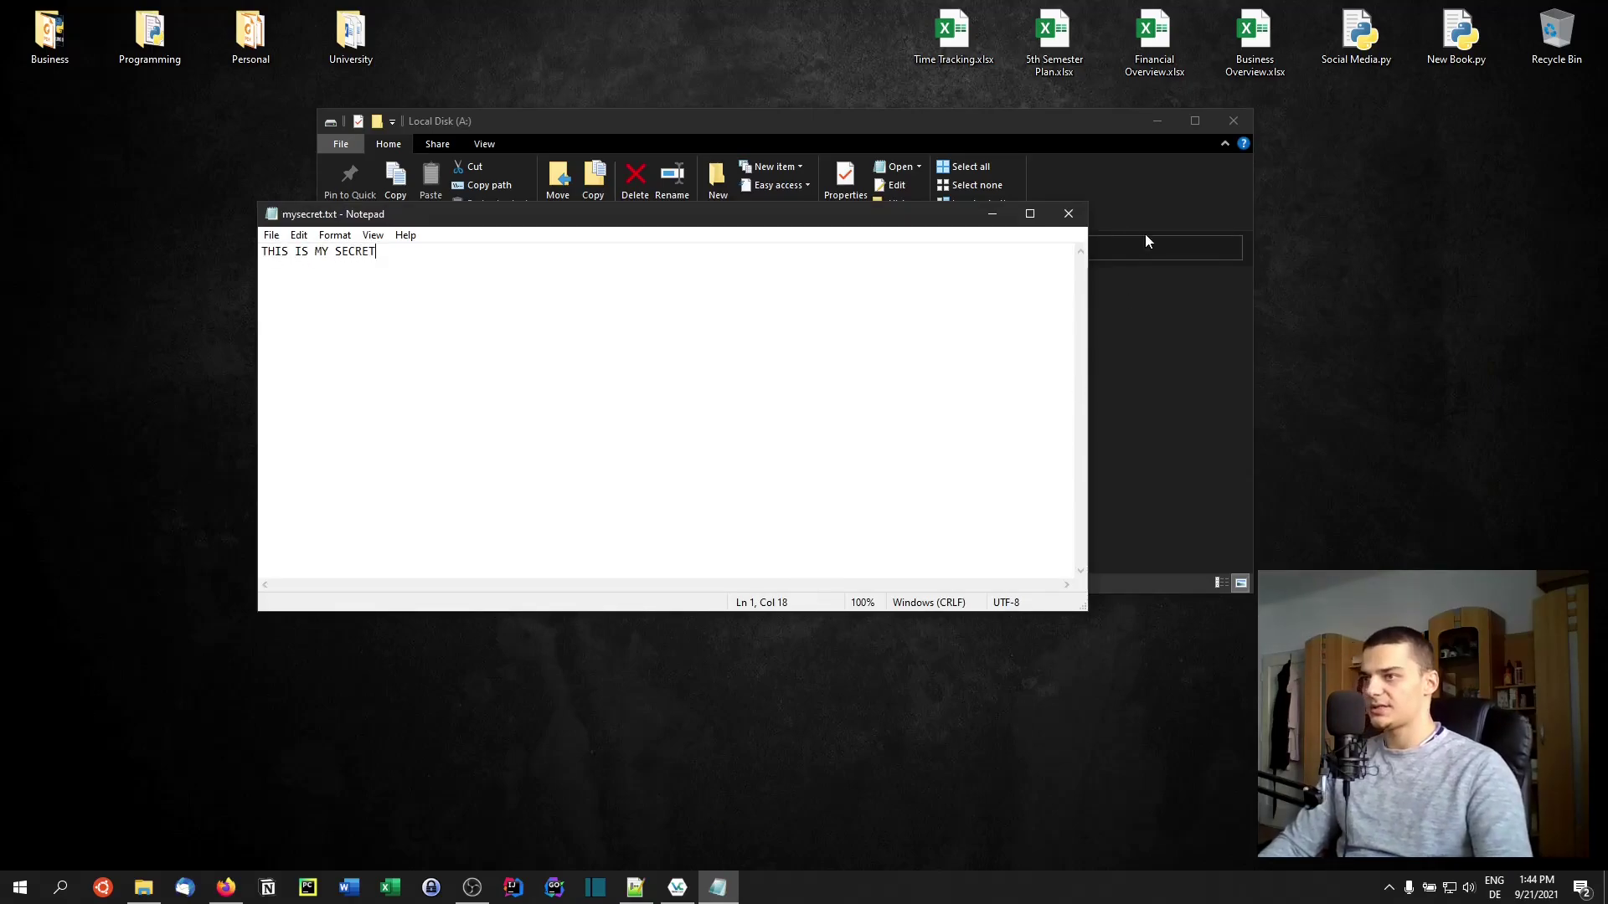
click(1069, 213)
click(1236, 118)
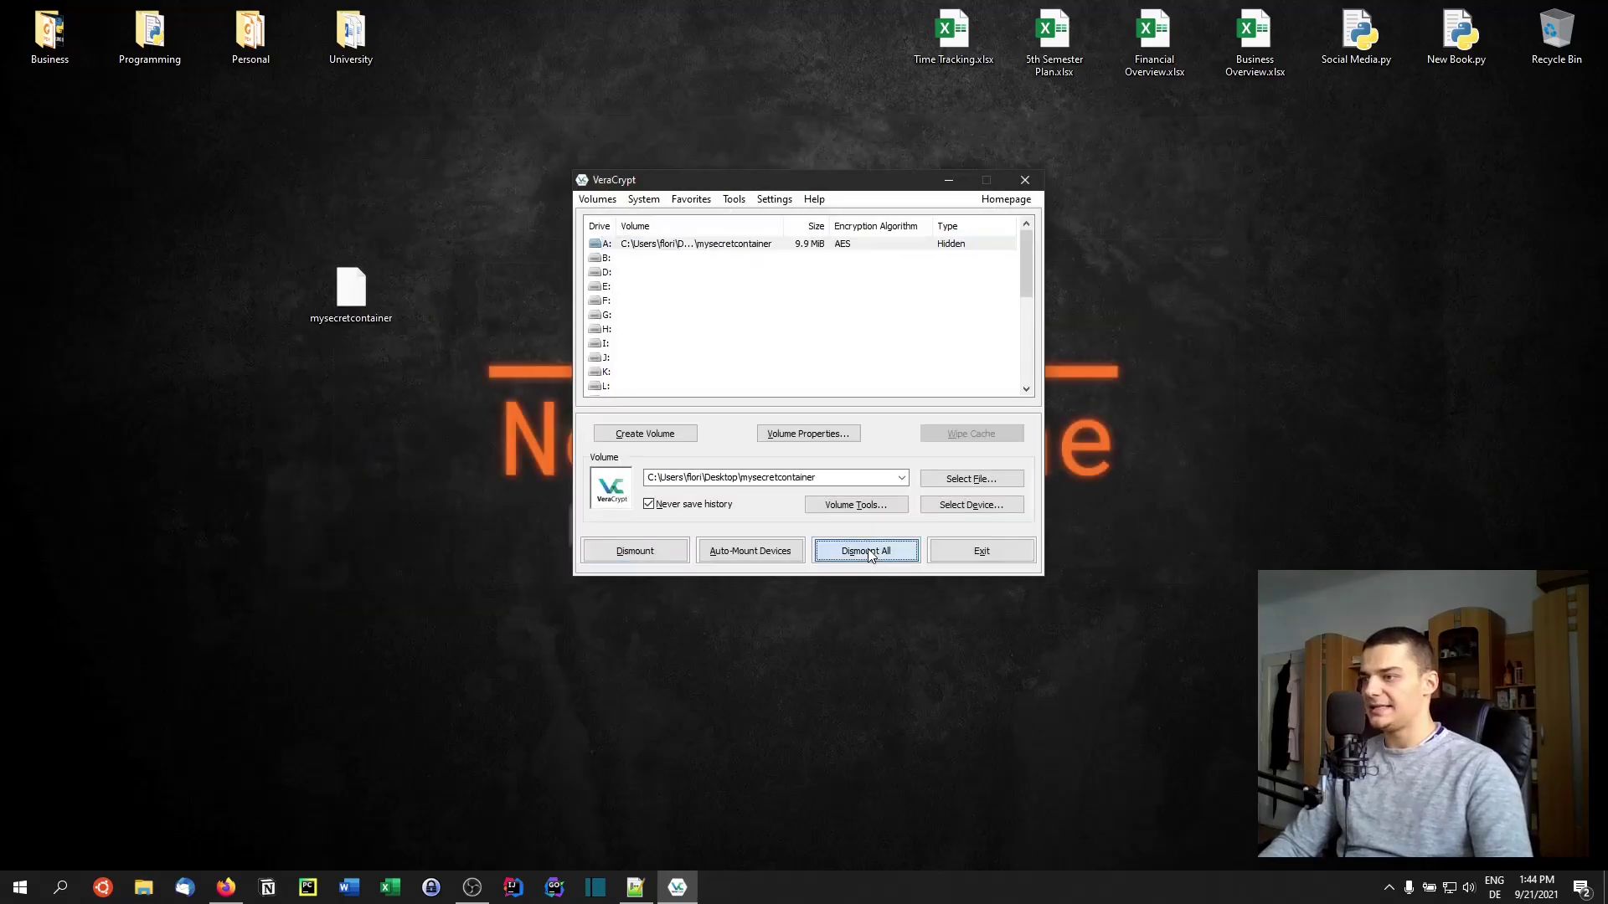
Dismount the hidden volume and remount mysecretcontainer on A: with the outer password.
click(866, 552)
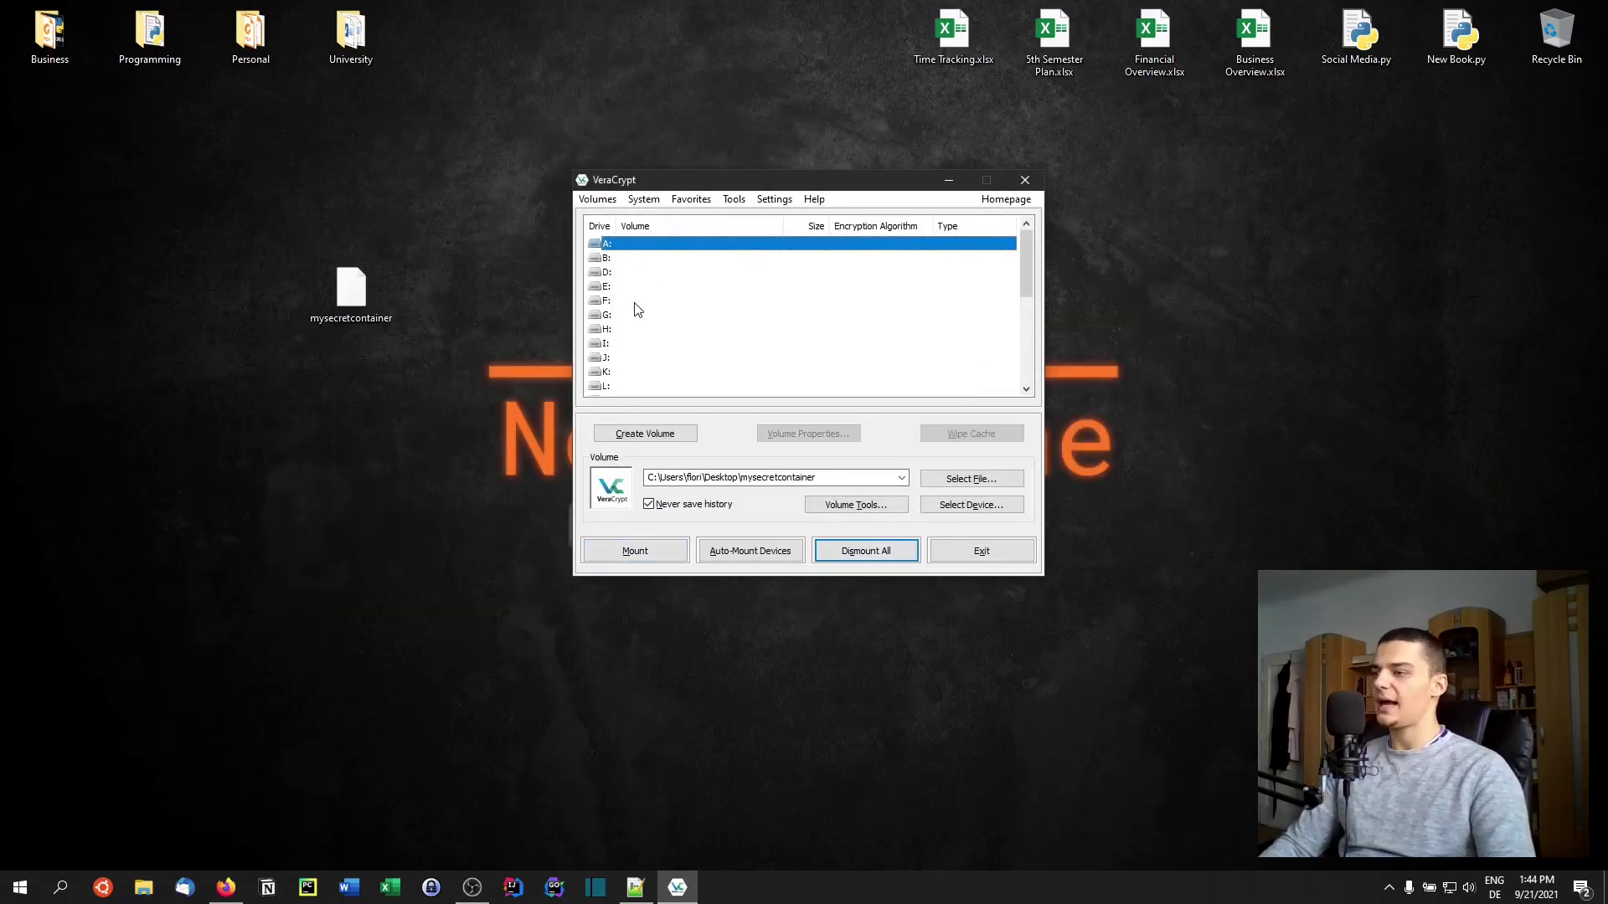
click(637, 552)
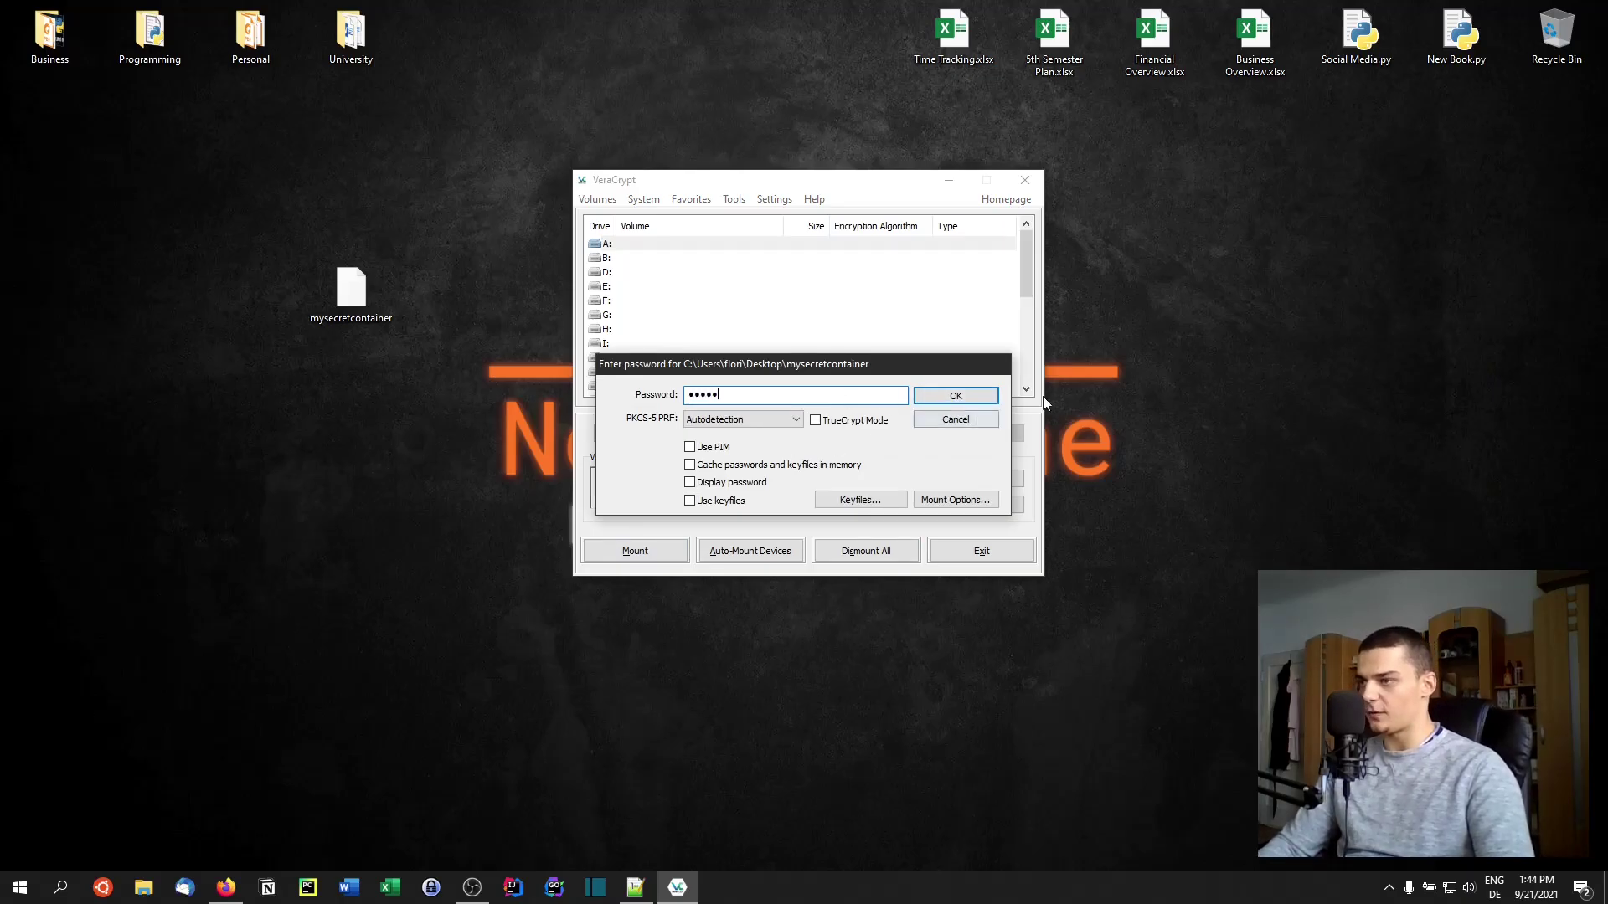
click(969, 397)
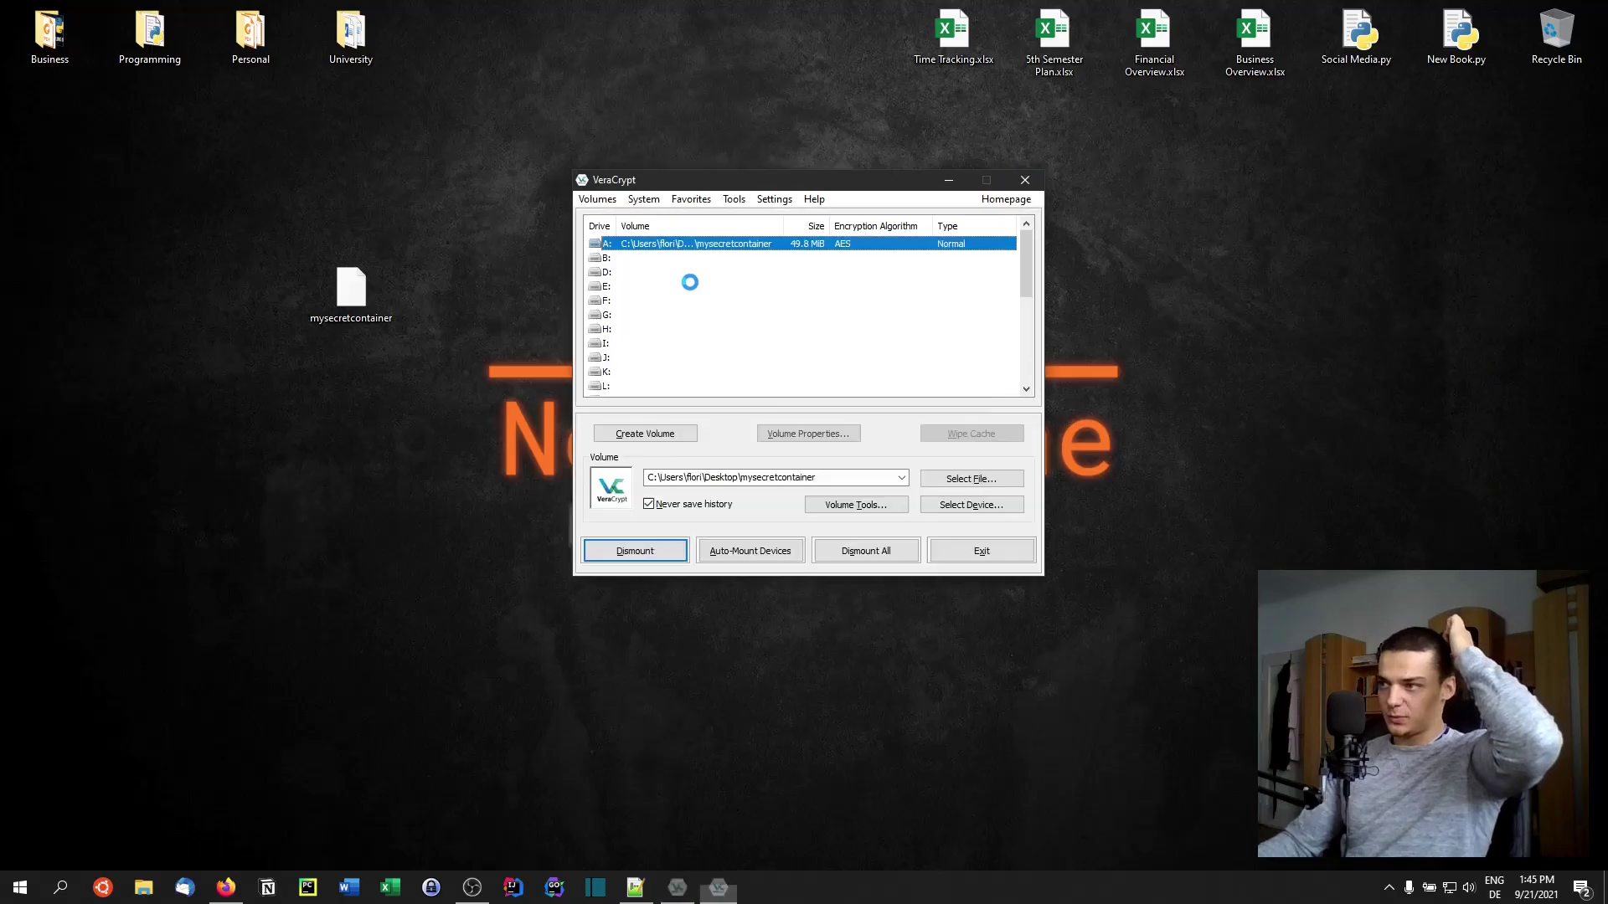
double_click(729, 243)
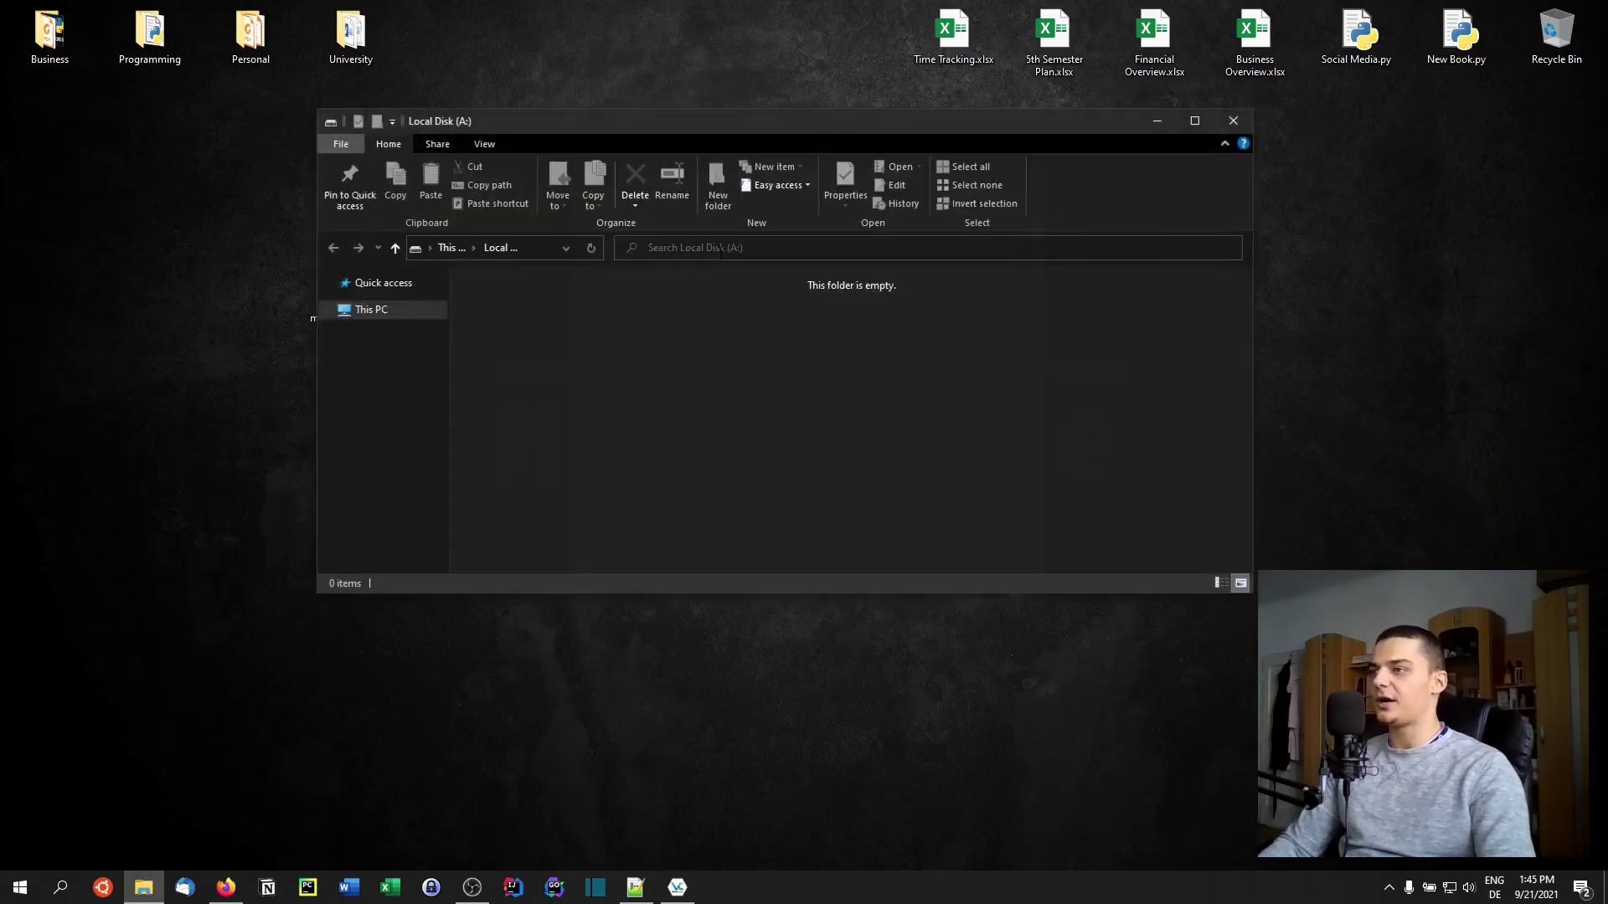
drag(693, 173, 717, 194)
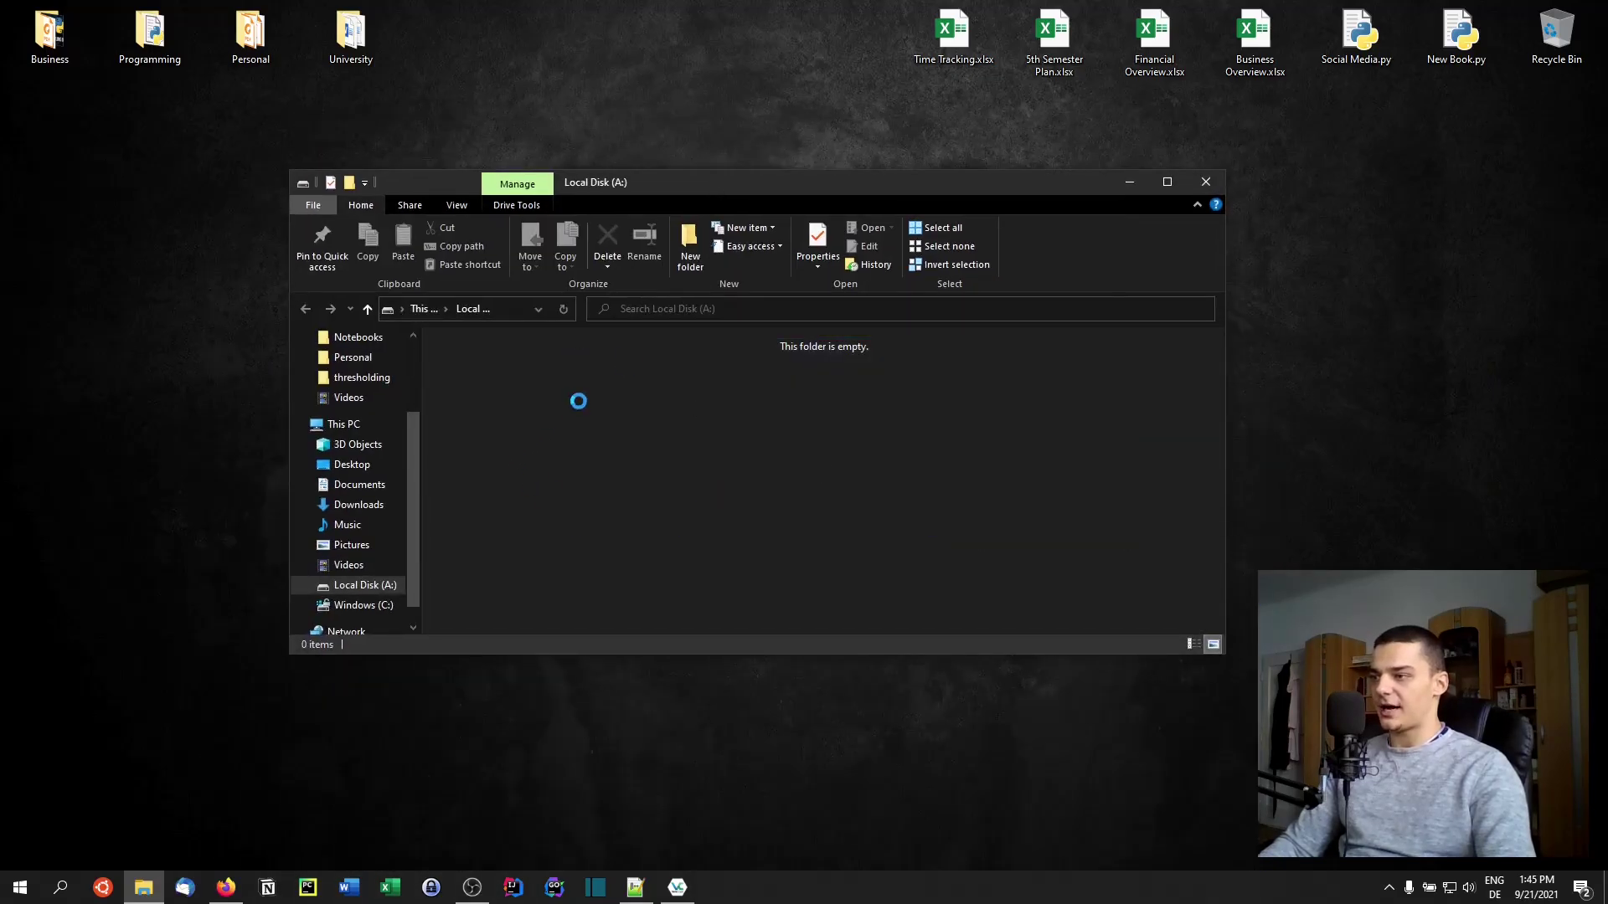
right_click(613, 465)
click(539, 382)
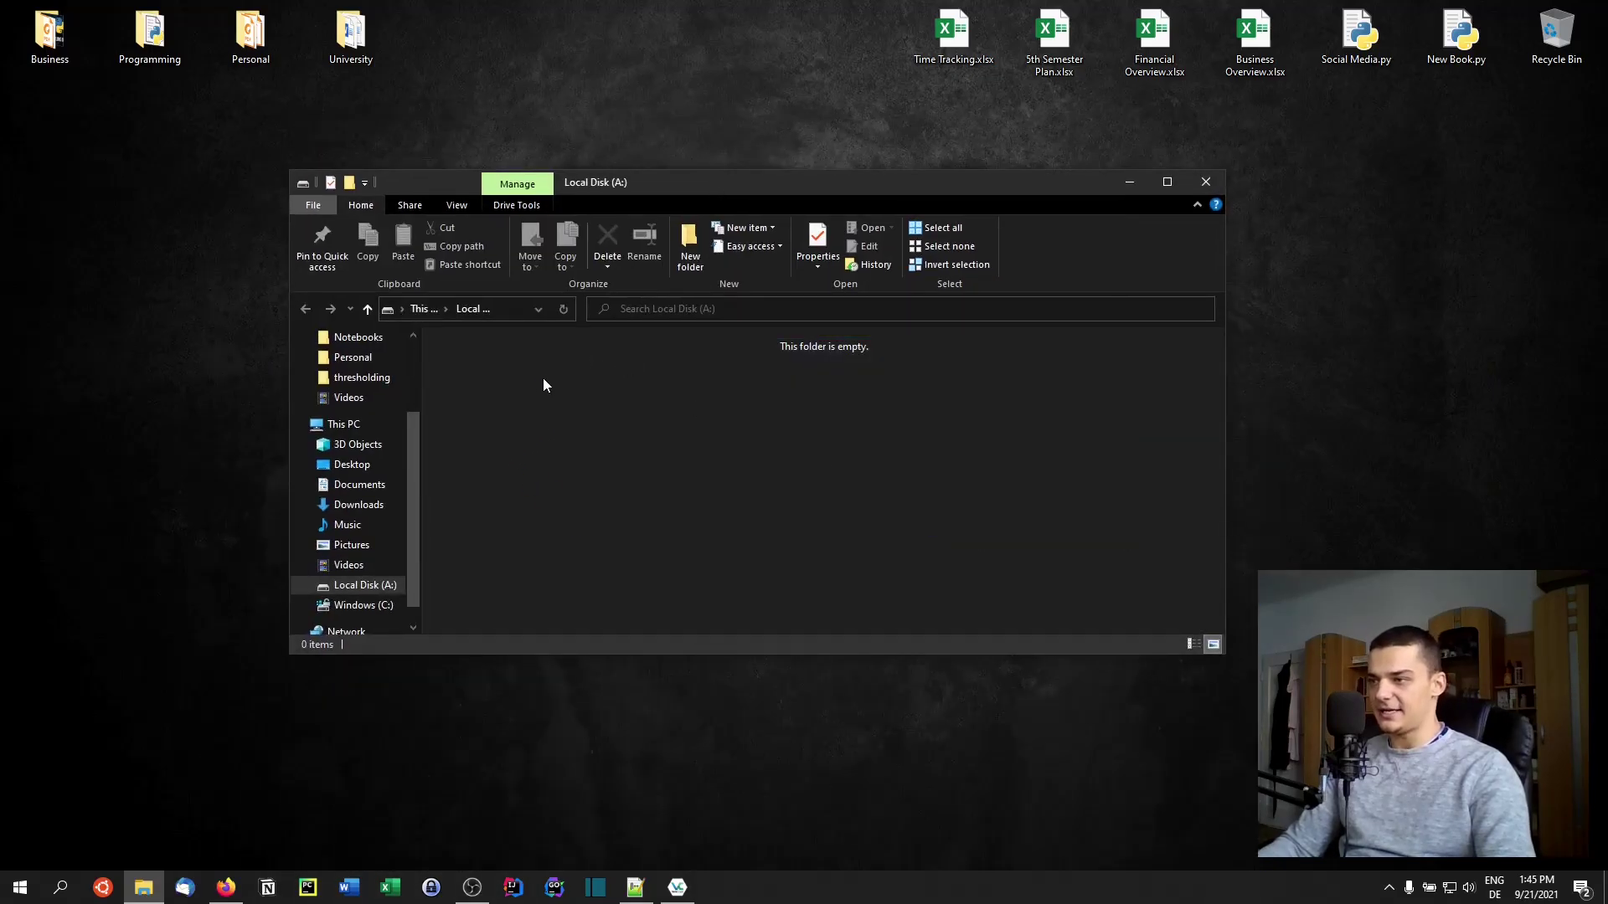
click(1211, 183)
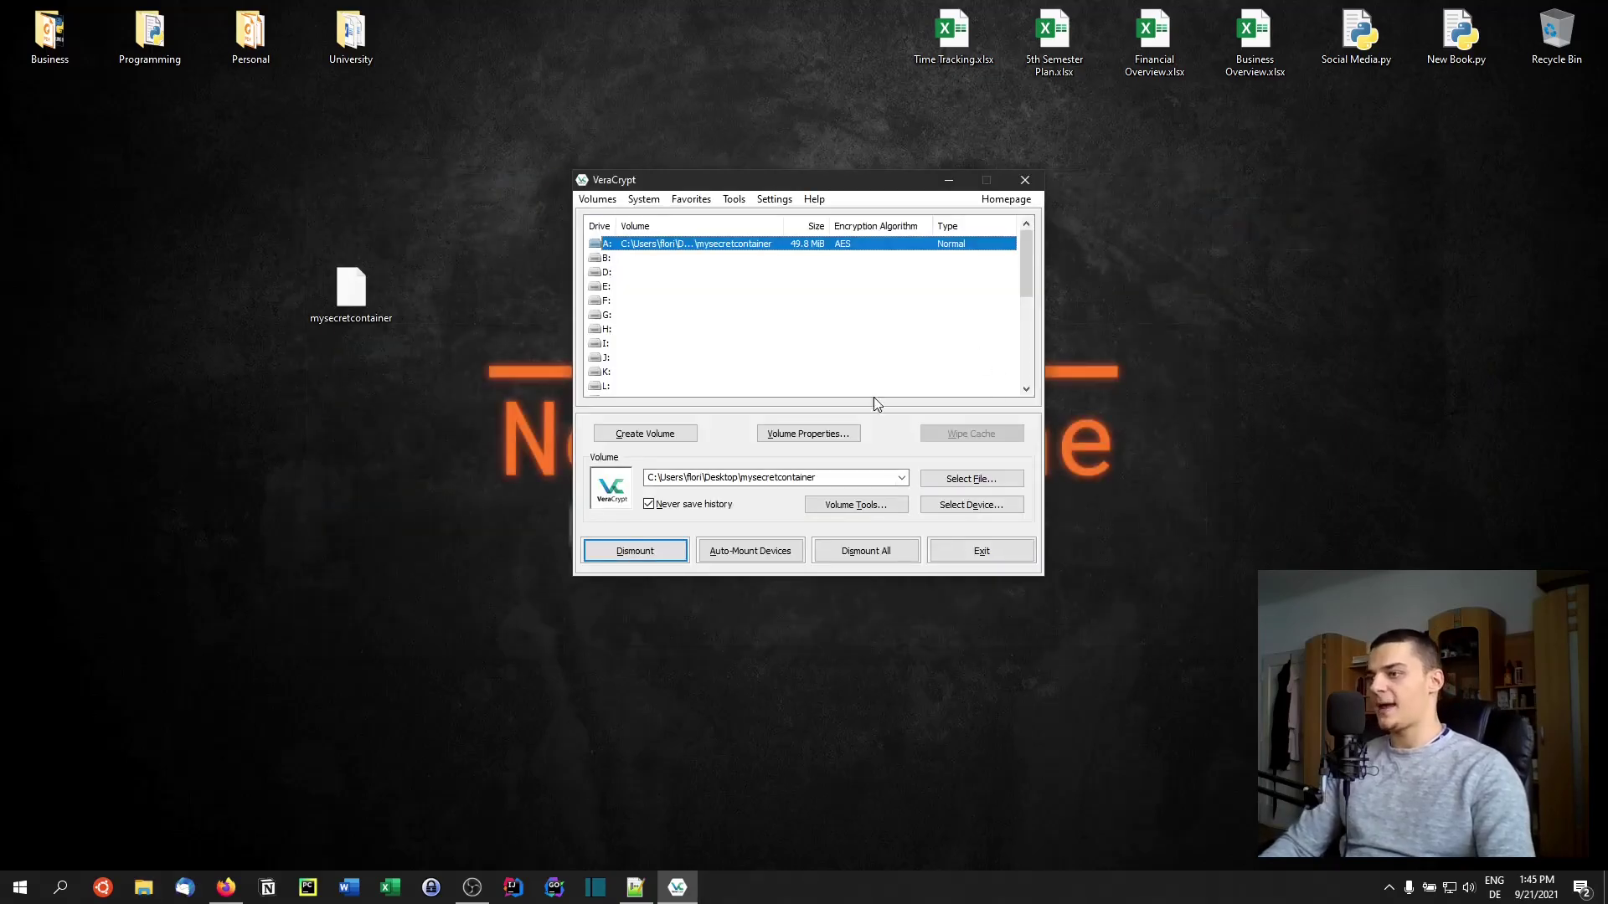
double_click(733, 244)
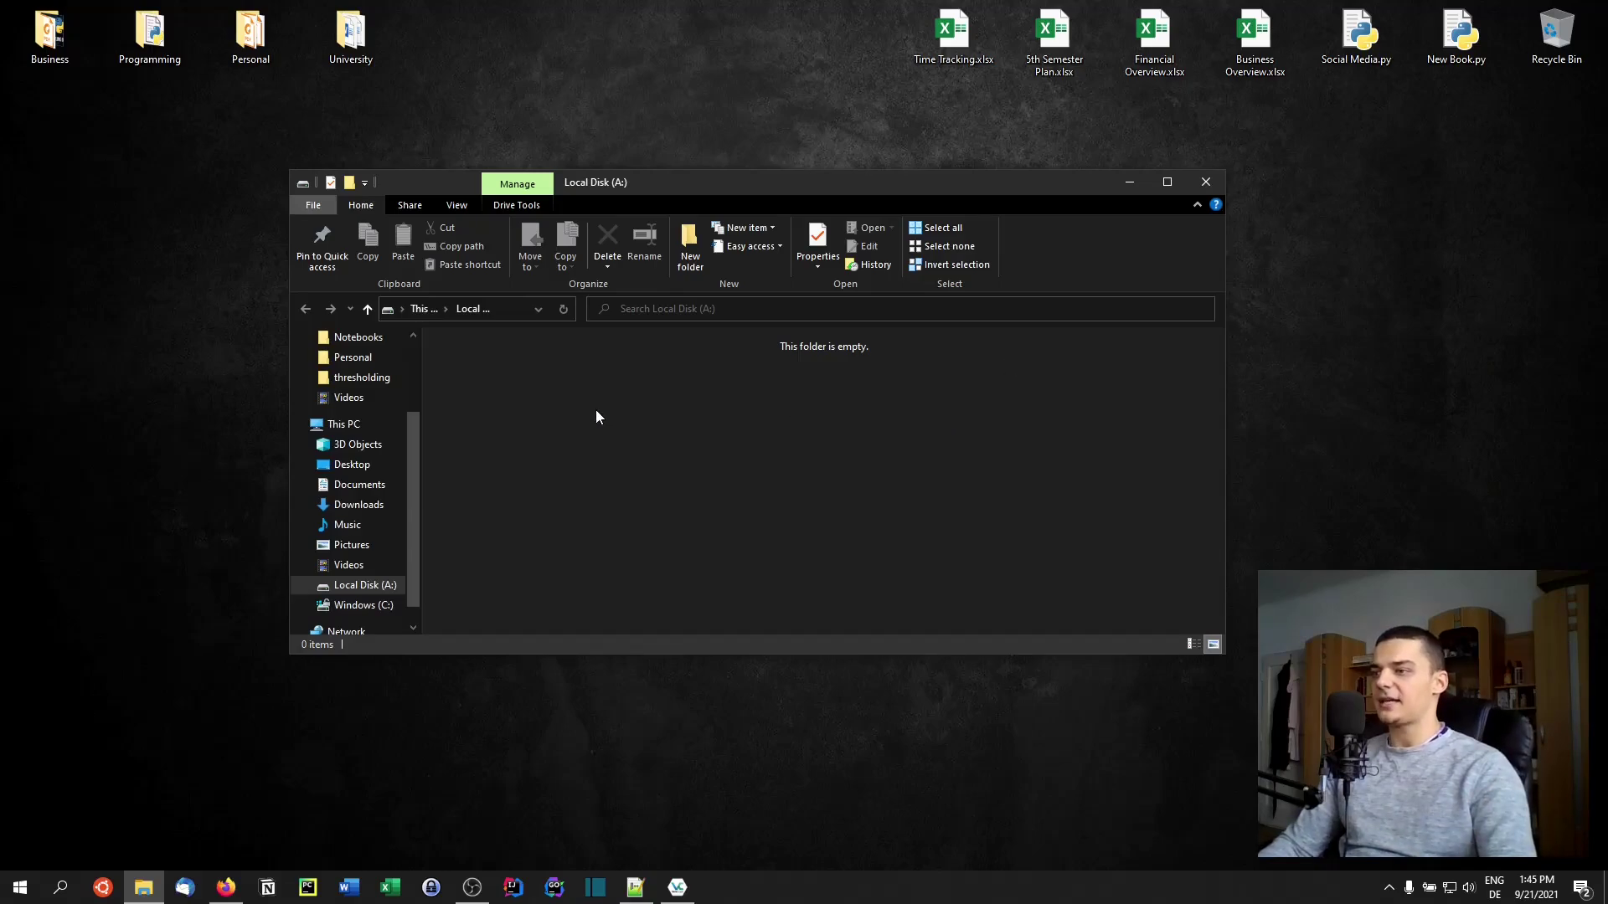
click(1205, 183)
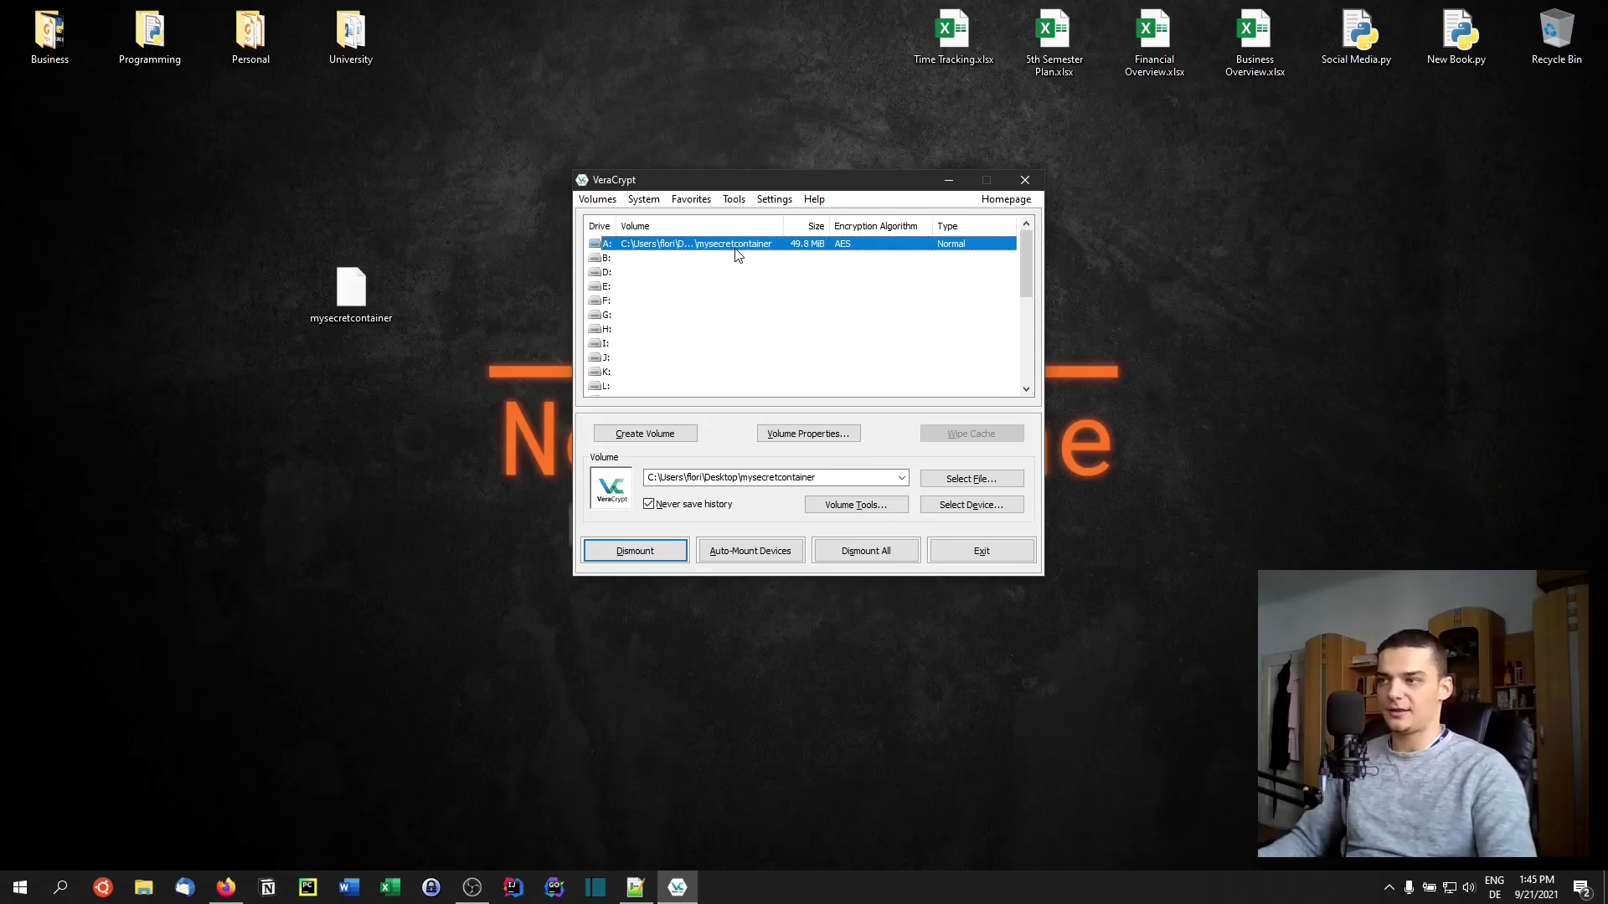
double_click(737, 244)
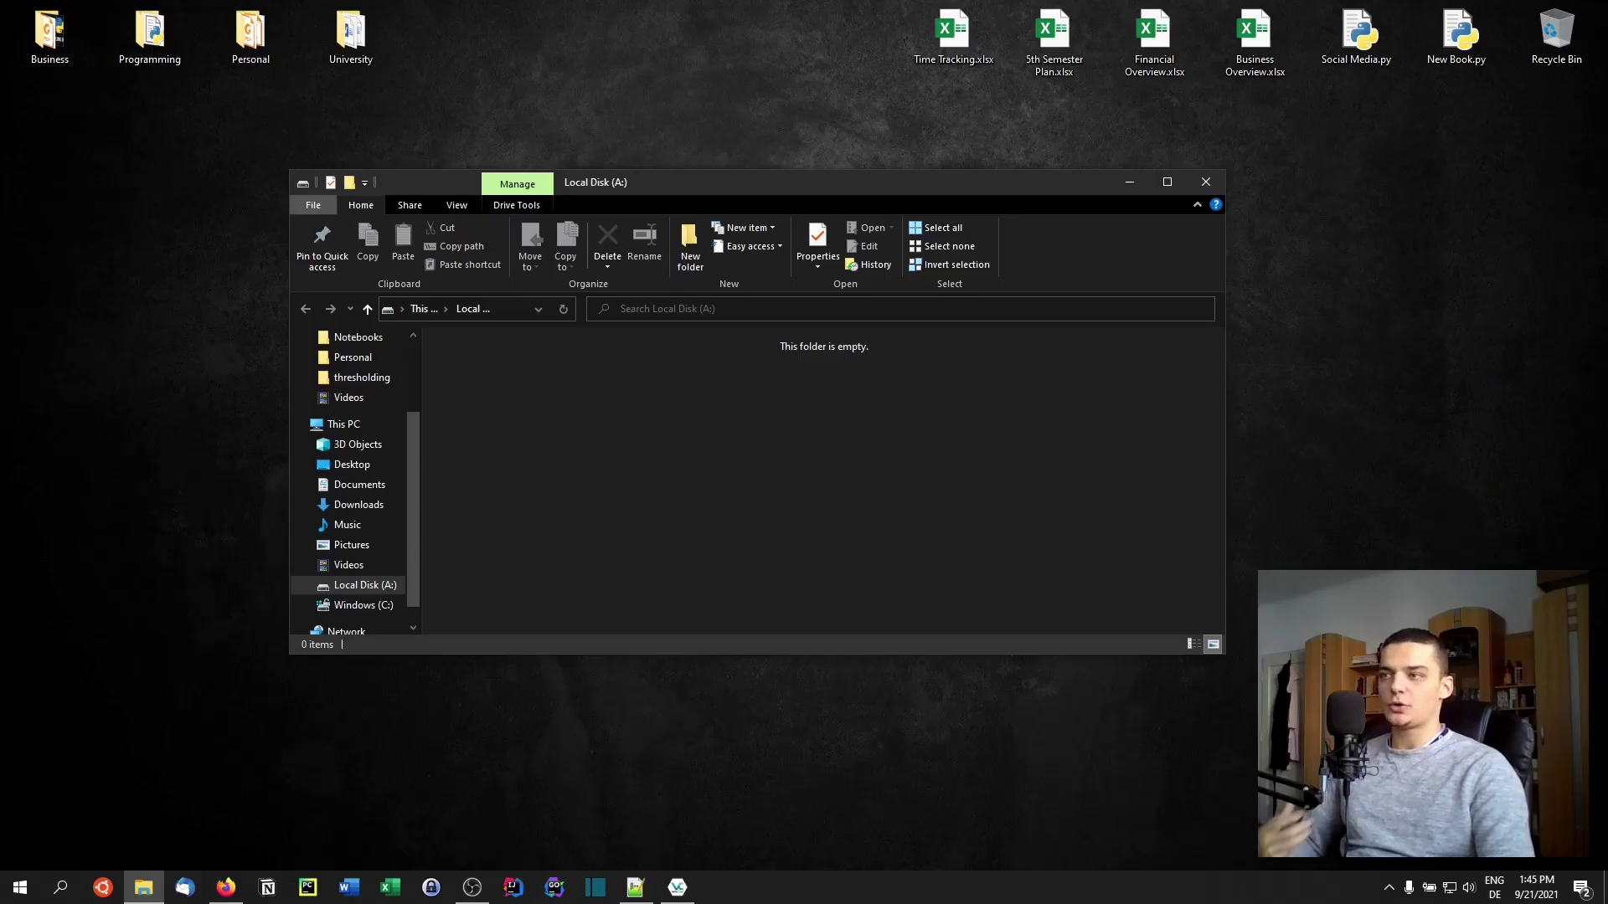
click(1216, 189)
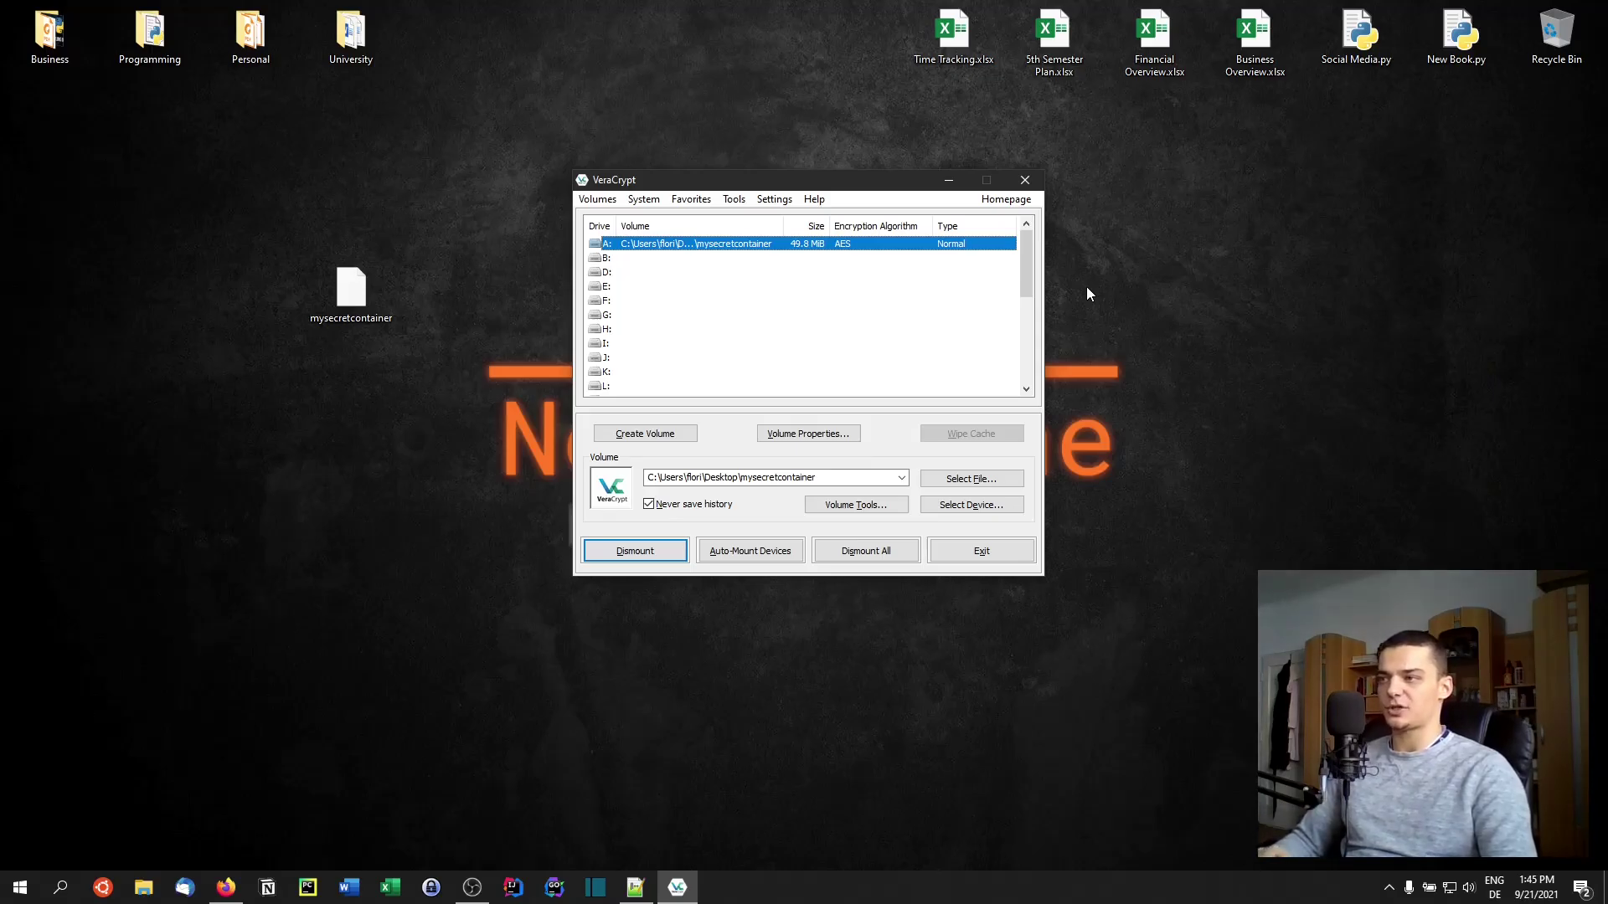
double_click(765, 243)
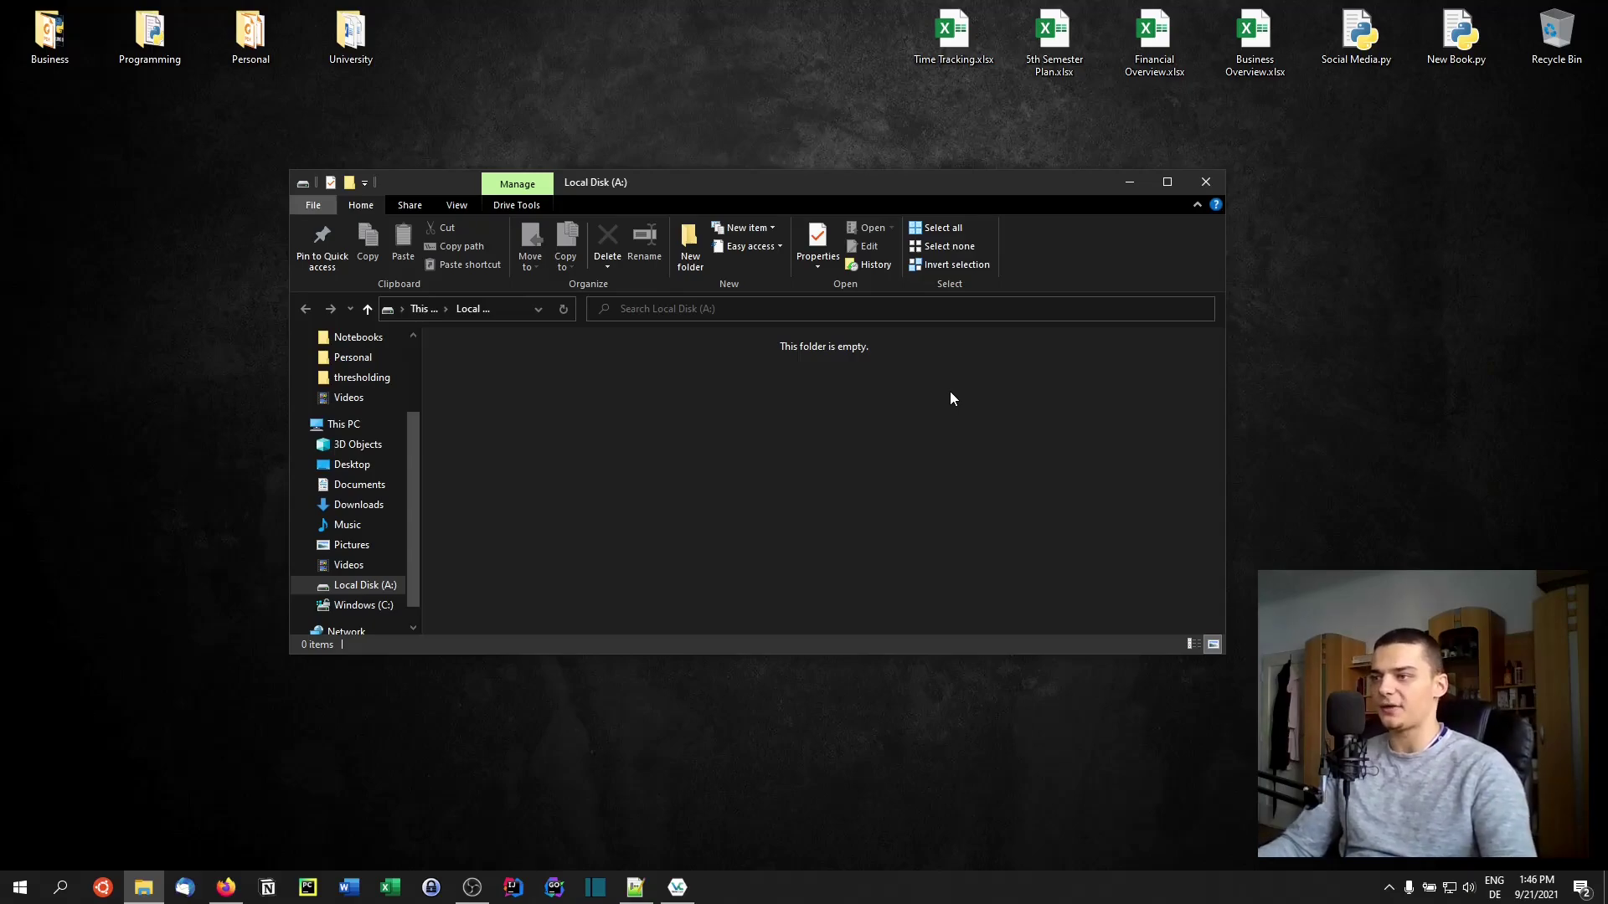
click(1206, 182)
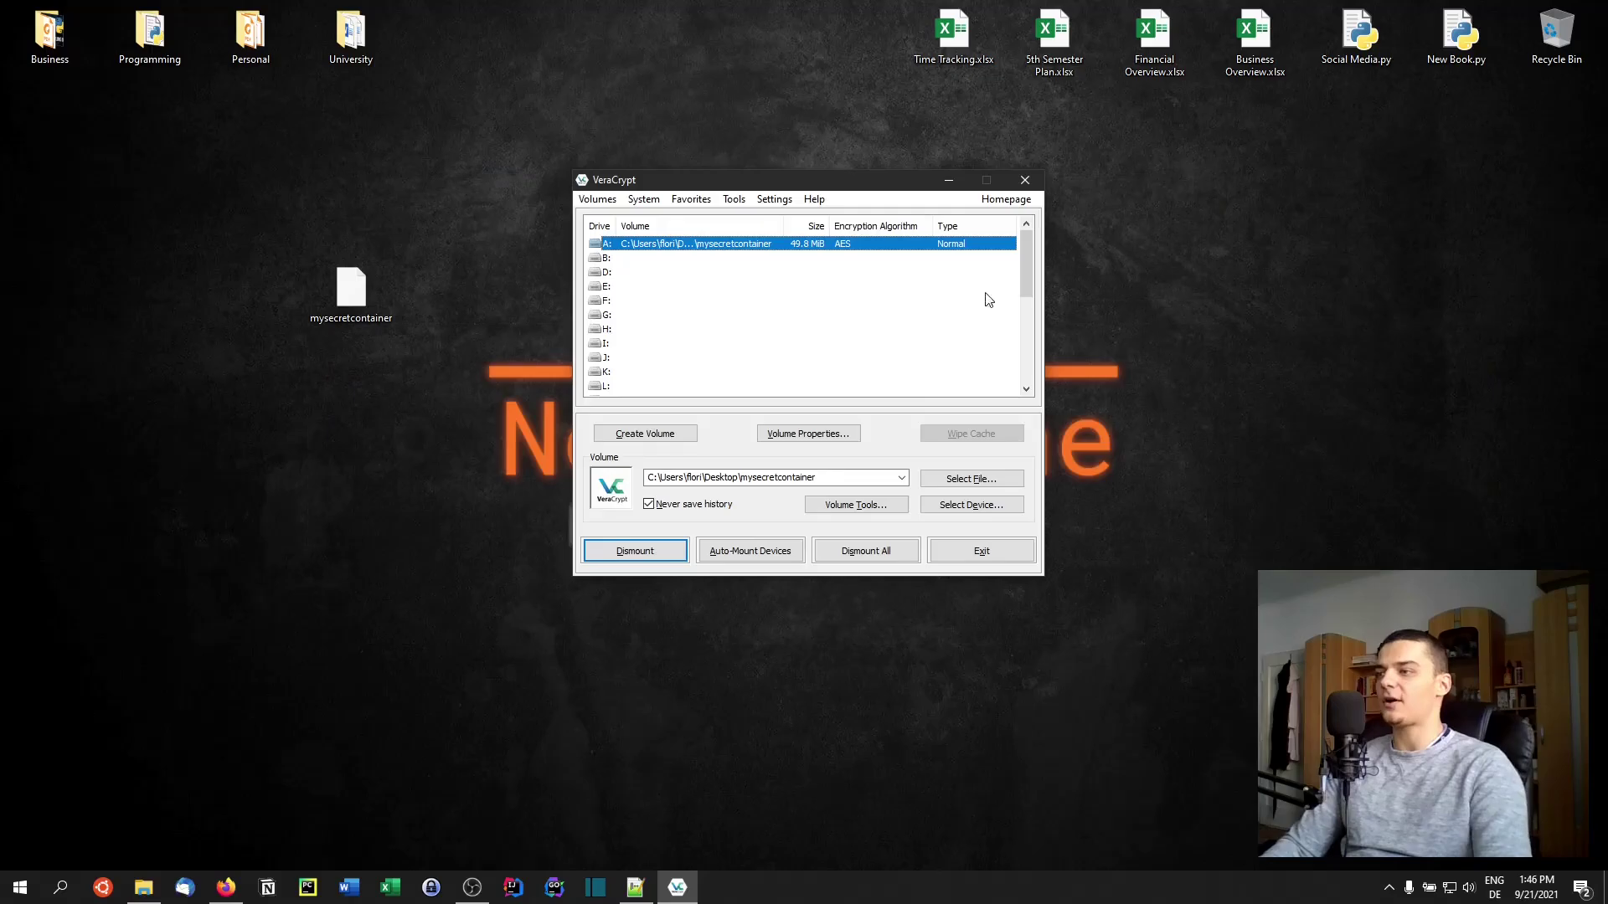
Dismount all volumes, then remount with Protect hidden volume ticked and the hidden password entered.
click(850, 544)
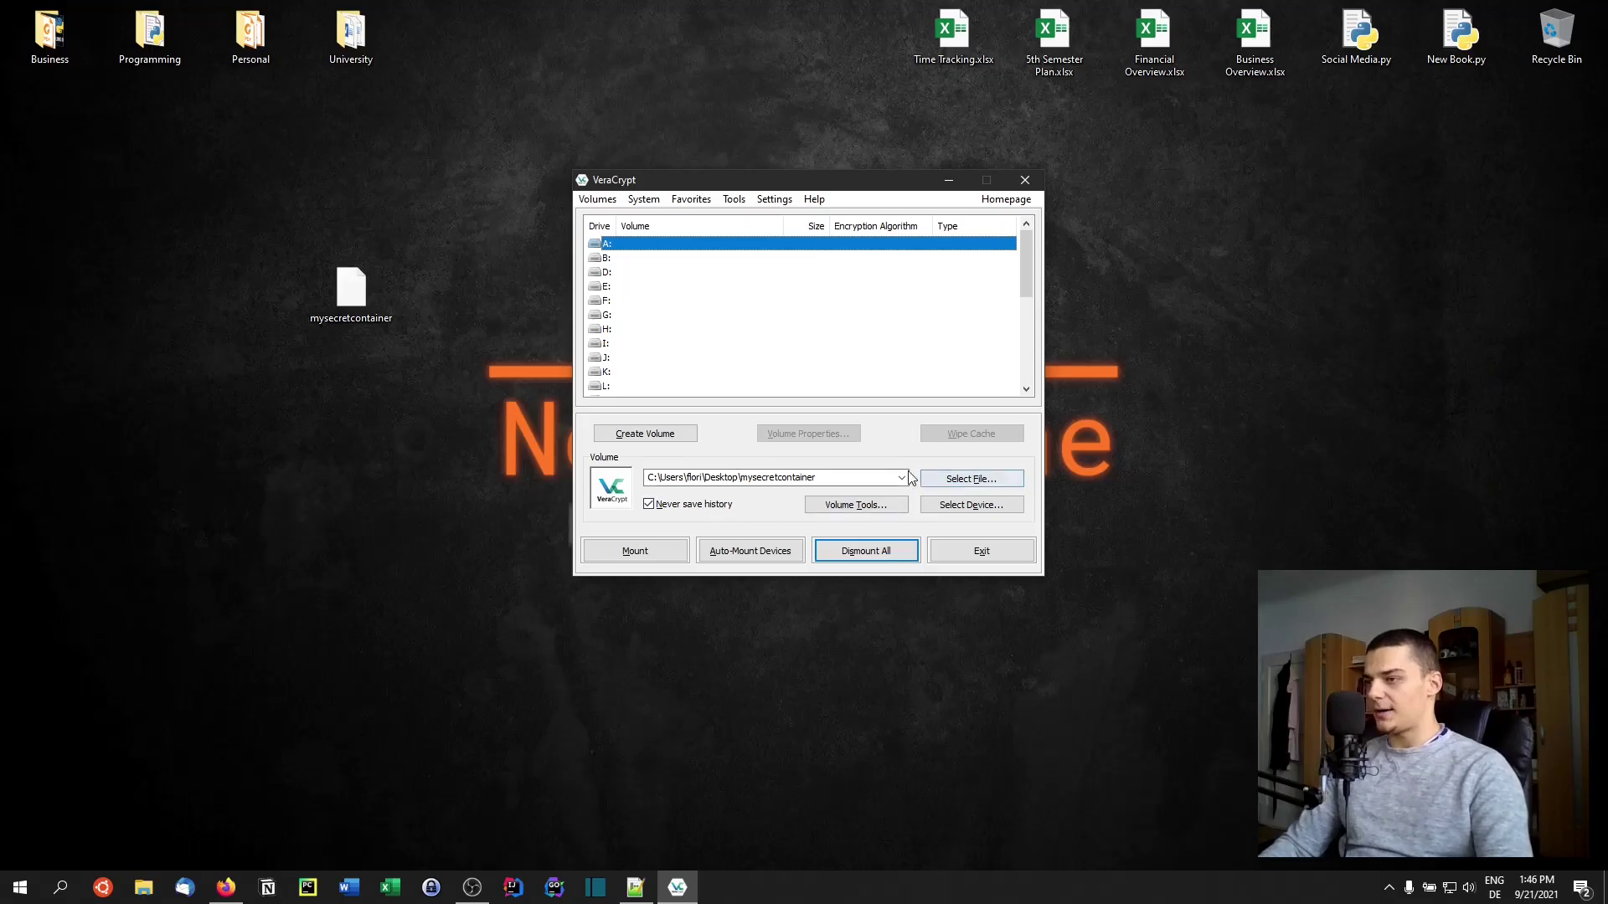
click(657, 551)
click(972, 503)
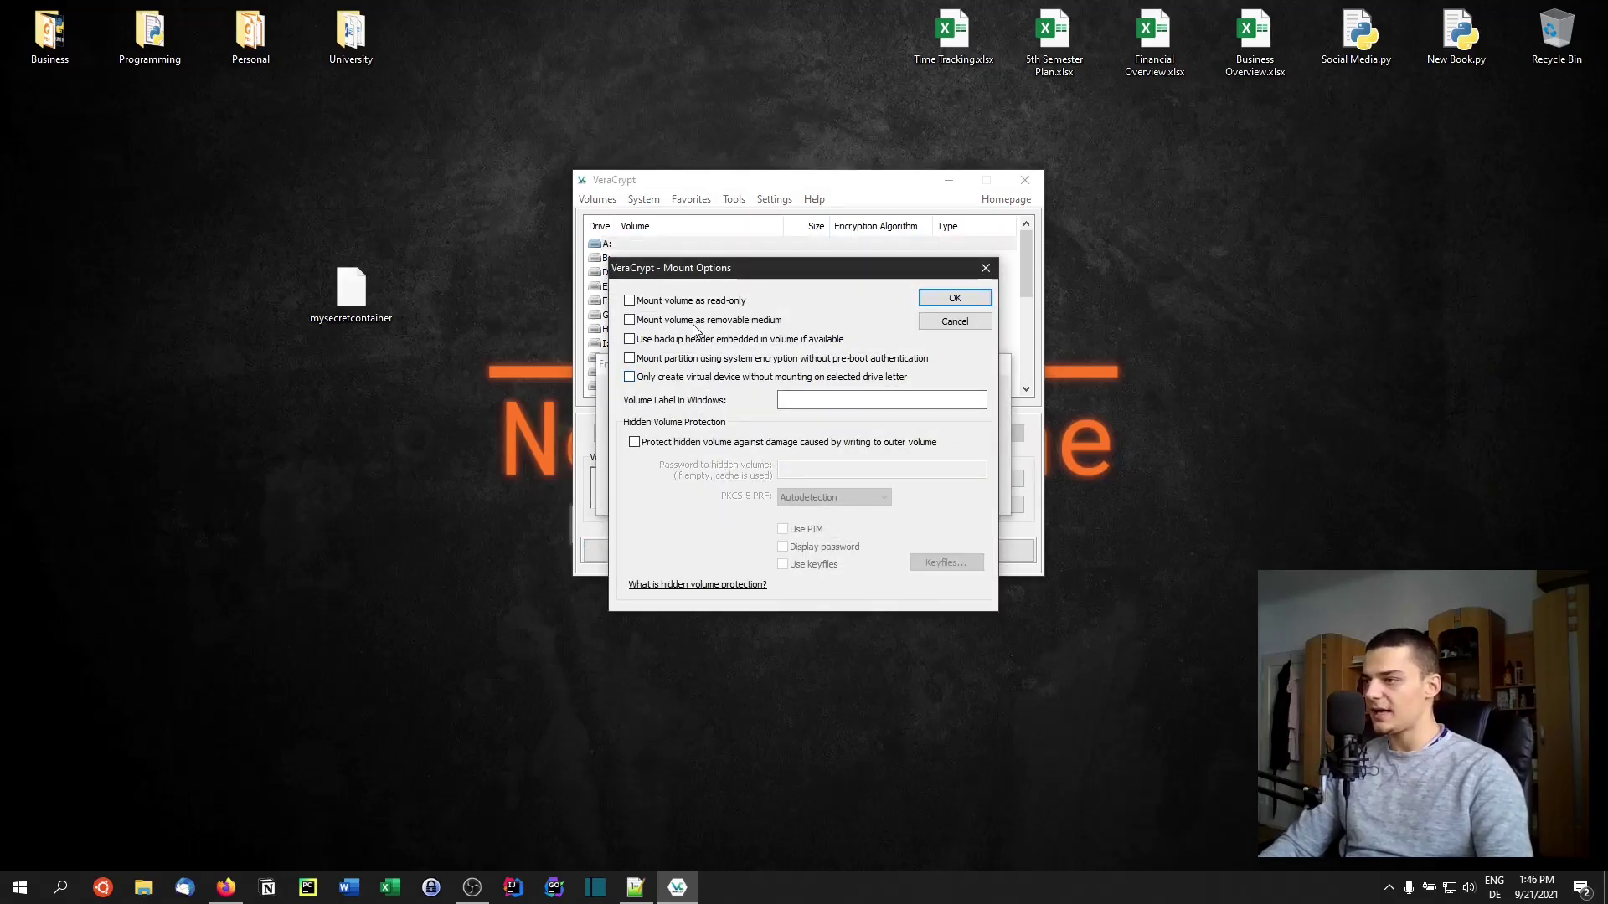
click(634, 442)
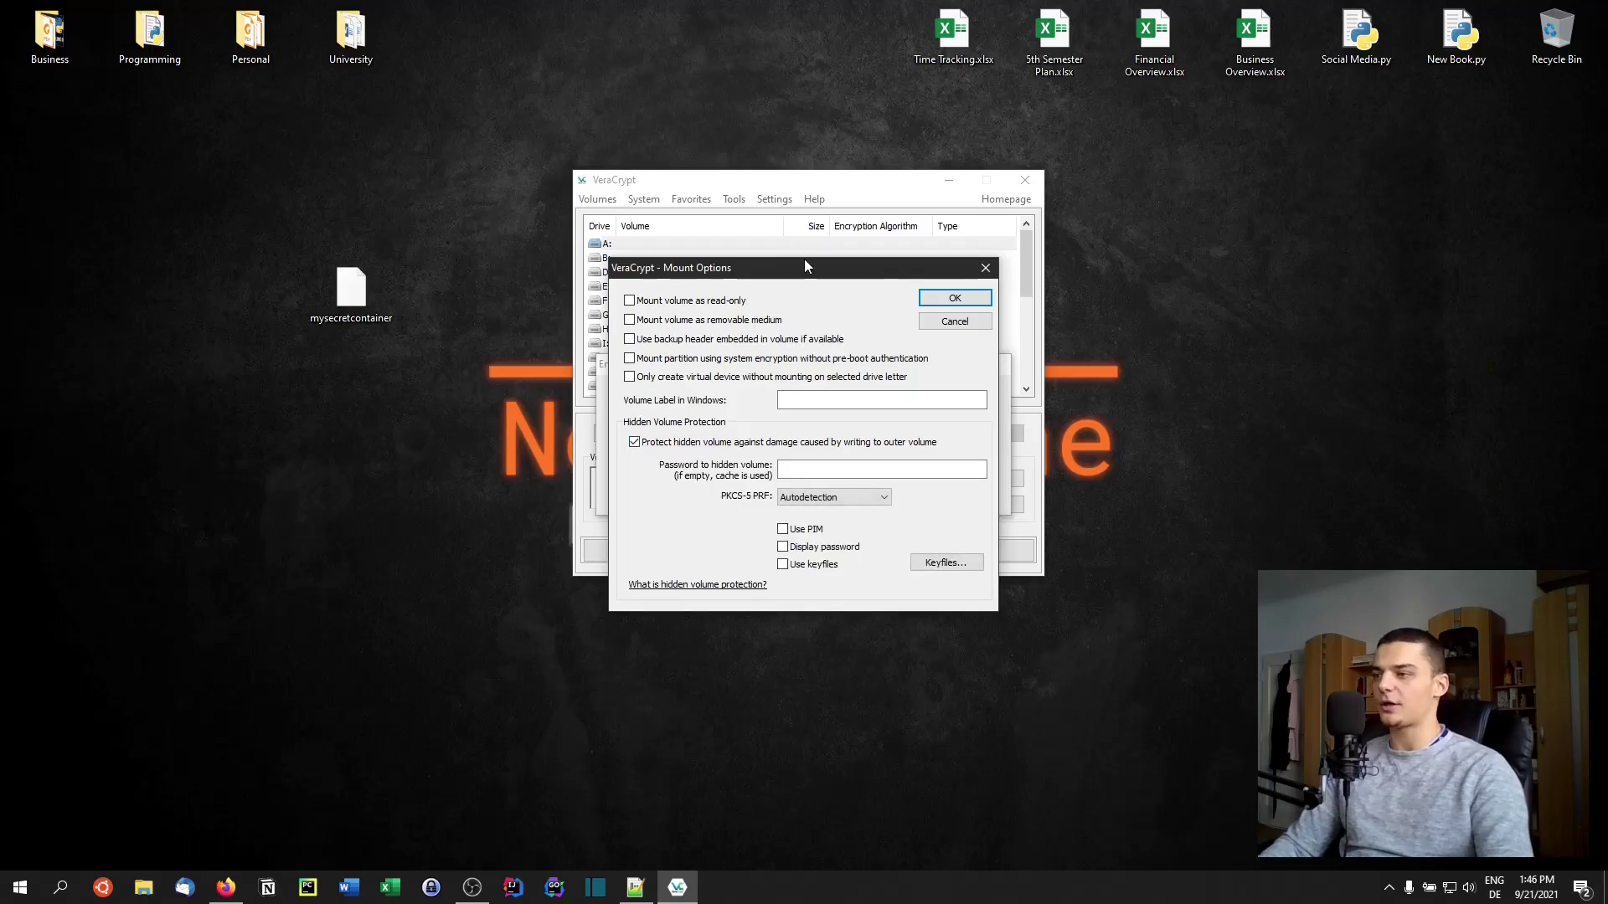
drag(804, 268, 670, 220)
click(676, 421)
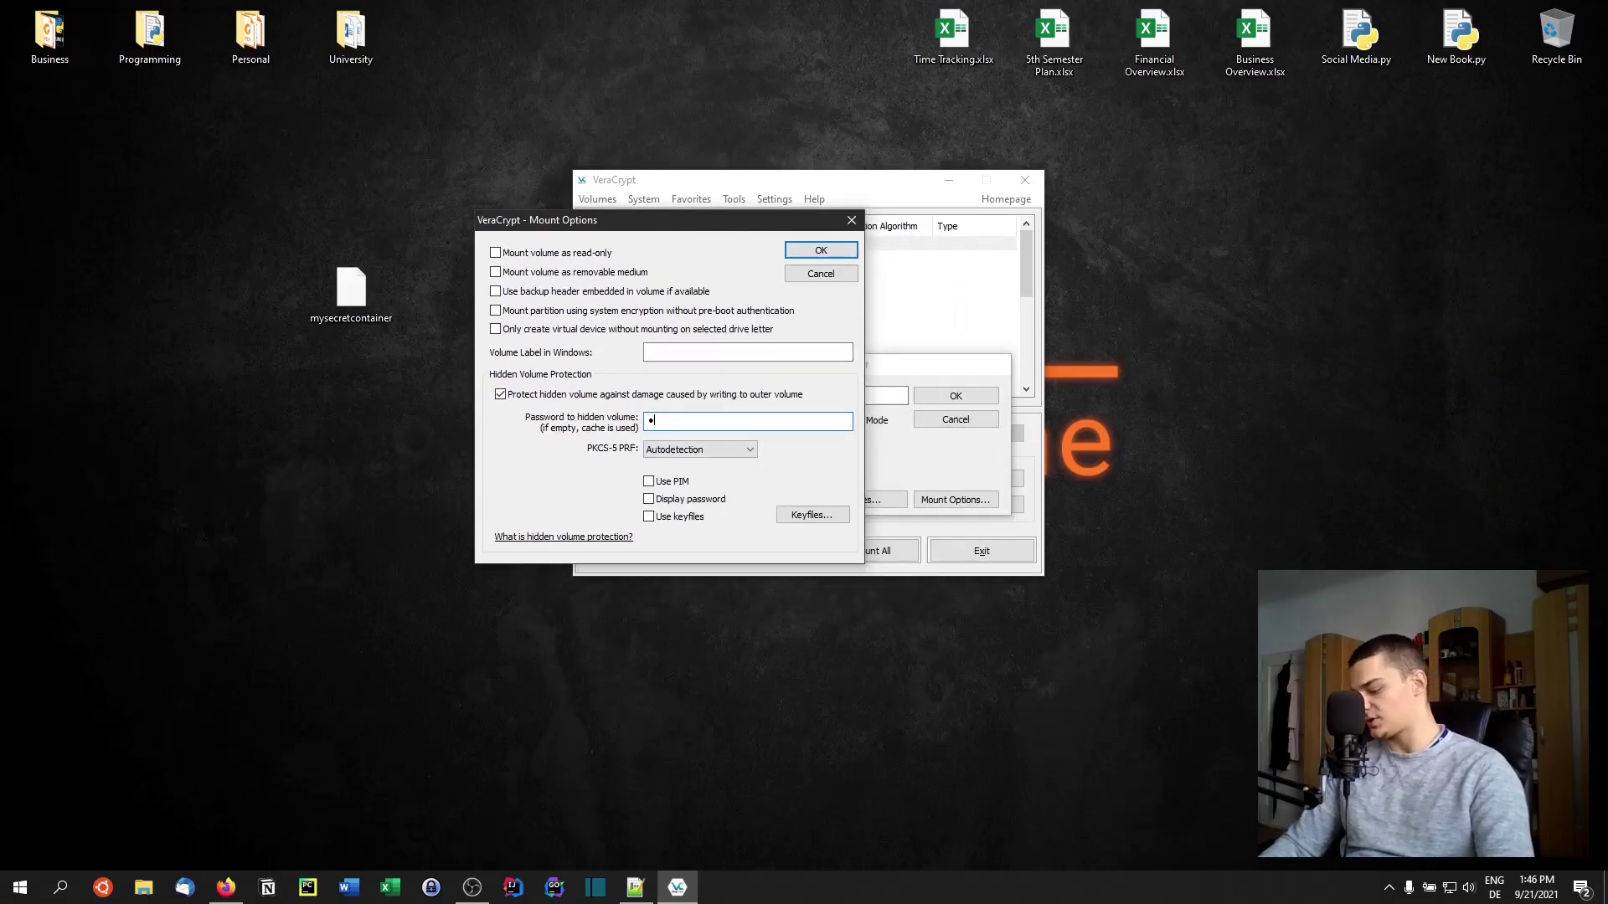
click(819, 251)
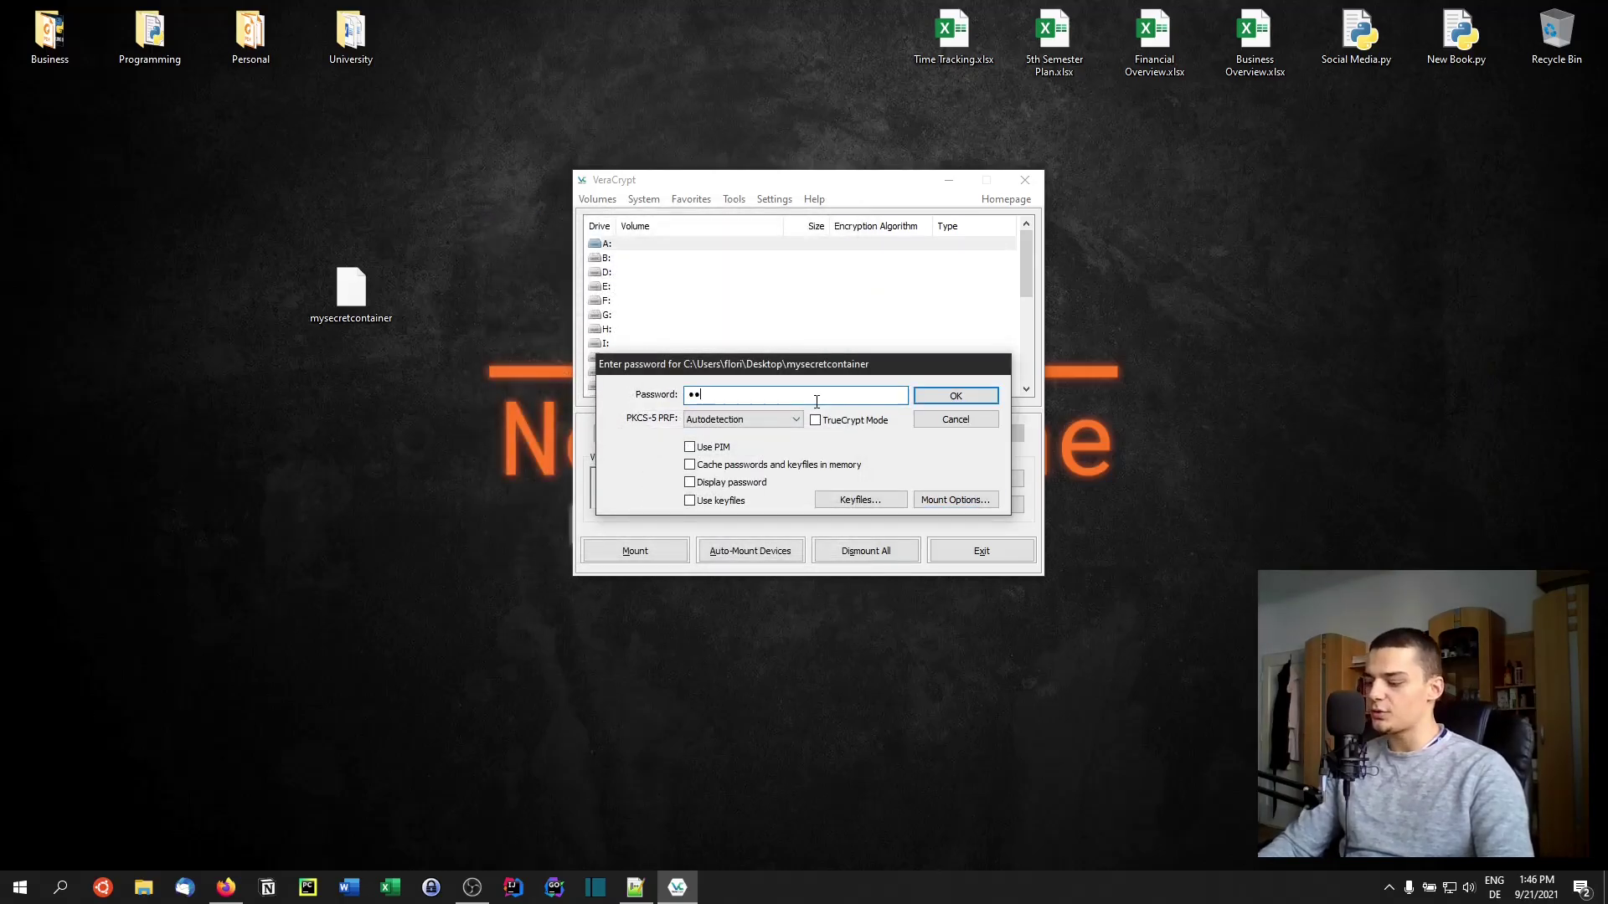
Mount mysecretcontainer's outer volume on A: with hidden-volume protection, then open drive A:.
click(942, 391)
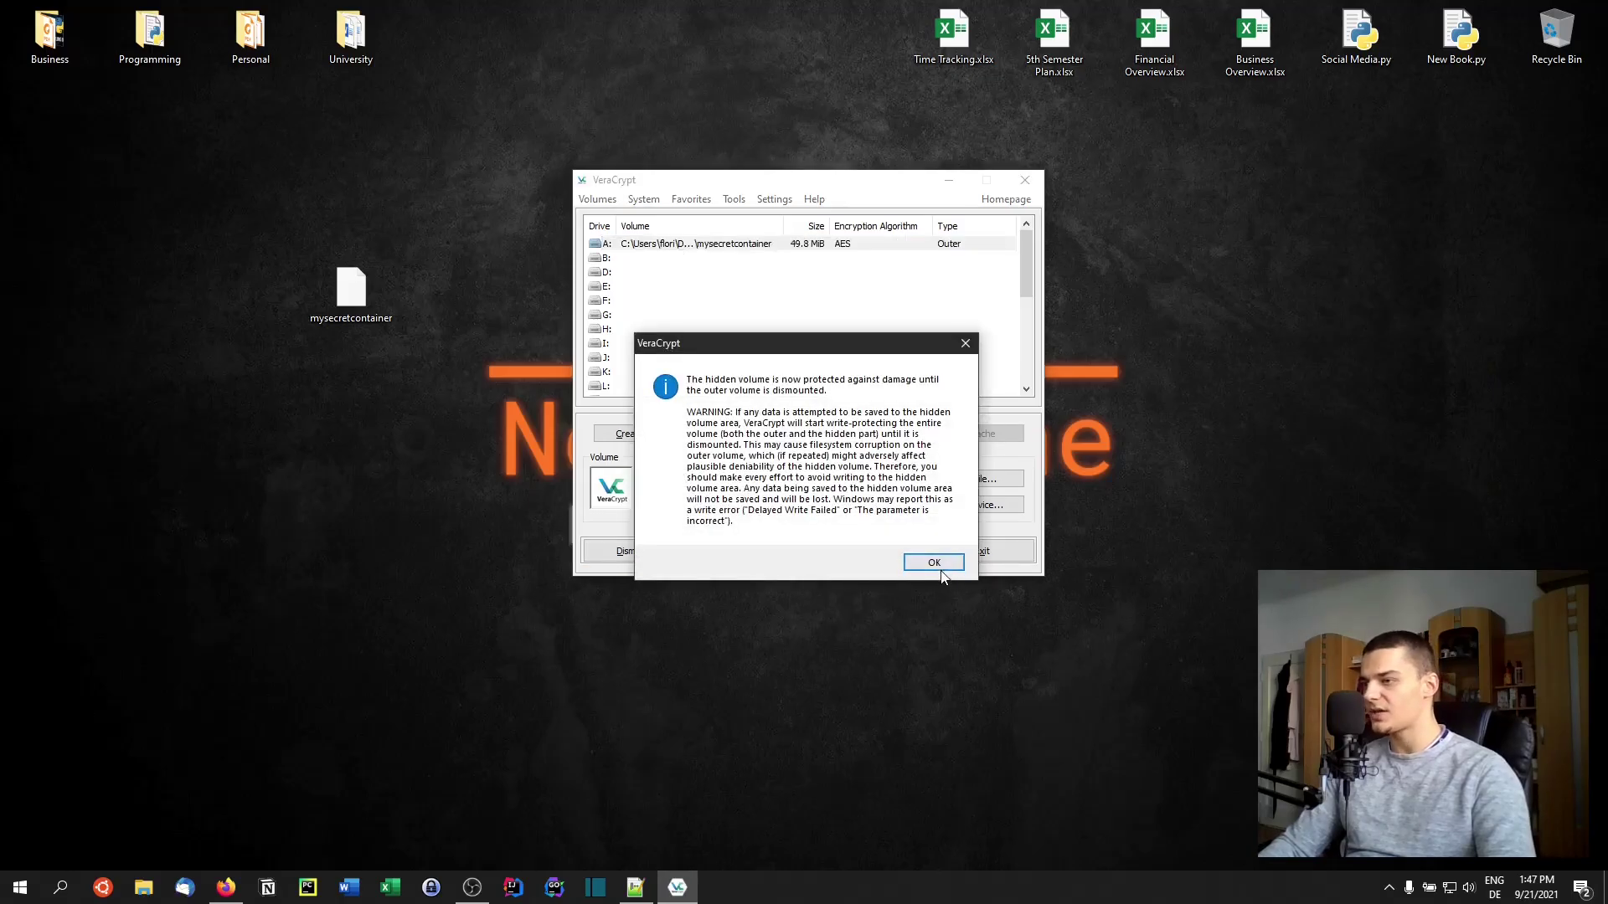
click(934, 562)
double_click(651, 243)
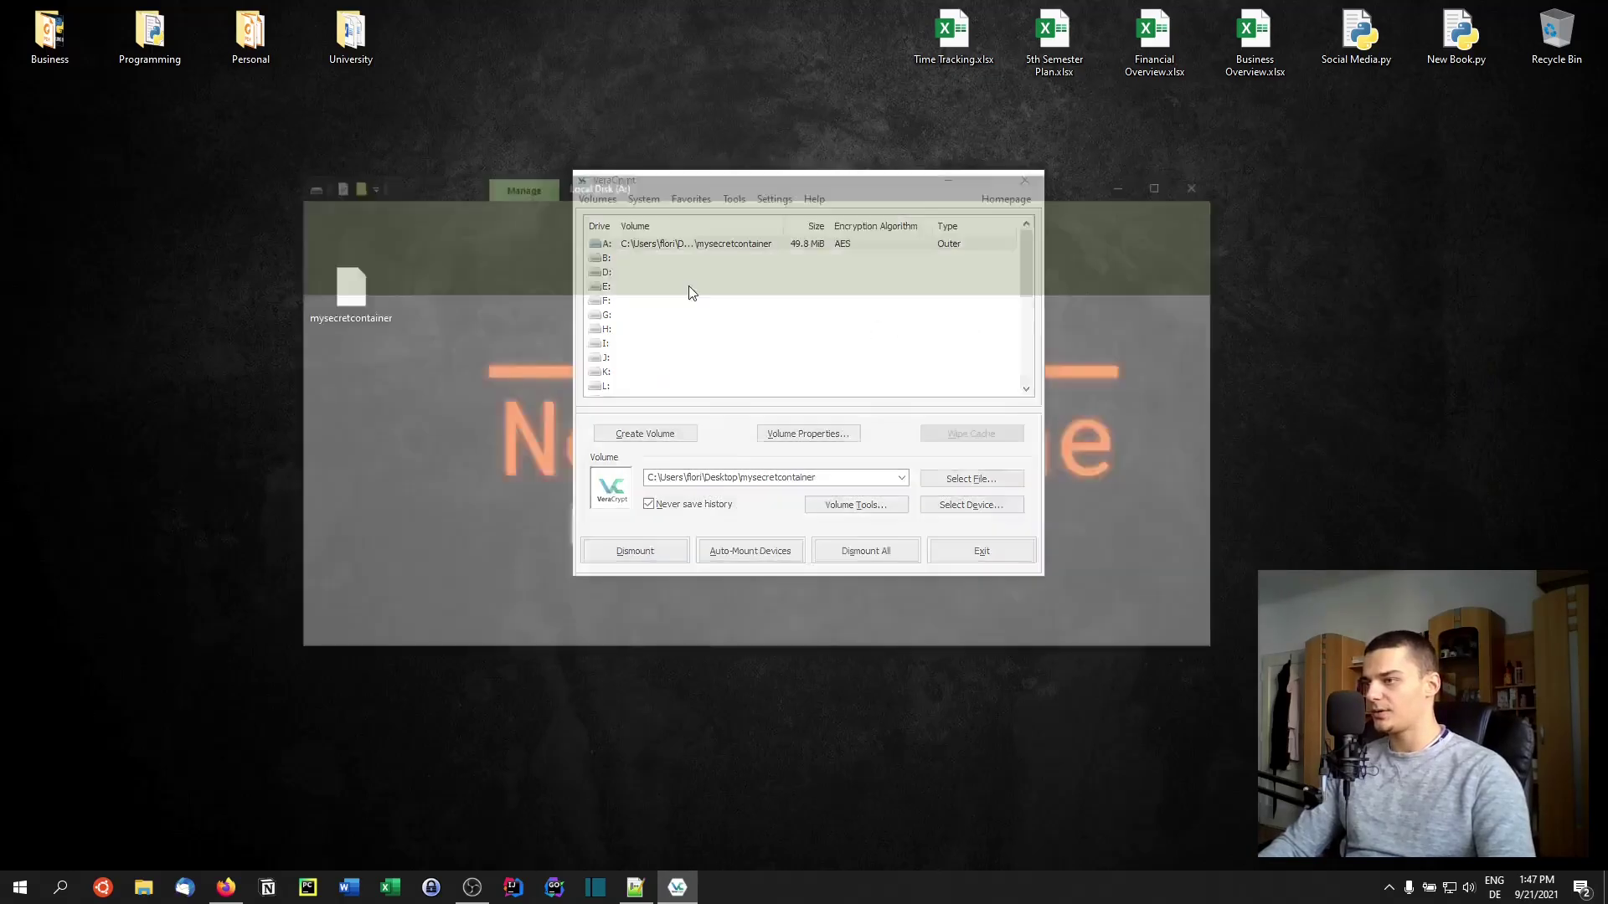
Create New Text Document.txt on the outer drive A:.
right_click(532, 444)
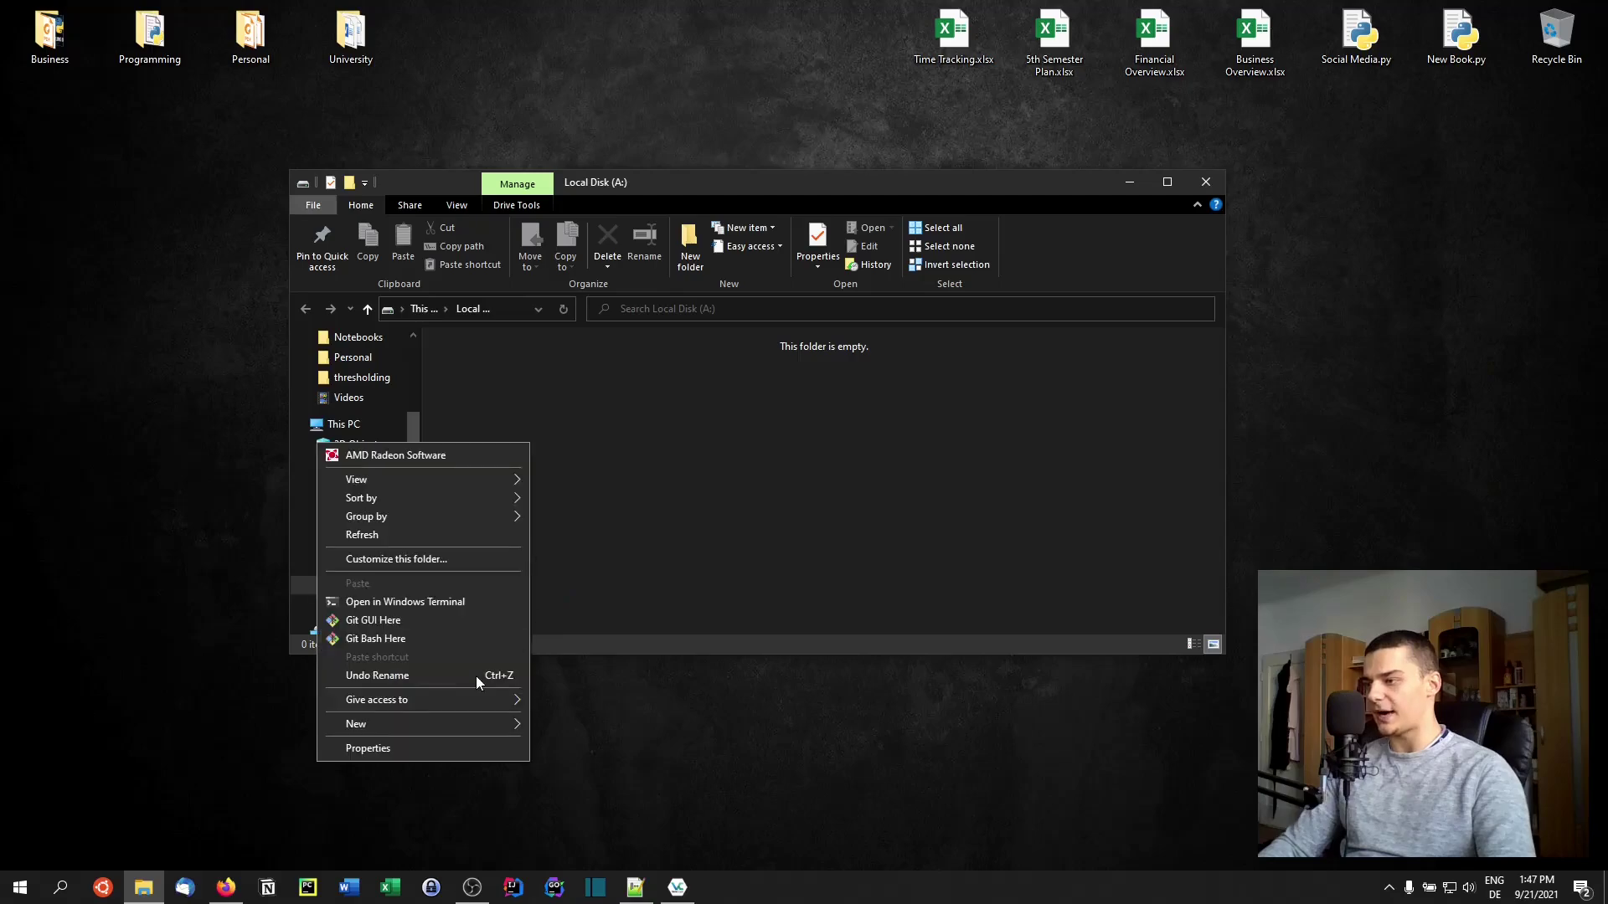
mouse_move(453, 720)
click(603, 687)
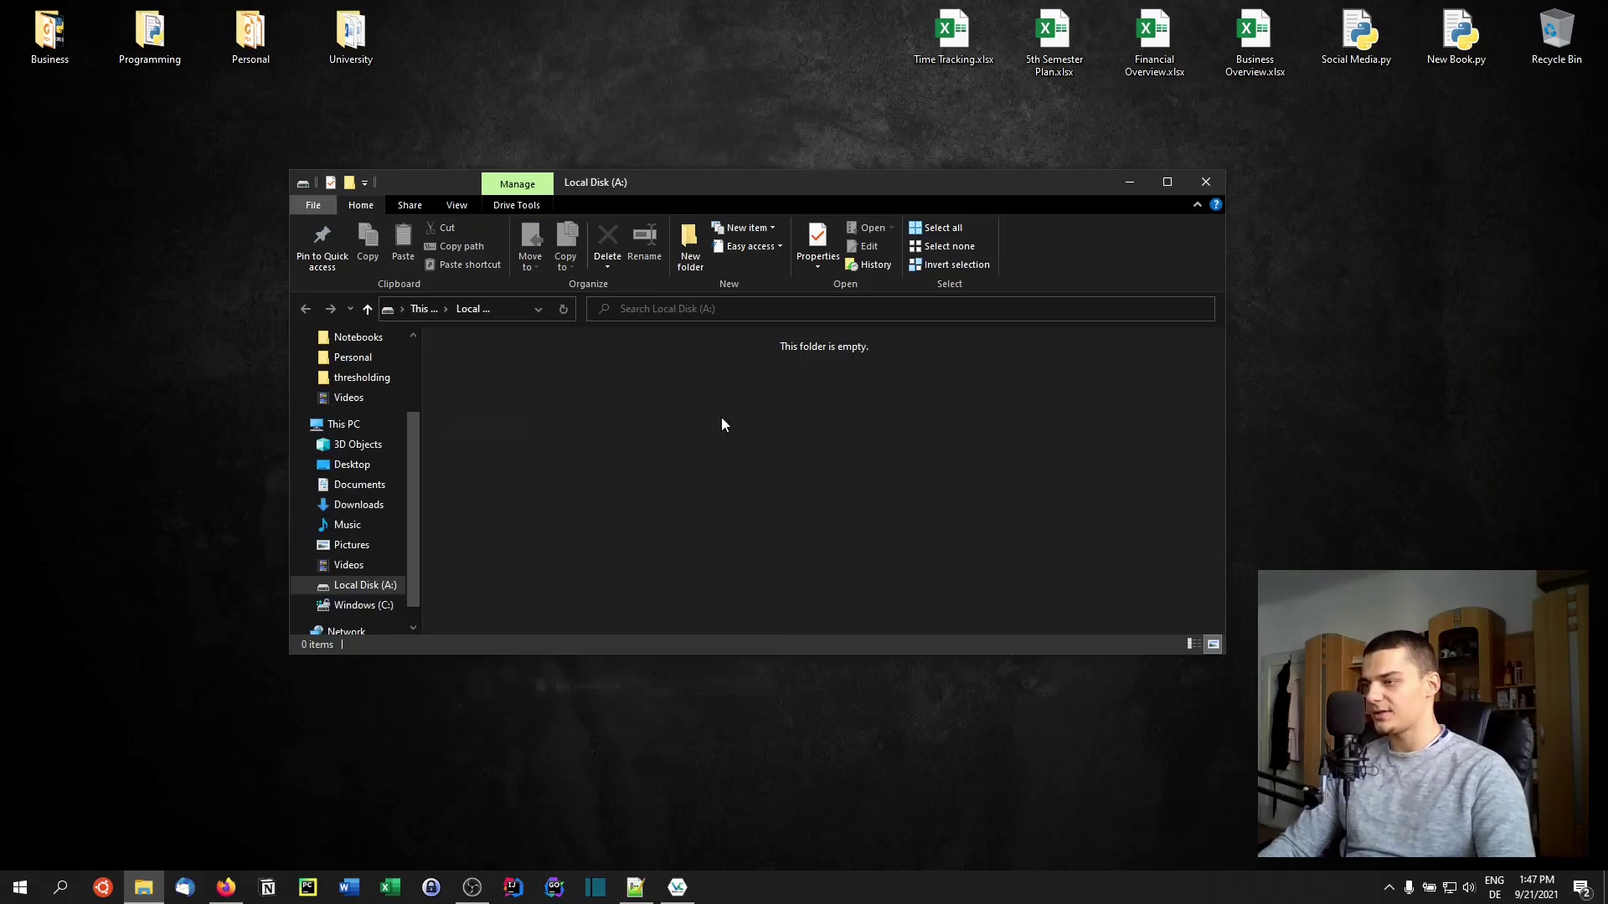
Add a Publisher document with its default name, then dismount all volumes.
right_click(668, 450)
mouse_move(560, 728)
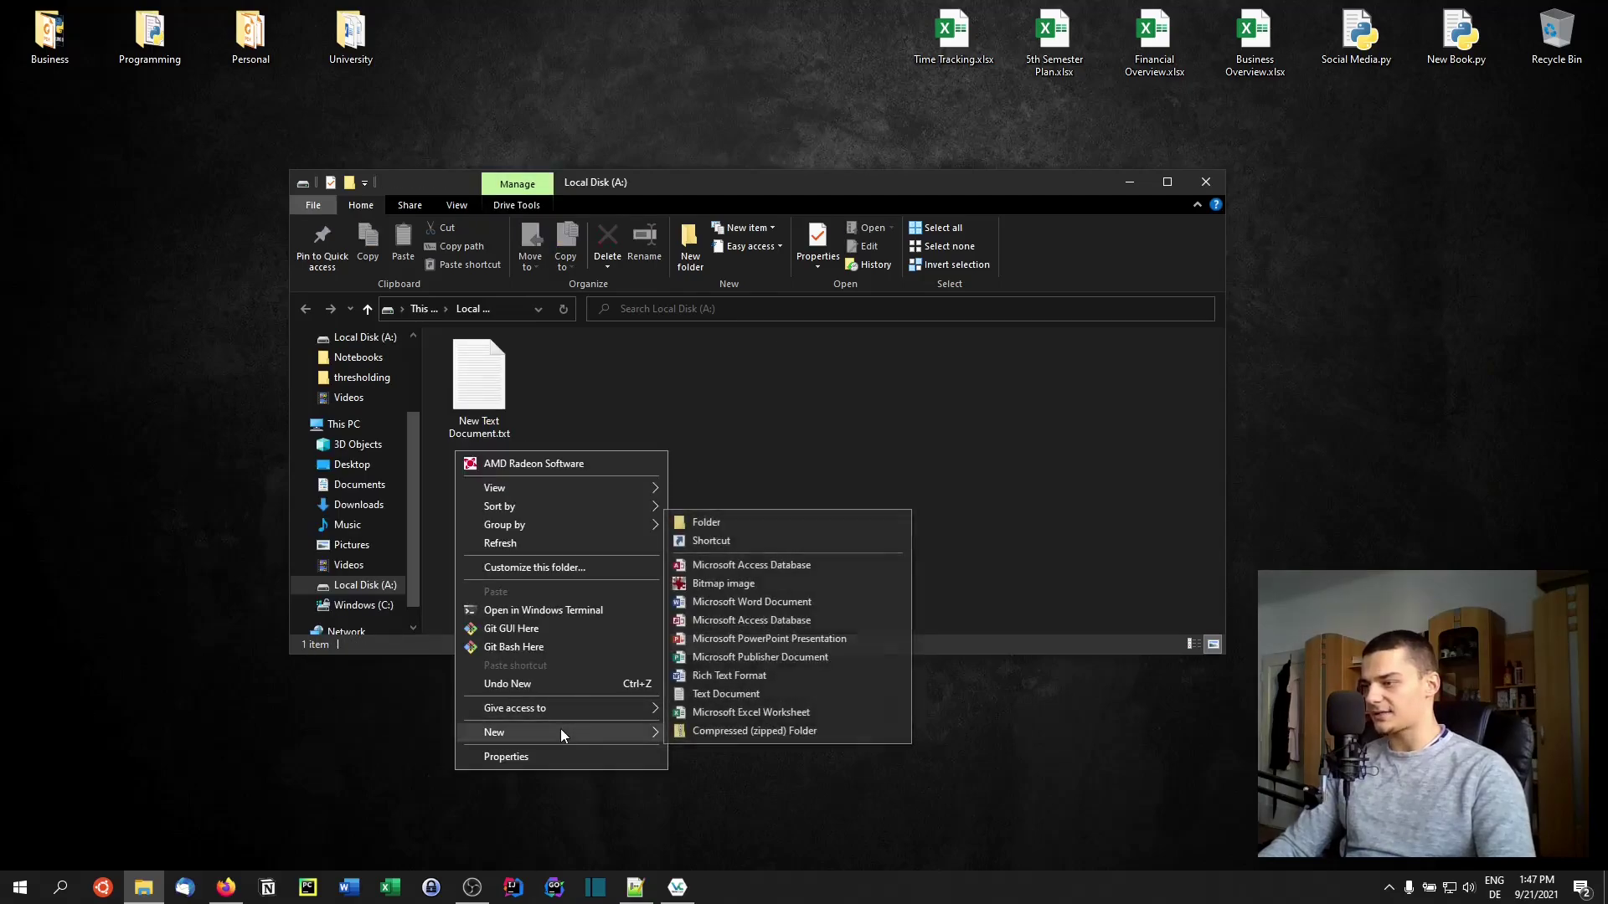
click(767, 656)
click(718, 465)
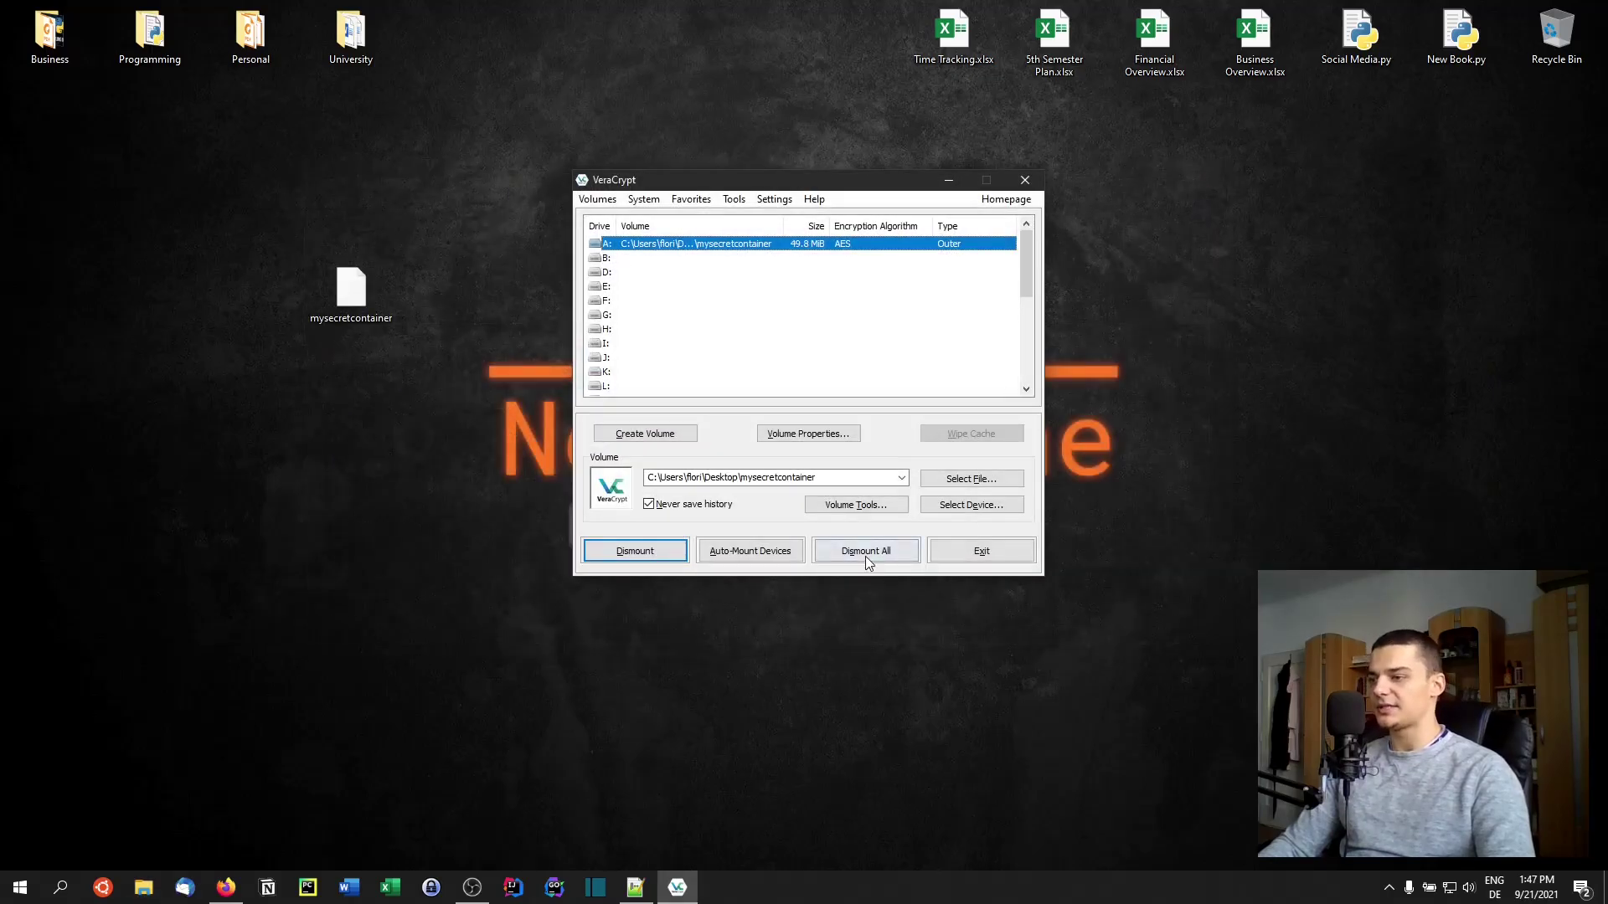
click(866, 551)
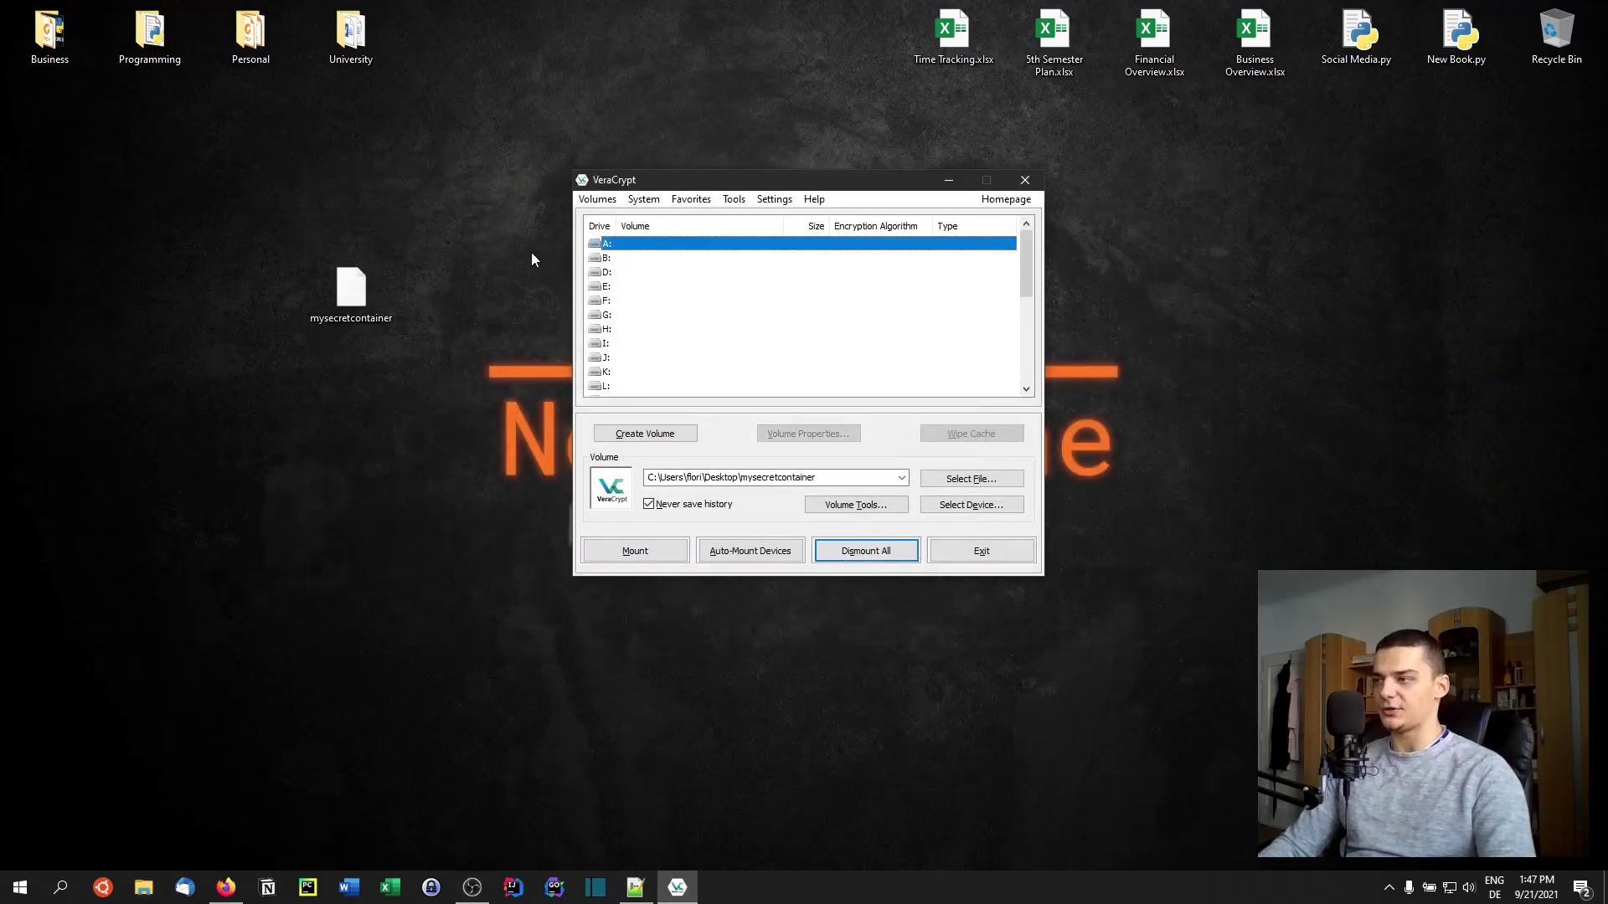